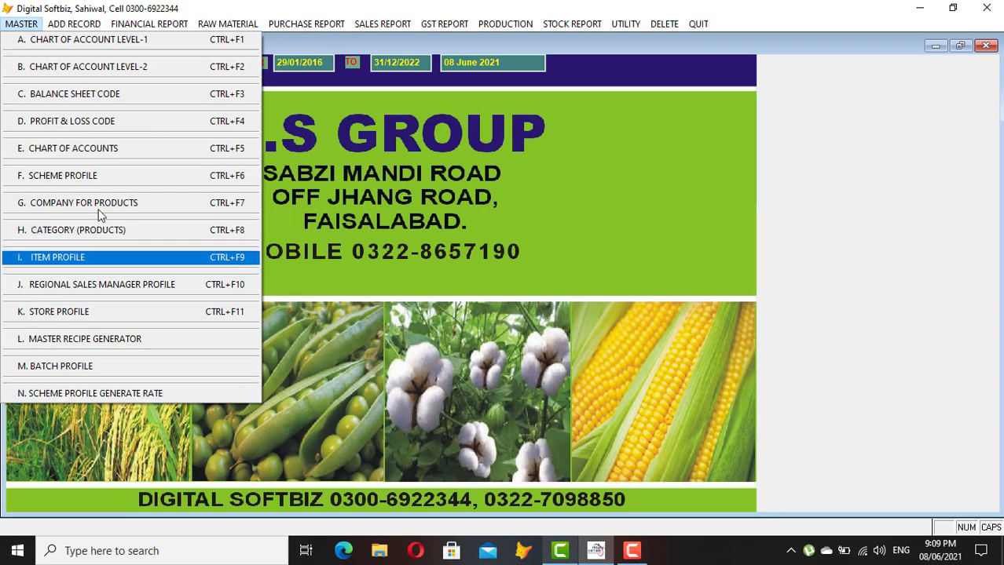
List the level-1 heads and check FIXED ASSETS, SHARE HOLDER'S EQUITY, LONG TERM LOANS, PURCHASE (30) and SUPPLIER PAYABLE (31)
{"action": "left_click", "coordinate": [84, 41]}
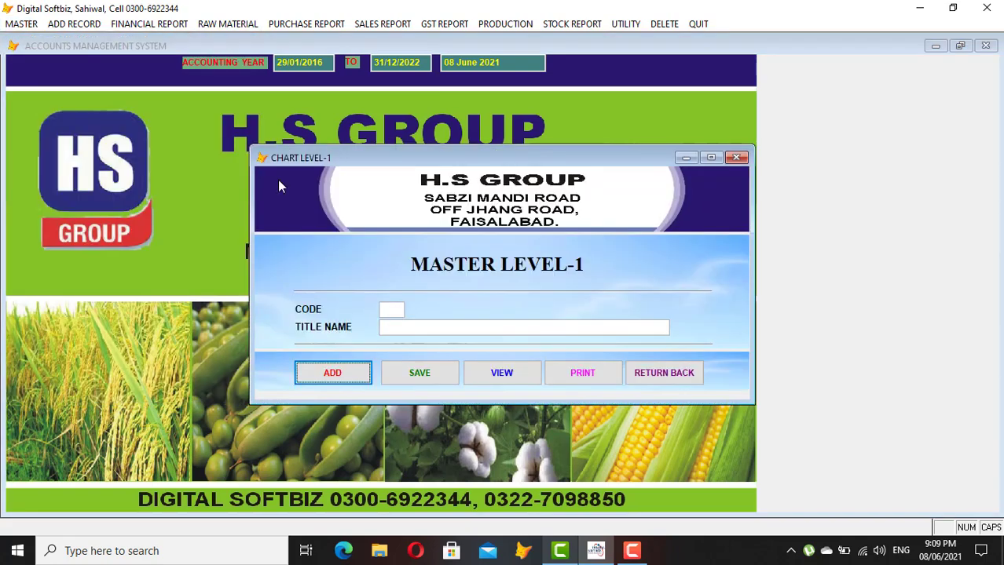
{"action": "left_click", "coordinate": [502, 372]}
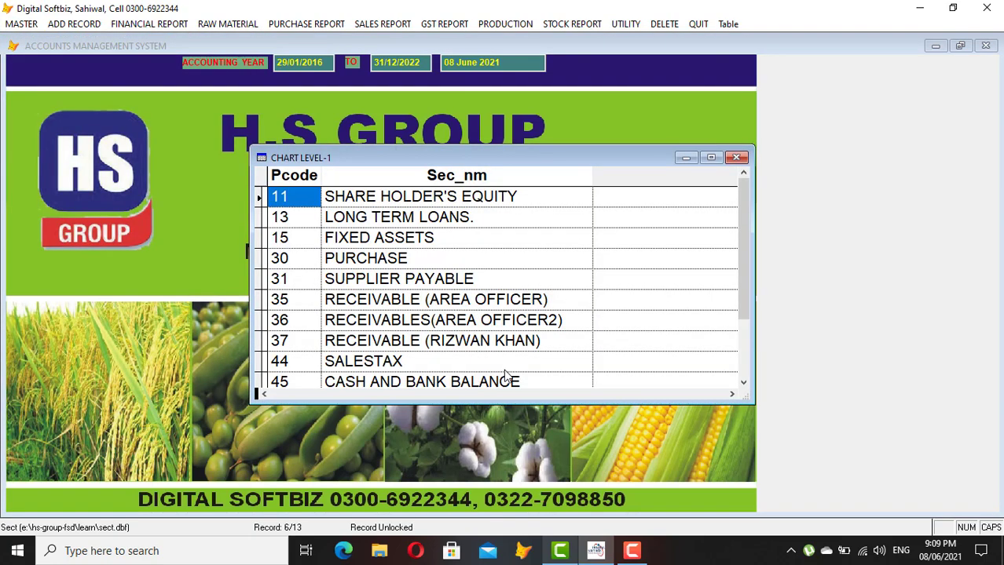
{"action": "left_click", "coordinate": [478, 231]}
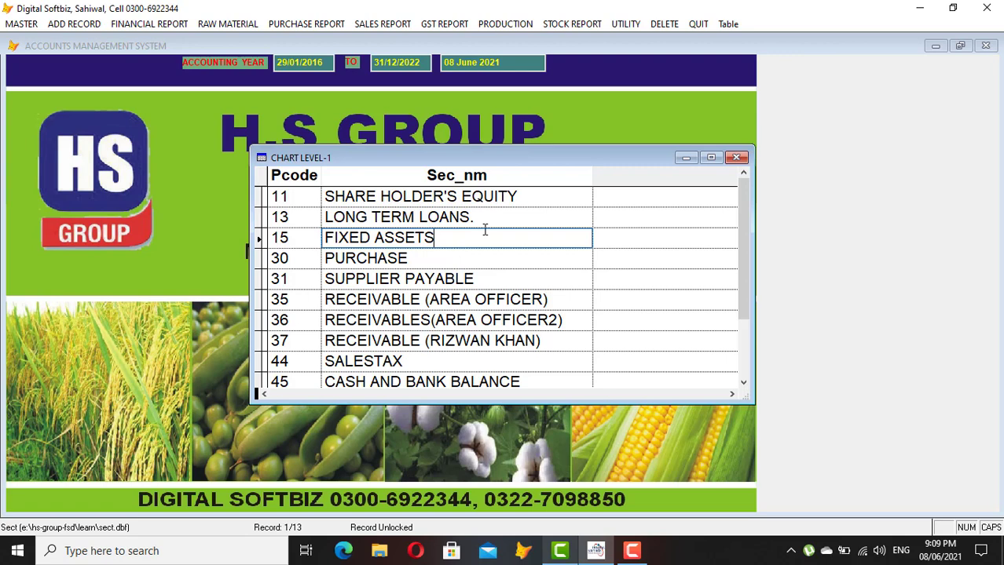
{"action": "left_click", "coordinate": [527, 197]}
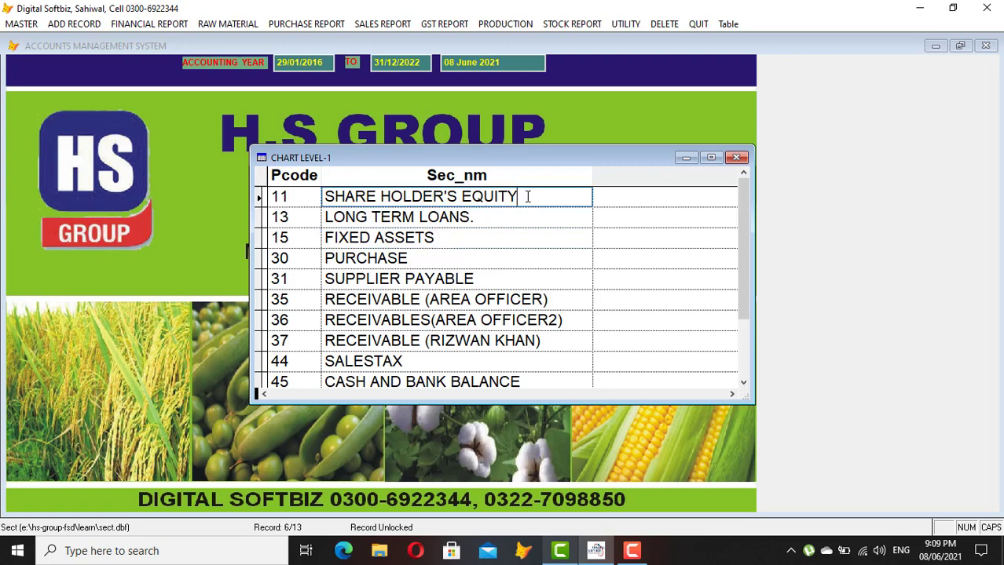
{"action": "left_click", "coordinate": [389, 217]}
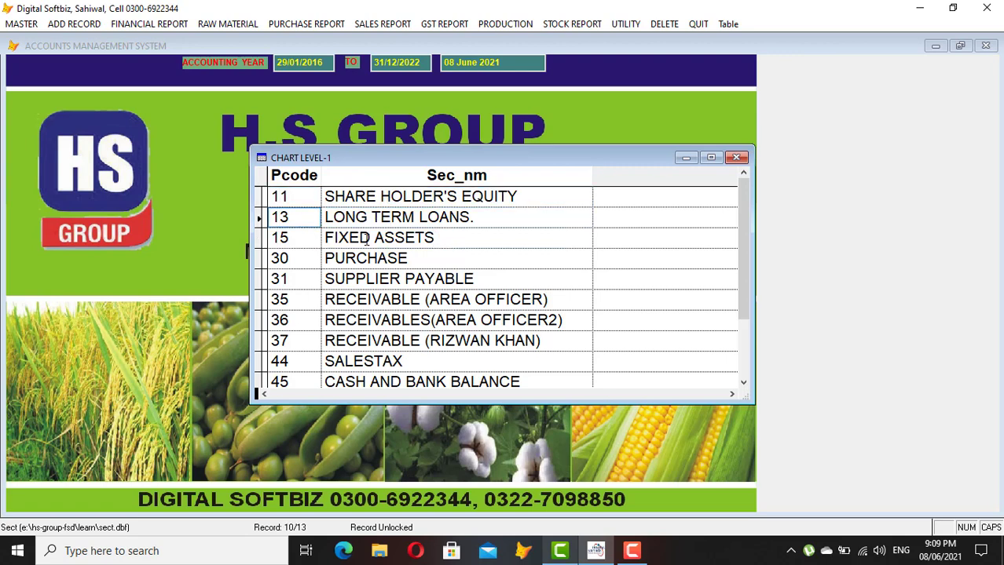
{"action": "left_click", "coordinate": [366, 241]}
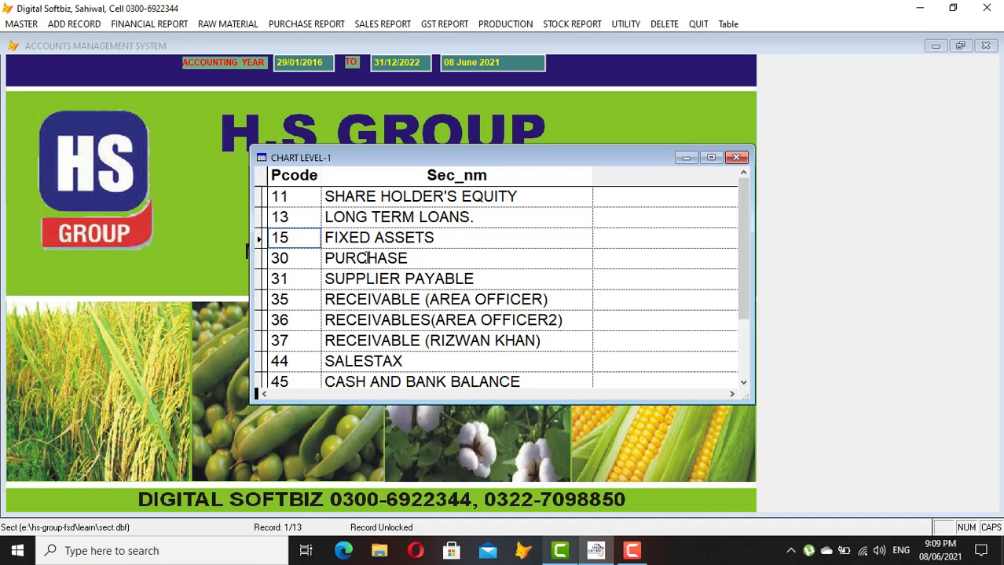
{"action": "left_click", "coordinate": [358, 257]}
{"action": "left_click", "coordinate": [295, 258]}
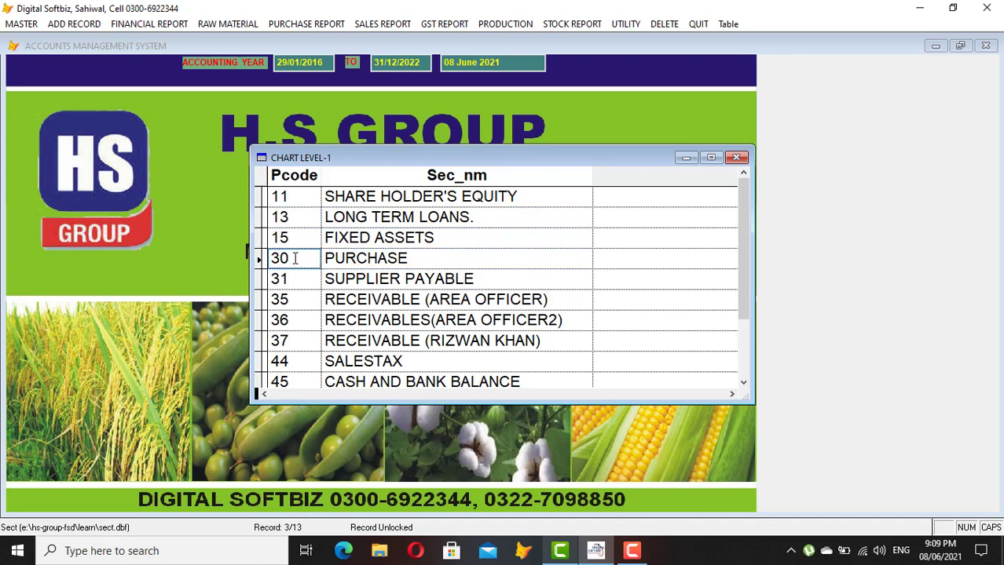
{"action": "left_click", "coordinate": [397, 259]}
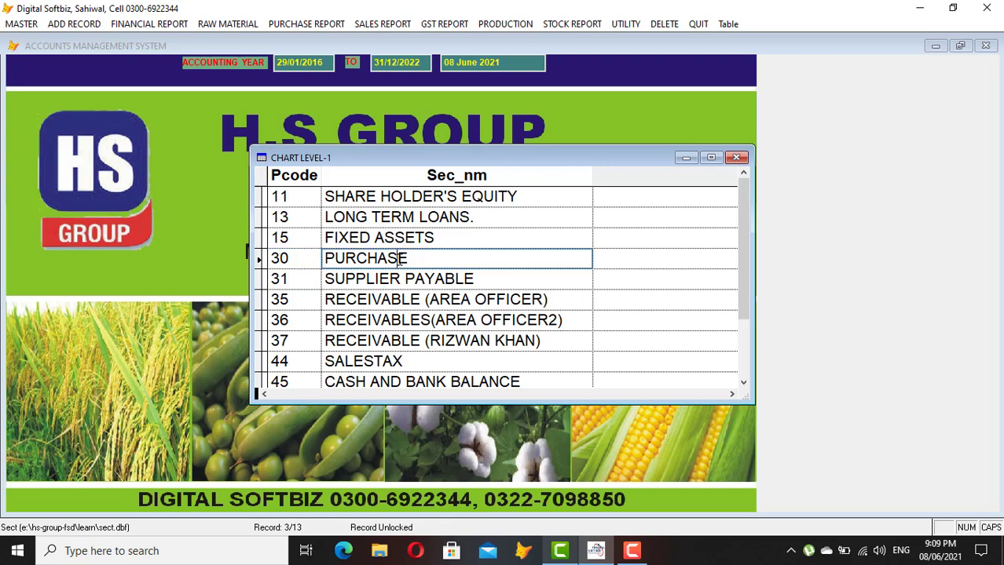
{"action": "left_click", "coordinate": [487, 278]}
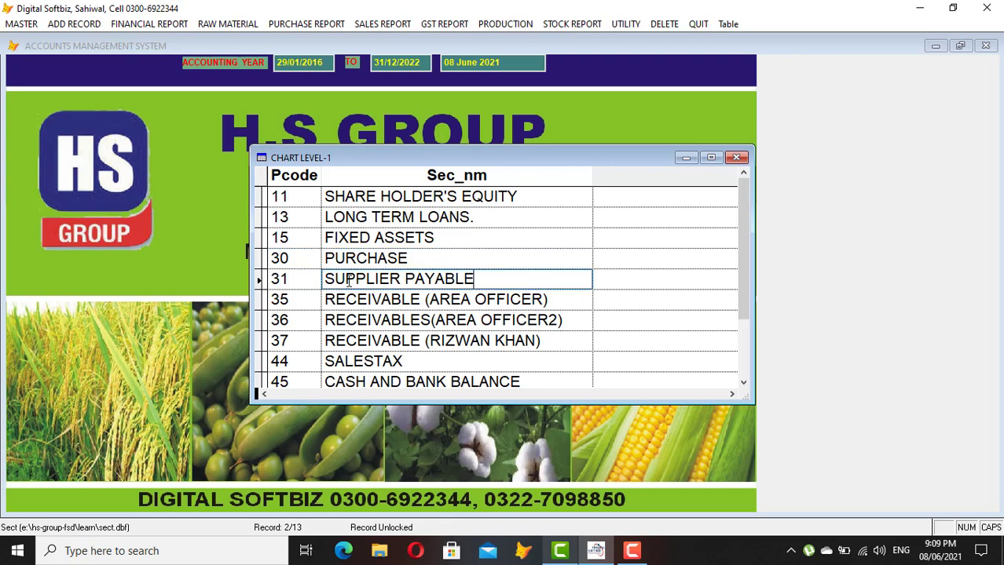
{"action": "left_click", "coordinate": [307, 278]}
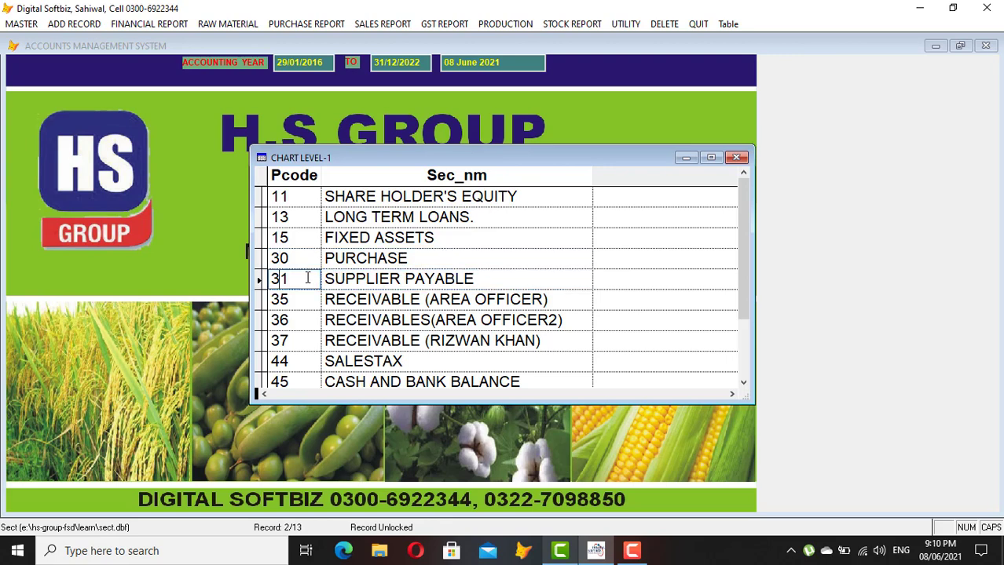
{"action": "double_click", "coordinate": [307, 278]}
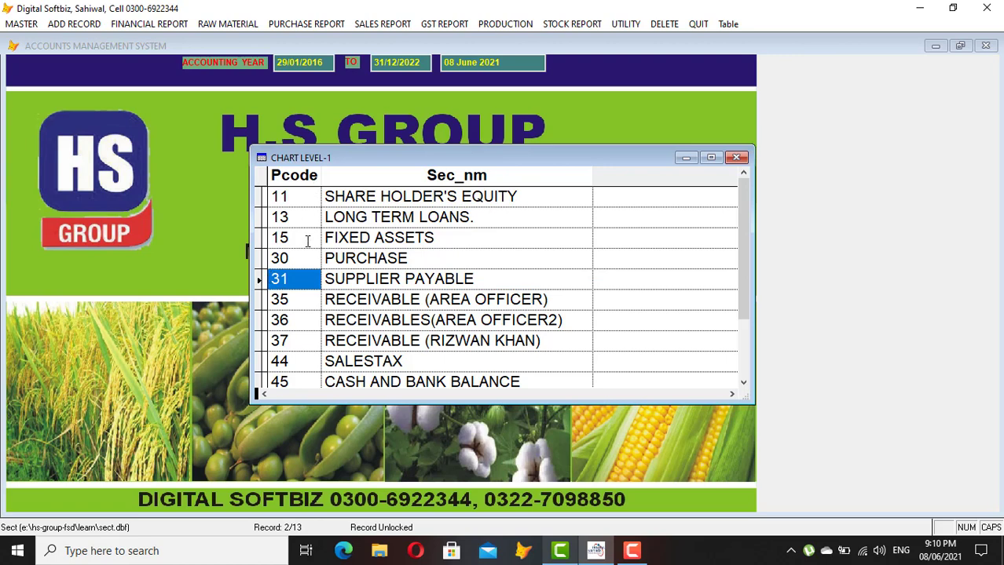
Check RECEIVABLE (AREA OFFICER) code 35, CASH AND BANK BALANCE and EXPENSES, then close the list and form
{"action": "left_click", "coordinate": [318, 299]}
{"action": "left_click", "coordinate": [298, 281]}
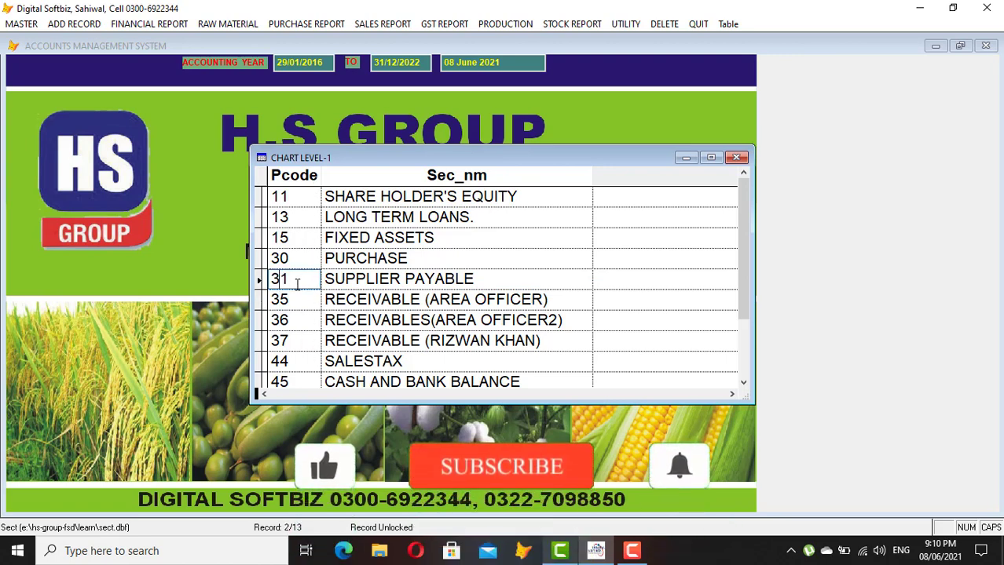
{"action": "left_click", "coordinate": [562, 306]}
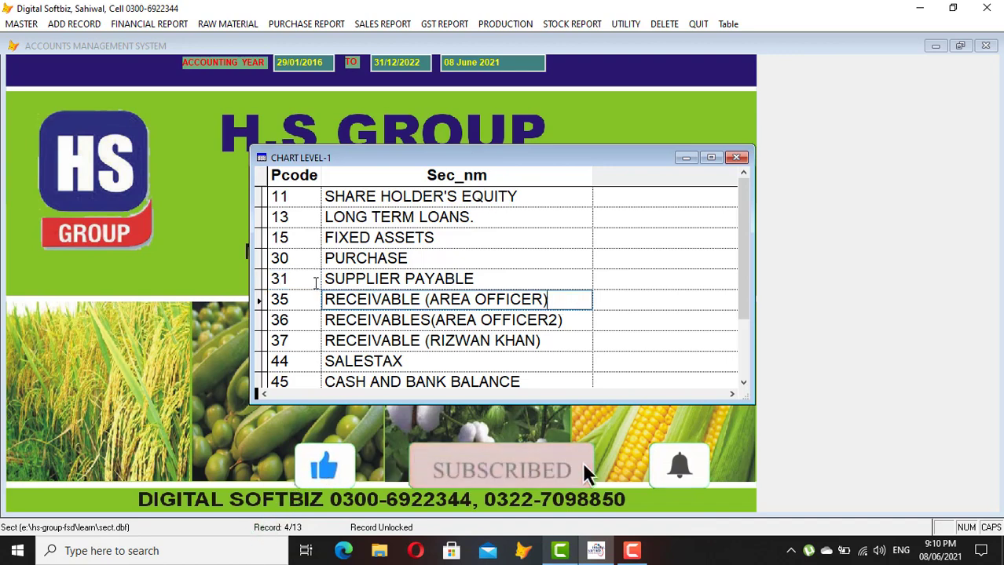
{"action": "left_click", "coordinate": [305, 296]}
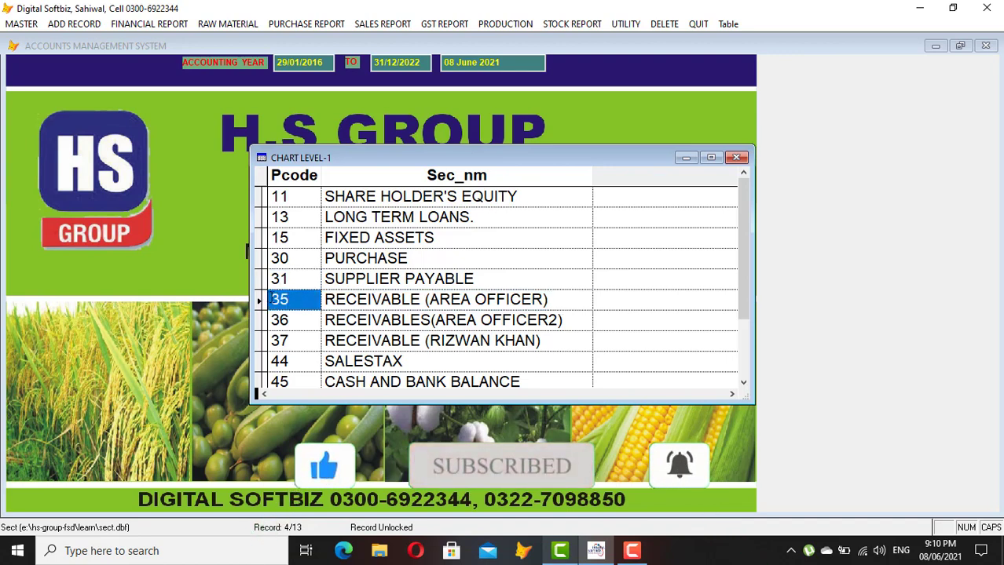
{"action": "left_click", "coordinate": [280, 299]}
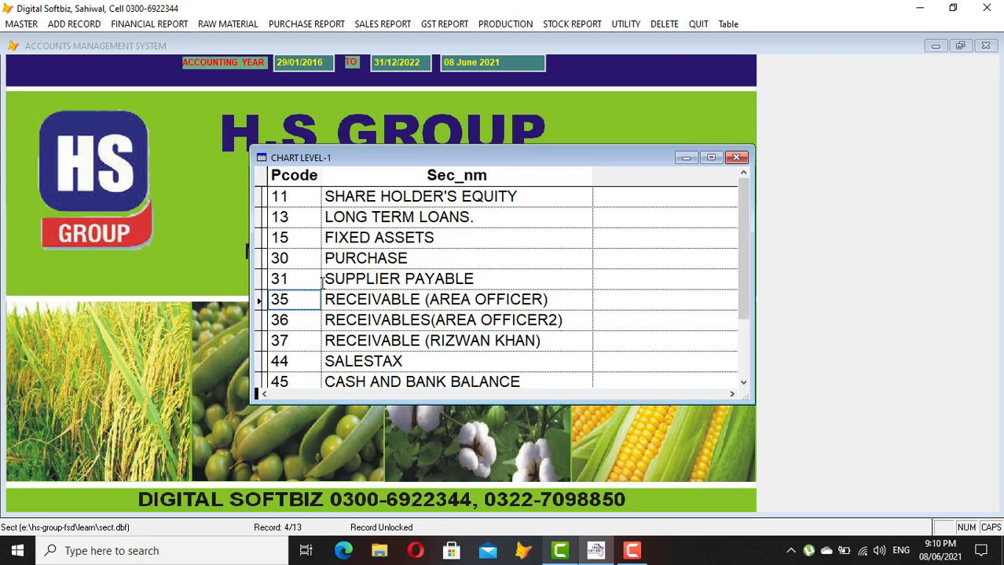
{"action": "left_click", "coordinate": [307, 278]}
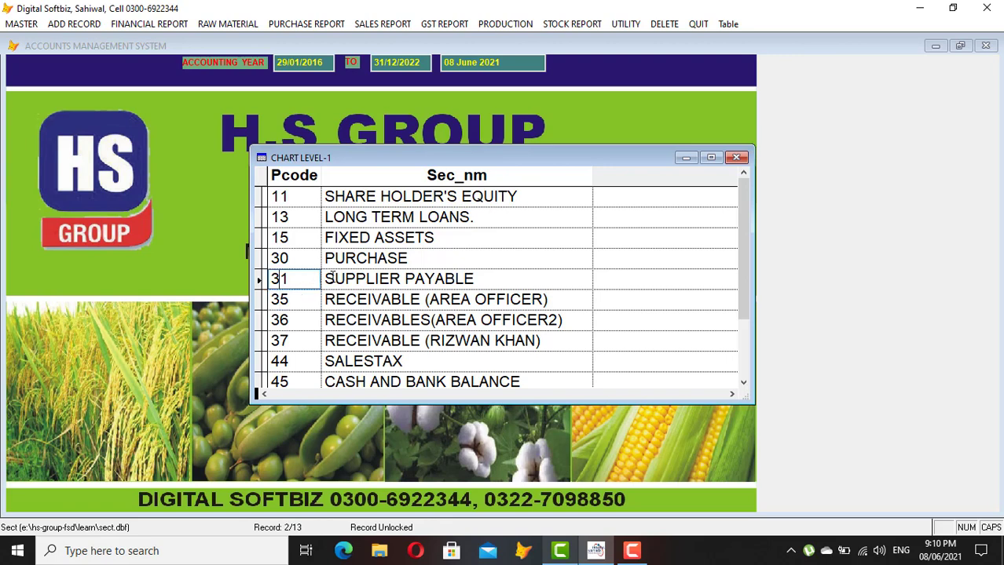
{"action": "left_click", "coordinate": [312, 303]}
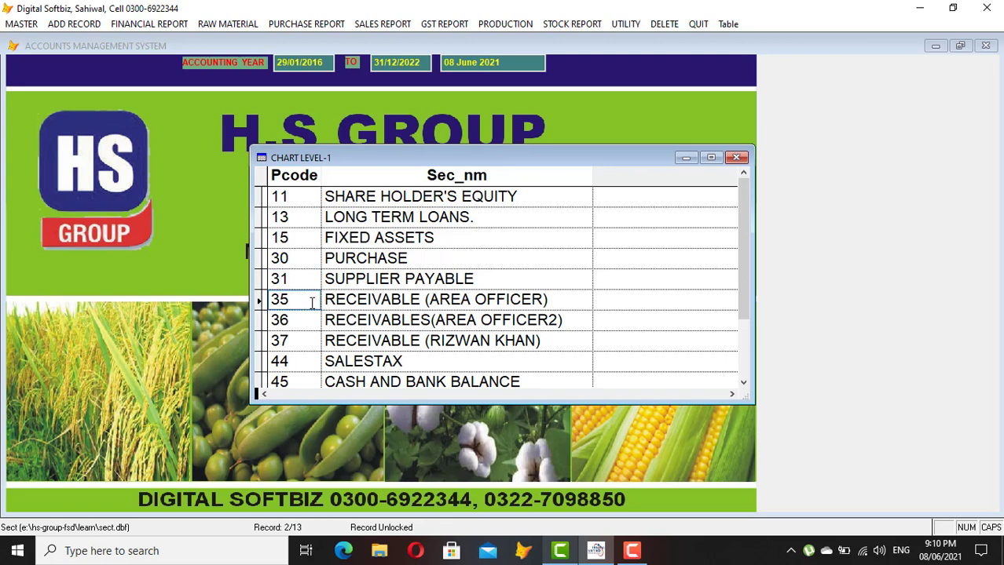
{"action": "left_click", "coordinate": [492, 381]}
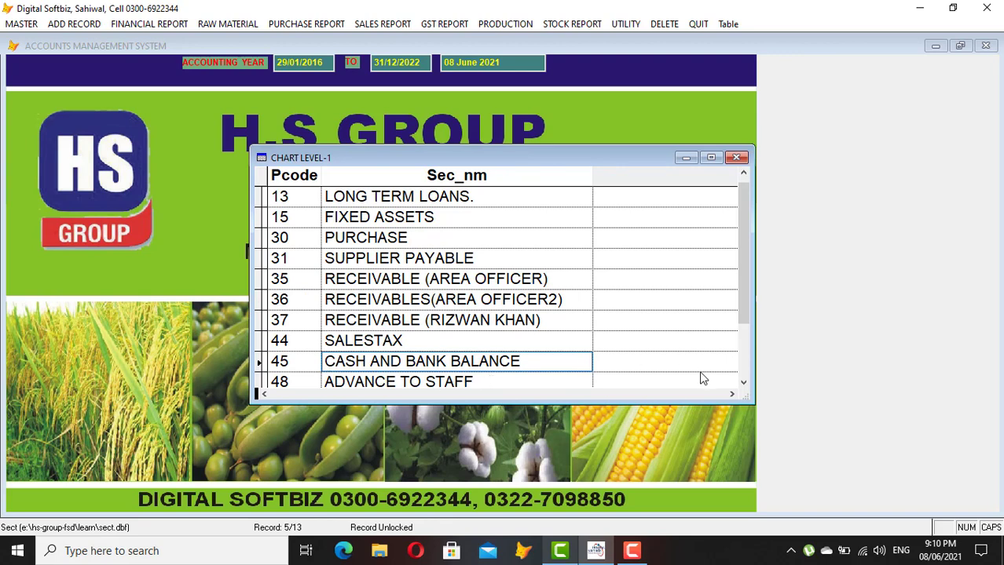
{"action": "left_click", "coordinate": [743, 383]}
{"action": "left_click", "coordinate": [742, 383]}
{"action": "left_click", "coordinate": [743, 384]}
{"action": "left_click", "coordinate": [742, 383]}
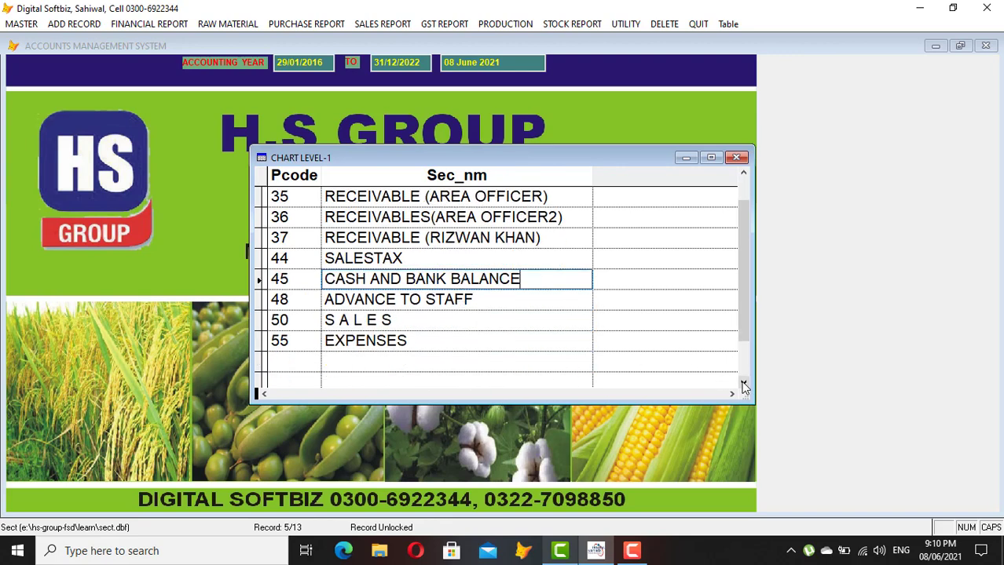
{"action": "left_click", "coordinate": [450, 334]}
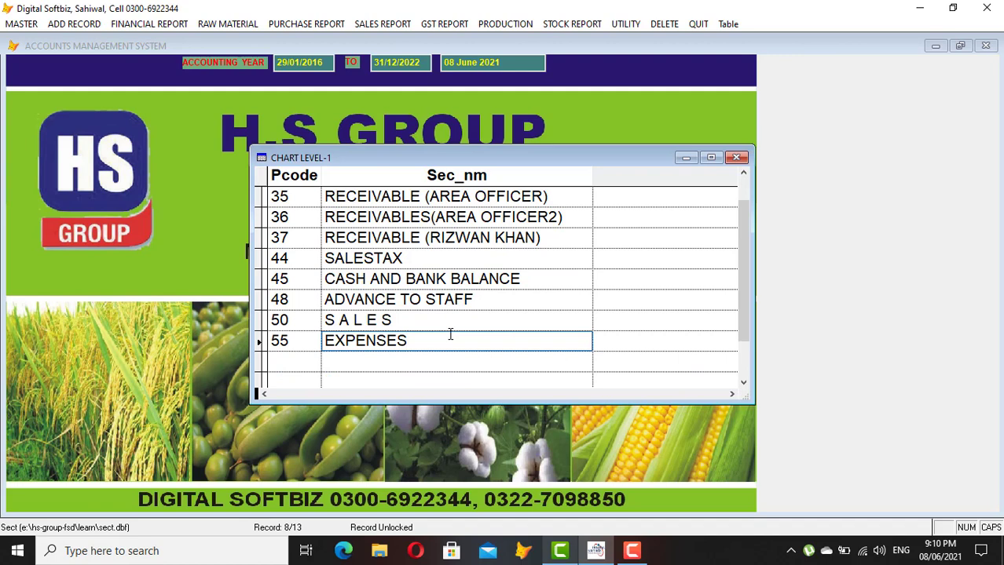
{"action": "left_click", "coordinate": [736, 160]}
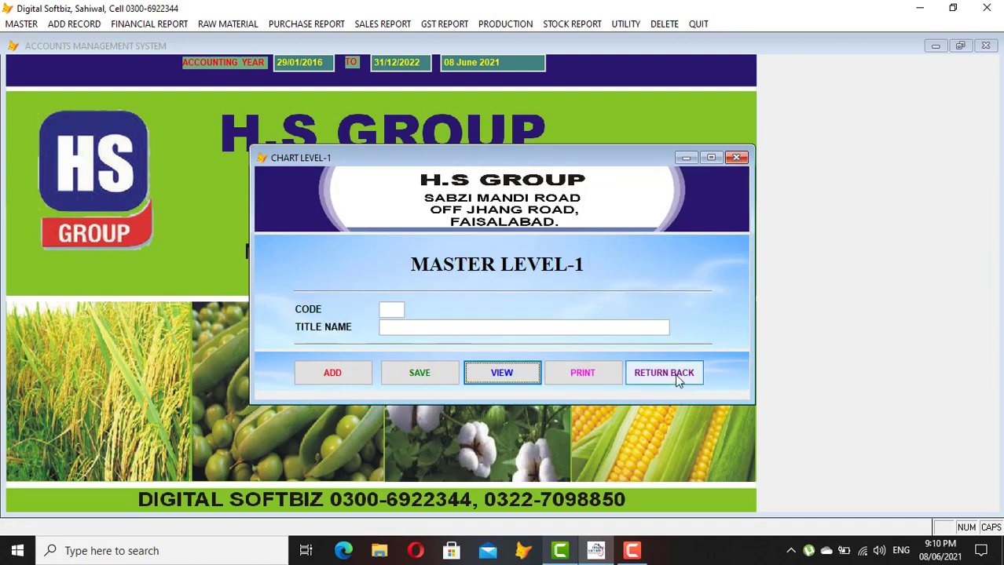
{"action": "left_click", "coordinate": [674, 374]}
Open the level 1 & 2 group list and examine the structure of code 11-01
{"action": "left_click", "coordinate": [21, 23]}
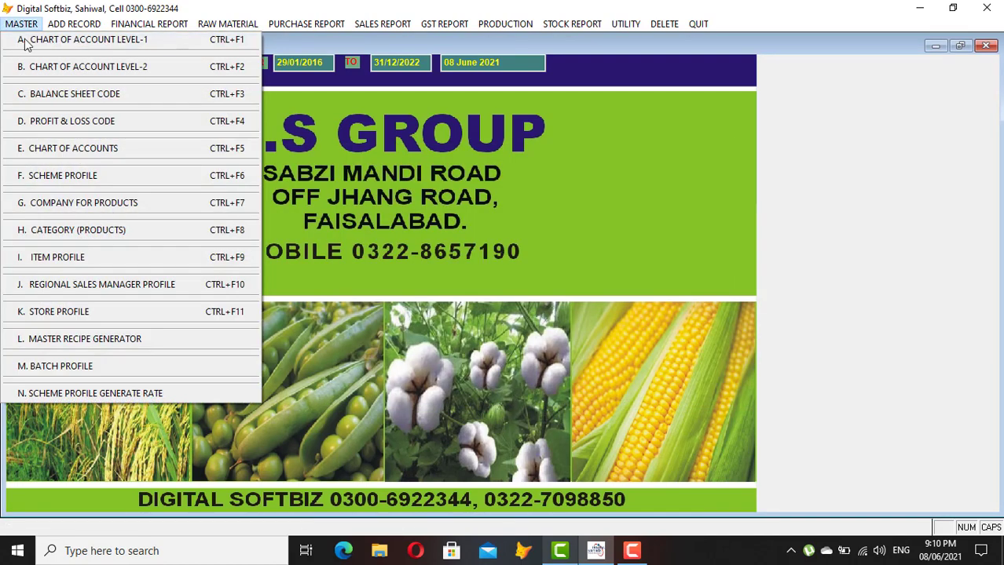
{"action": "left_click", "coordinate": [112, 72]}
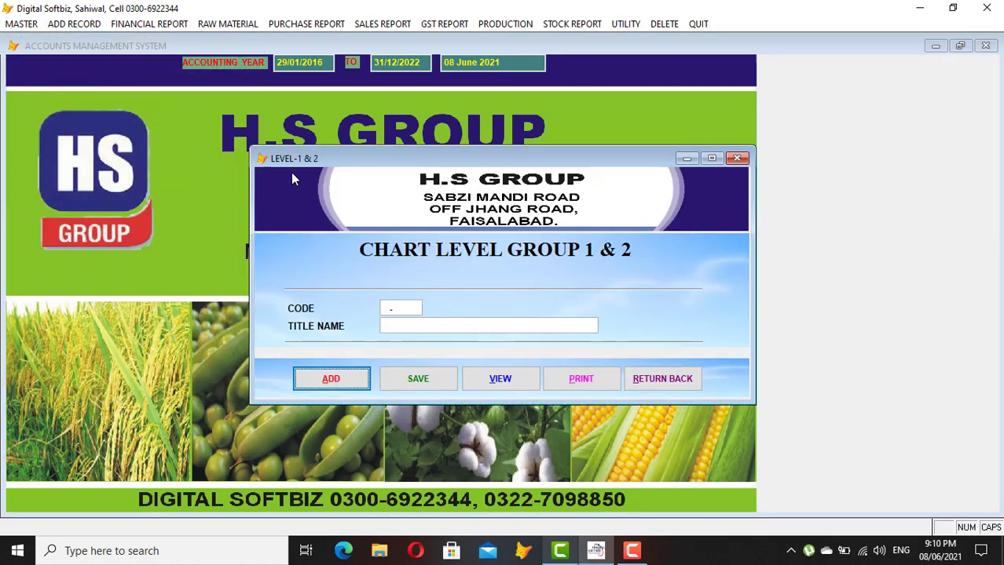
{"action": "left_click", "coordinate": [503, 380]}
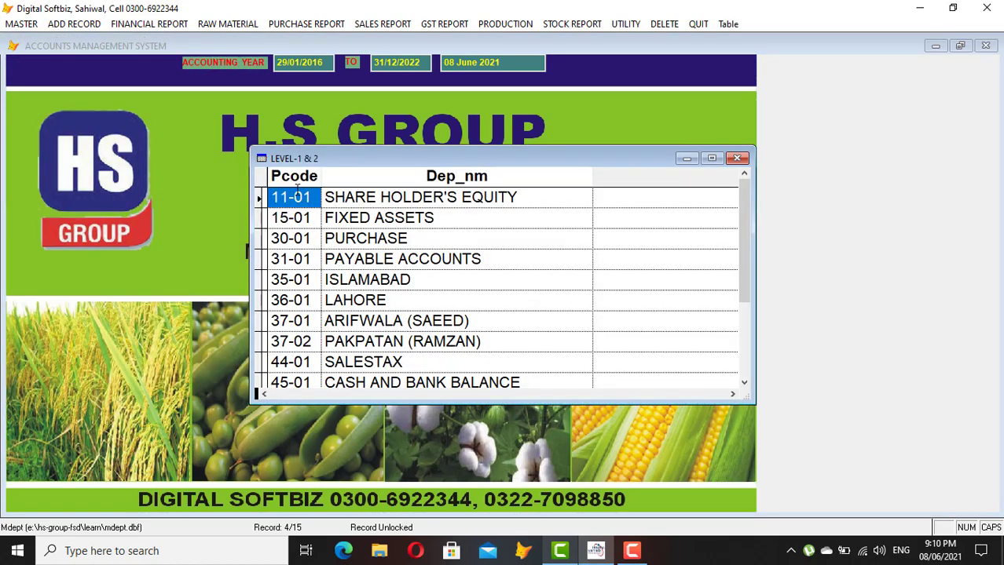
{"action": "left_click", "coordinate": [297, 192]}
{"action": "left_click_drag", "start_coordinate": [312, 197], "coordinate": [291, 198]}
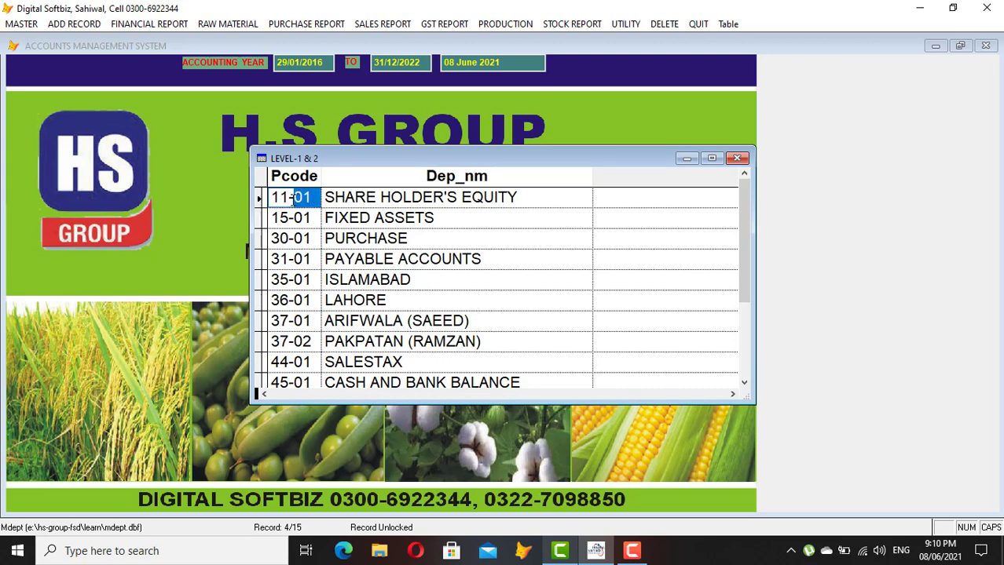
{"action": "left_click", "coordinate": [287, 197]}
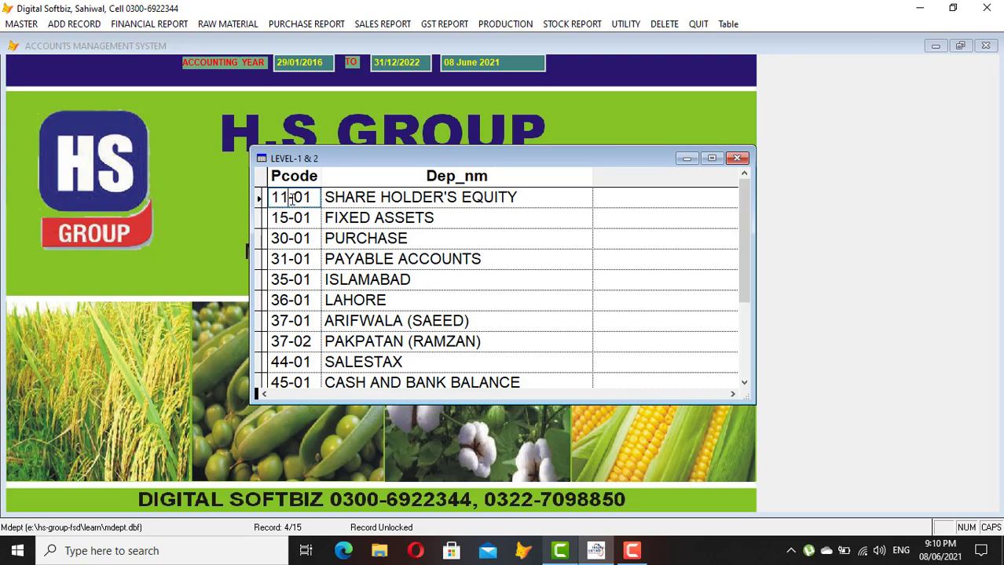
{"action": "left_click_drag", "start_coordinate": [285, 197], "coordinate": [275, 197]}
{"action": "double_click", "coordinate": [310, 198]}
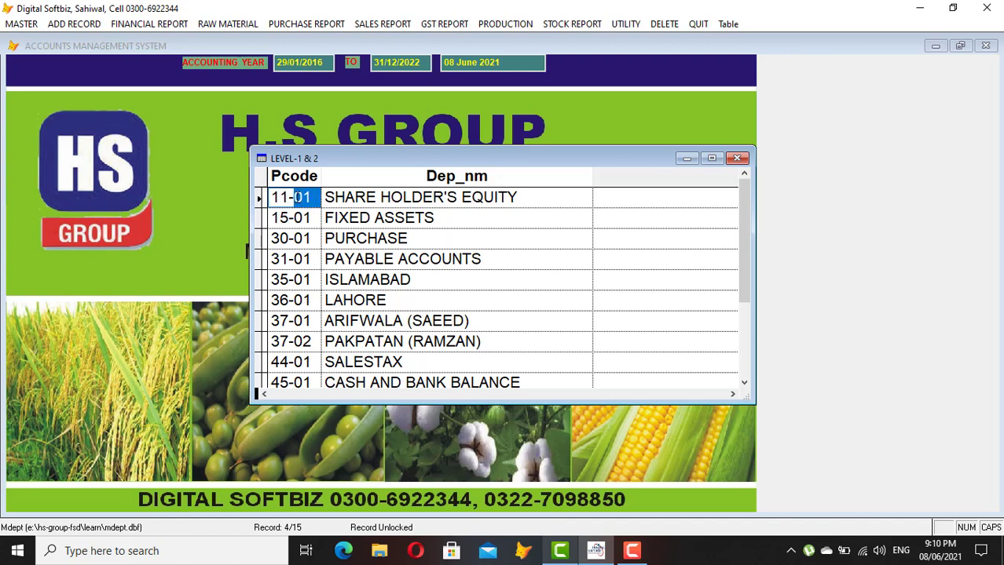
Inspect 31-01 PAYABLE ACCOUNTS and 35-01 ISLAMABAD, then close the group list
{"action": "left_click", "coordinate": [289, 259]}
{"action": "left_click_drag", "start_coordinate": [288, 259], "coordinate": [270, 259]}
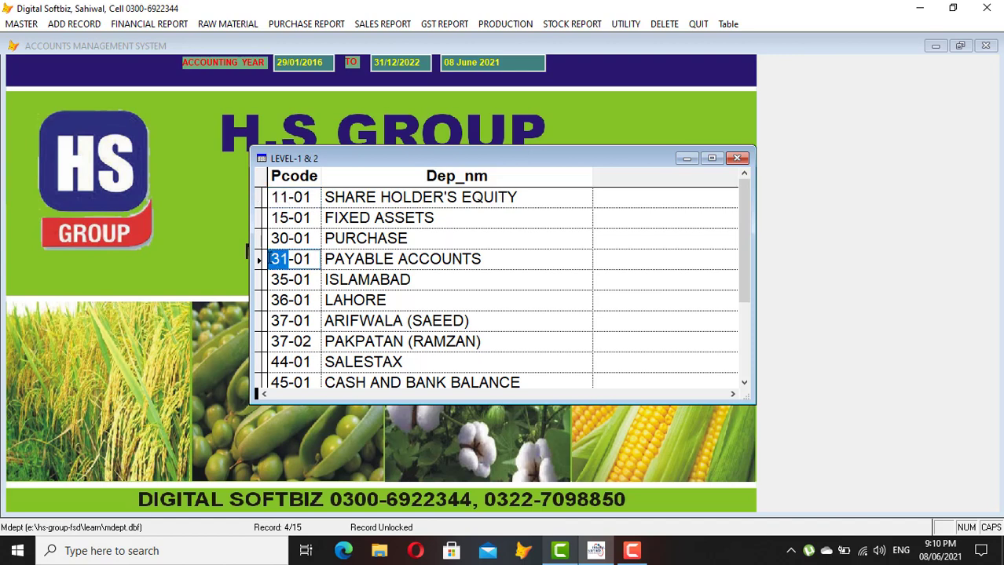
{"action": "double_click", "coordinate": [307, 259]}
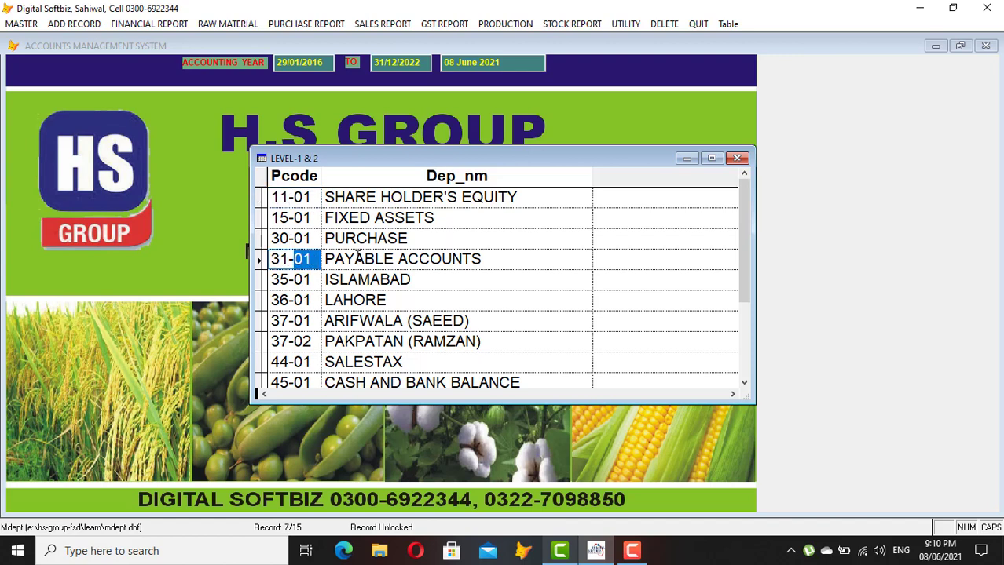
{"action": "left_click", "coordinate": [480, 262]}
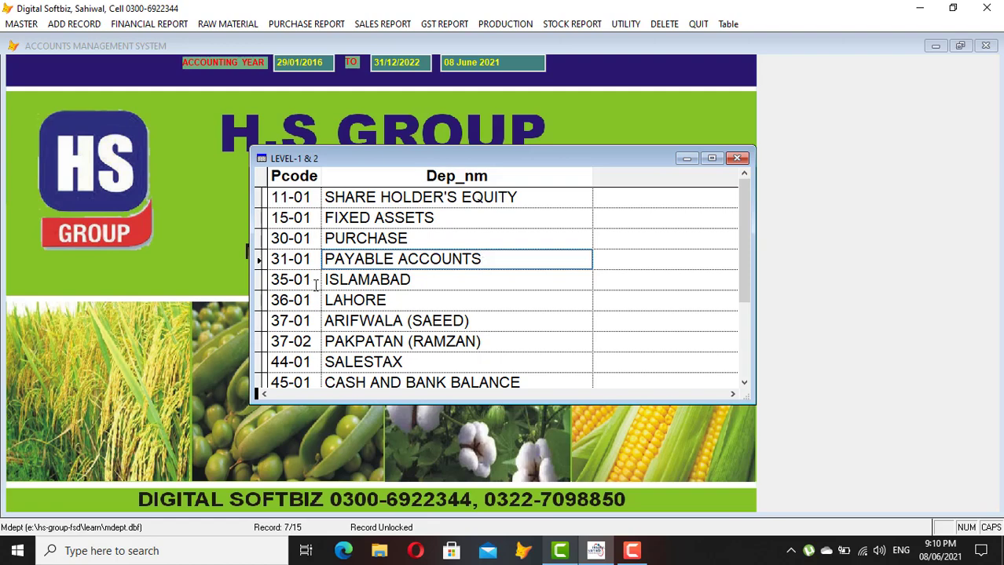
{"action": "left_click", "coordinate": [287, 280]}
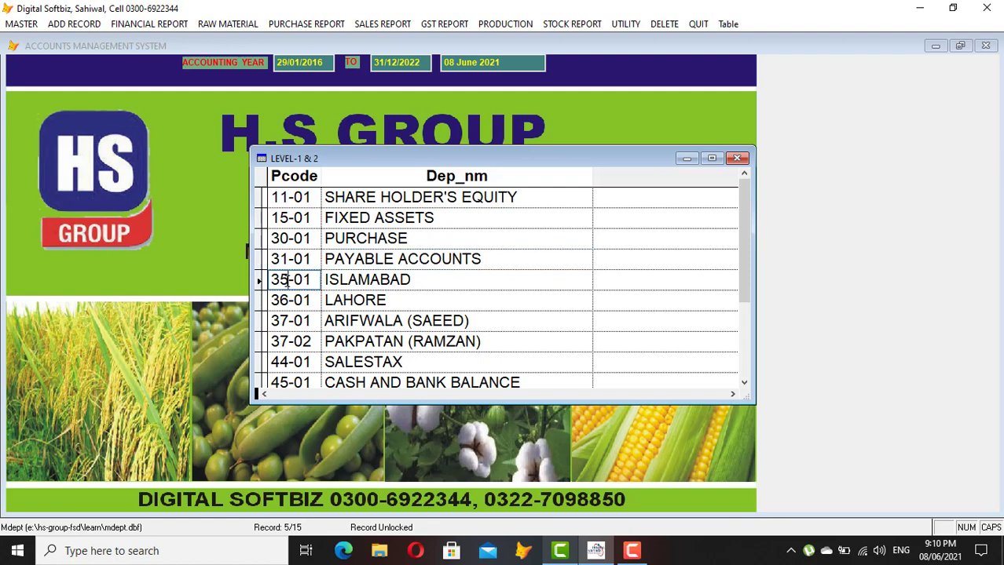
{"action": "double_click", "coordinate": [287, 281]}
{"action": "left_click", "coordinate": [306, 281]}
{"action": "left_click", "coordinate": [390, 280]}
{"action": "left_click_drag", "start_coordinate": [431, 280], "coordinate": [260, 285]}
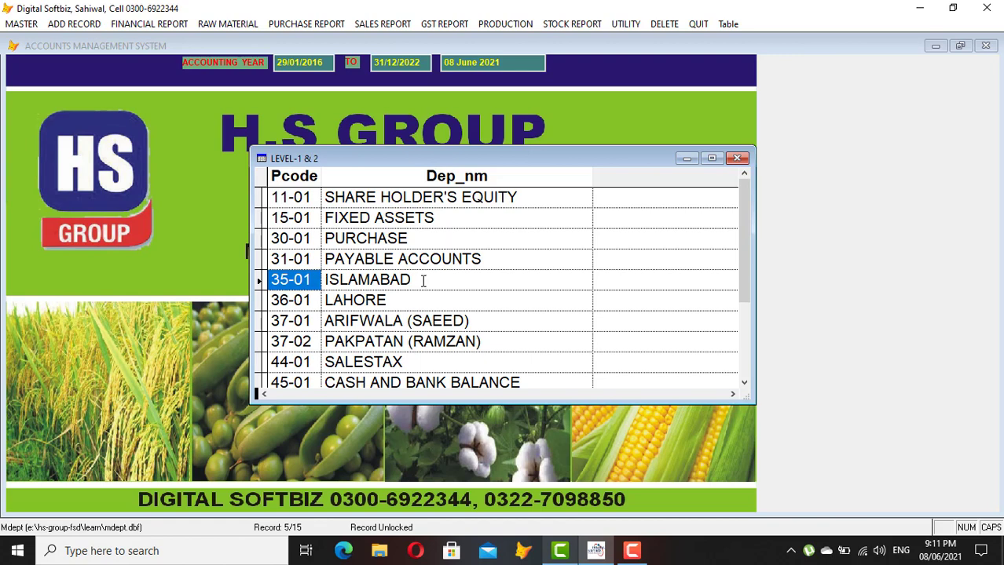
{"action": "left_click_drag", "start_coordinate": [422, 280], "coordinate": [325, 273]}
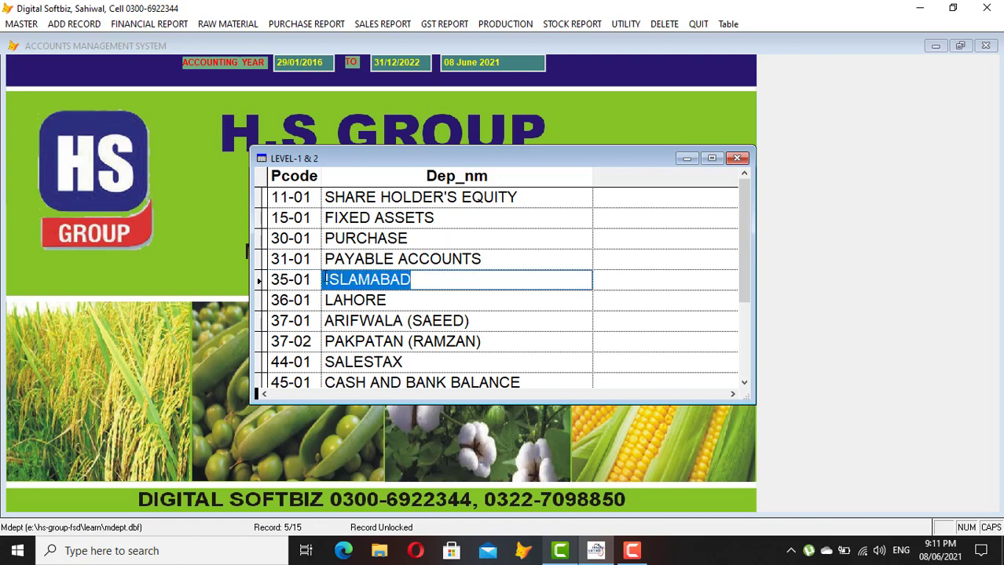
{"action": "left_click", "coordinate": [289, 281]}
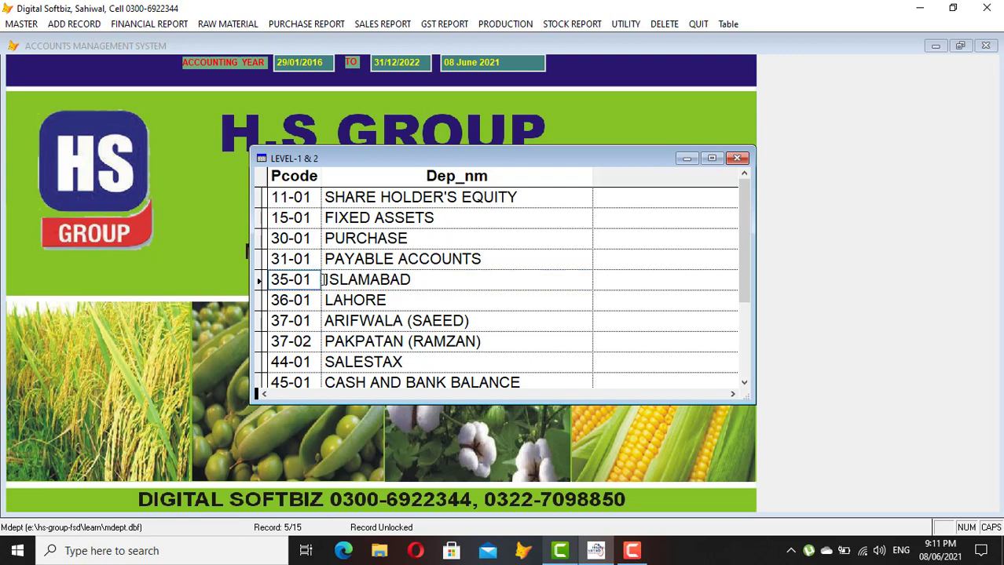
{"action": "key", "text": "Escape"}
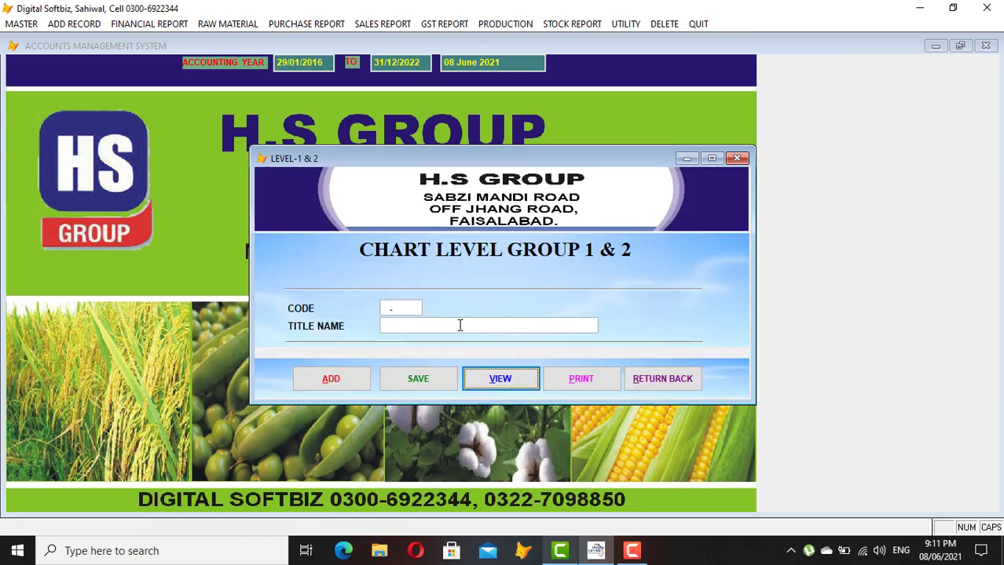
Add and save a new group with code 35-02 and title FSD
{"action": "left_click", "coordinate": [348, 393]}
{"action": "type", "text": "3 "}
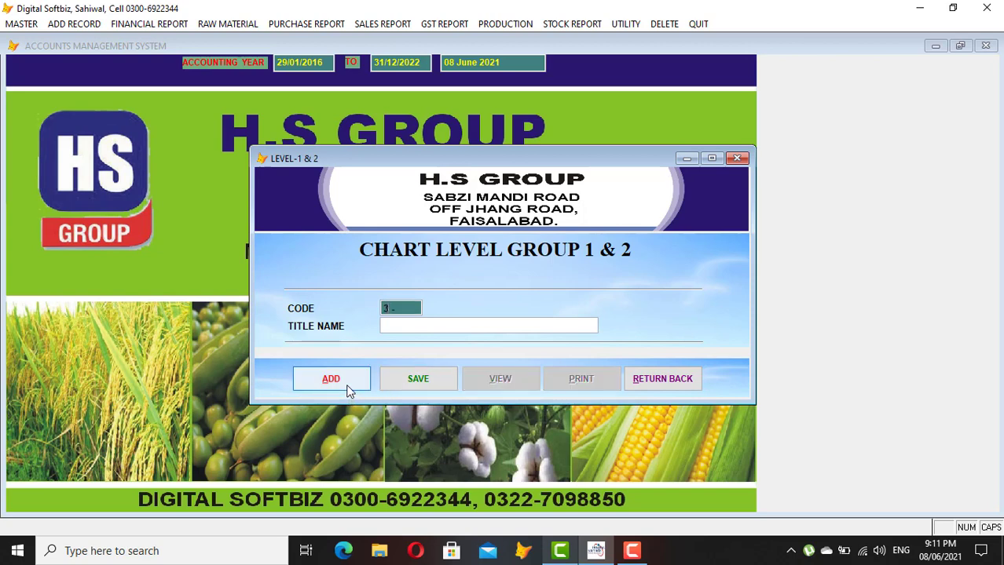
{"action": "type", "text": "5-02"}
{"action": "key", "text": "Return"}
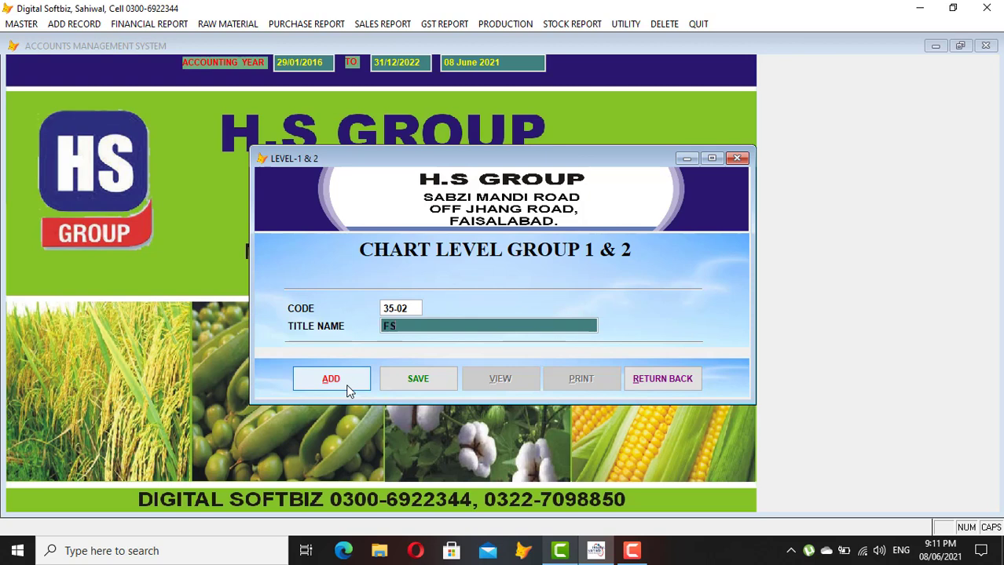
{"action": "key", "text": "Return"}
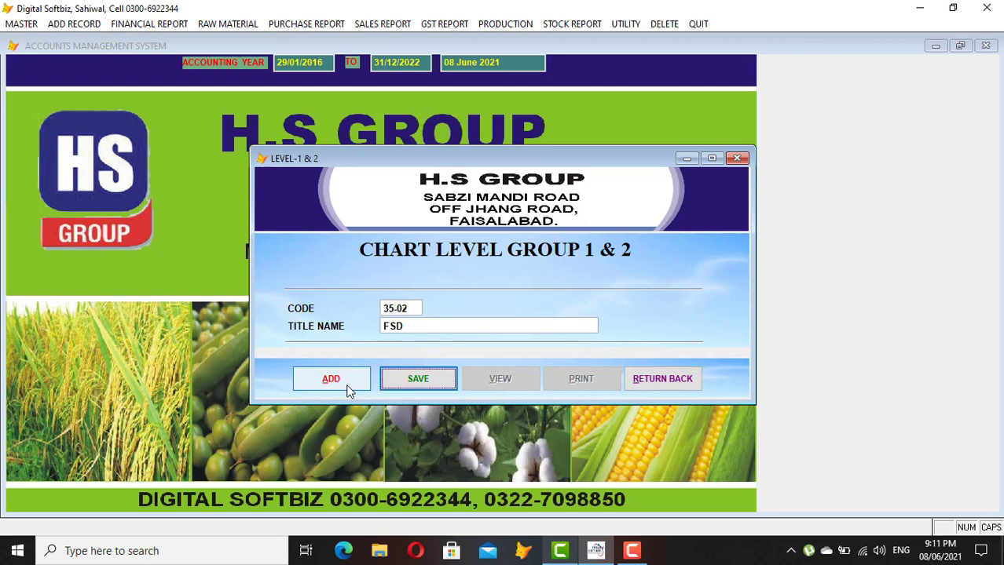
{"action": "key", "text": "Return"}
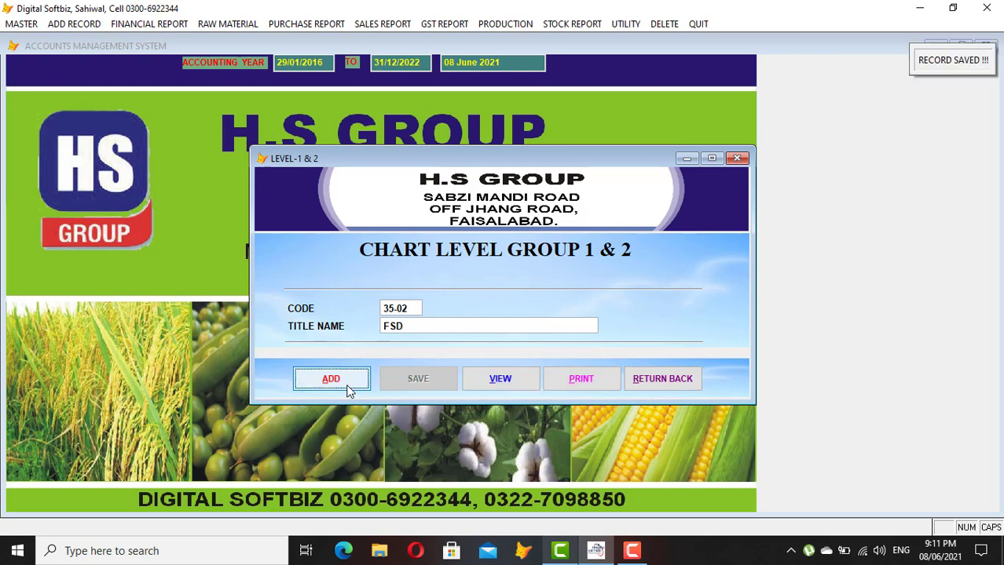
In the group list, check 35-02 FSD alongside LAHORE, 37-01 ARIFWALA (SAEED) and 37-02
{"action": "left_click", "coordinate": [506, 379]}
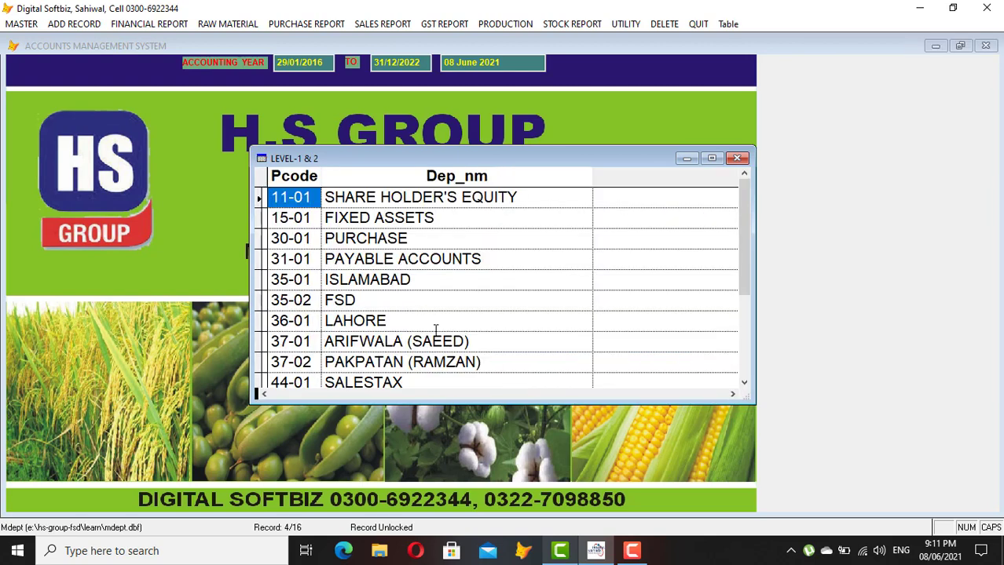
{"action": "left_click", "coordinate": [377, 302]}
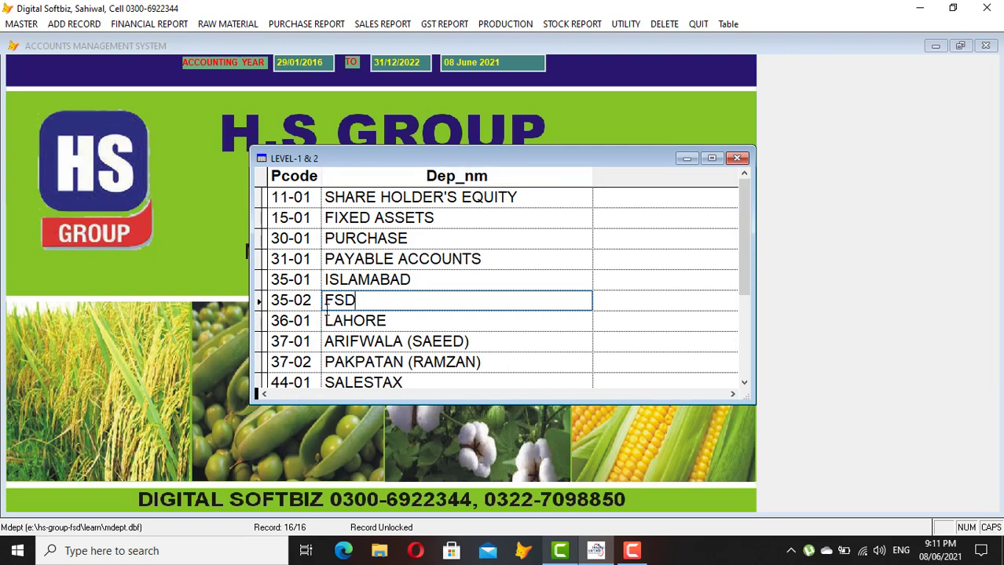
{"action": "double_click", "coordinate": [352, 307]}
{"action": "left_click", "coordinate": [306, 305]}
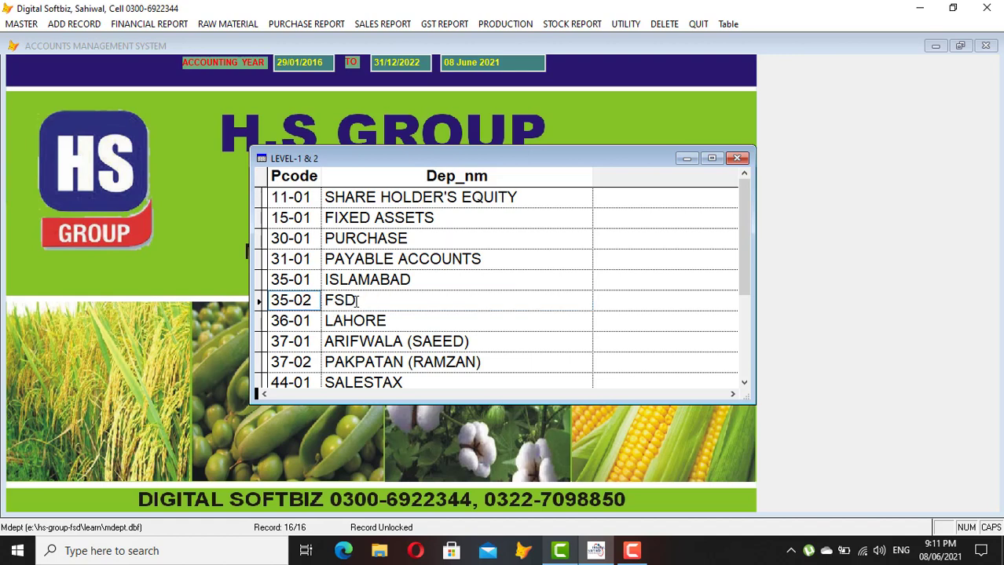
{"action": "left_click", "coordinate": [308, 341]}
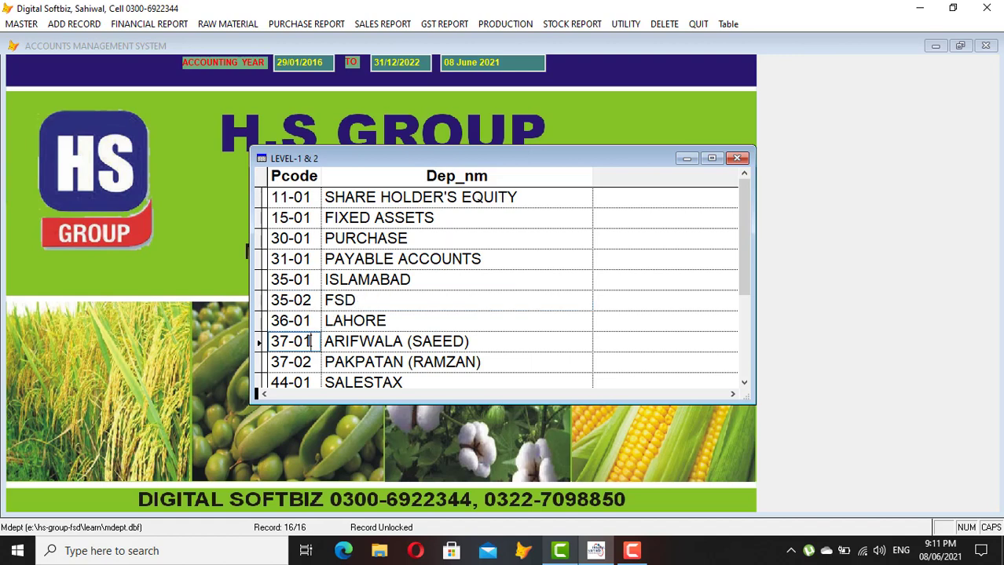
{"action": "left_click", "coordinate": [374, 323]}
{"action": "left_click", "coordinate": [305, 340]}
{"action": "left_click", "coordinate": [332, 344]}
{"action": "left_click", "coordinate": [284, 362]}
{"action": "left_click", "coordinate": [369, 350]}
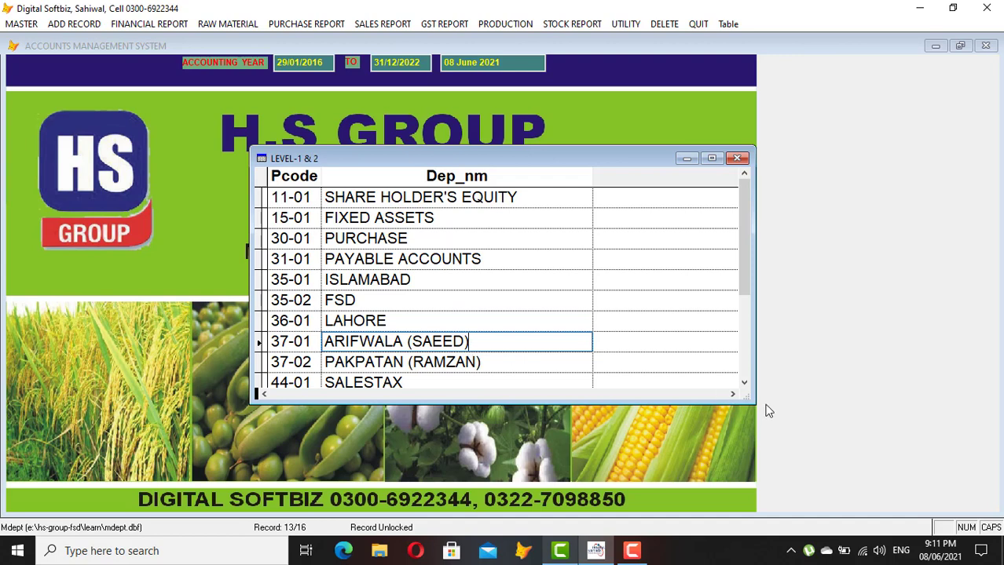
Review 45-01 CASH AND BANK BALANCE and the expense groups through 55-03 ADMINISTRATIVE EXPENSES, then close the list
{"action": "left_click", "coordinate": [744, 385]}
{"action": "left_click", "coordinate": [745, 385]}
{"action": "left_click", "coordinate": [744, 384]}
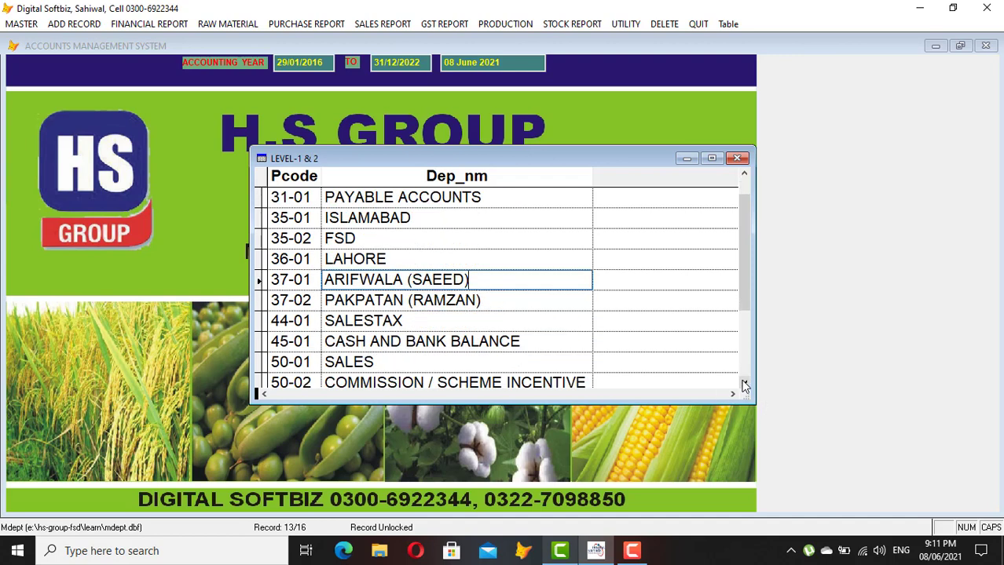
{"action": "left_click", "coordinate": [291, 343]}
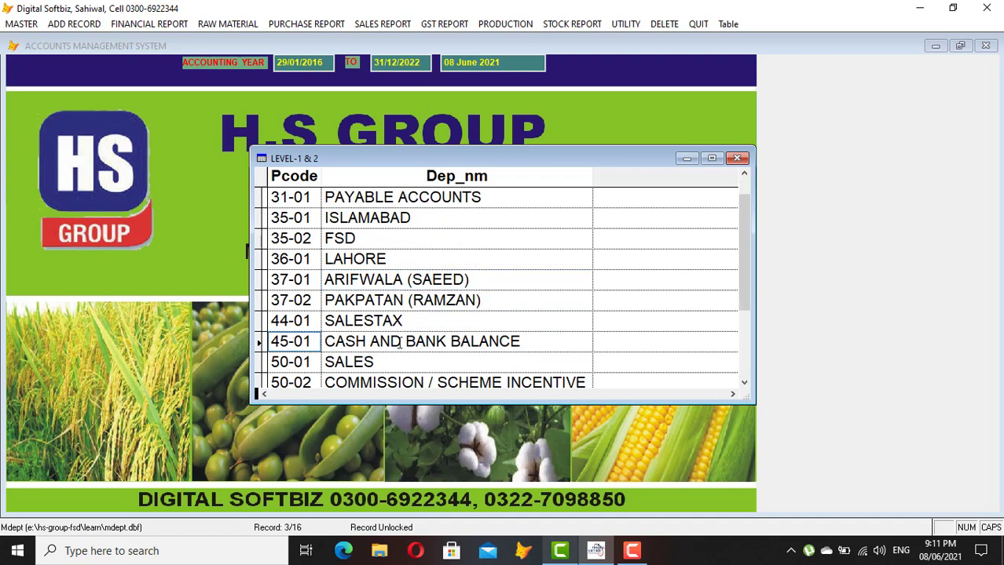
{"action": "left_click", "coordinate": [371, 343]}
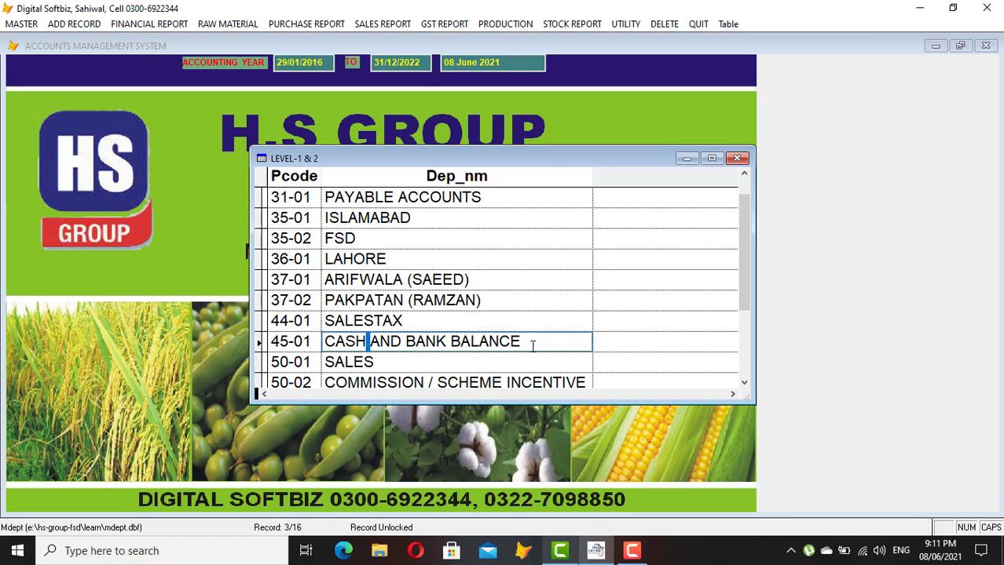
{"action": "left_click", "coordinate": [290, 343]}
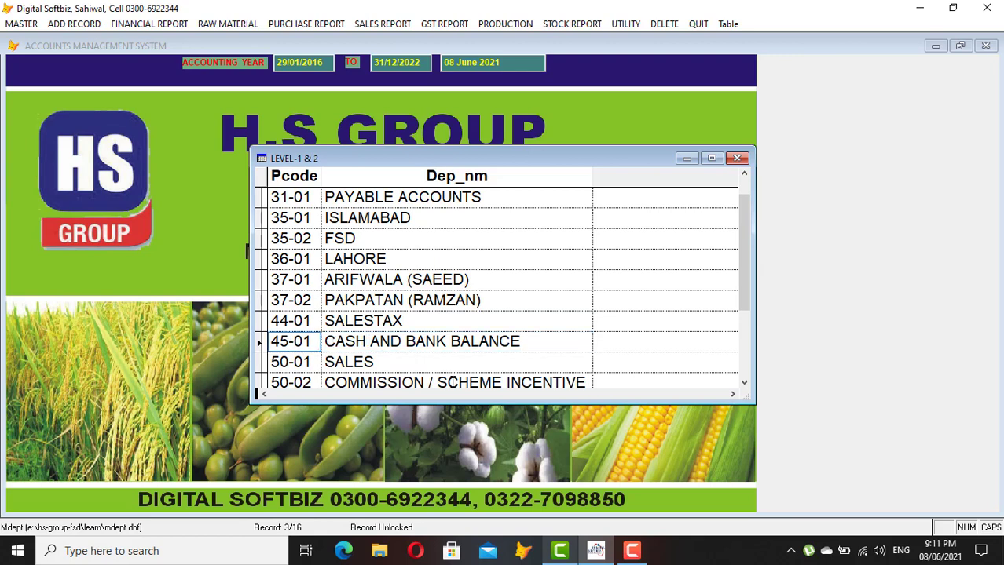
{"action": "left_click", "coordinate": [744, 383]}
{"action": "left_click", "coordinate": [743, 384]}
{"action": "left_click", "coordinate": [743, 383]}
{"action": "left_click", "coordinate": [745, 384]}
{"action": "left_click", "coordinate": [744, 384]}
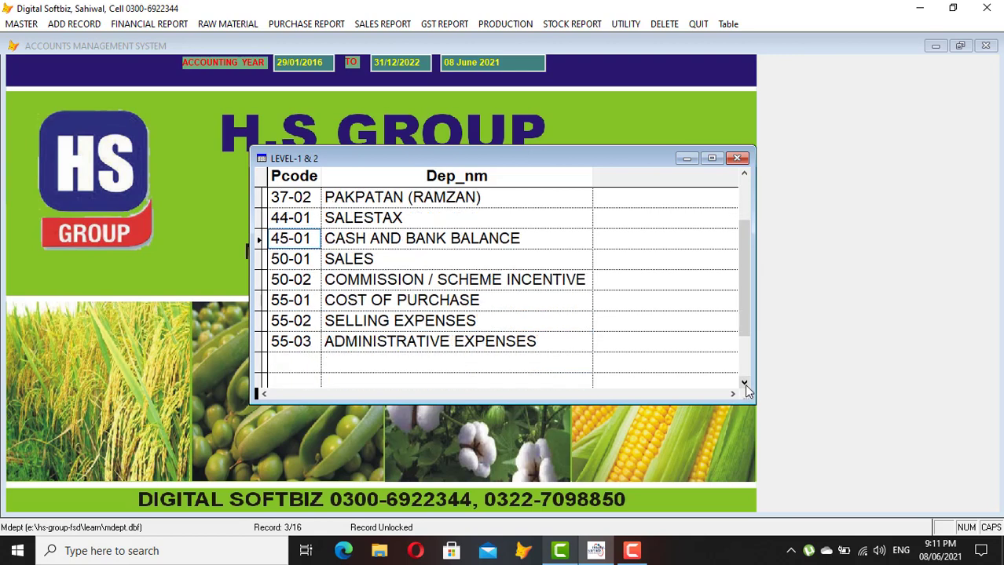
{"action": "left_click", "coordinate": [282, 342]}
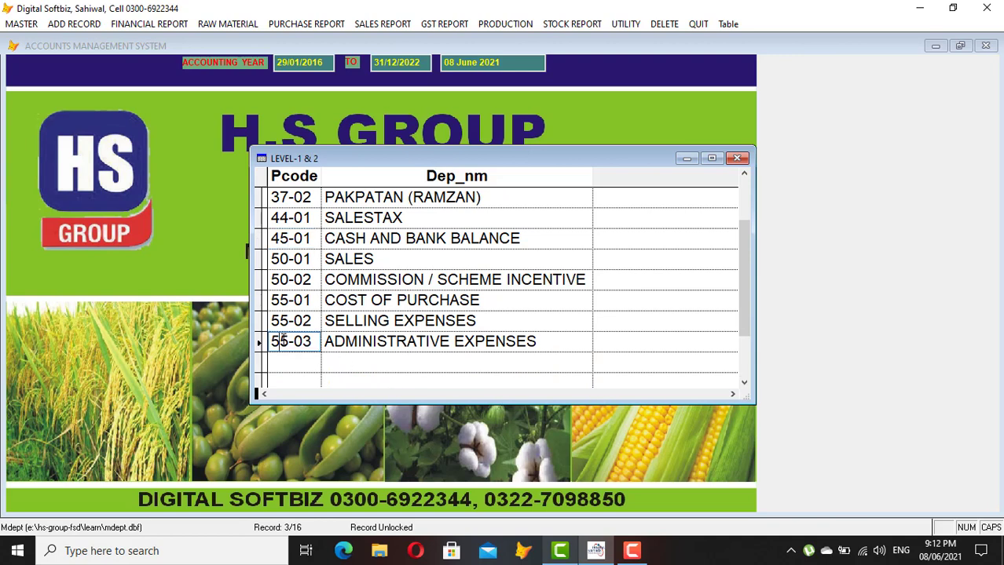
{"action": "left_click", "coordinate": [307, 298]}
{"action": "left_click", "coordinate": [398, 303]}
{"action": "left_click", "coordinate": [378, 322]}
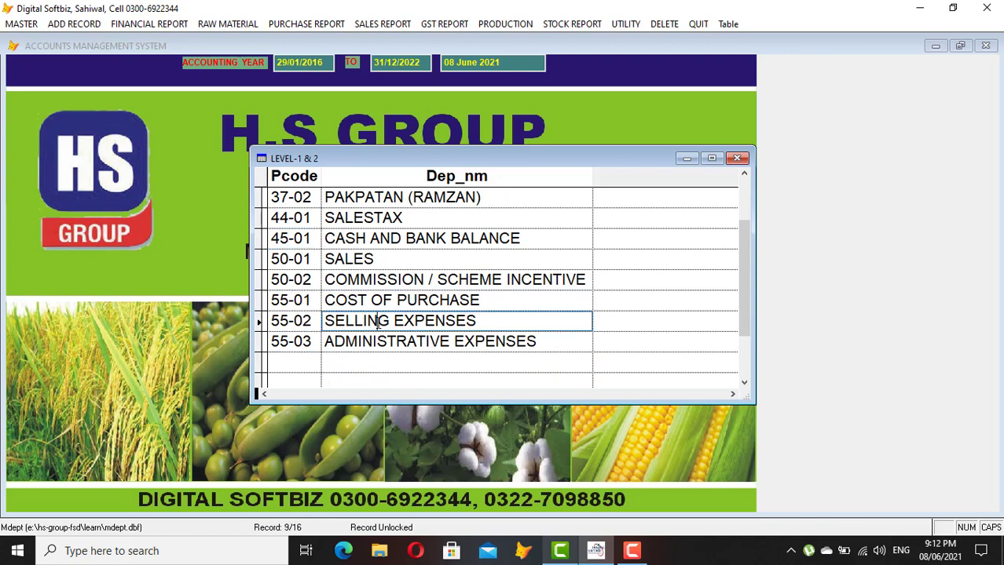
{"action": "left_click", "coordinate": [311, 344]}
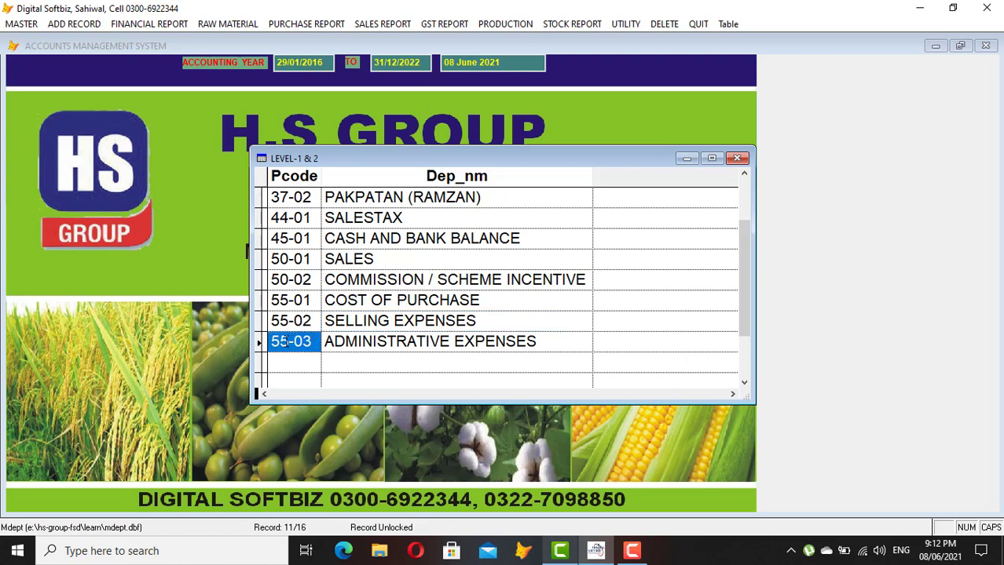
{"action": "key", "text": "Escape"}
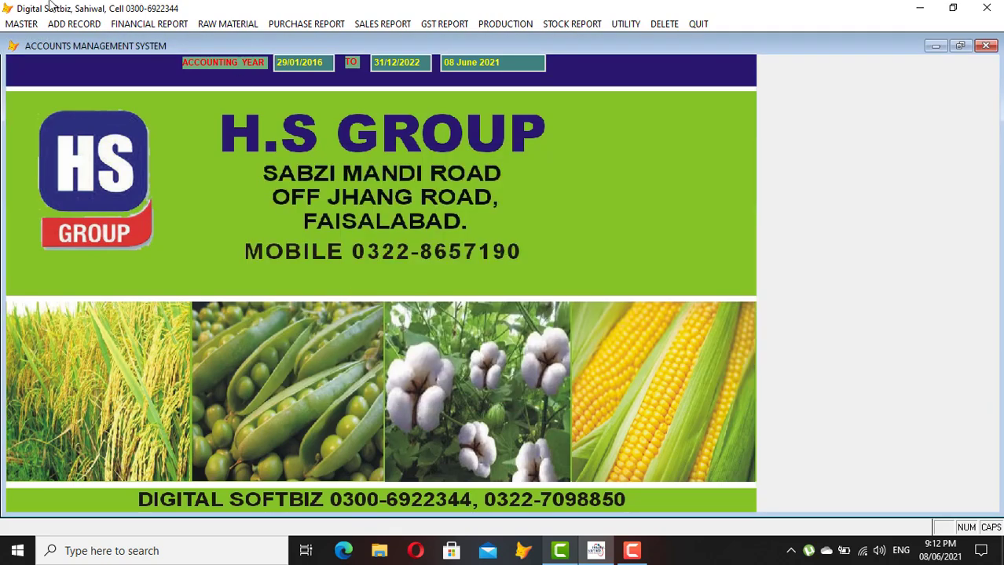
Open the chart of accounts and start a new record with code 31-01-0001
{"action": "left_click", "coordinate": [21, 24]}
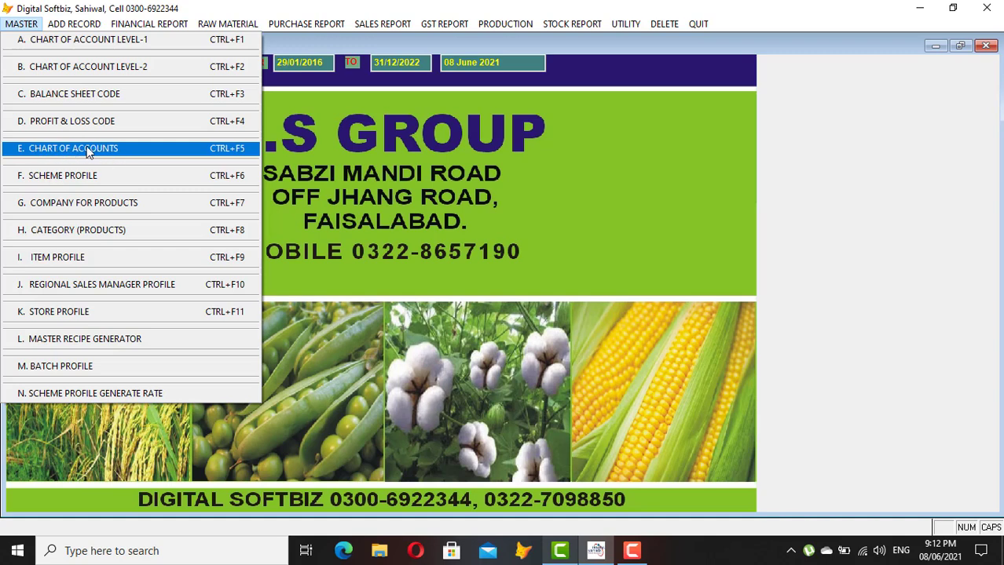
{"action": "left_click", "coordinate": [68, 156]}
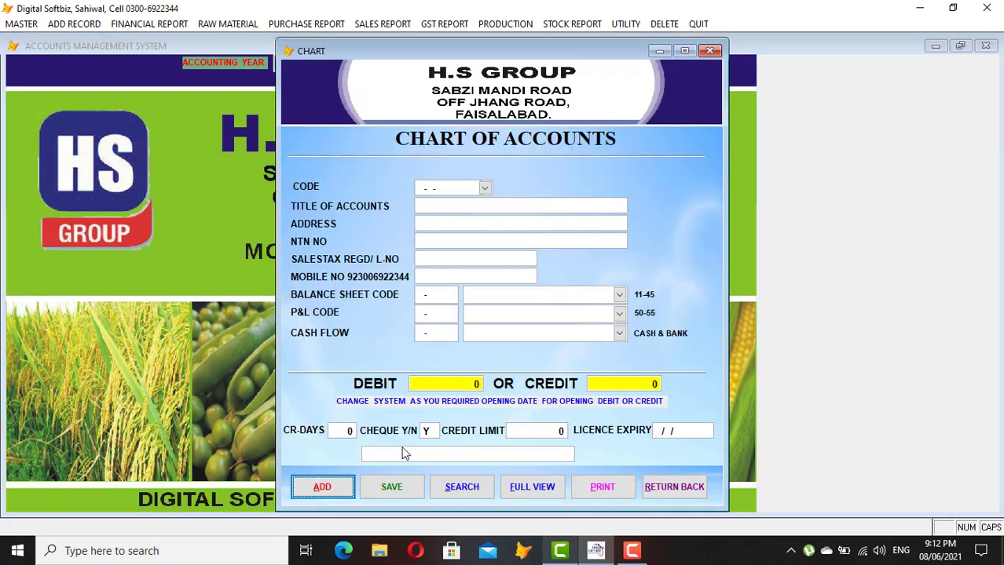
{"action": "left_click", "coordinate": [331, 489]}
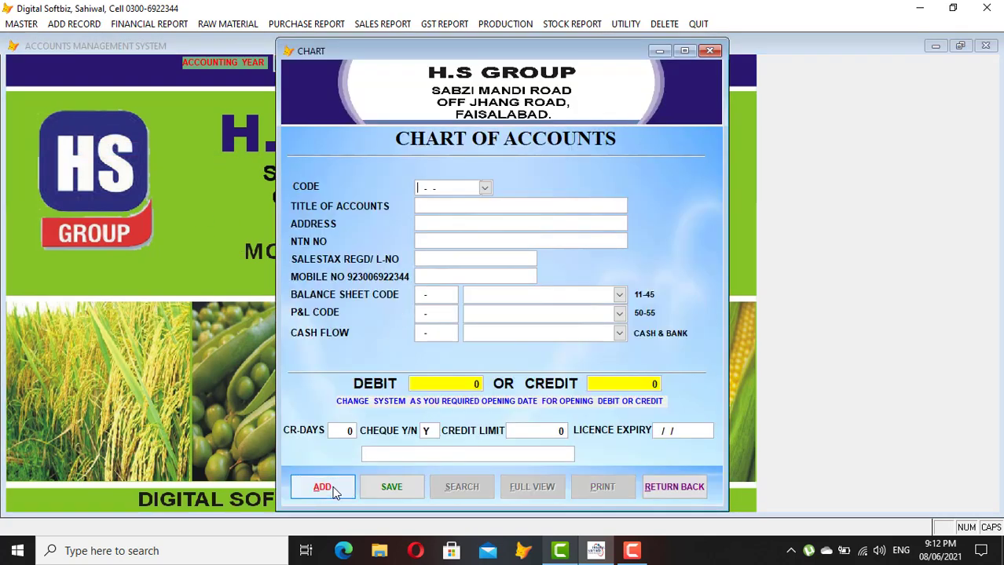
{"action": "type", "text": "31-01-0001"}
Adjust and submit the code, dismissing the duplicate warning to list codes 31-01-0001 to 31-01-0010
{"action": "key", "text": "BackSpace"}
{"action": "type", "text": "2"}
{"action": "key", "text": "BackSpace"}
{"action": "type", "text": "3"}
{"action": "key", "text": "BackSpace"}
{"action": "key", "text": "BackSpace"}
{"action": "key", "text": "BackSpace"}
{"action": "type", "text": "999"}
{"action": "key", "text": "BackSpace"}
{"action": "key", "text": "BackSpace"}
{"action": "key", "text": "BackSpace"}
{"action": "type", "text": "0001"}
{"action": "key", "text": "Return"}
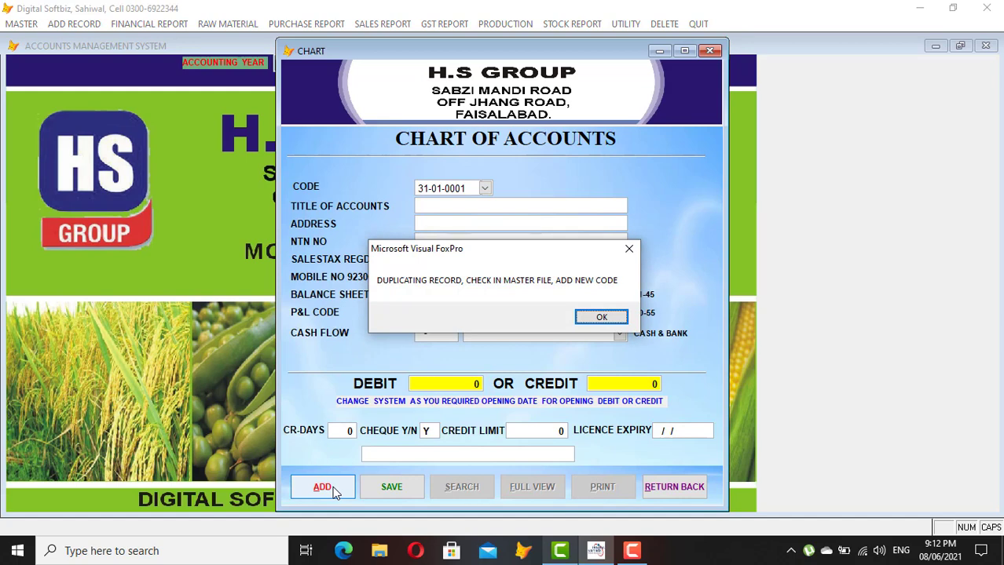
{"action": "key", "text": "Return"}
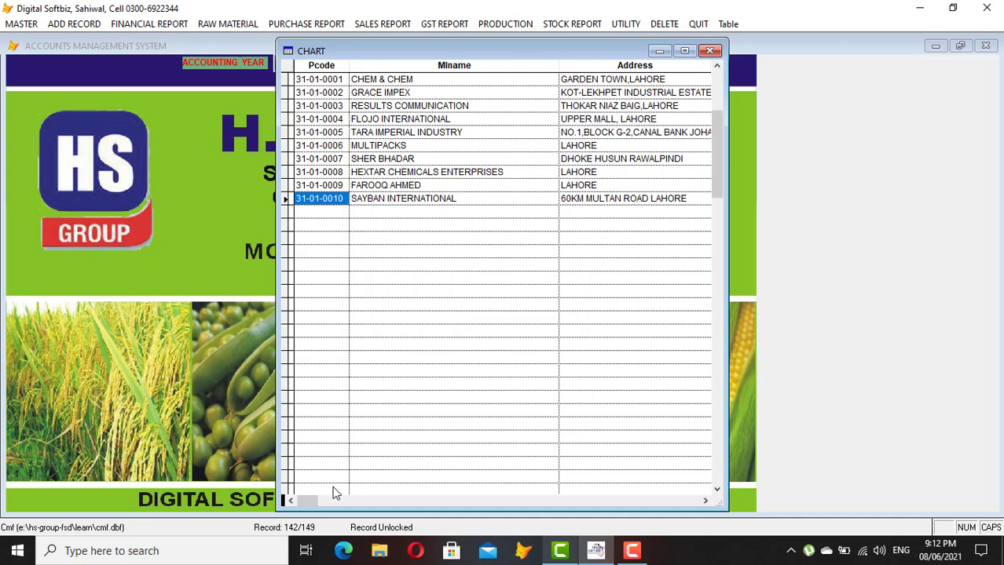
Enter code 31-01-0011, title MASTER SPRAY CENTER, address LAHORE and the supplier's mobile number
{"action": "key", "text": "Escape"}
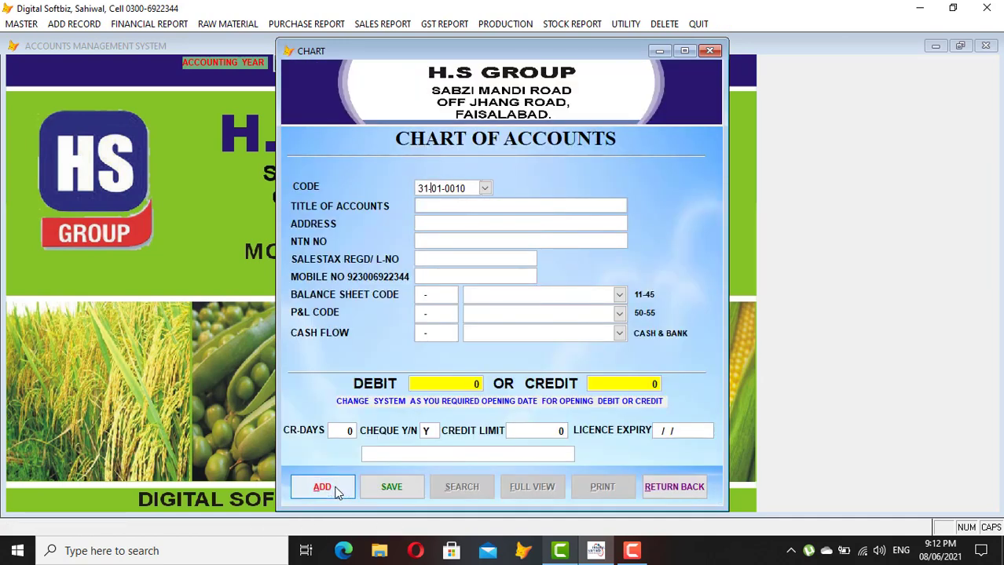
{"action": "type", "text": "0100011"}
{"action": "key", "text": "Return"}
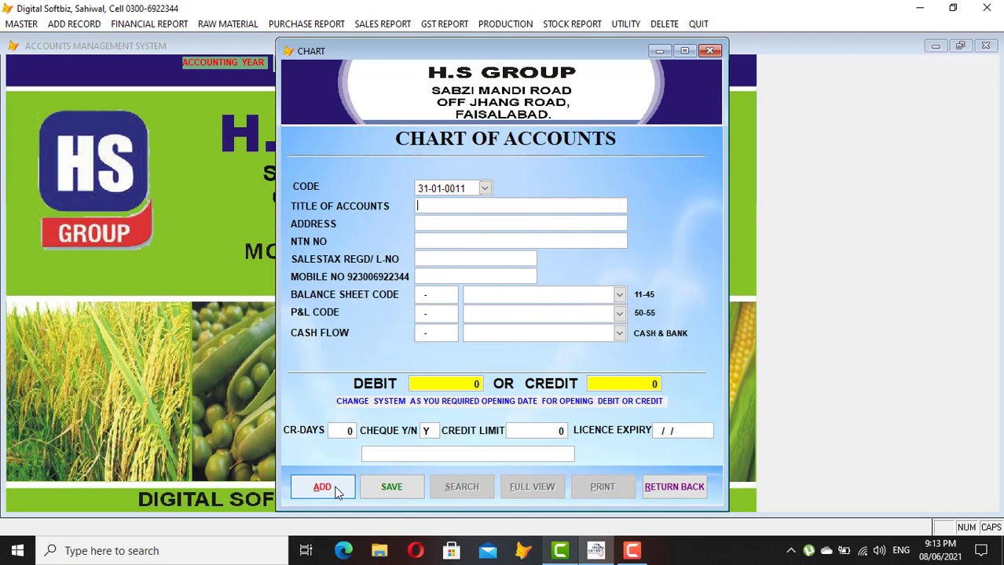
{"action": "type", "text": "MASTER SPRAY "}
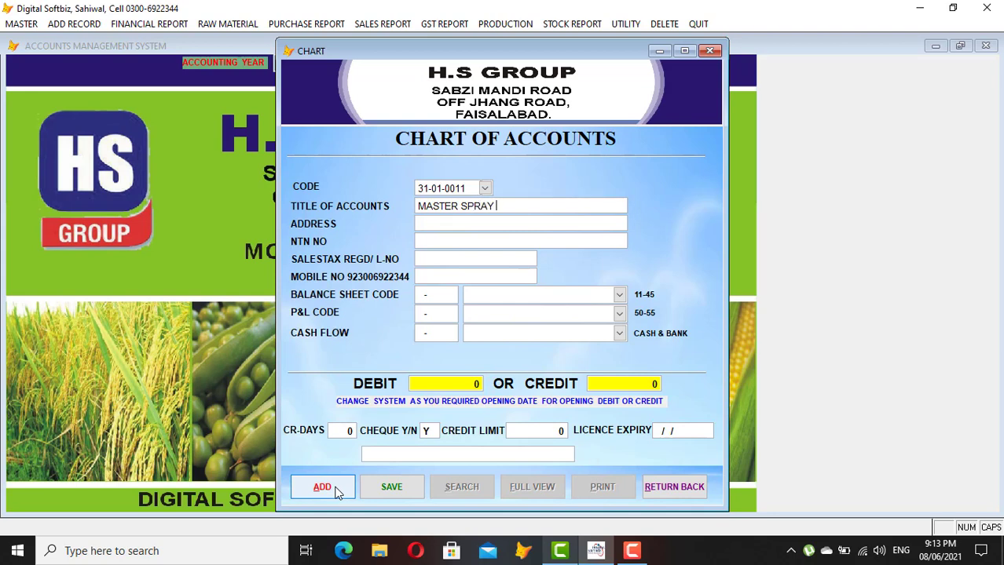
{"action": "type", "text": "CENTER"}
{"action": "key", "text": "Return"}
{"action": "type", "text": "LAHORE"}
{"action": "key", "text": "Return"}
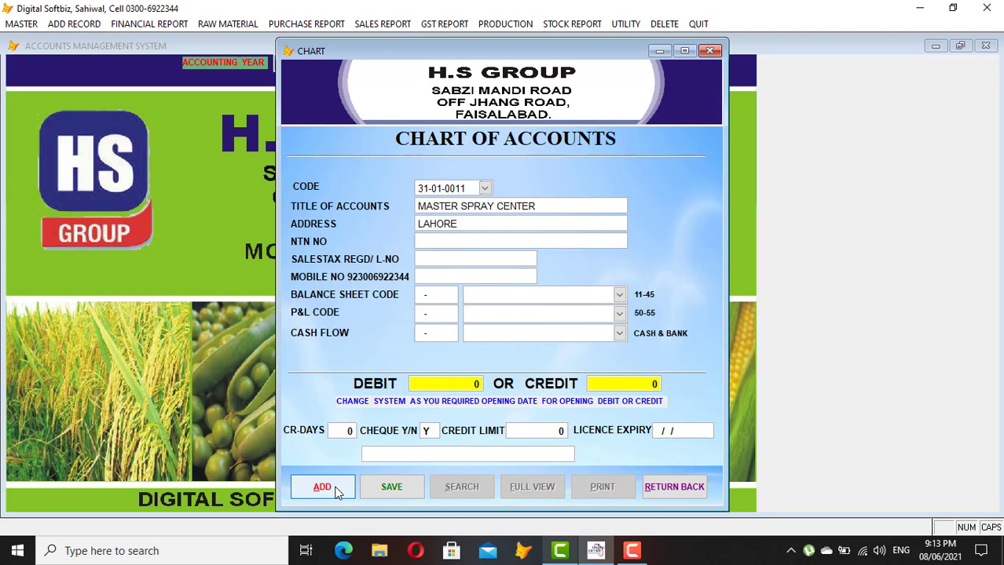
{"action": "key", "text": "Return"}
{"action": "key", "text": "Return"}
{"action": "type", "text": "9233333333333"}
{"action": "key", "text": "Return"}
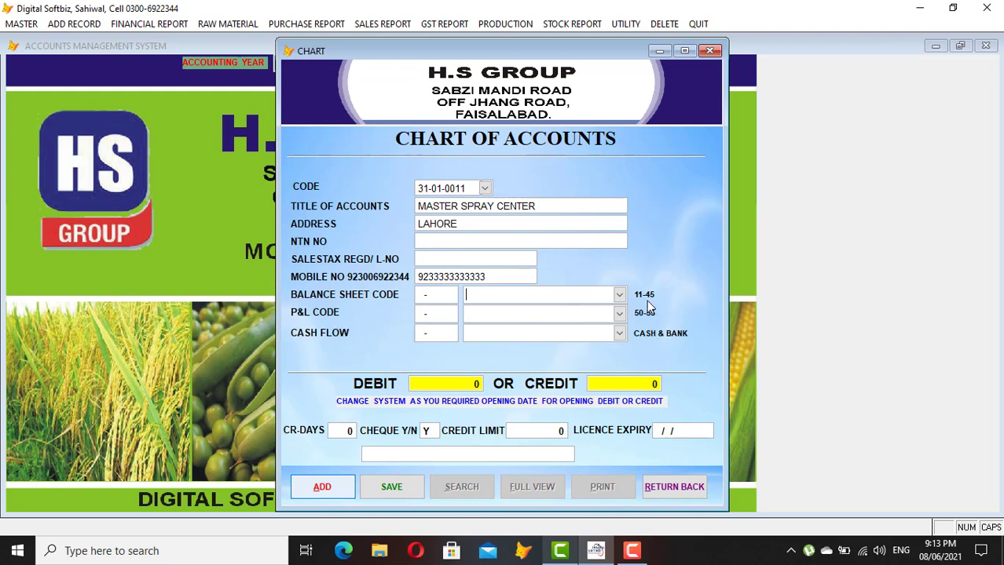
Set the balance sheet code to SUPPLIER PAYABLE
{"action": "left_click", "coordinate": [619, 295]}
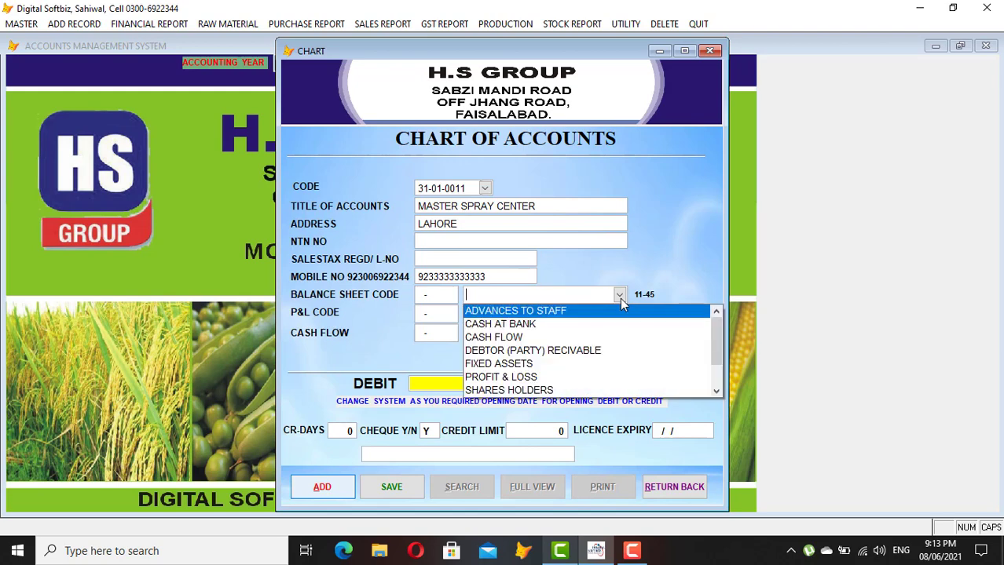
{"action": "left_click", "coordinate": [716, 392]}
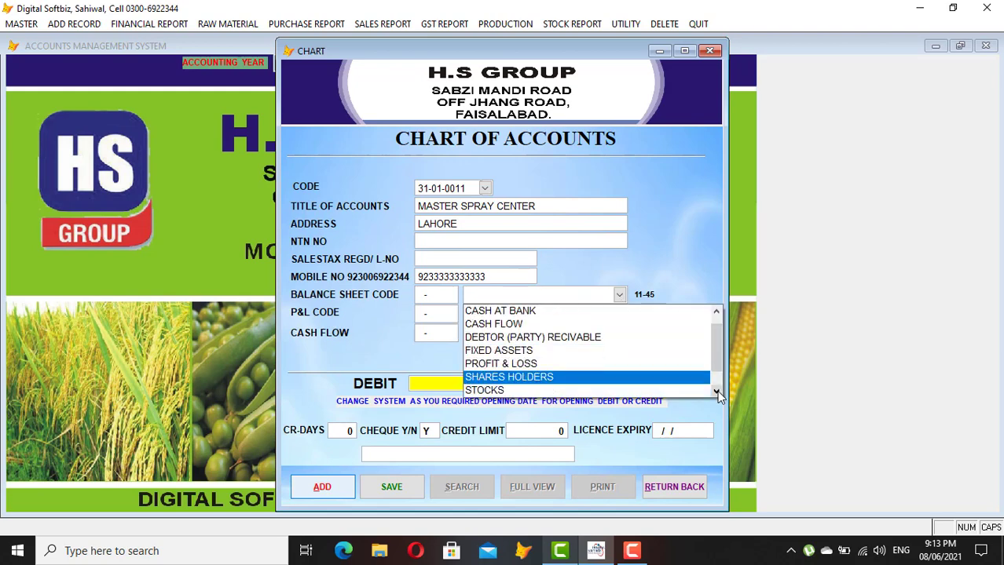
{"action": "left_click", "coordinate": [716, 392]}
{"action": "left_click", "coordinate": [591, 391]}
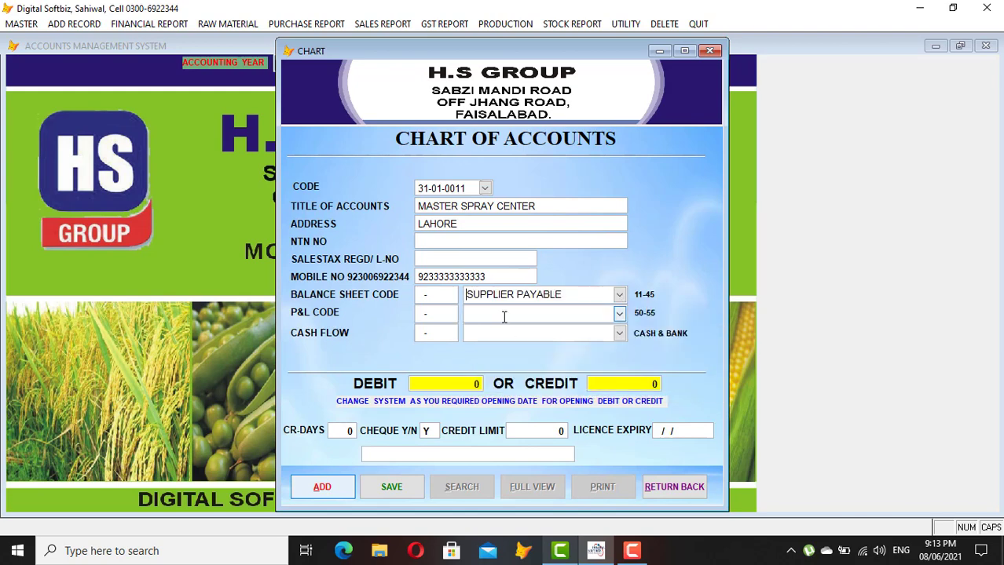
{"action": "key", "text": "Return"}
Enter a 100,000 opening credit and save the MASTER SPRAY CENTER account
{"action": "key", "text": "Return"}
{"action": "key", "text": "Return"}
{"action": "key", "text": "Return"}
{"action": "key", "text": "Return"}
{"action": "key", "text": "Return"}
{"action": "key", "text": "Return"}
{"action": "type", "text": "100.000"}
{"action": "key", "text": "Return"}
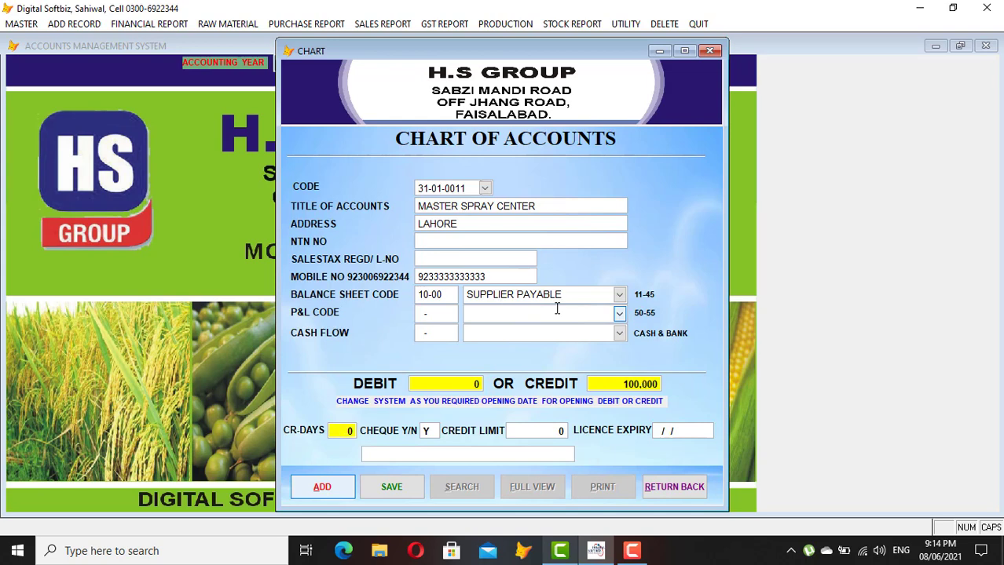
{"action": "key", "text": "Return"}
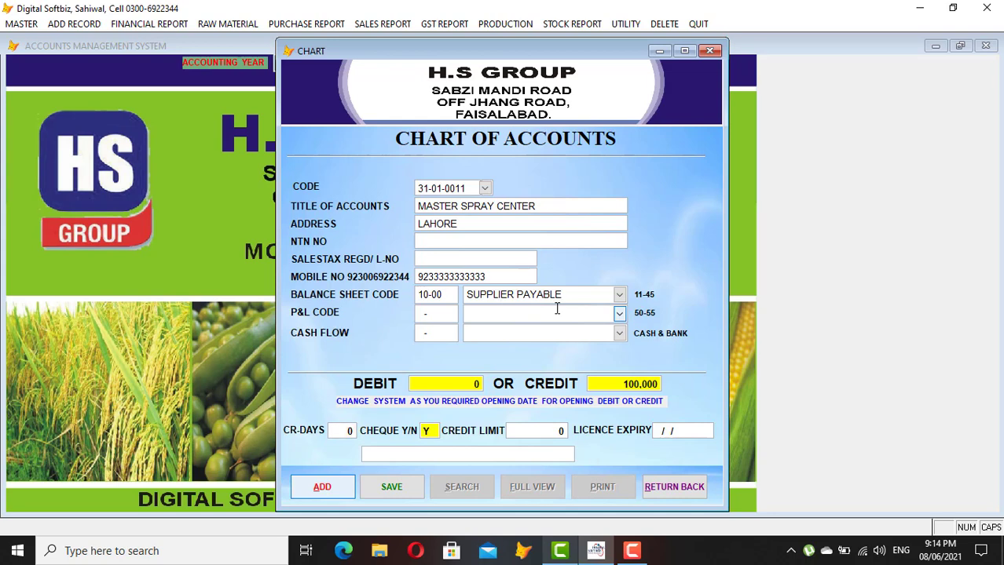
{"action": "key", "text": "Return"}
{"action": "key", "text": "Return"}
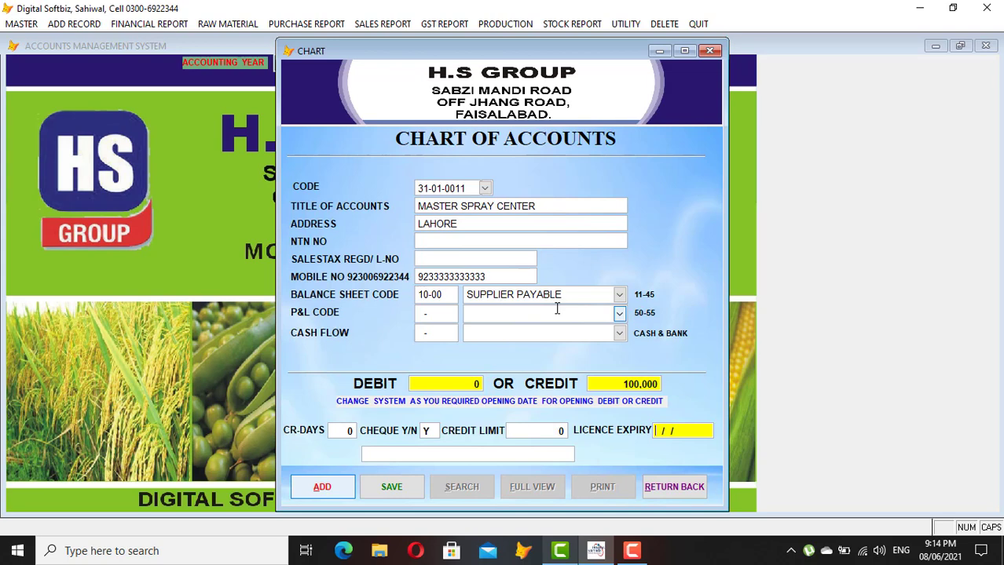
{"action": "key", "text": "Return"}
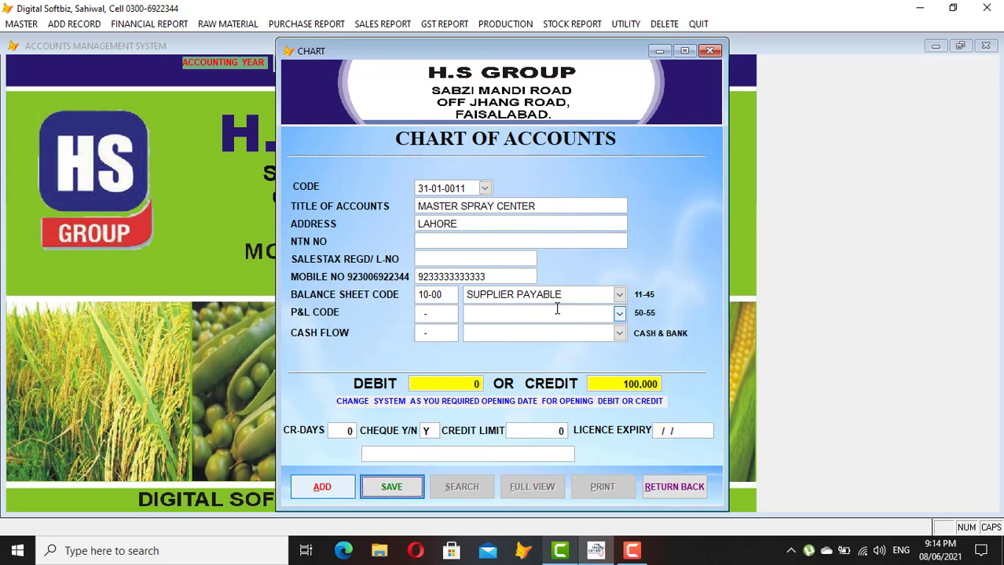
{"action": "key", "text": "Return"}
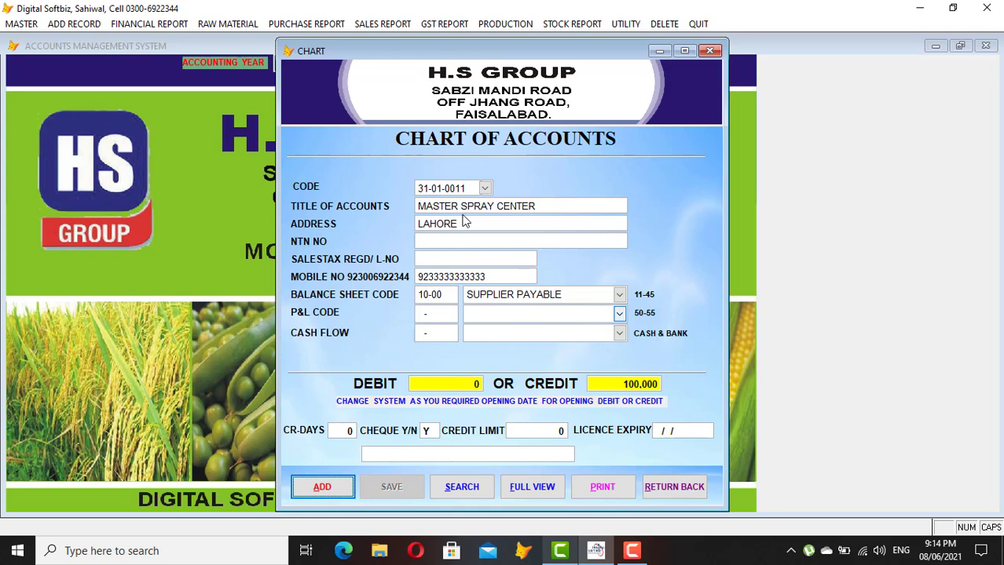
Leave the chart of accounts and open the Ledger report, clearing the code to search by name
{"action": "left_click", "coordinate": [694, 488]}
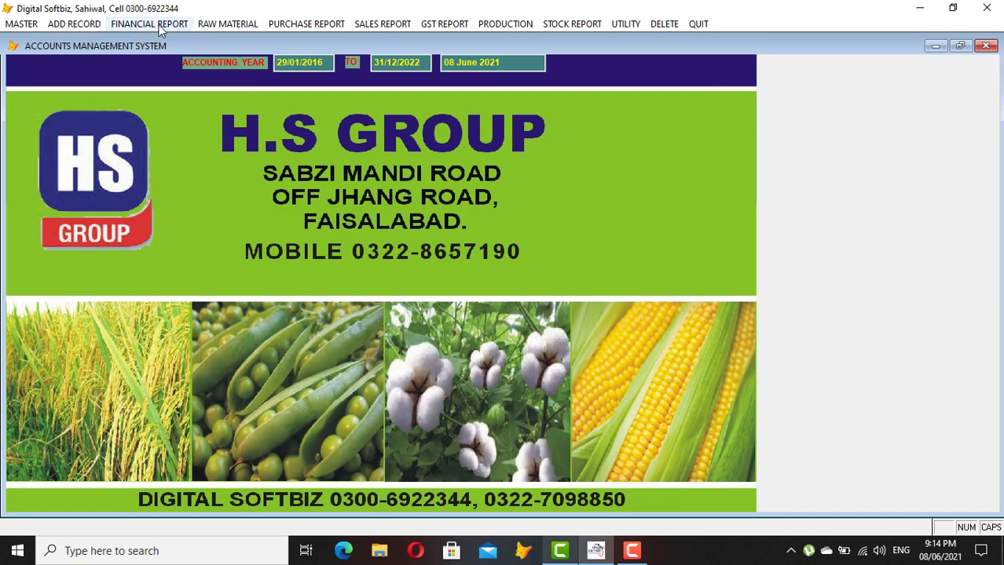
{"action": "left_click", "coordinate": [161, 25]}
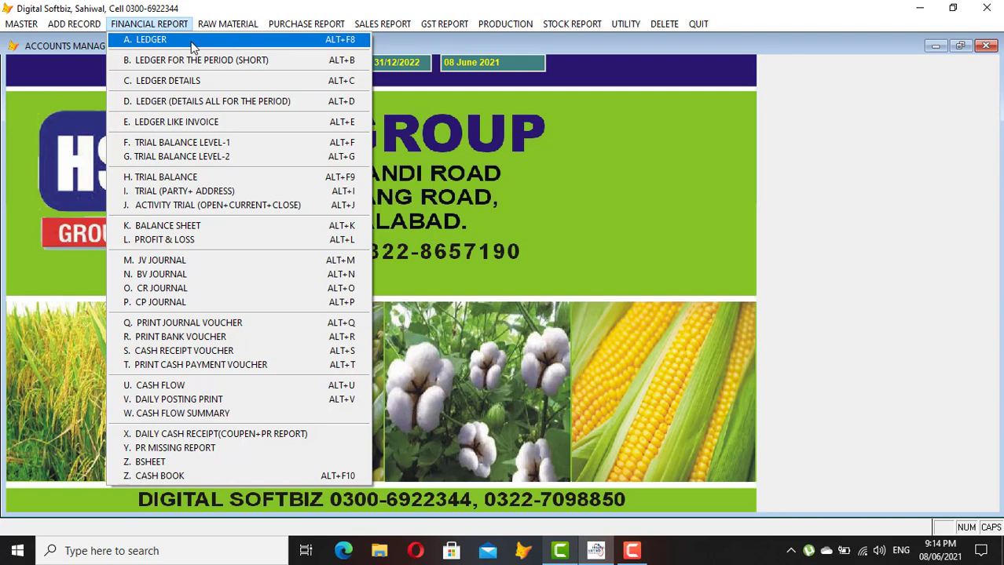
{"action": "left_click", "coordinate": [192, 47]}
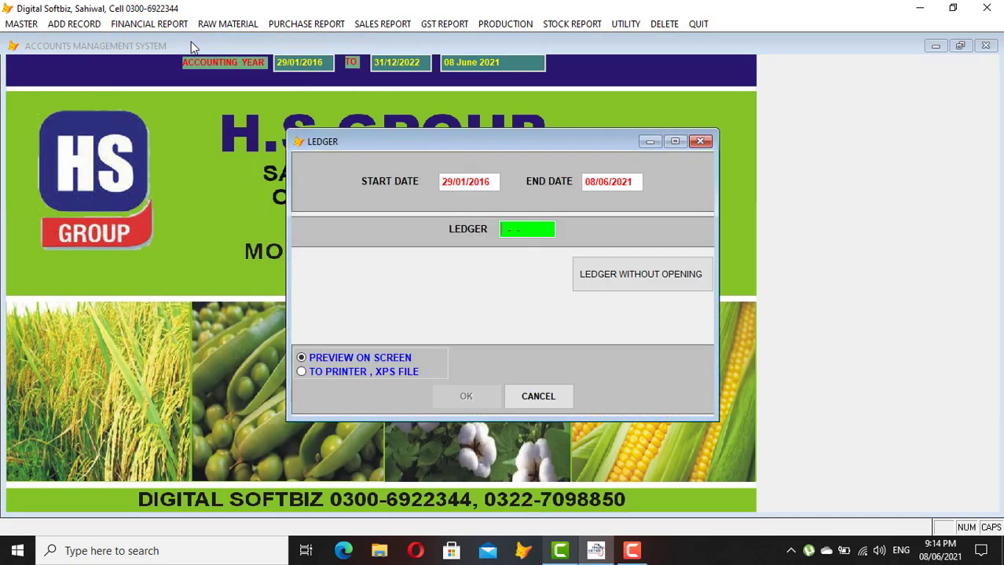
{"action": "type", "text": "3101001"}
{"action": "key", "text": "ctrl+a"}
{"action": "key", "text": "Delete"}
{"action": "key", "text": "Return"}
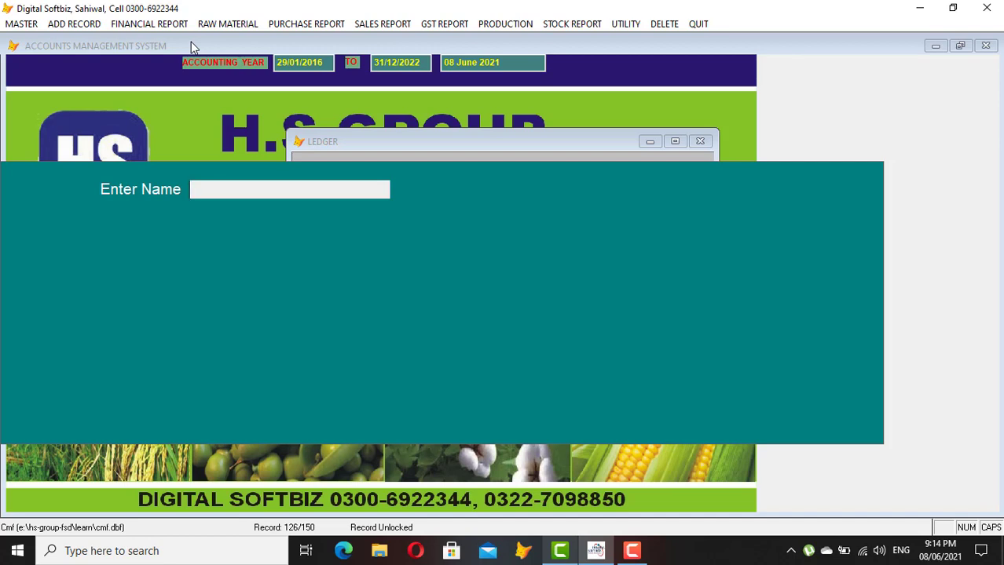
Find MASTER, preview ledger 31-01-0011 showing the 100,000 CR opening balance, then close it
{"action": "type", "text": "MASTER"}
{"action": "key", "text": "Return"}
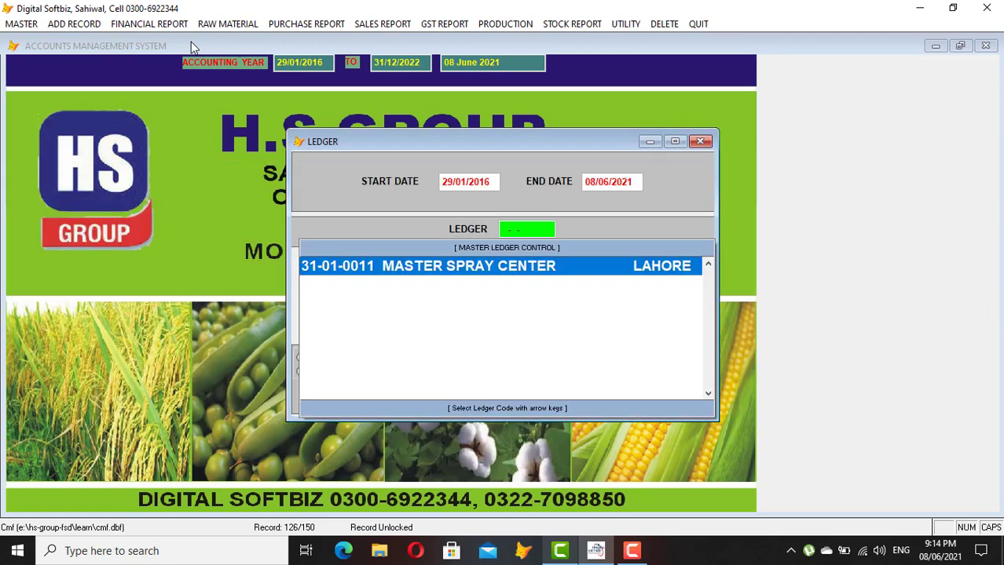
{"action": "key", "text": "Return"}
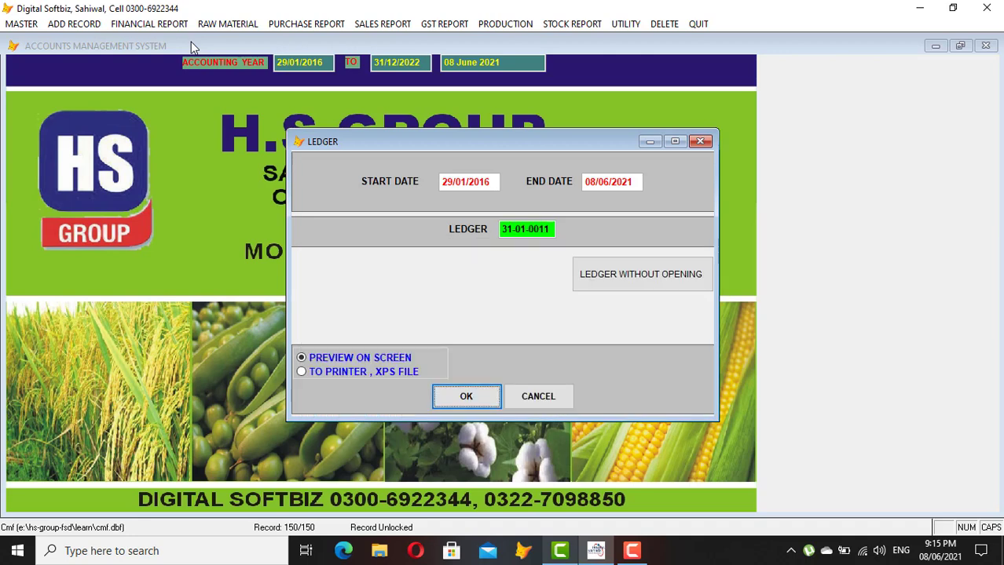
{"action": "key", "text": "Return"}
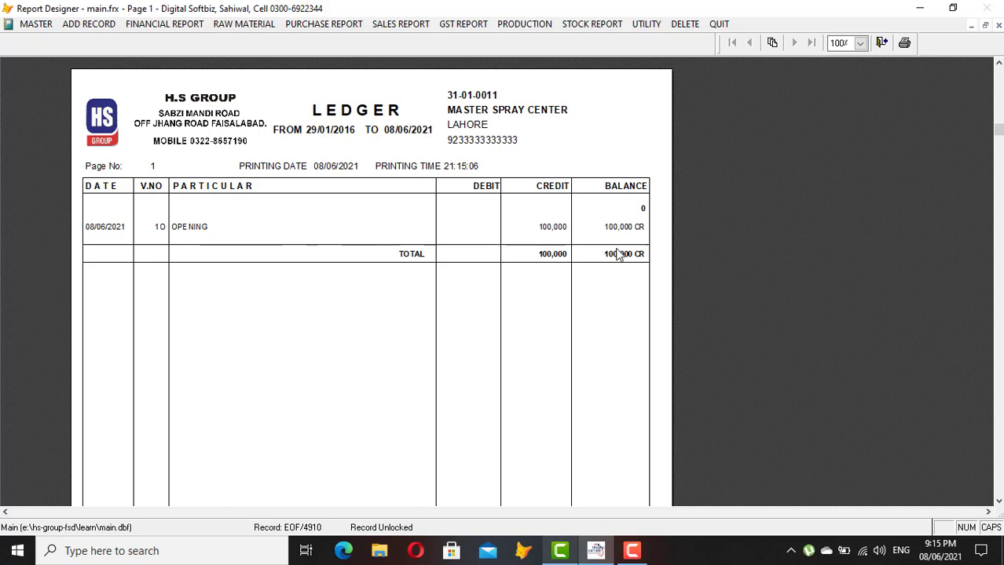
{"action": "key", "text": "Escape"}
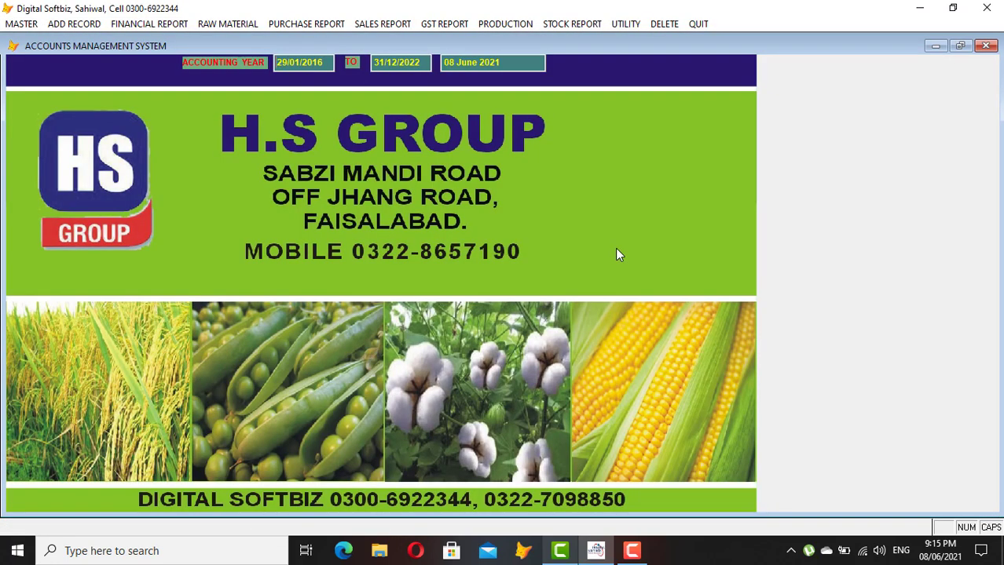
Start a new chart-of-accounts entry with account number 0001 titled USMAN AND CO
{"action": "left_click", "coordinate": [33, 25]}
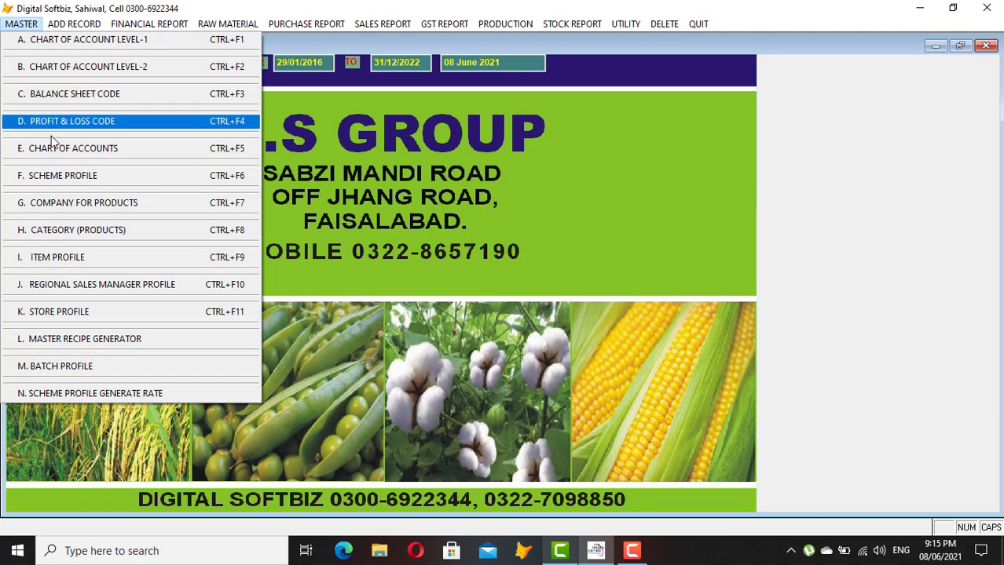
{"action": "left_click", "coordinate": [67, 149]}
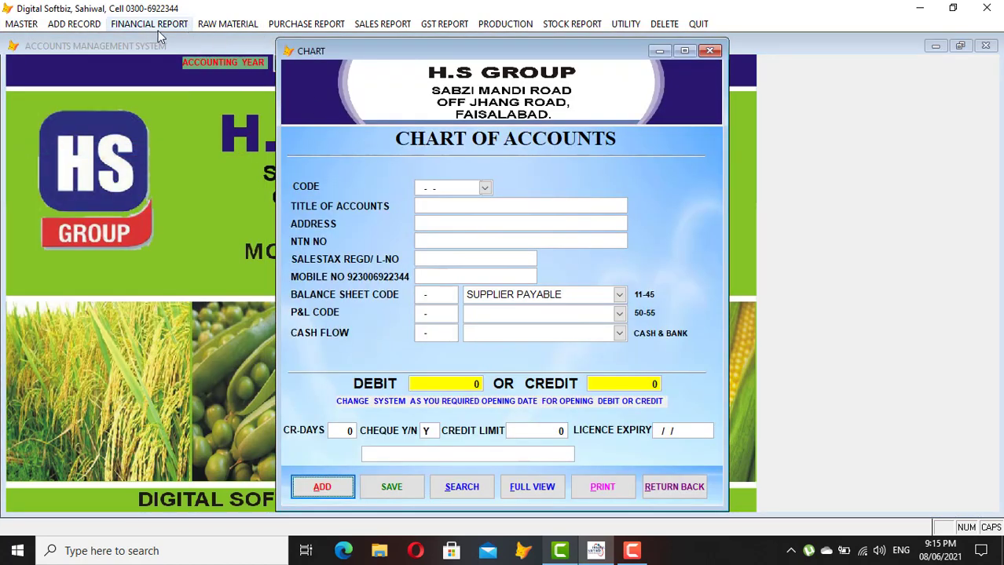
{"action": "left_click", "coordinate": [336, 493]}
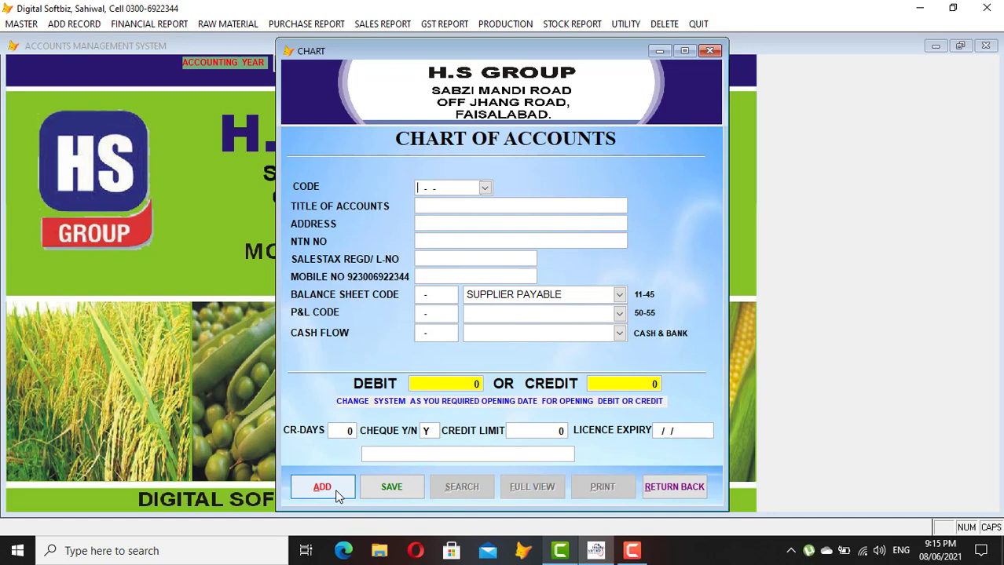
{"action": "type", "text": "35-02-0001"}
{"action": "type", "text": "0001"}
{"action": "key", "text": "Return"}
{"action": "type", "text": "U"}
{"action": "key", "text": "BackSpace"}
{"action": "type", "text": "USMAN "}
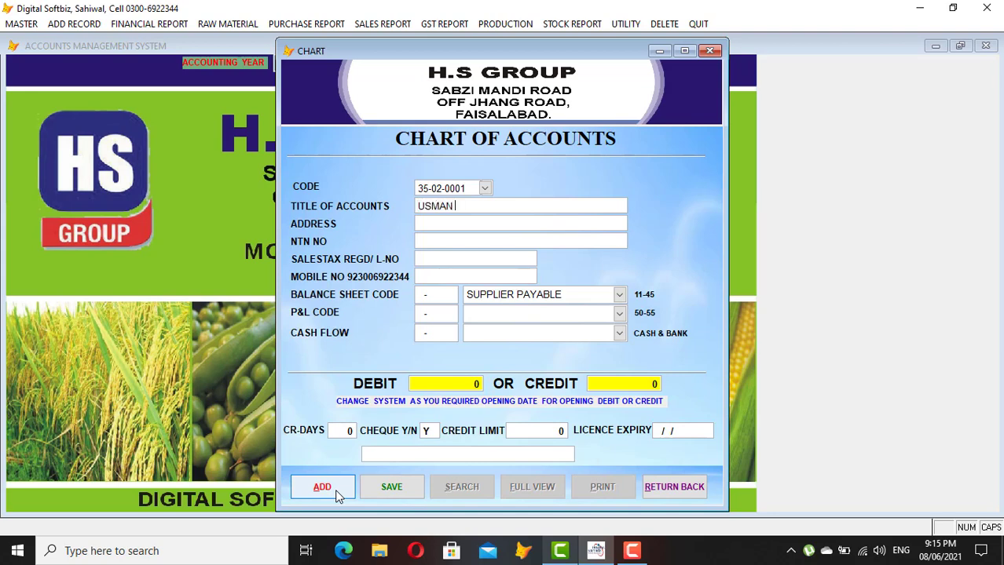
{"action": "type", "text": "AND CO"}
{"action": "key", "text": "Return"}
{"action": "key", "text": "Return"}
{"action": "key", "text": "Return"}
{"action": "key", "text": "Return"}
{"action": "key", "text": "Return"}
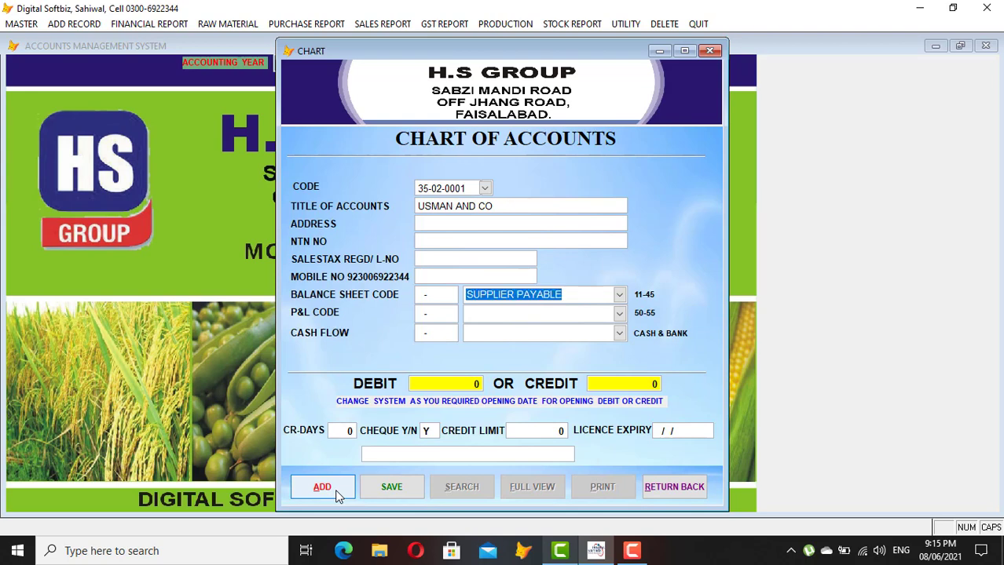
Classify the account as DEBTOR (PARTY) RECIVABLE with a 200,000 opening debit
{"action": "key", "text": "BackSpace"}
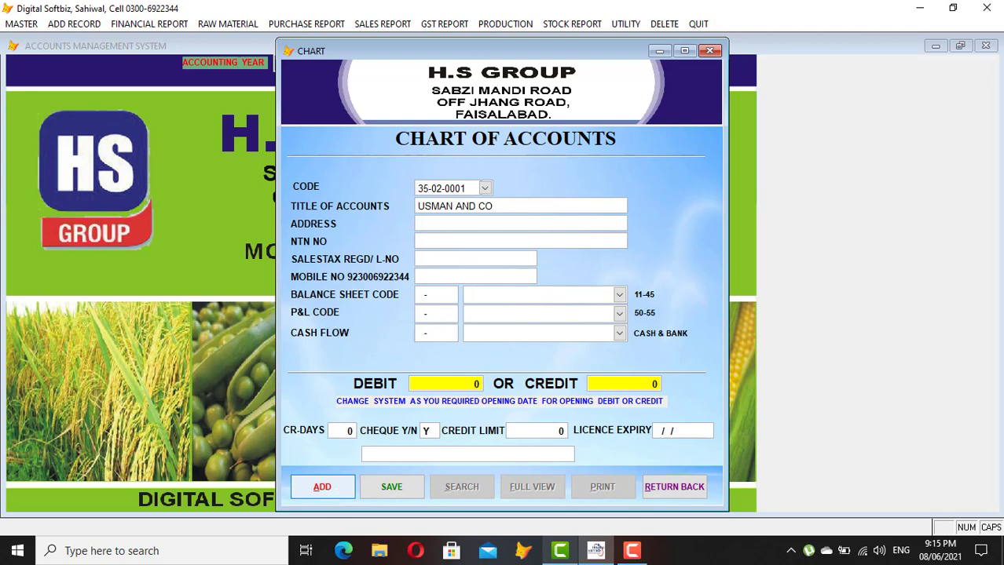
{"action": "left_click", "coordinate": [620, 295]}
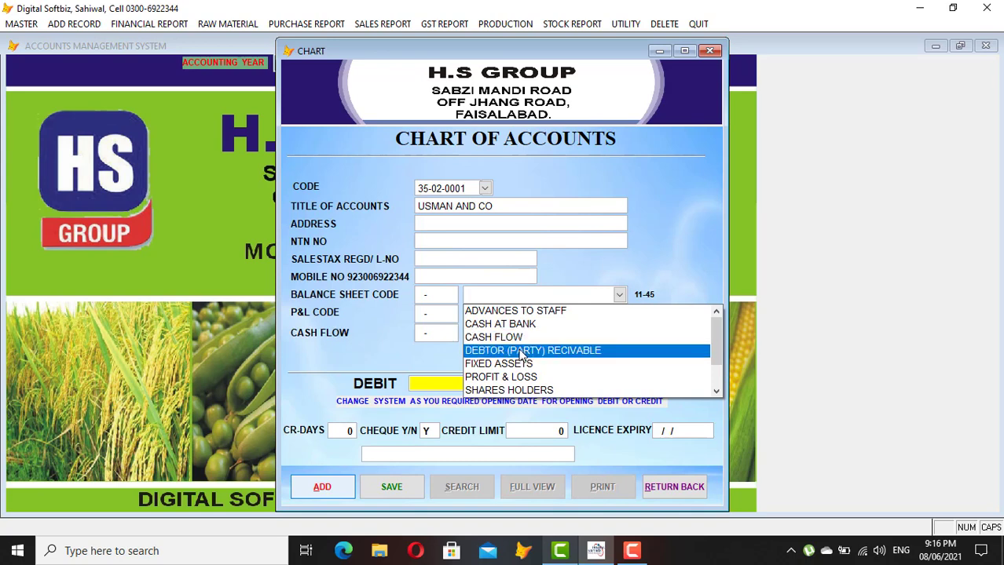
{"action": "left_click", "coordinate": [543, 351]}
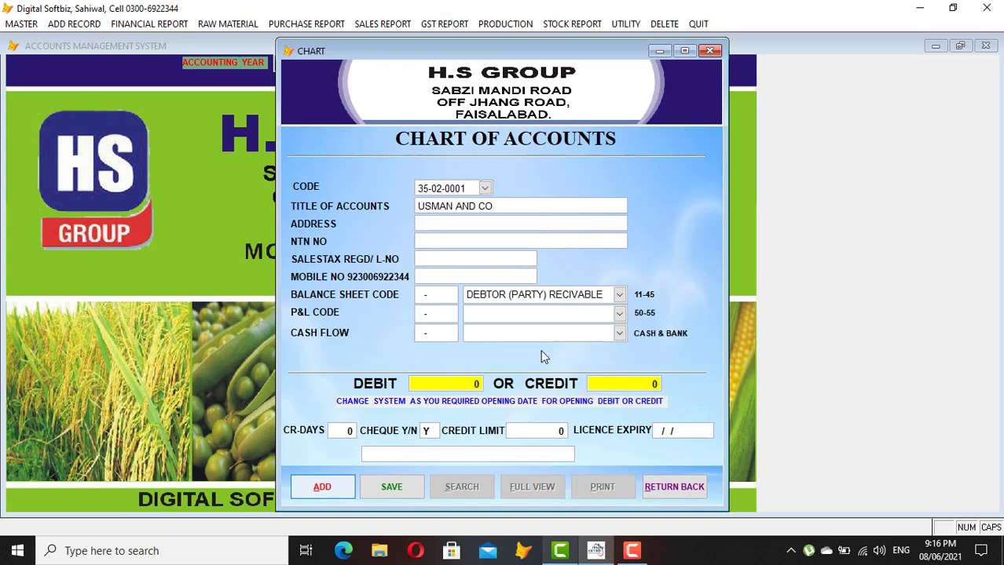
{"action": "key", "text": "Return"}
{"action": "key", "text": "Return"}
{"action": "key", "text": "Return"}
{"action": "type", "text": "200.000"}
{"action": "key", "text": "Return"}
{"action": "key", "text": "Return"}
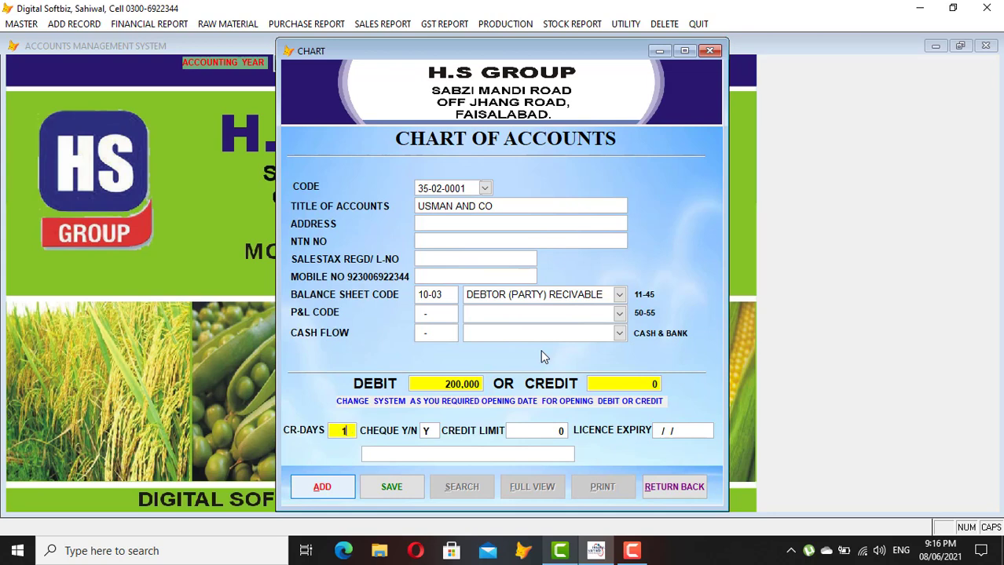
Enter 15 credit days, a reference number, 50,000 credit limit and 31/12/2021 licence expiry
{"action": "key", "text": "Return"}
{"action": "key", "text": "Return"}
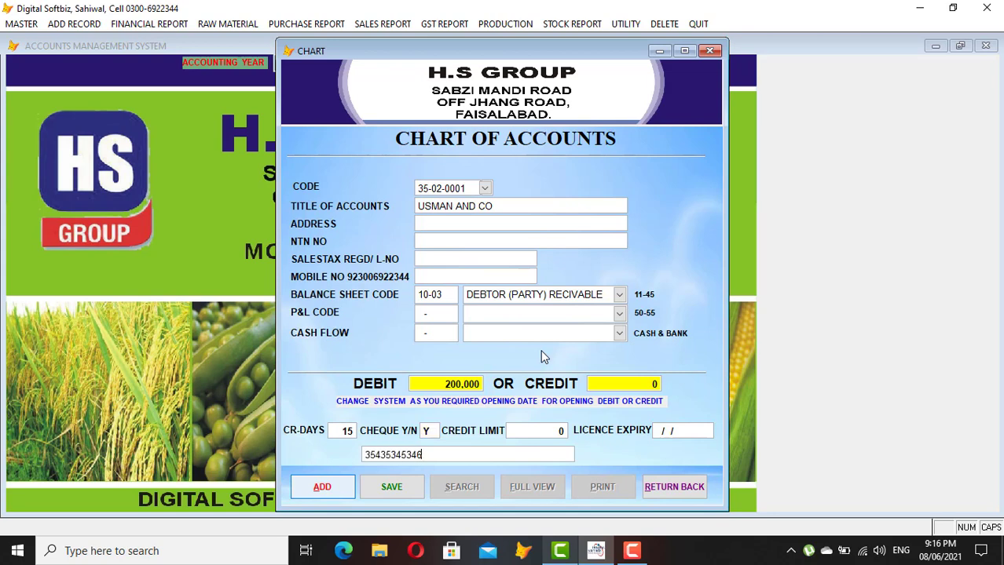
{"action": "key", "text": "Return"}
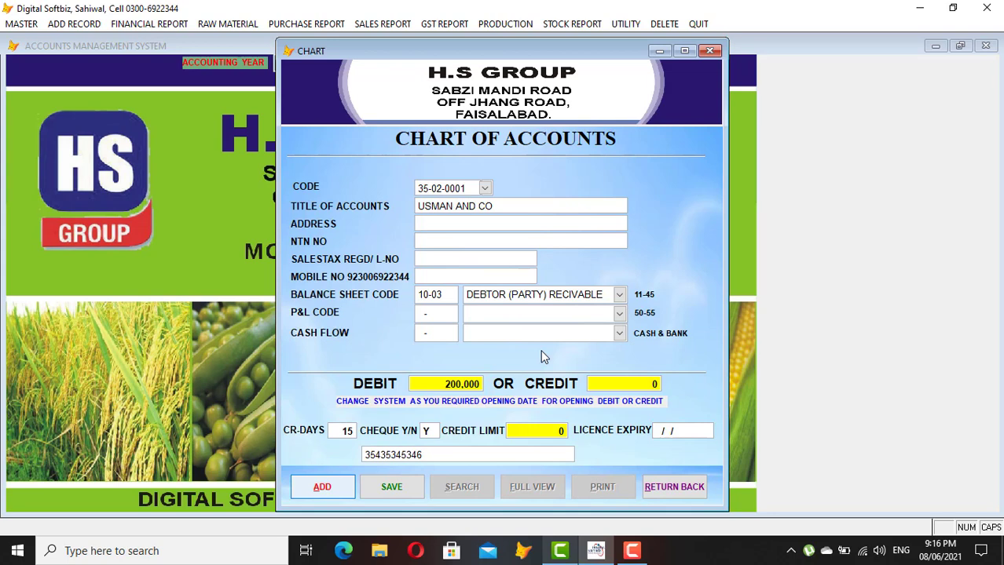
{"action": "key", "text": "Return"}
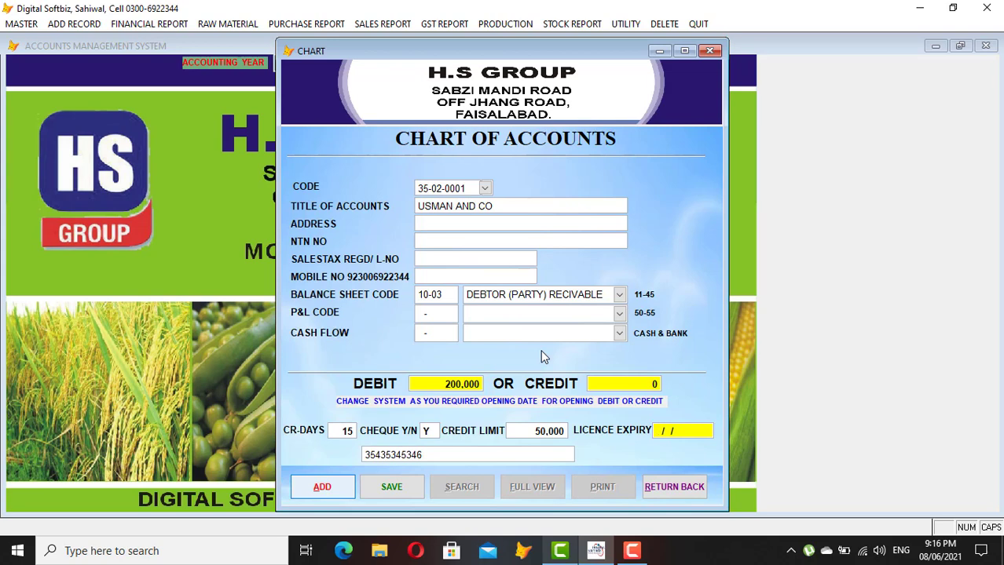
{"action": "key", "text": "Return"}
{"action": "key", "text": "Return"}
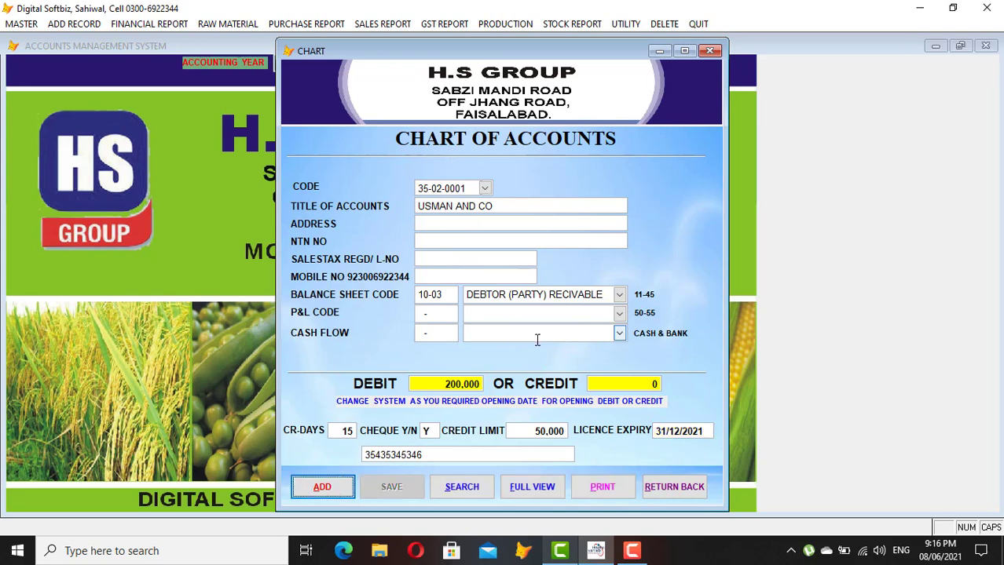
{"action": "left_click", "coordinate": [687, 486]}
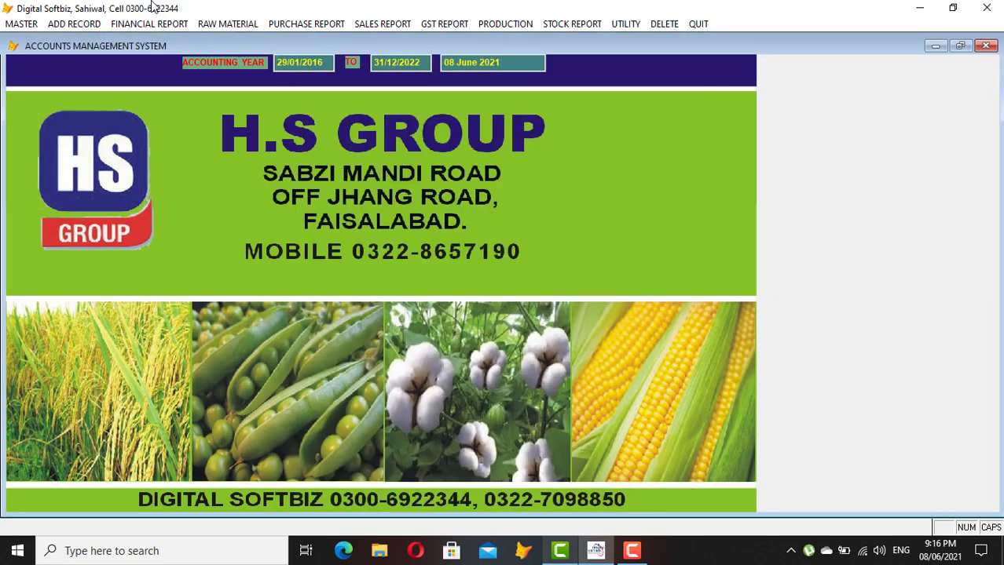
{"action": "left_click", "coordinate": [149, 24]}
{"action": "left_click", "coordinate": [169, 39]}
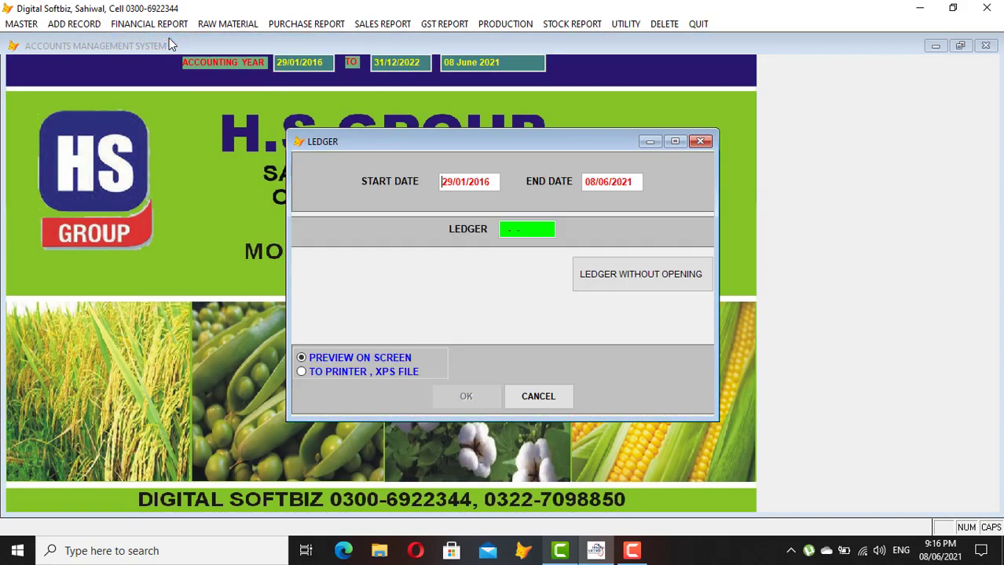
{"action": "key", "text": "Return"}
{"action": "type", "text": "USMAN"}
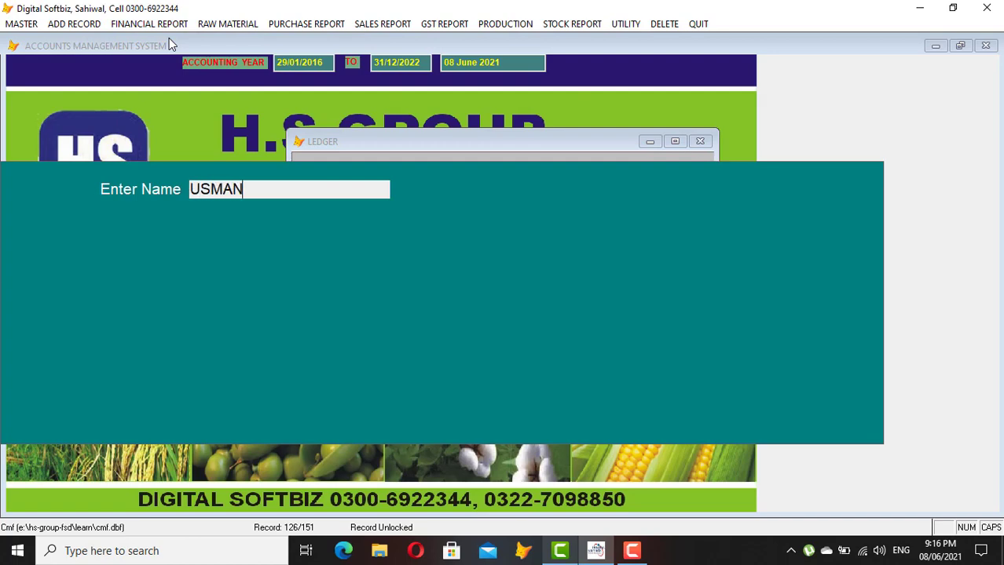
{"action": "key", "text": "Return"}
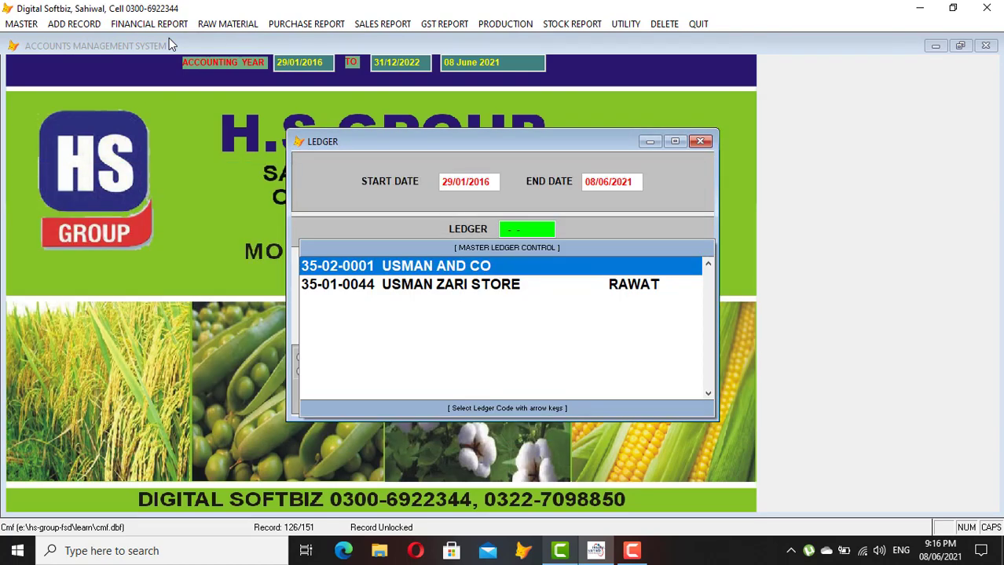
{"action": "key", "text": "Return"}
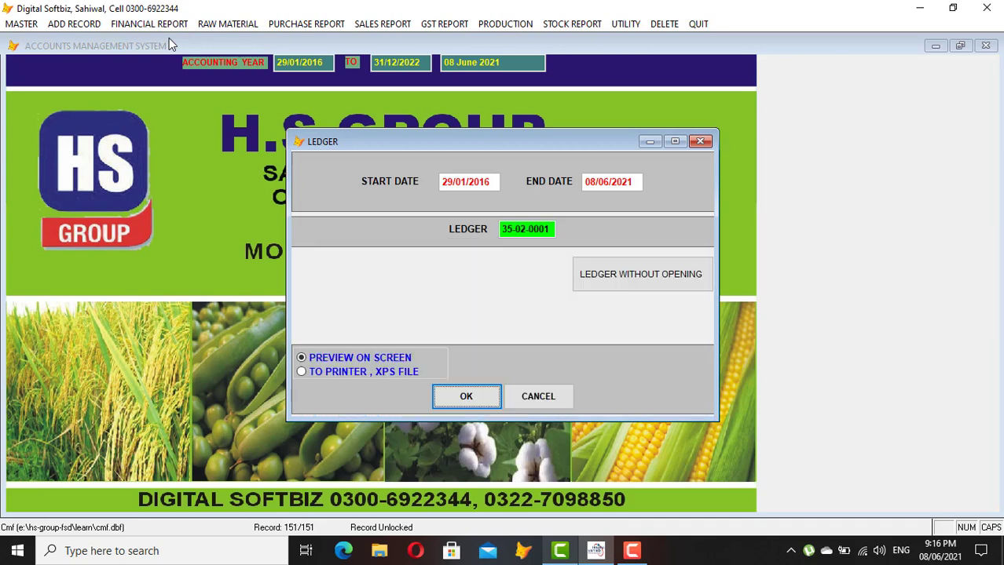
{"action": "key", "text": "Return"}
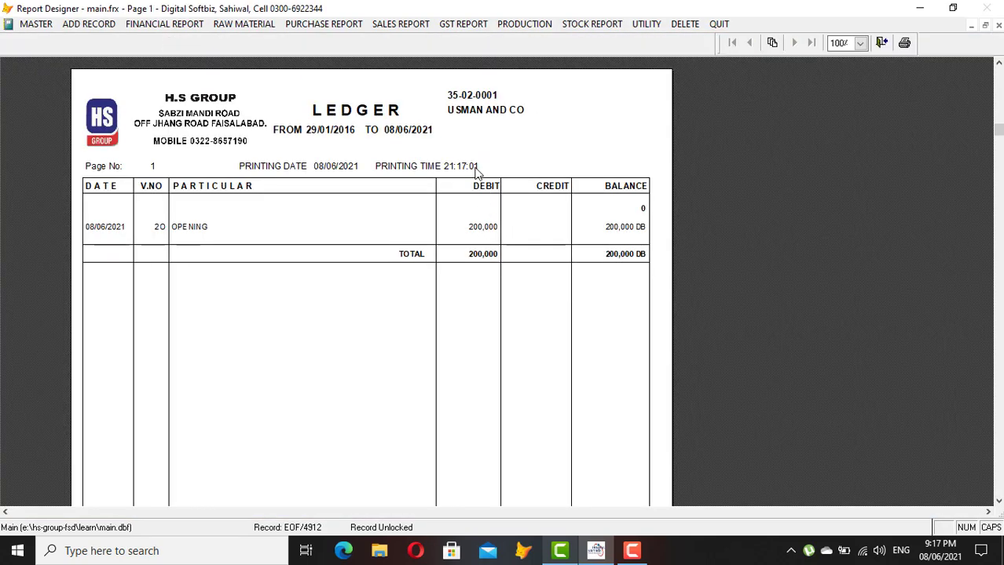
{"action": "key", "text": "Escape"}
{"action": "key", "text": "Escape"}
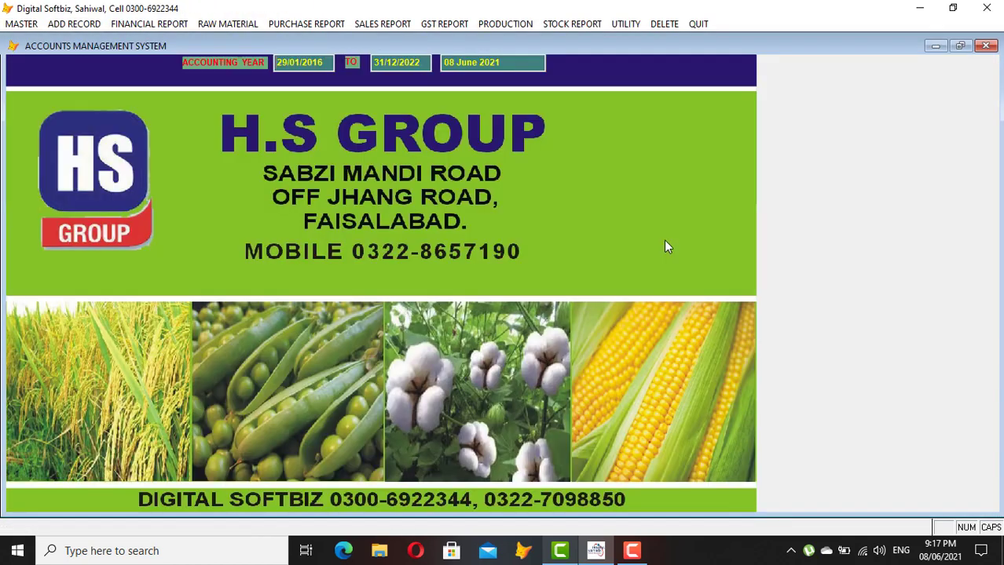
{"action": "left_click", "coordinate": [36, 24]}
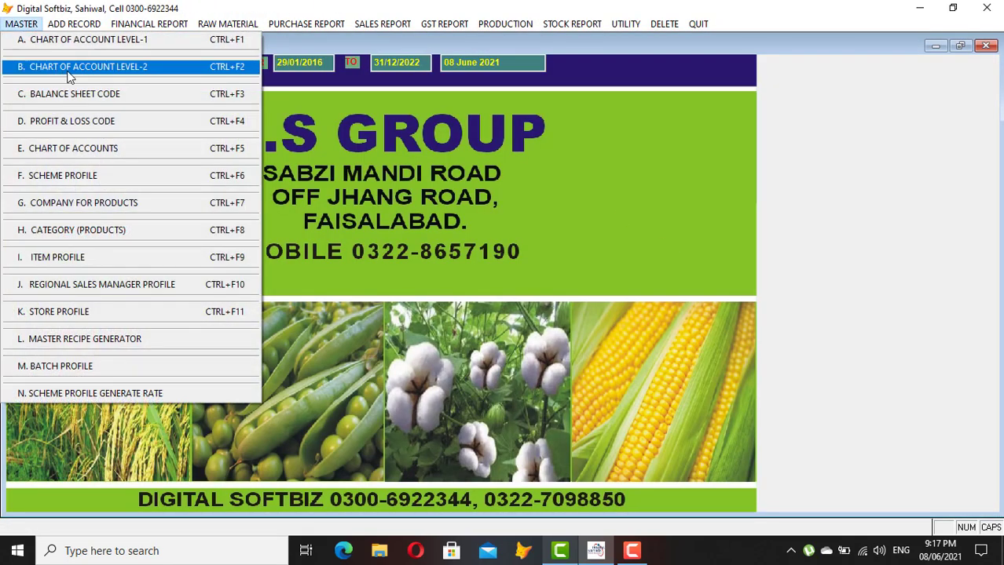
{"action": "left_click", "coordinate": [98, 78]}
{"action": "left_click", "coordinate": [491, 378]}
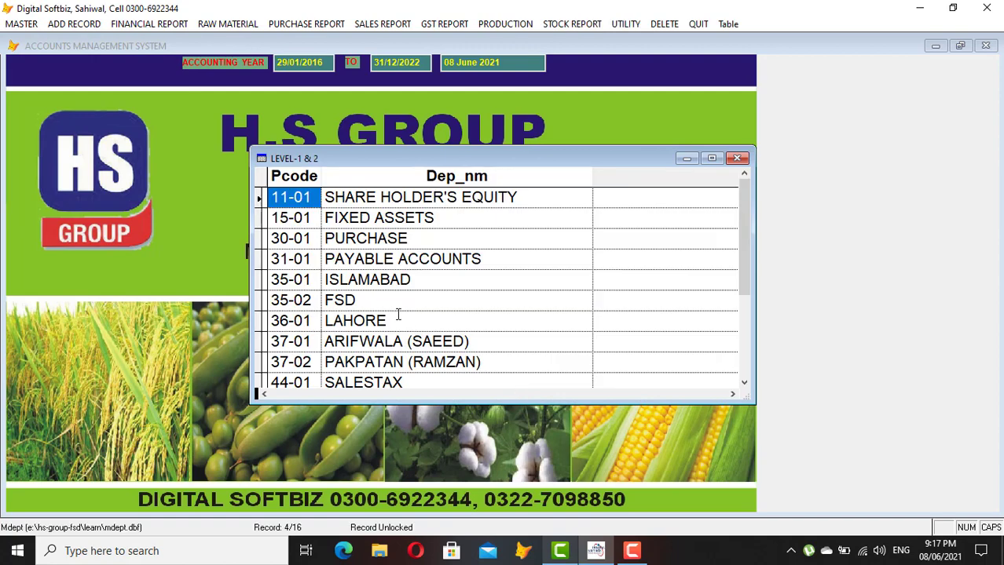
{"action": "left_click", "coordinate": [438, 258]}
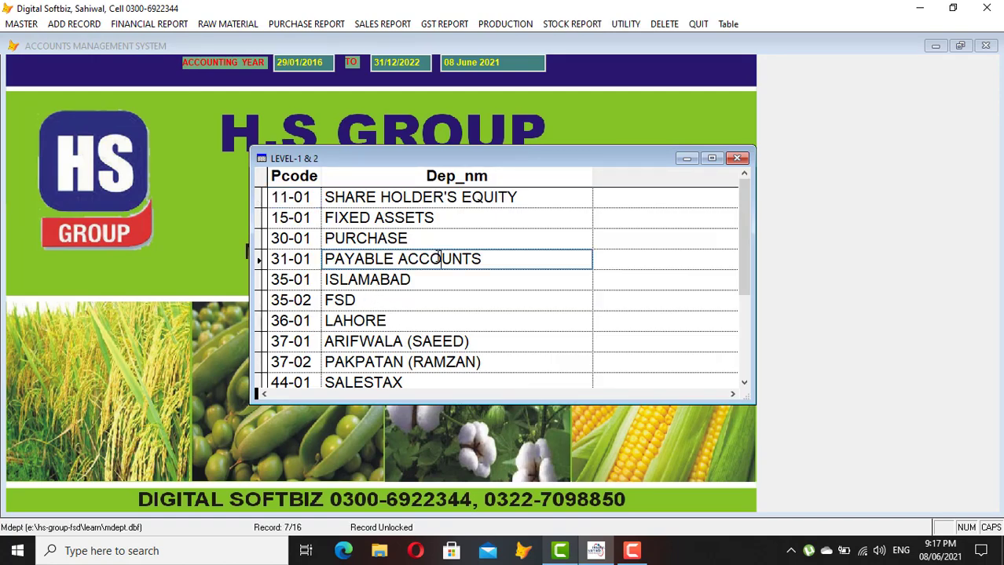
{"action": "double_click", "coordinate": [383, 299]}
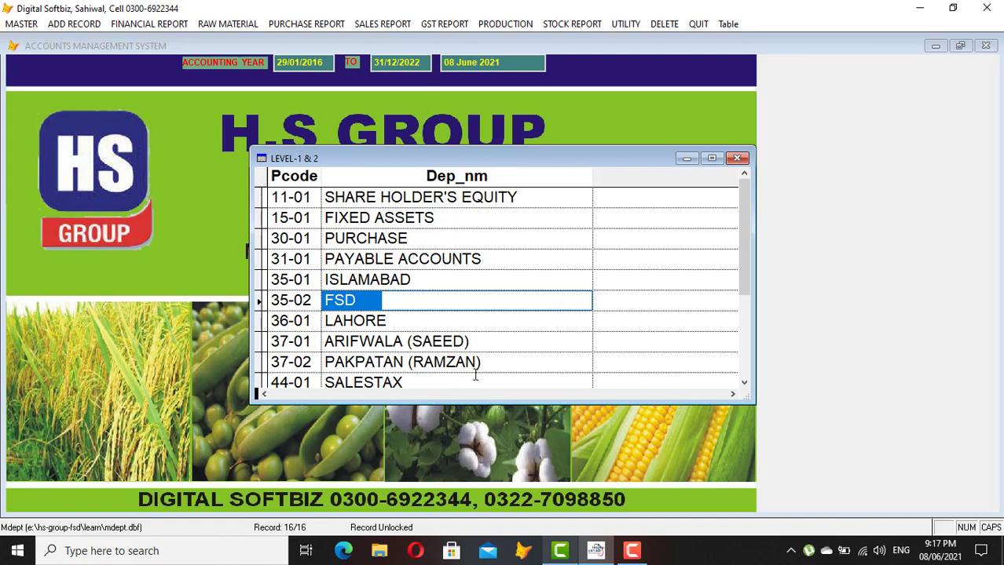
{"action": "left_click", "coordinate": [743, 382]}
{"action": "left_click", "coordinate": [743, 382]}
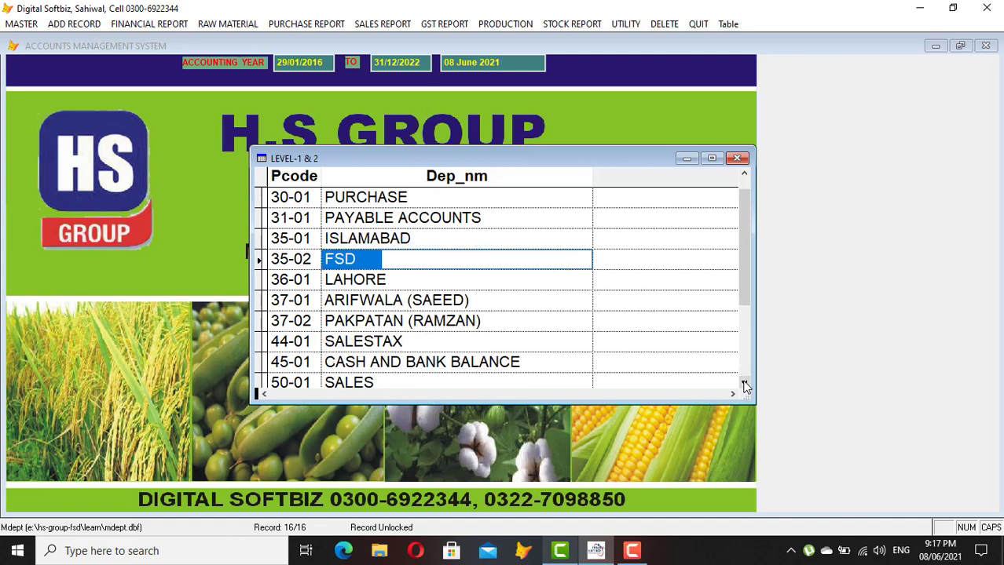
{"action": "left_click", "coordinate": [500, 361]}
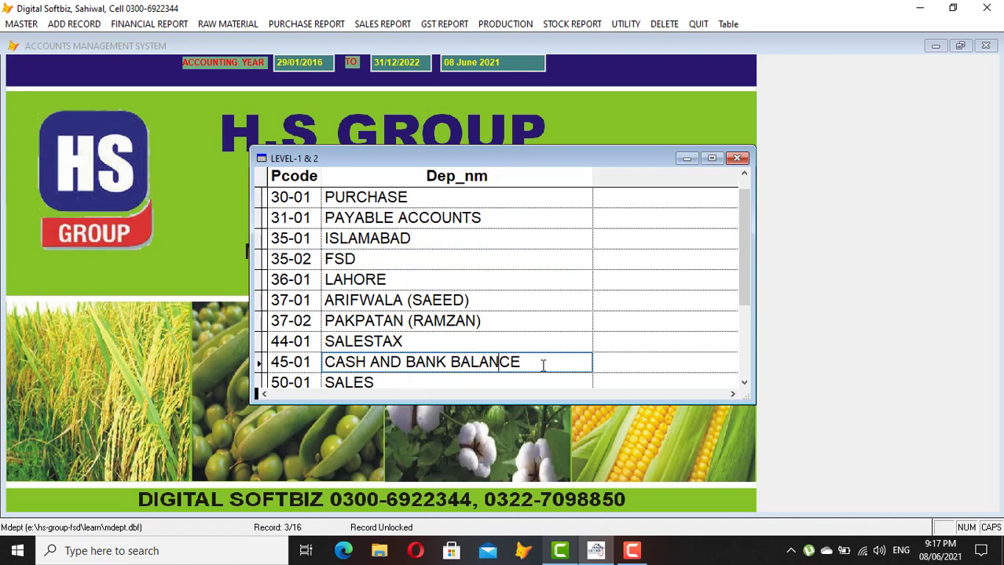
{"action": "key", "text": "Escape"}
{"action": "left_click", "coordinate": [644, 378]}
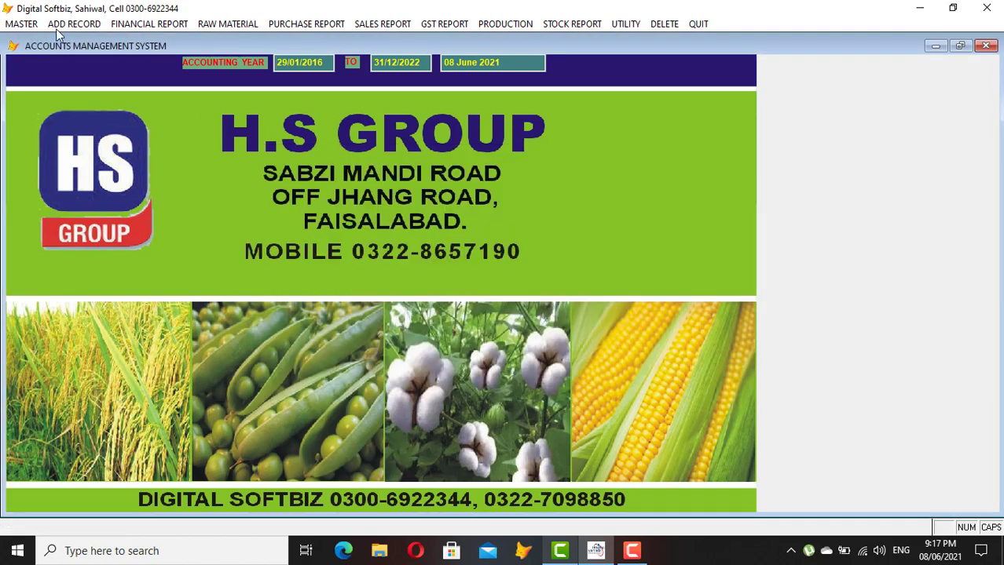
Enter account code 45-01-0001 in the chart of accounts, which resolves to the existing CASH-BOOK account
{"action": "left_click", "coordinate": [24, 24]}
{"action": "left_click", "coordinate": [92, 148]}
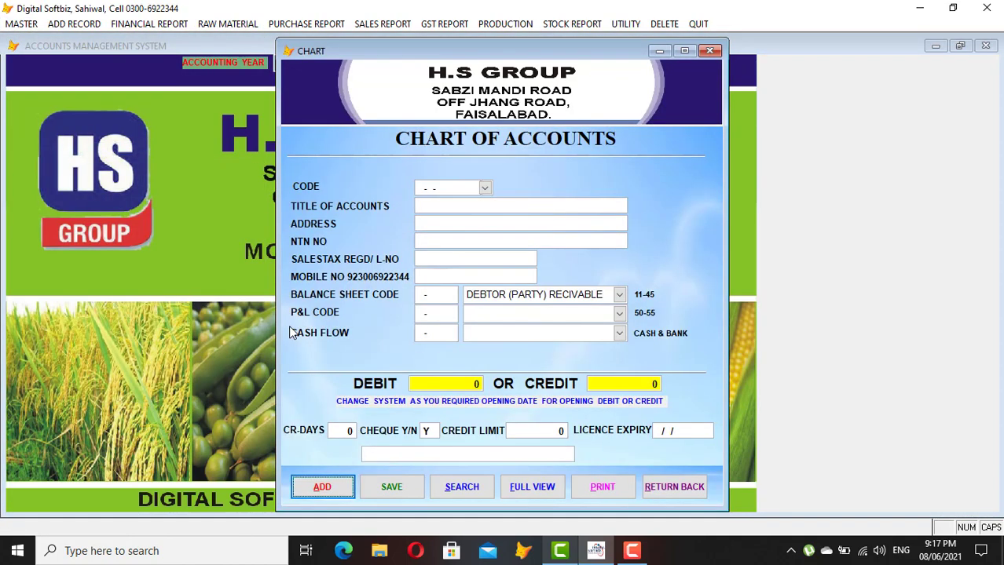
{"action": "left_click", "coordinate": [343, 489]}
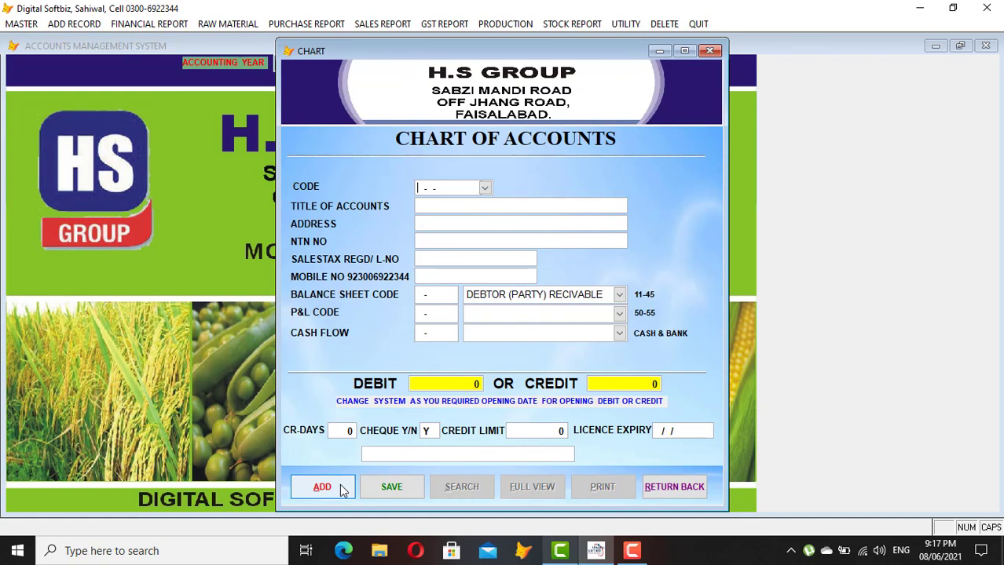
{"action": "type", "text": "45-01-0001"}
{"action": "key", "text": "Return"}
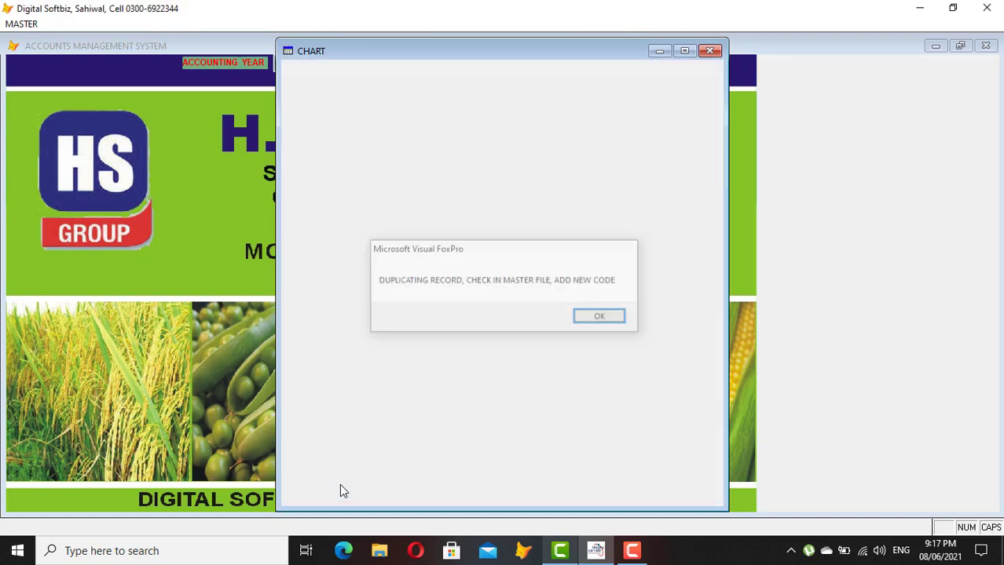
{"action": "key", "text": "Return"}
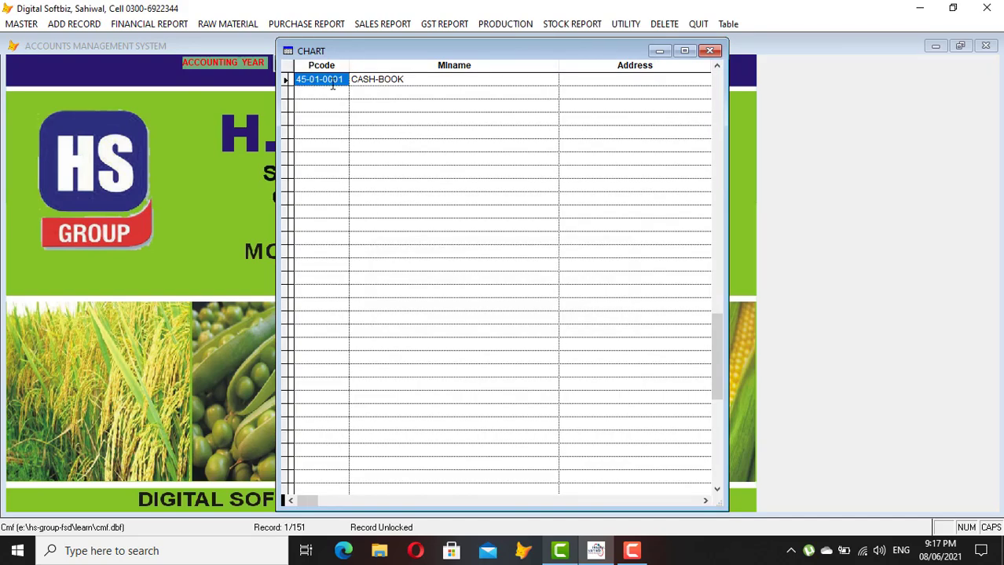
{"action": "key", "text": "Escape"}
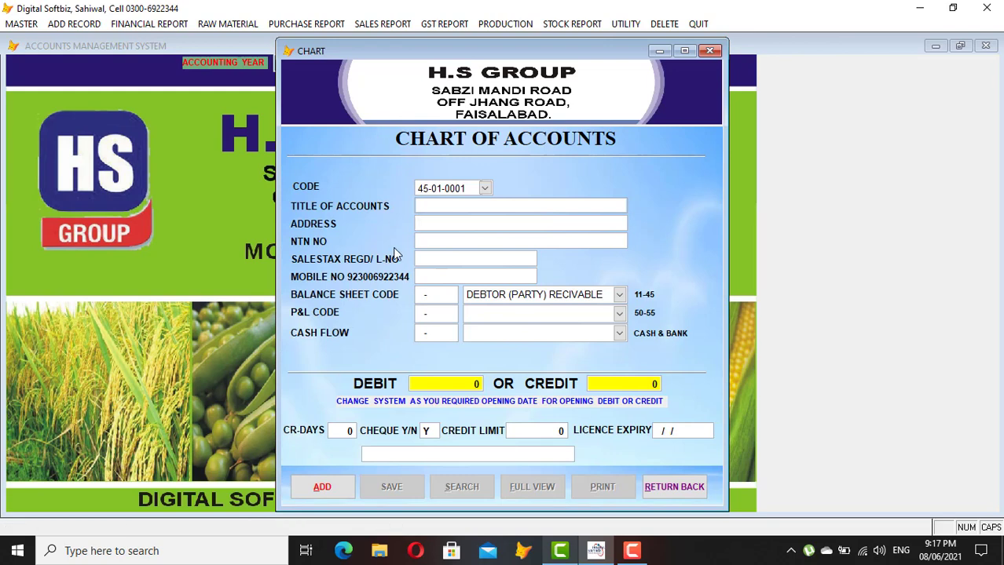
Add account 0002 titled ALFLAH BANK A/C with its account number
{"action": "left_click", "coordinate": [332, 488]}
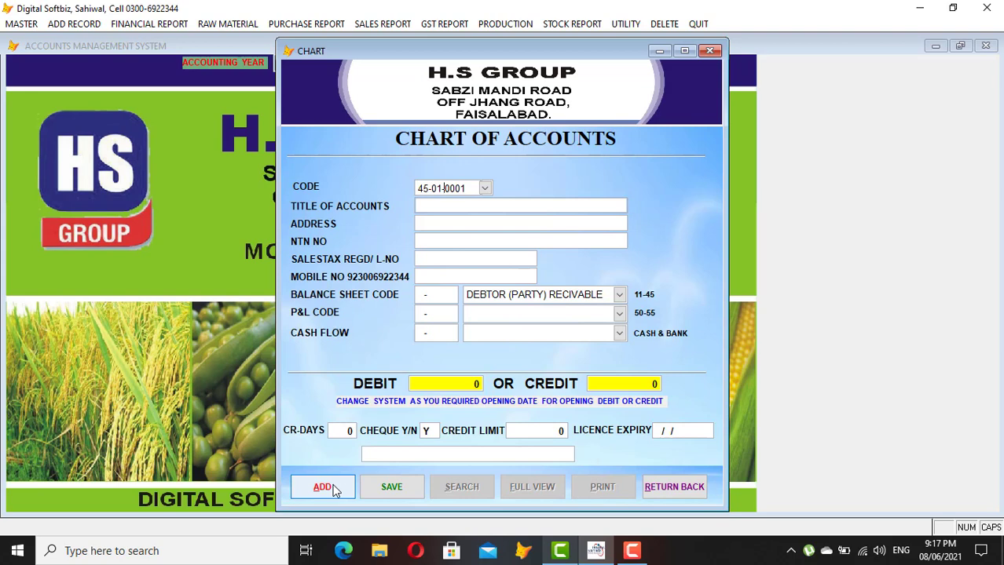
{"action": "type", "text": "0002"}
{"action": "key", "text": "Return"}
{"action": "type", "text": "Al"}
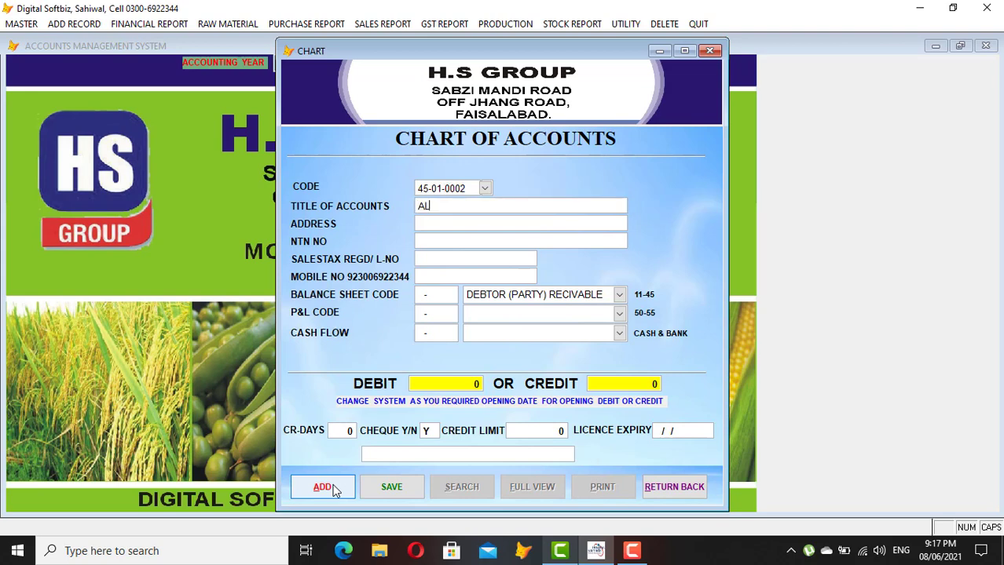
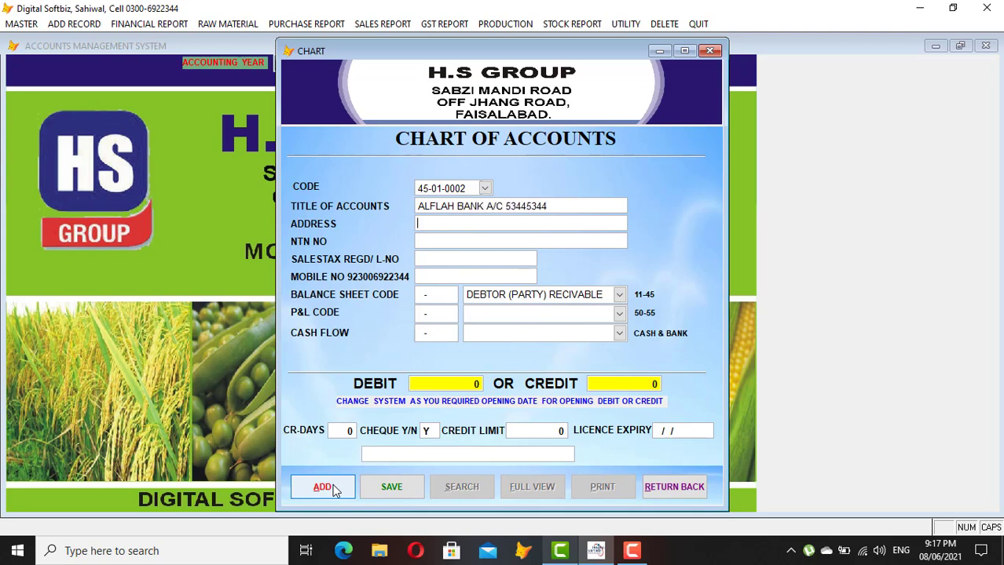
{"action": "key", "text": "Return"}
{"action": "key", "text": "Return"}
{"action": "key", "text": "Return"}
{"action": "key", "text": "Return"}
{"action": "key", "text": "Return"}
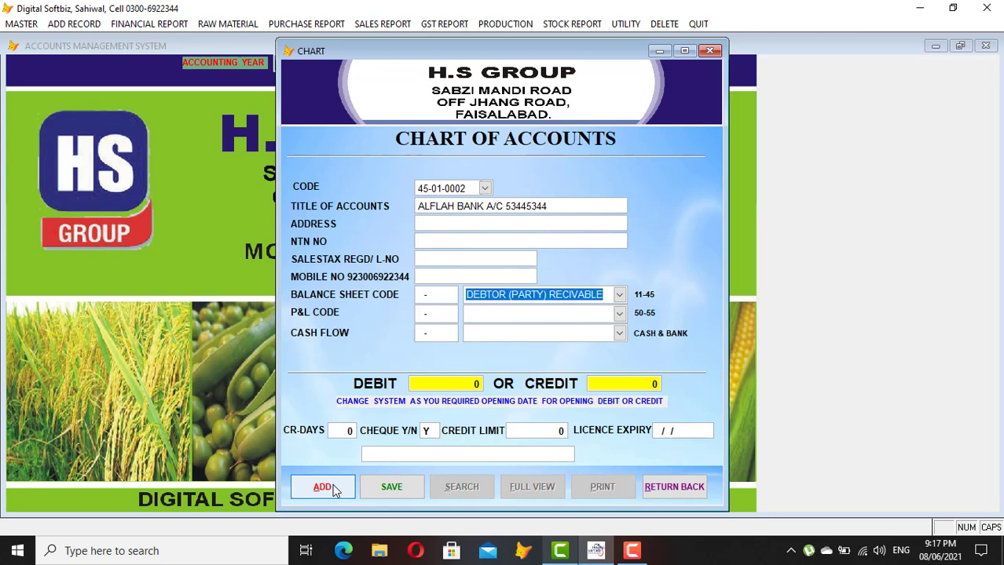
Classify it under CASH AT BANK and CASH FLOW with a 500,000 opening debit, then save and close
{"action": "key", "text": "BackSpace"}
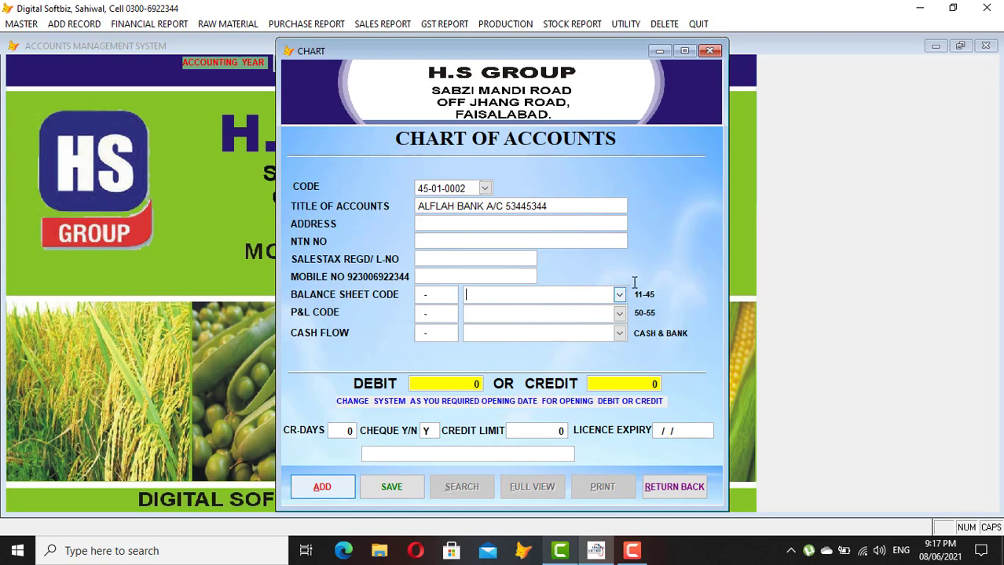
{"action": "left_click", "coordinate": [619, 294]}
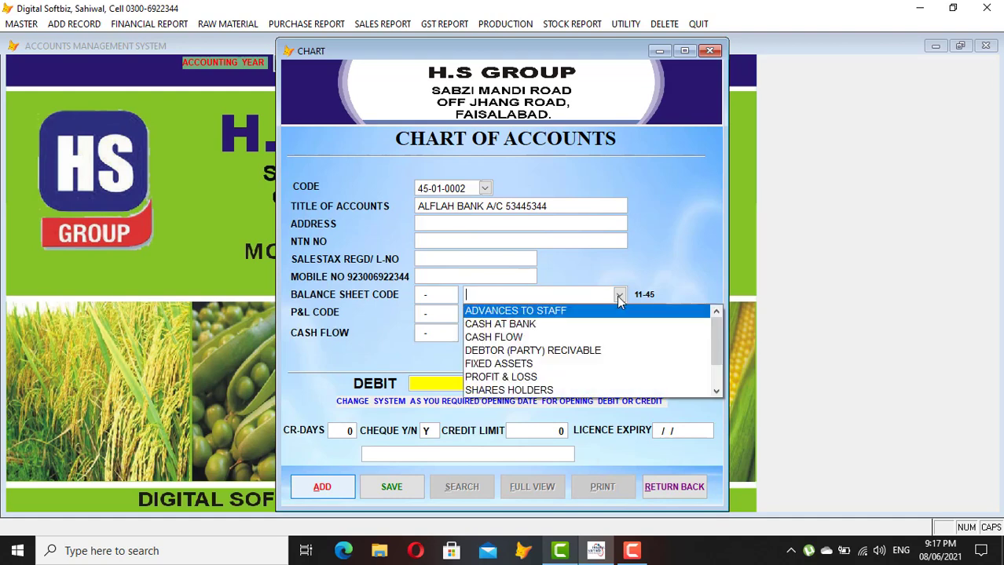
{"action": "left_click", "coordinate": [516, 322]}
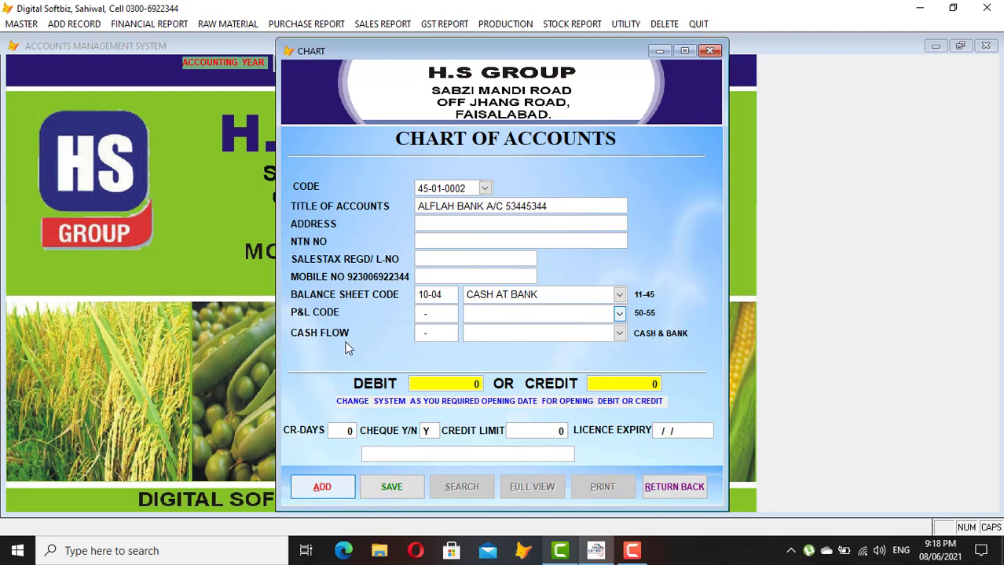
{"action": "left_click", "coordinate": [619, 332]}
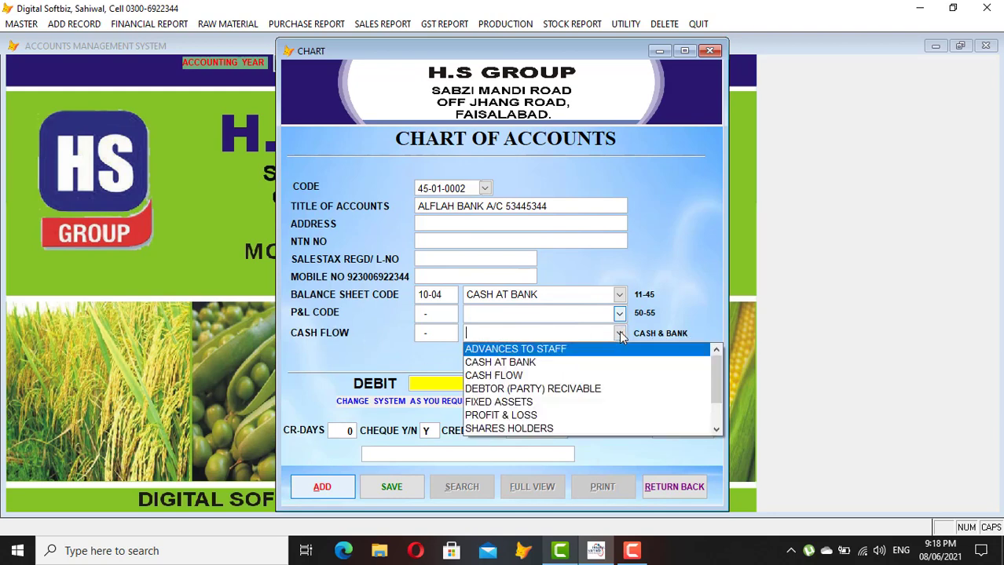
{"action": "left_click", "coordinate": [519, 375]}
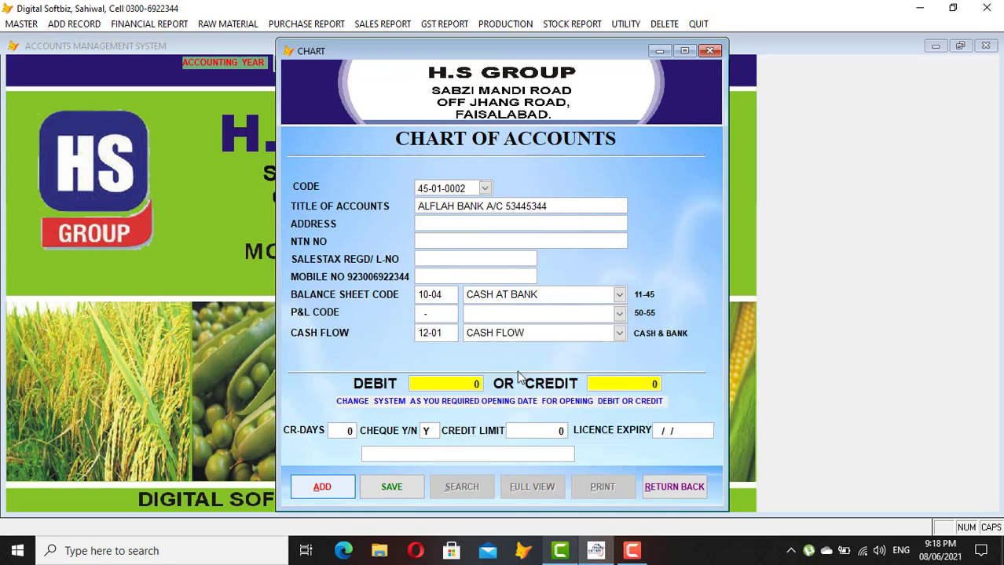
{"action": "type", "text": "500000"}
{"action": "key", "text": "Return"}
{"action": "key", "text": "Return"}
{"action": "key", "text": "Return"}
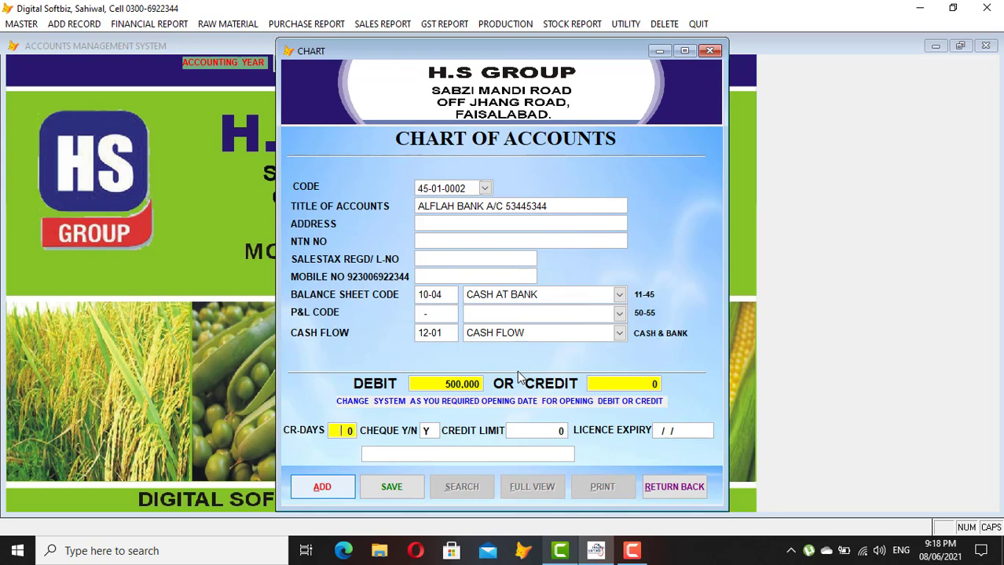
{"action": "key", "text": "Return"}
{"action": "key", "text": "Return"}
{"action": "key", "text": "Return"}
{"action": "key", "text": "Return"}
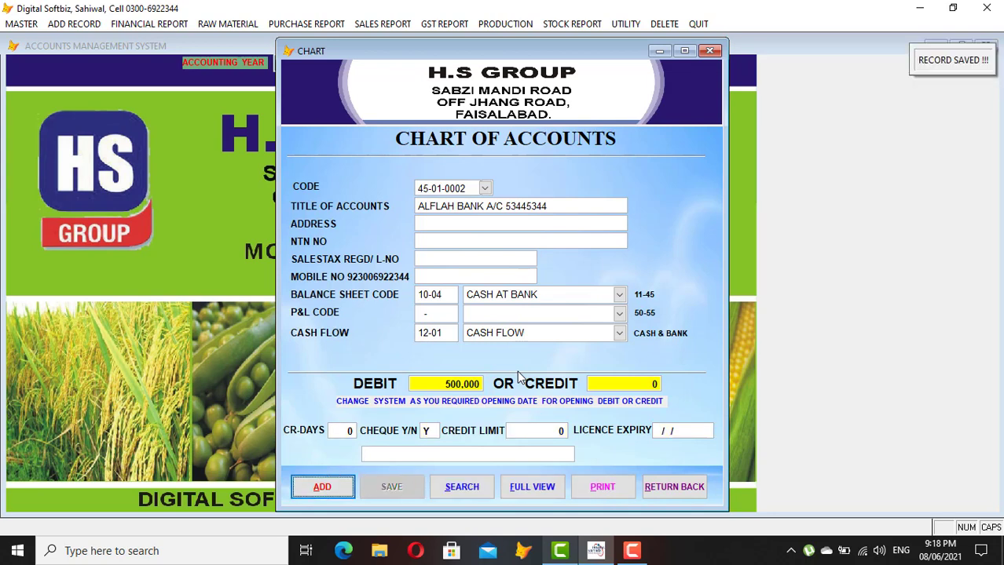
{"action": "left_click", "coordinate": [666, 486]}
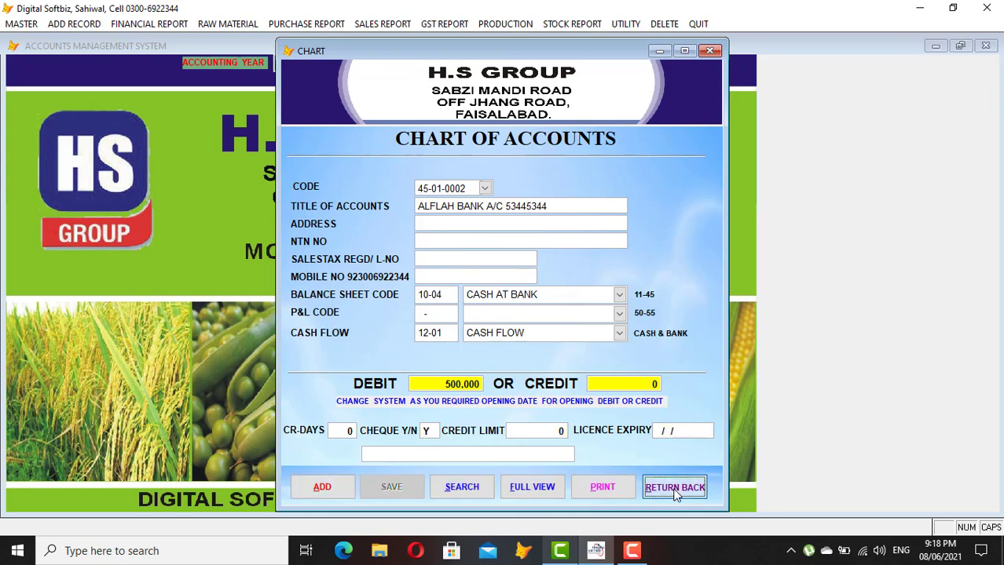
{"action": "left_click", "coordinate": [163, 24]}
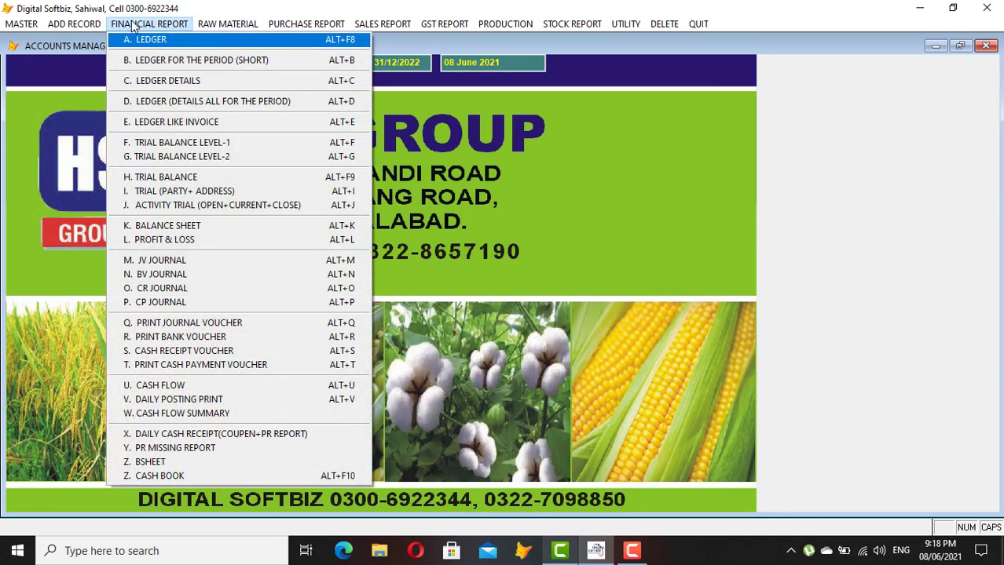
{"action": "left_click", "coordinate": [73, 25]}
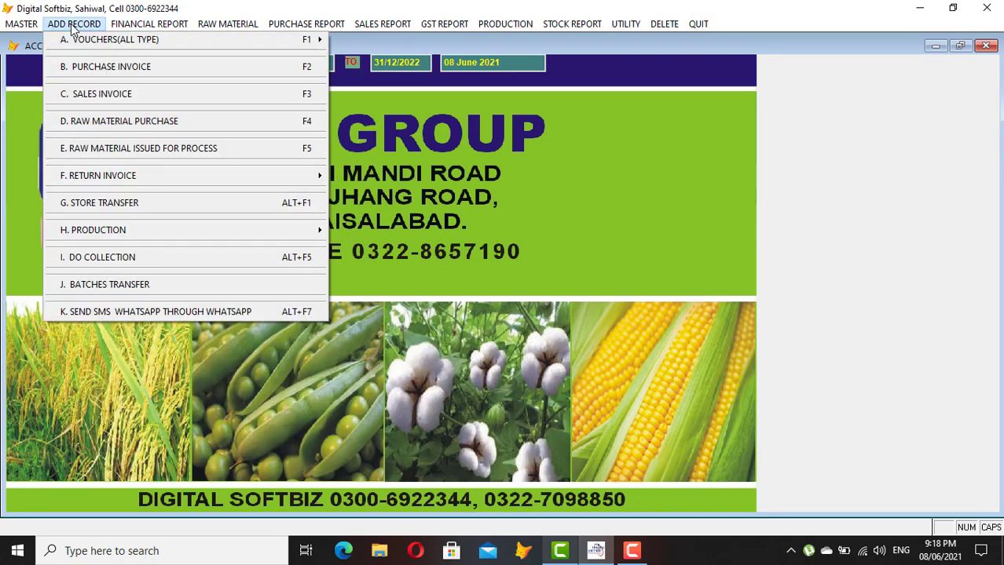
{"action": "mouse_move", "coordinate": [32, 24]}
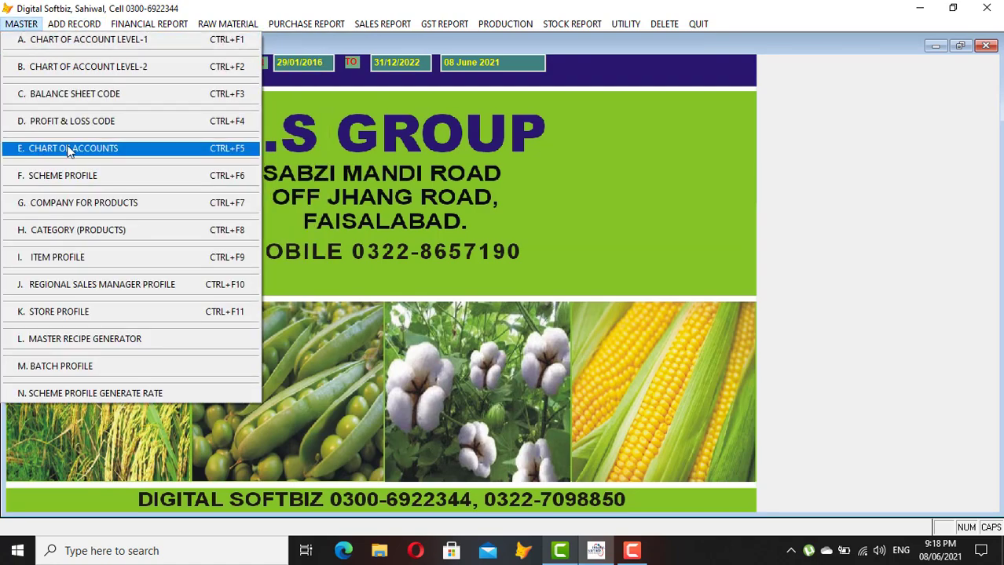
{"action": "mouse_move", "coordinate": [73, 26]}
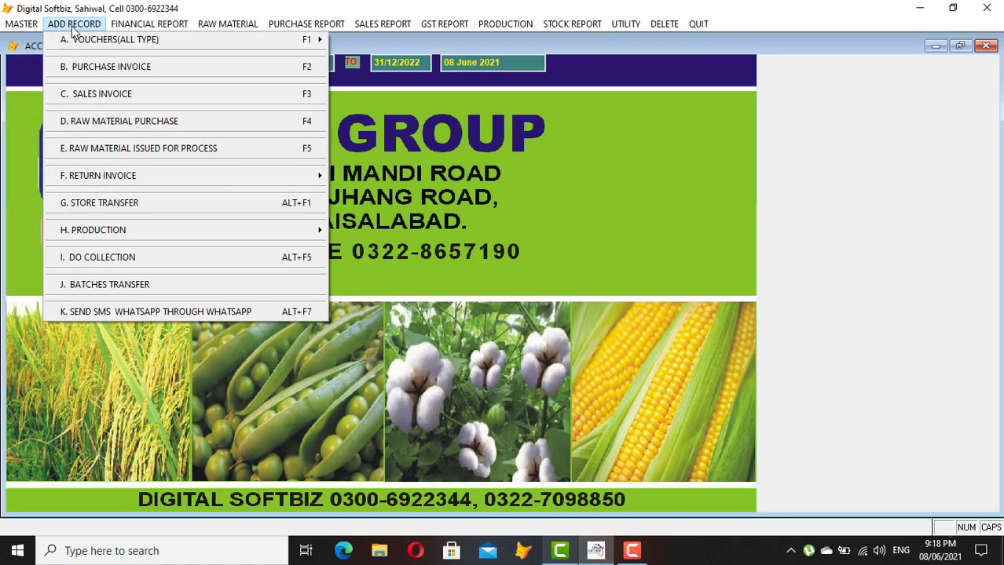
{"action": "mouse_move", "coordinate": [75, 50]}
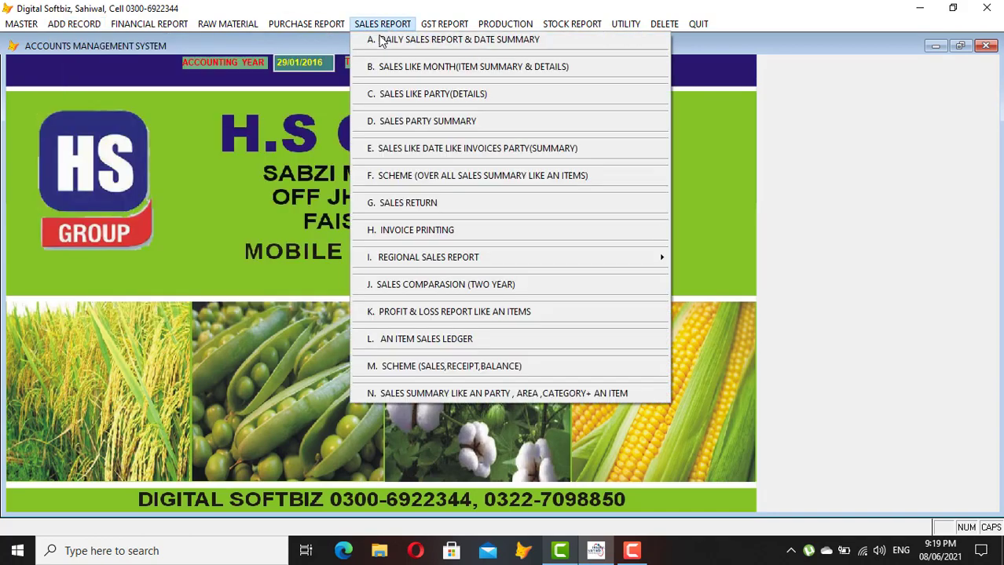
Start a cash receipt voucher dated today with USMAN AND CO as the credited account
{"action": "left_click", "coordinate": [101, 28]}
{"action": "mouse_move", "coordinate": [224, 38]}
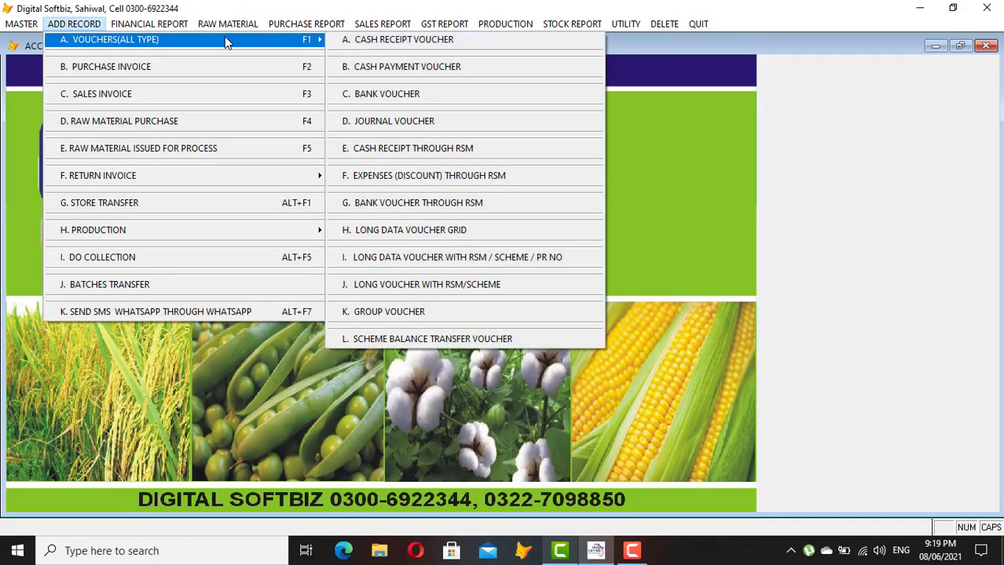
{"action": "left_click", "coordinate": [398, 41]}
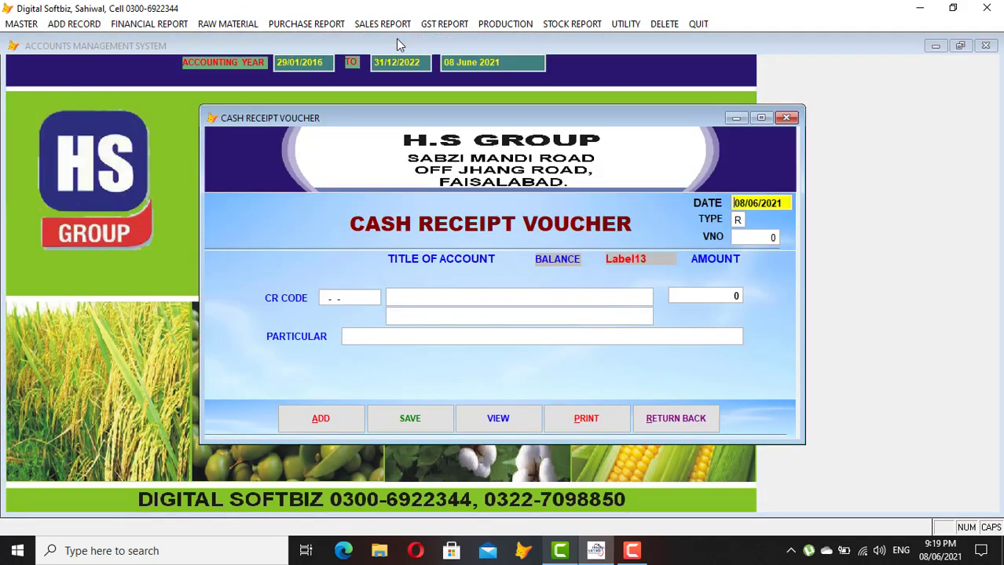
{"action": "key", "text": "Return"}
{"action": "key", "text": "Return"}
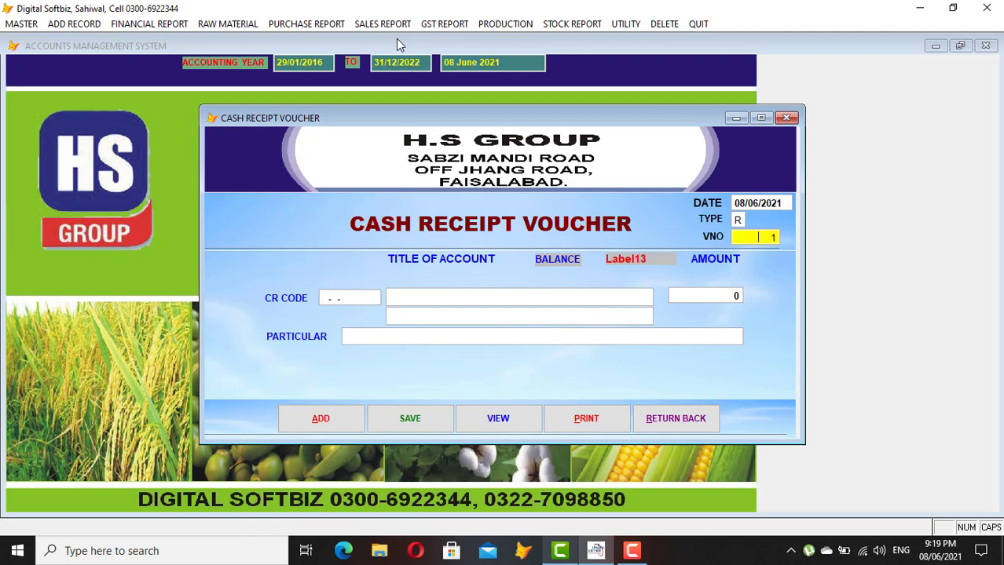
{"action": "key", "text": "Return"}
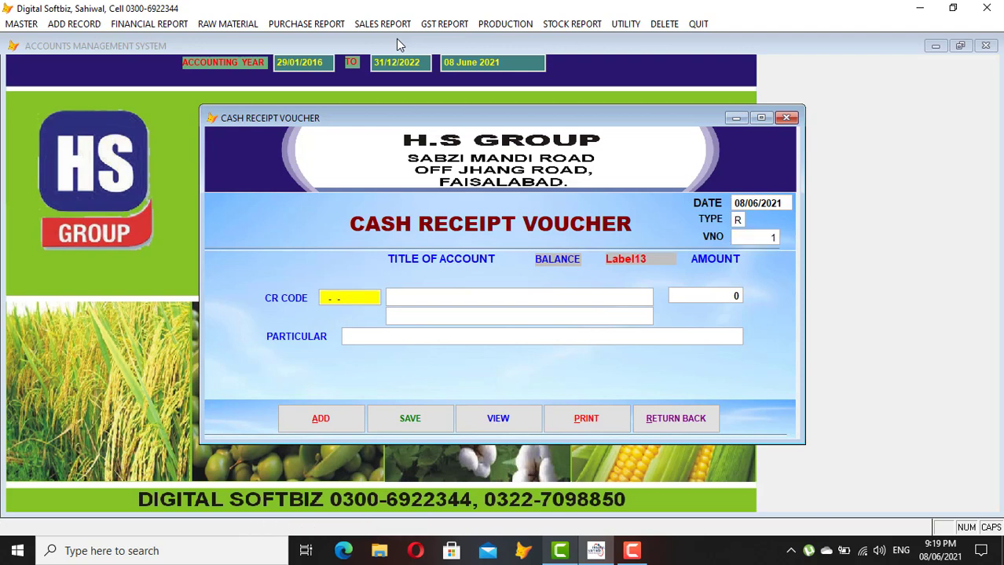
{"action": "key", "text": "Return"}
{"action": "type", "text": "U"}
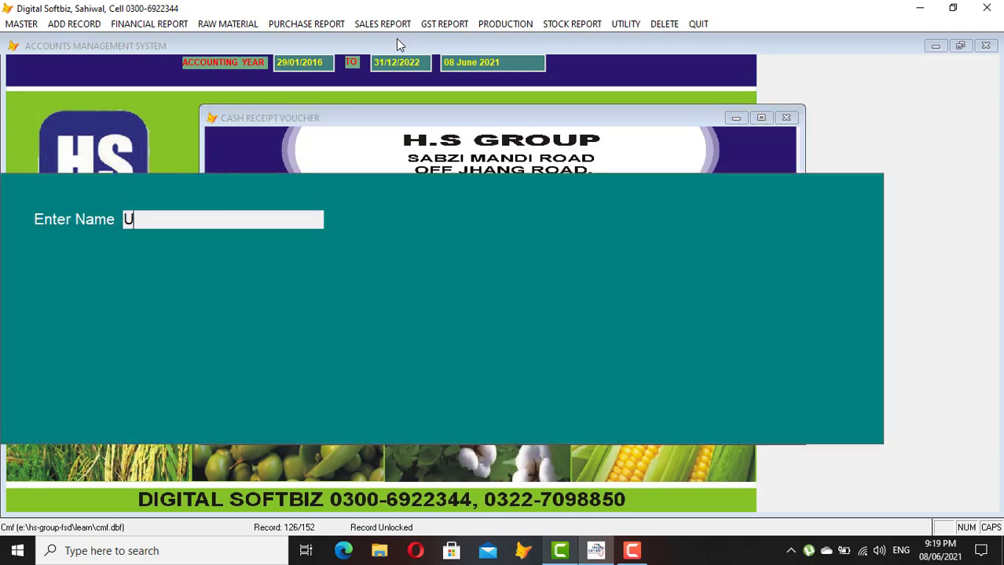
{"action": "type", "text": "SMAN AND"}
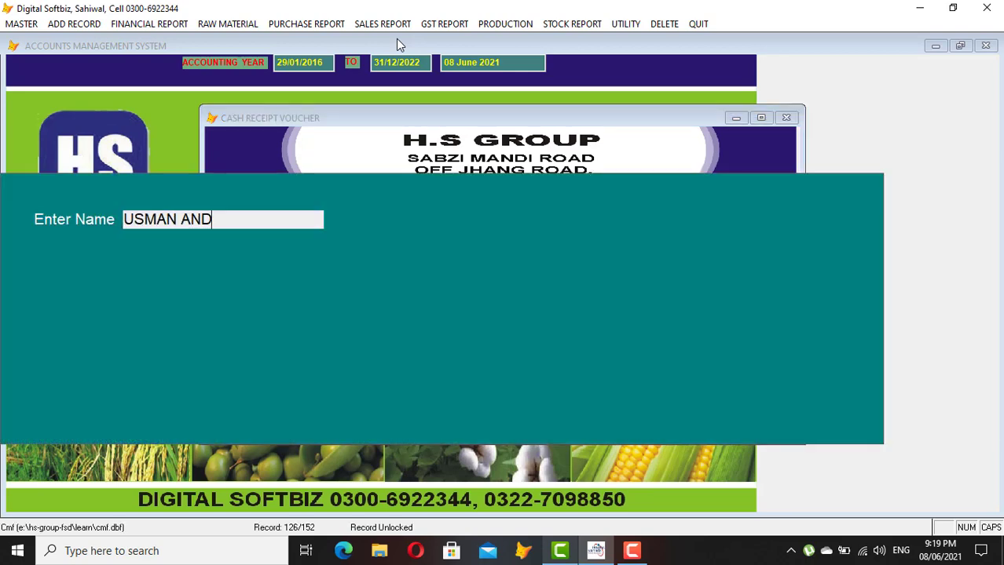
{"action": "key", "text": "Return"}
{"action": "key", "text": "Return"}
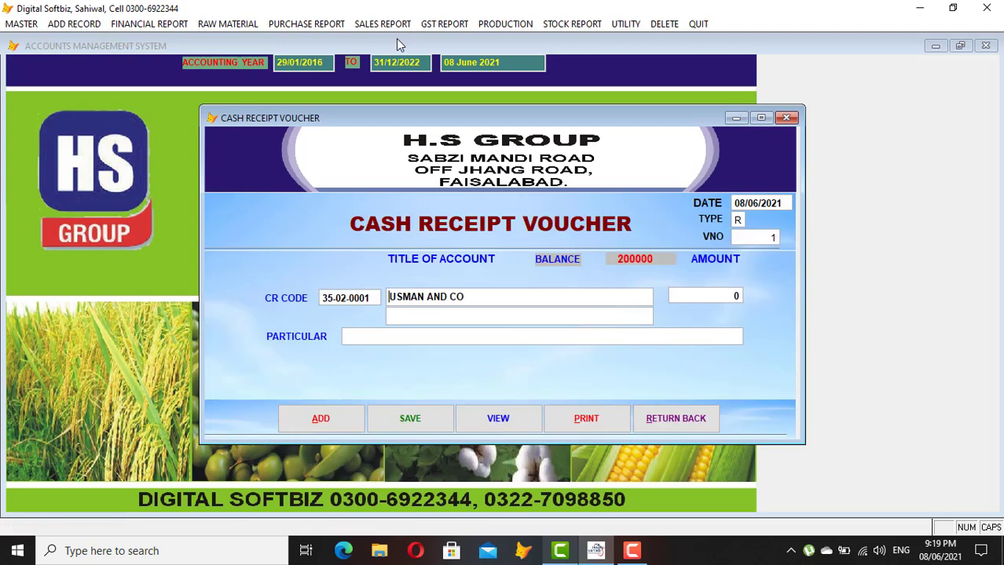
{"action": "key", "text": "Return"}
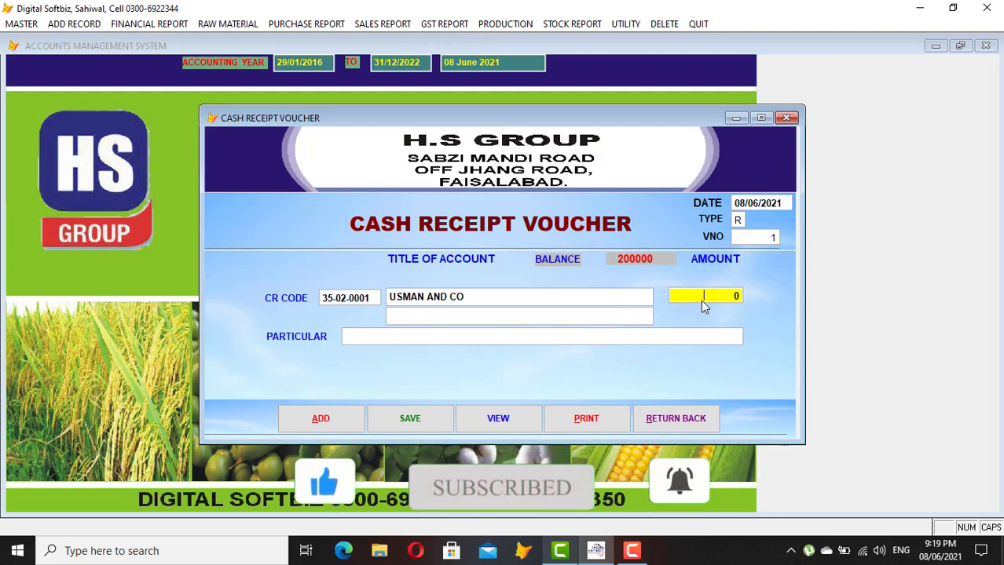
Enter 100,000 with particular CASH, then save and close the voucher
{"action": "type", "text": "100,"}
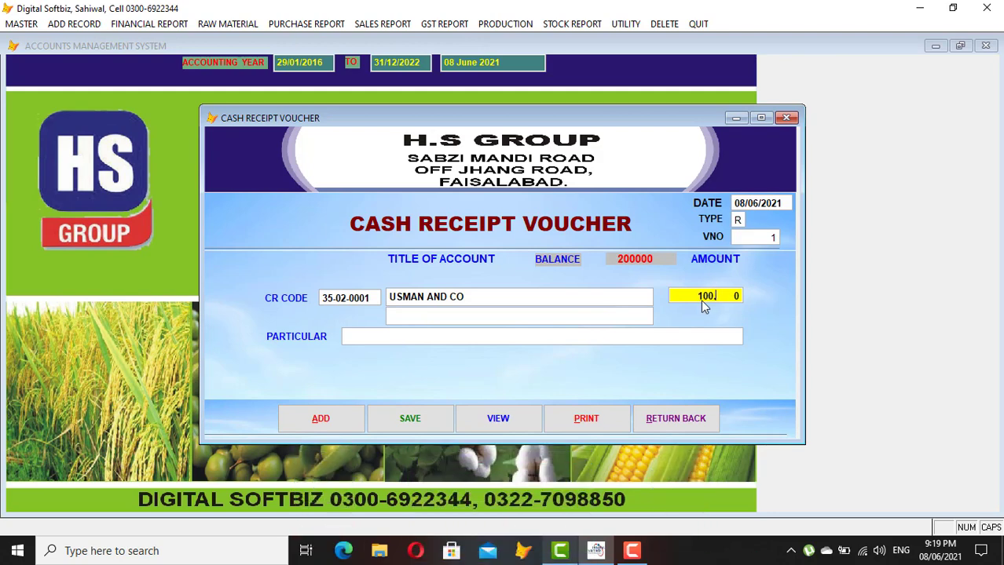
{"action": "type", "text": "000"}
{"action": "key", "text": "Return"}
{"action": "type", "text": "CASH"}
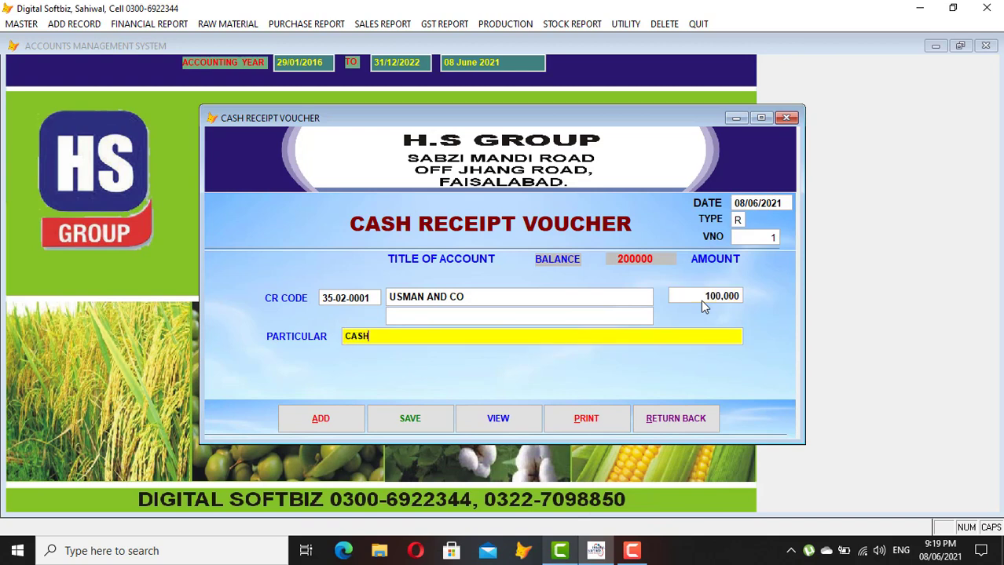
{"action": "key", "text": "Return"}
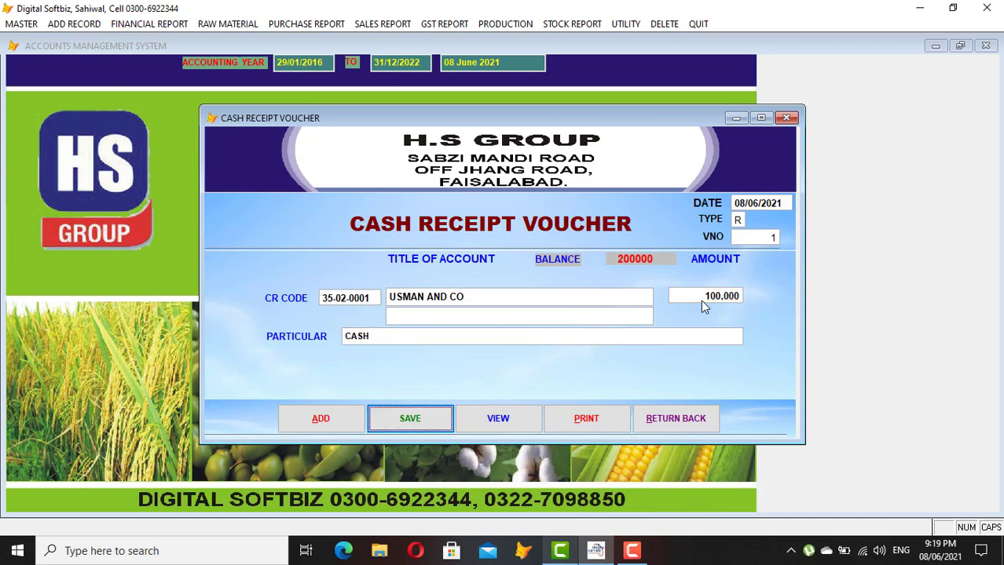
{"action": "key", "text": "Return"}
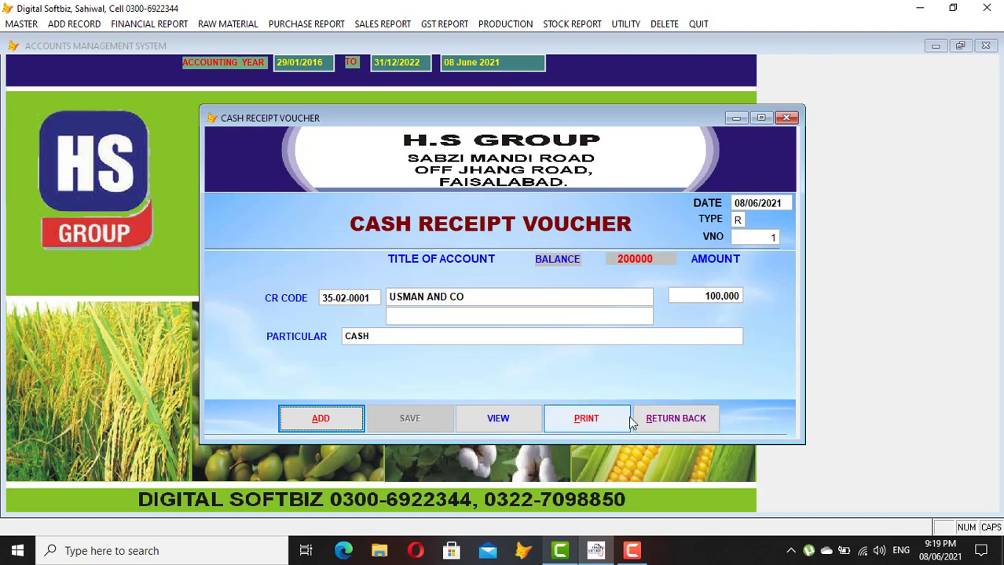
{"action": "left_click", "coordinate": [657, 423]}
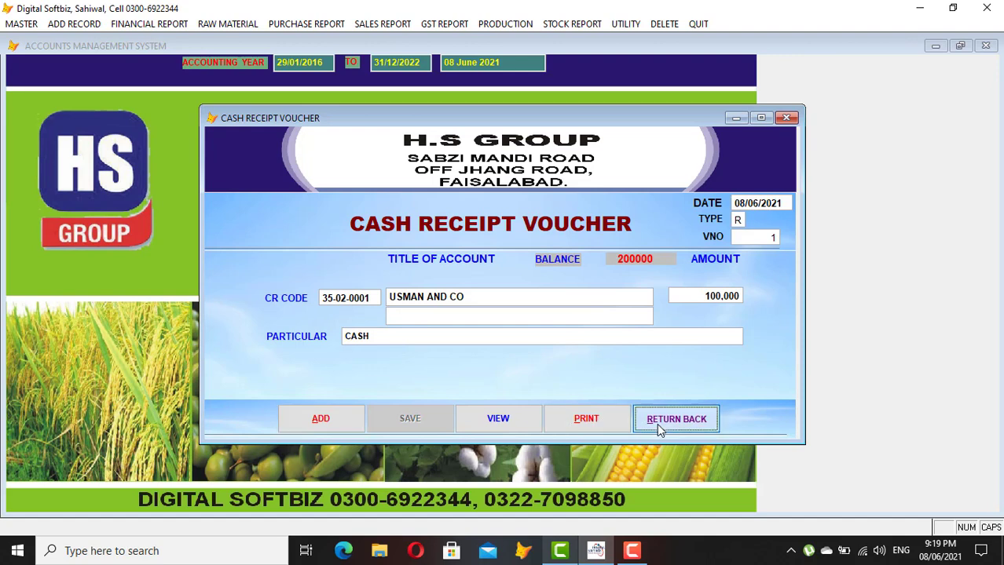
{"action": "left_click", "coordinate": [145, 25]}
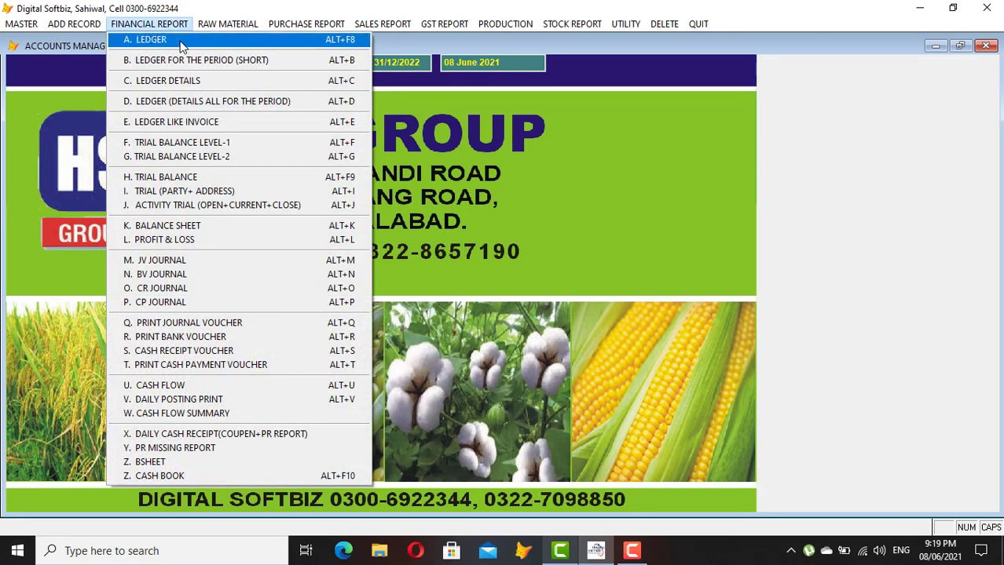
{"action": "left_click", "coordinate": [173, 476]}
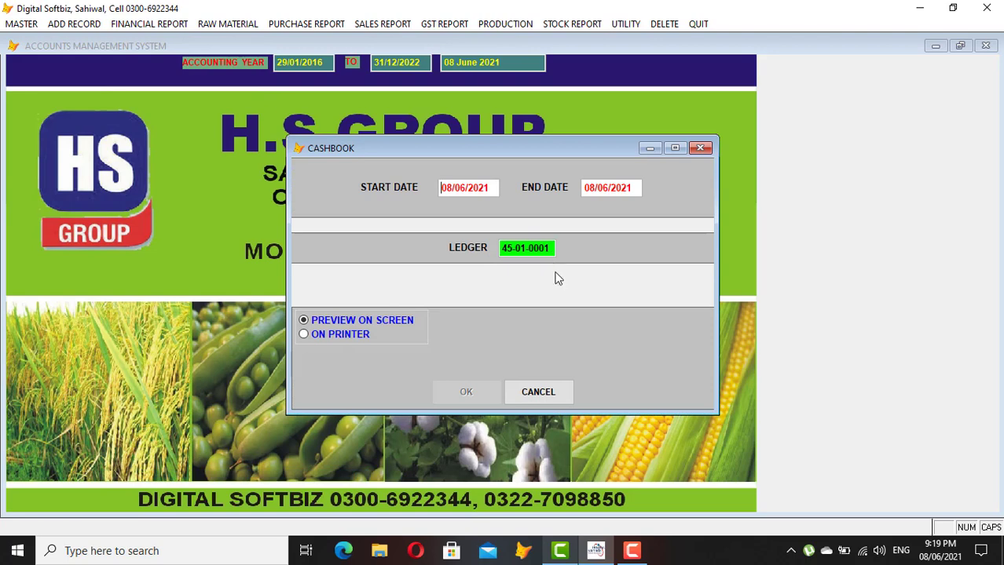
{"action": "key", "text": "Return"}
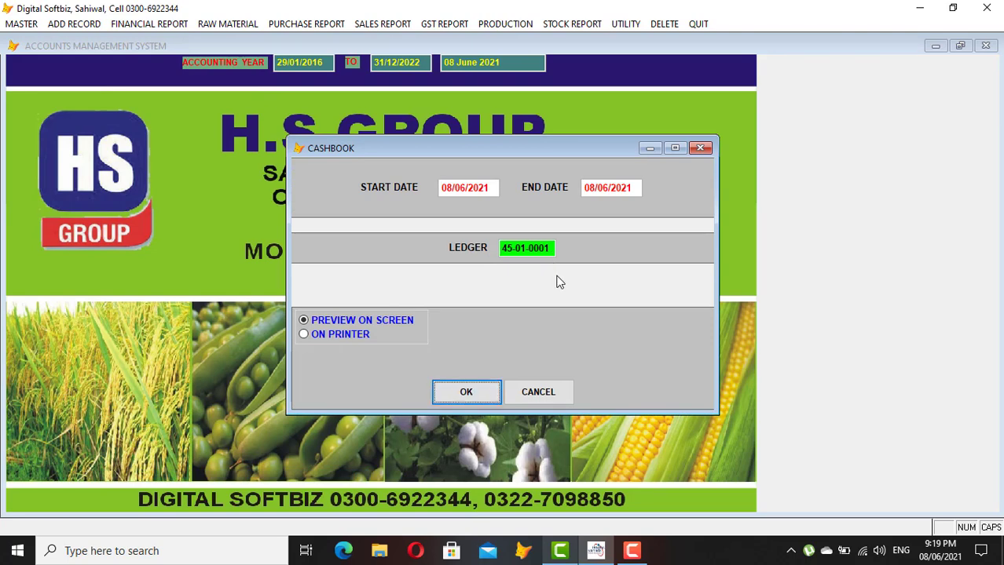
{"action": "key", "text": "Return"}
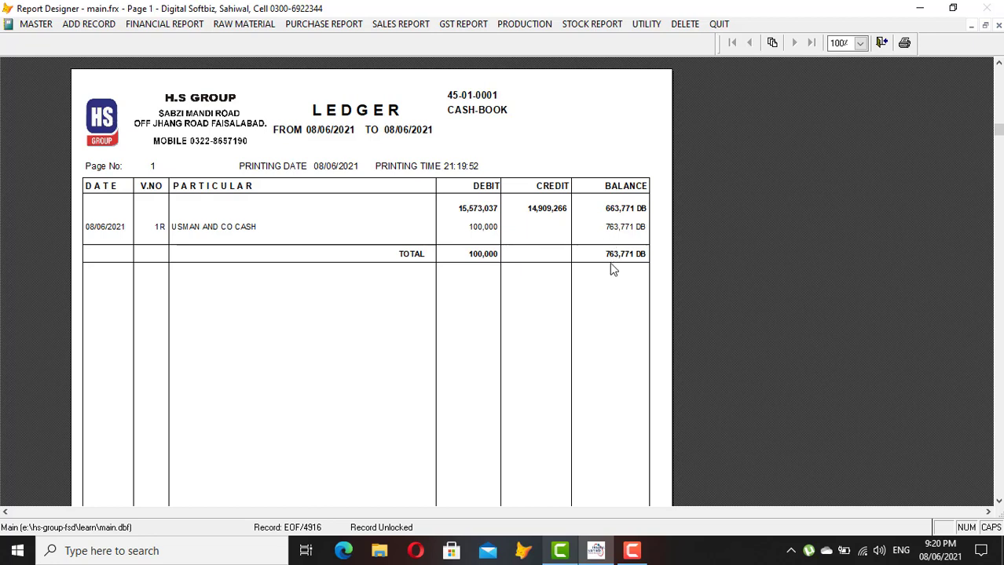
{"action": "key", "text": "Escape"}
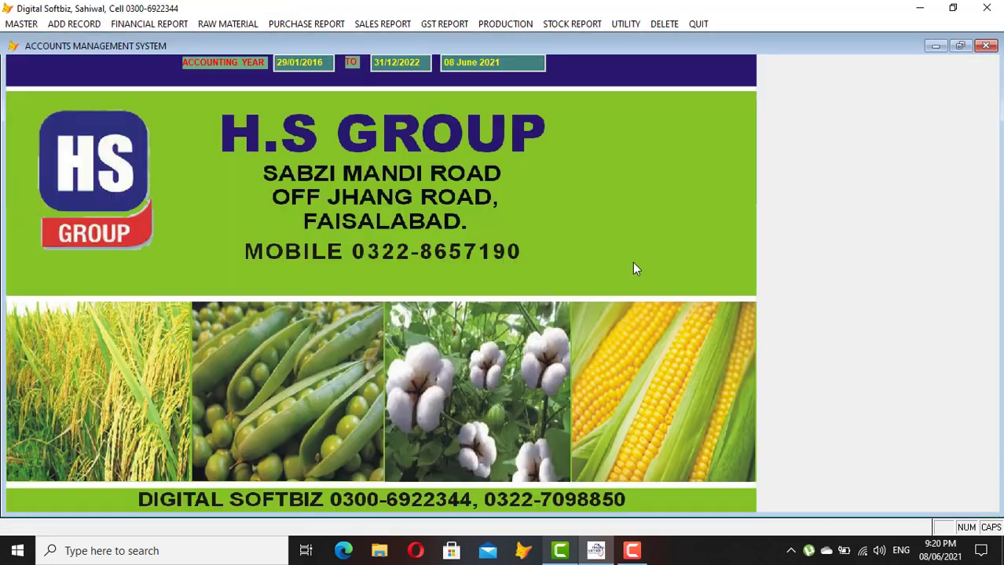
{"action": "left_click", "coordinate": [138, 23]}
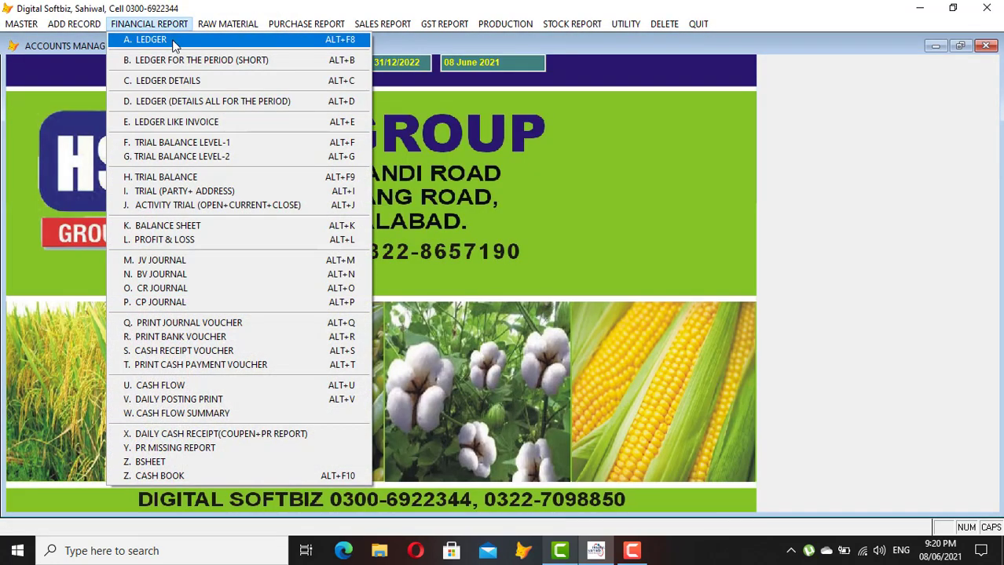
{"action": "left_click", "coordinate": [173, 44]}
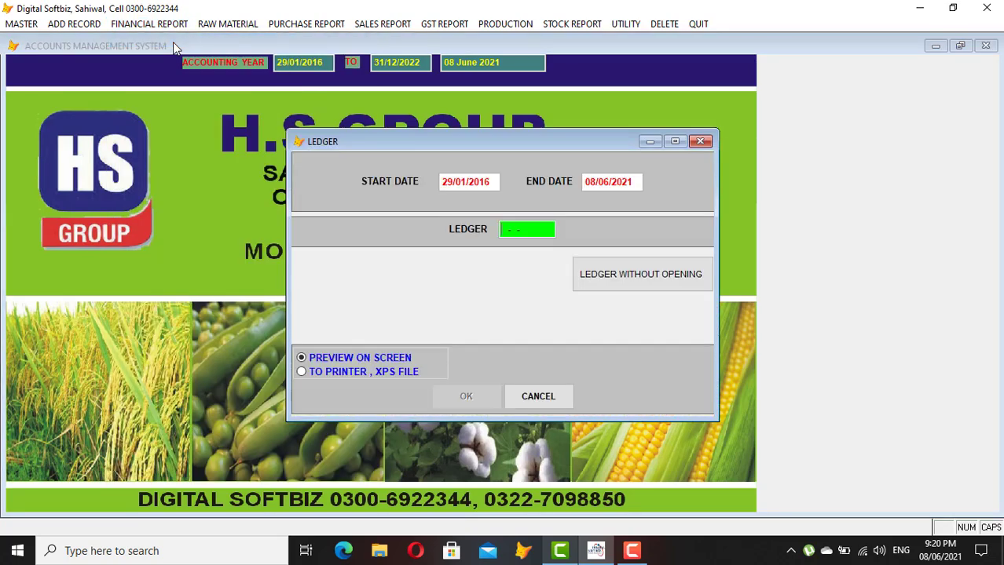
{"action": "type", "text": "USMAN"}
{"action": "key", "text": "Return"}
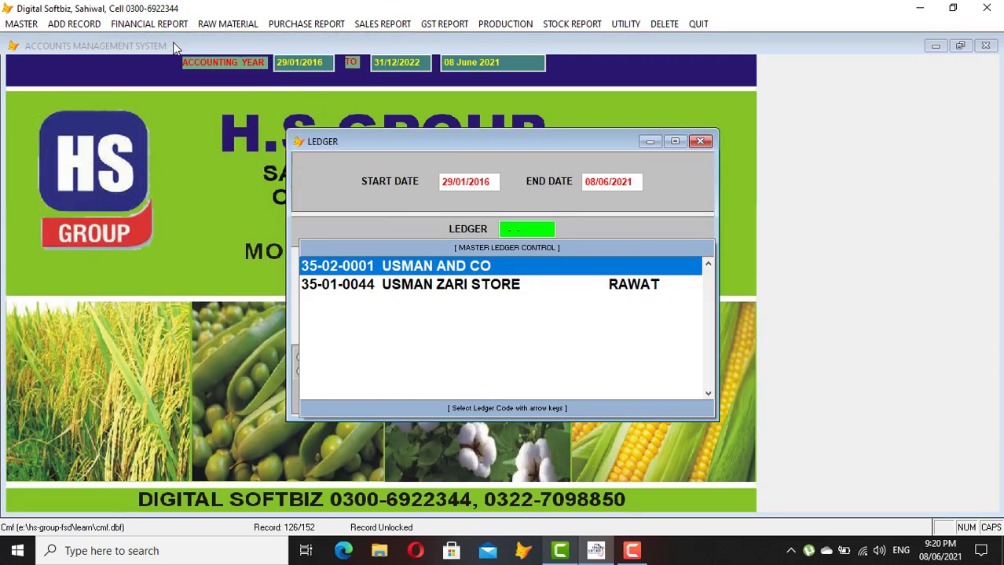
{"action": "key", "text": "Return"}
{"action": "key", "text": "Return"}
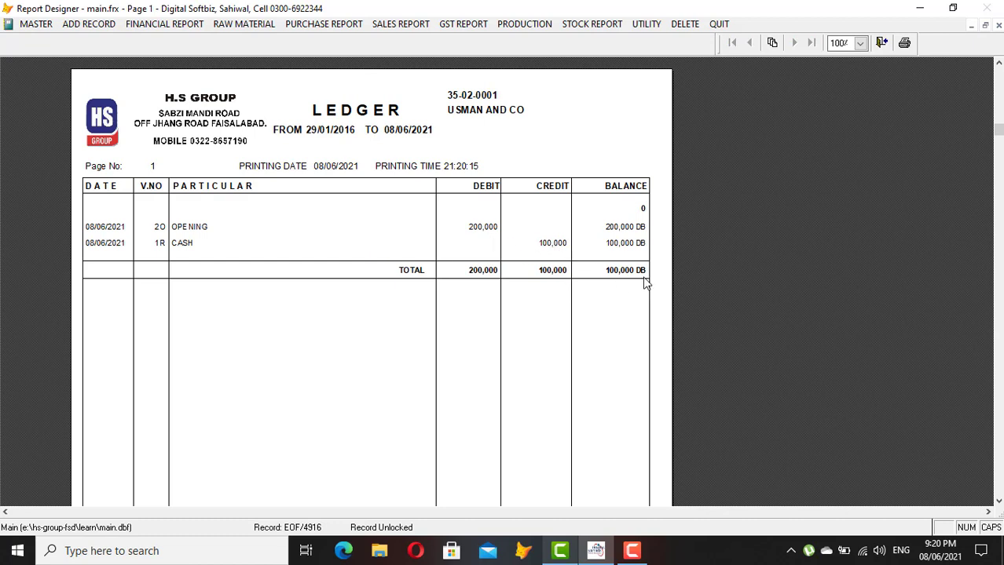
{"action": "key", "text": "Escape"}
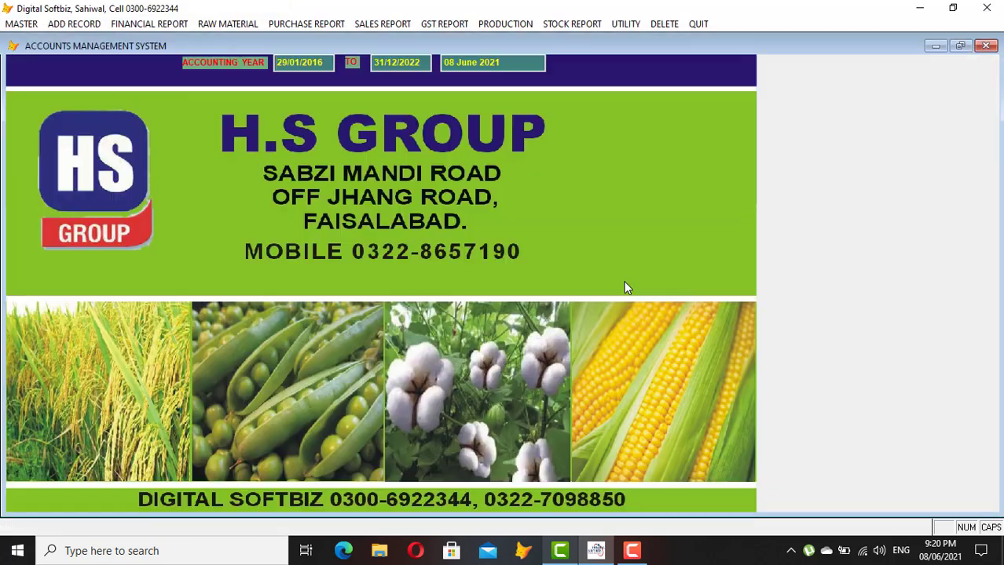
Start a cash payment voucher with MASTER SPRAY CENTER as the debit account
{"action": "left_click", "coordinate": [74, 24]}
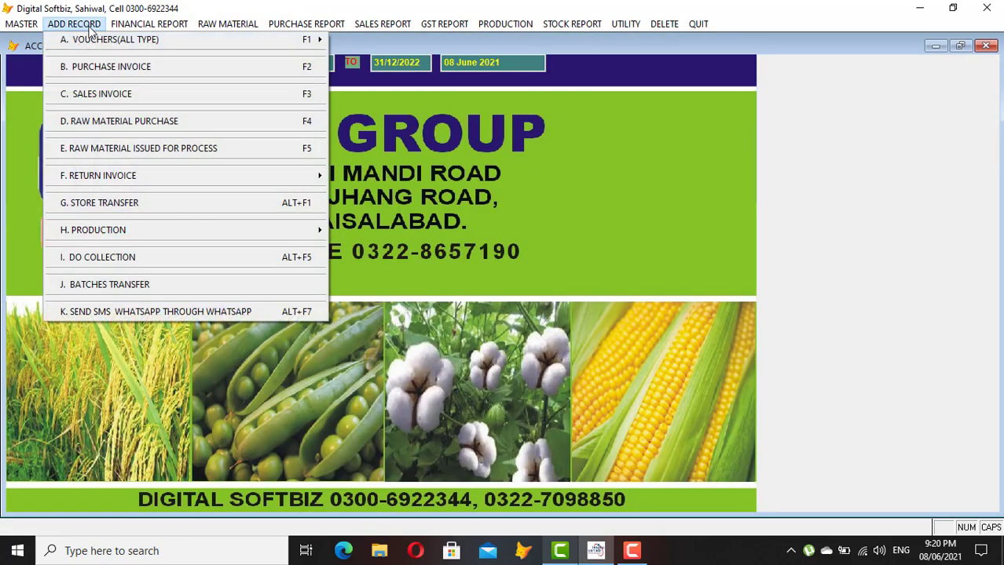
{"action": "mouse_move", "coordinate": [262, 44]}
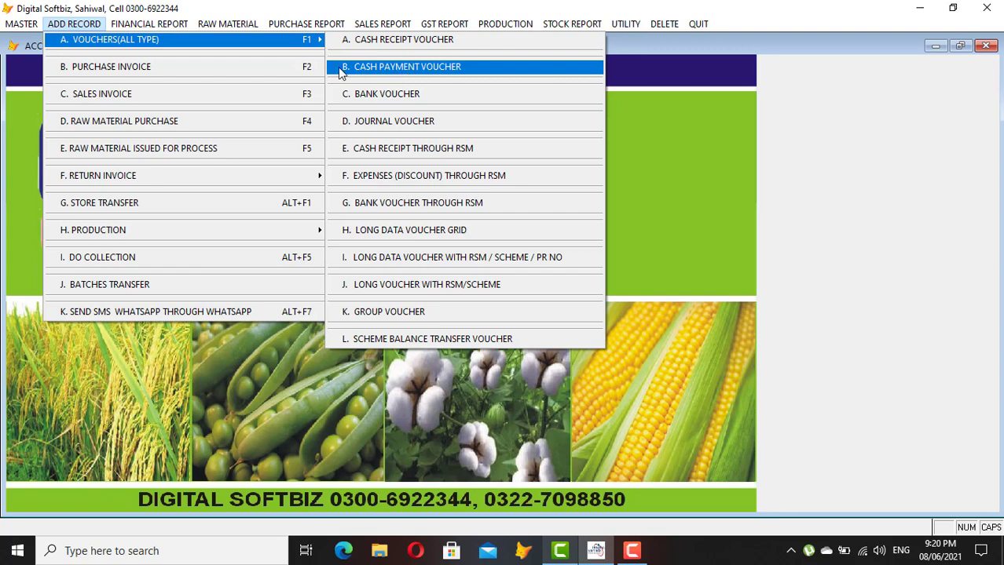
{"action": "left_click", "coordinate": [428, 71]}
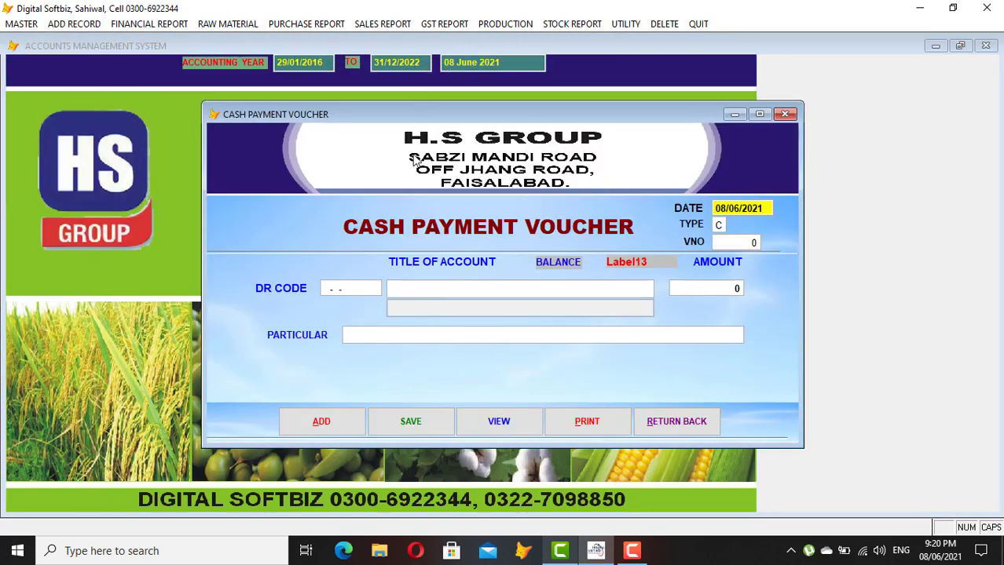
{"action": "key", "text": "Return"}
{"action": "key", "text": "Return"}
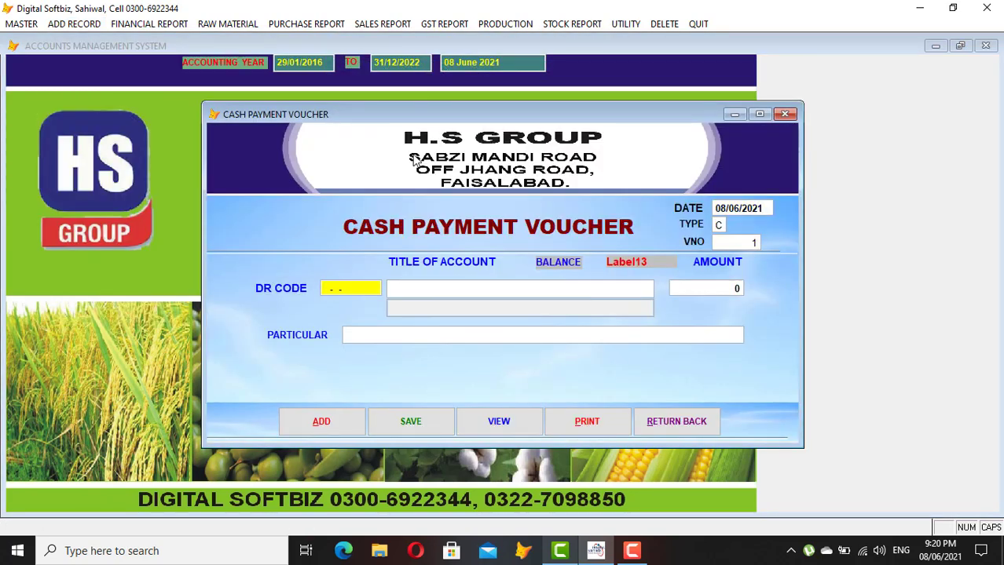
{"action": "key", "text": "Return"}
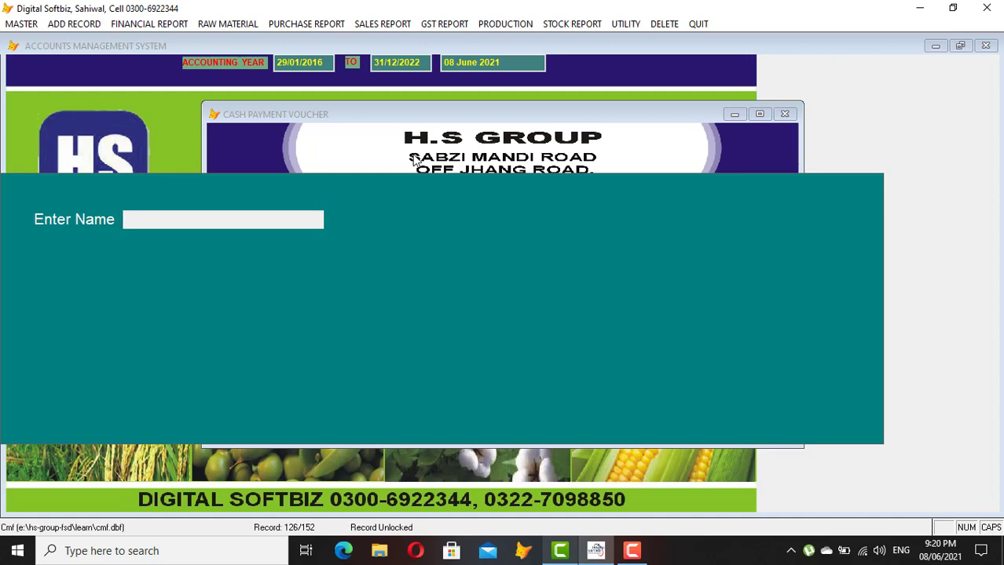
{"action": "type", "text": "MAST"}
{"action": "key", "text": "Return"}
{"action": "key", "text": "Return"}
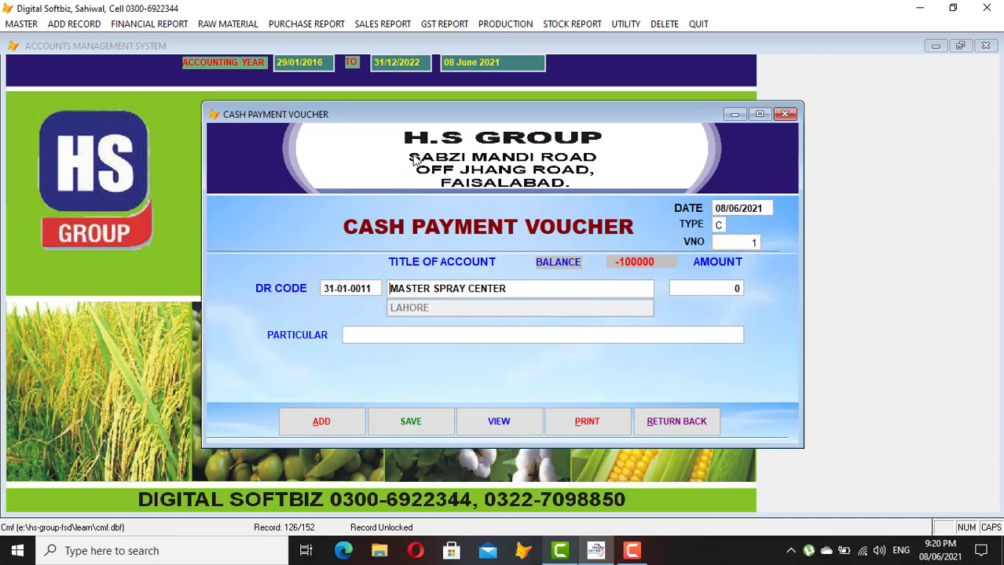
{"action": "key", "text": "Return"}
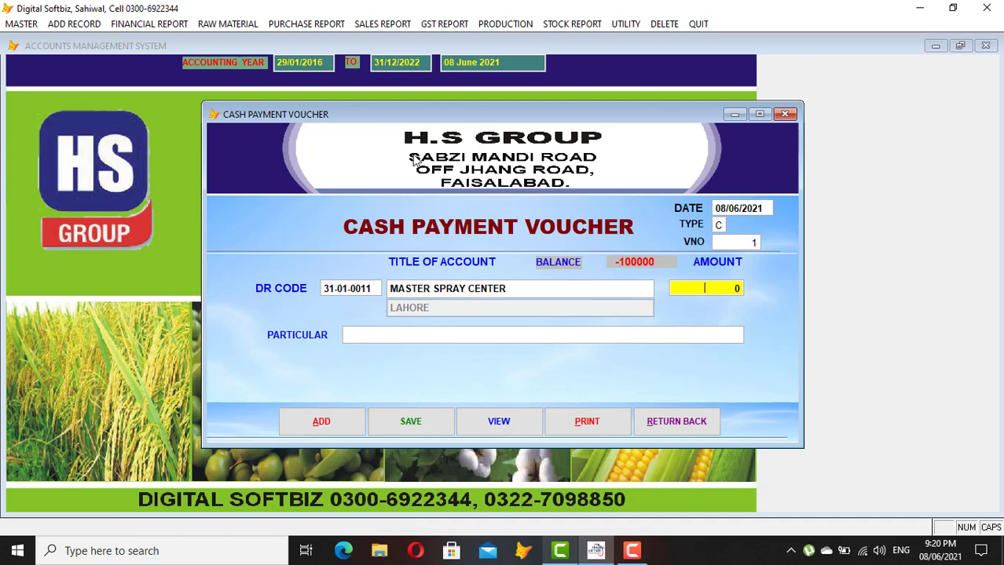
Enter 50,000 with particular 'CASH ONLINE FROM BANK / CASH PAID', then save and close
{"action": "type", "text": "50000"}
{"action": "key", "text": "Return"}
{"action": "type", "text": "CASH"}
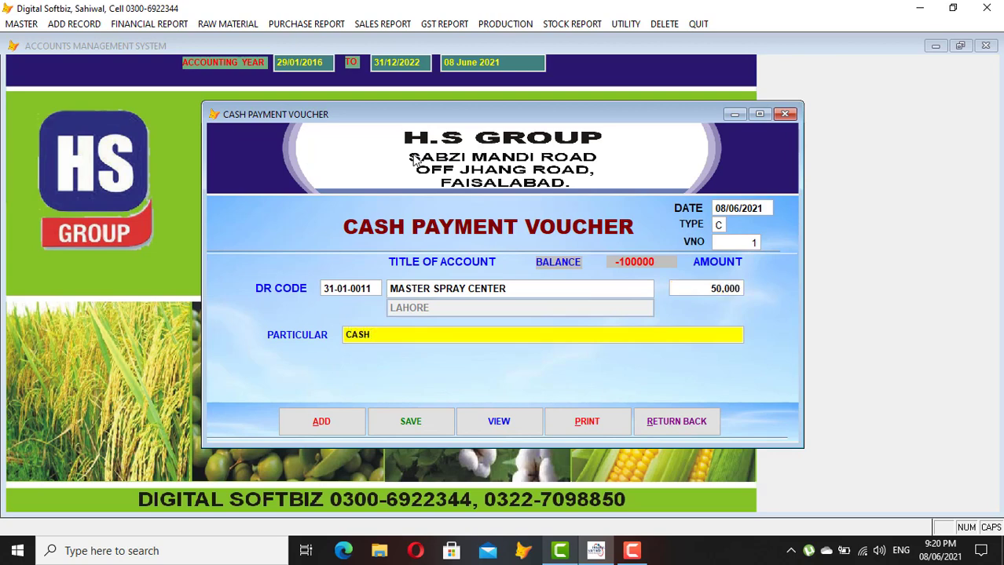
{"action": "type", "text": " ONLINE FROM BANN"}
{"action": "key", "text": "BackSpace"}
{"action": "type", "text": "K"}
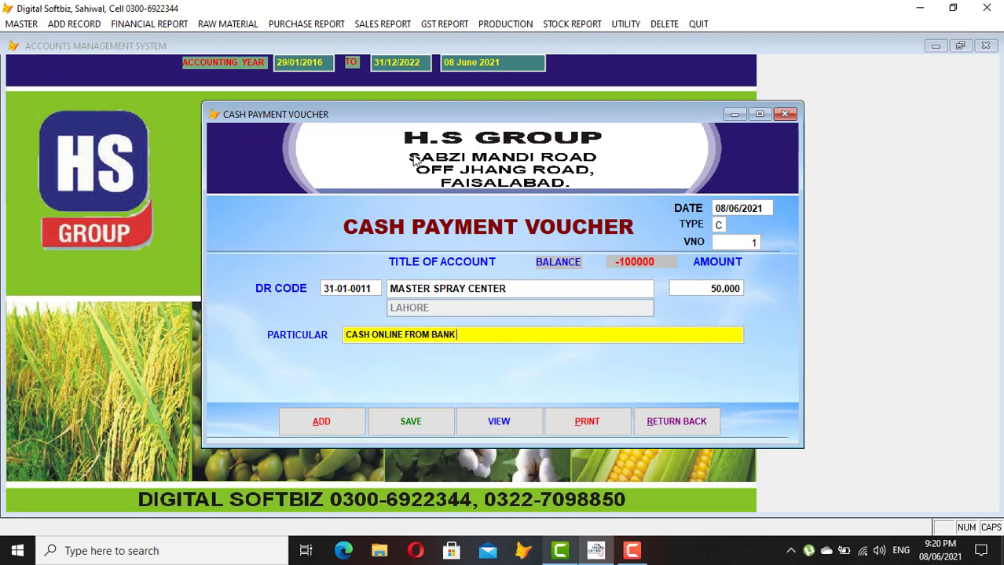
{"action": "type", "text": " / CASH PAID"}
{"action": "key", "text": "Return"}
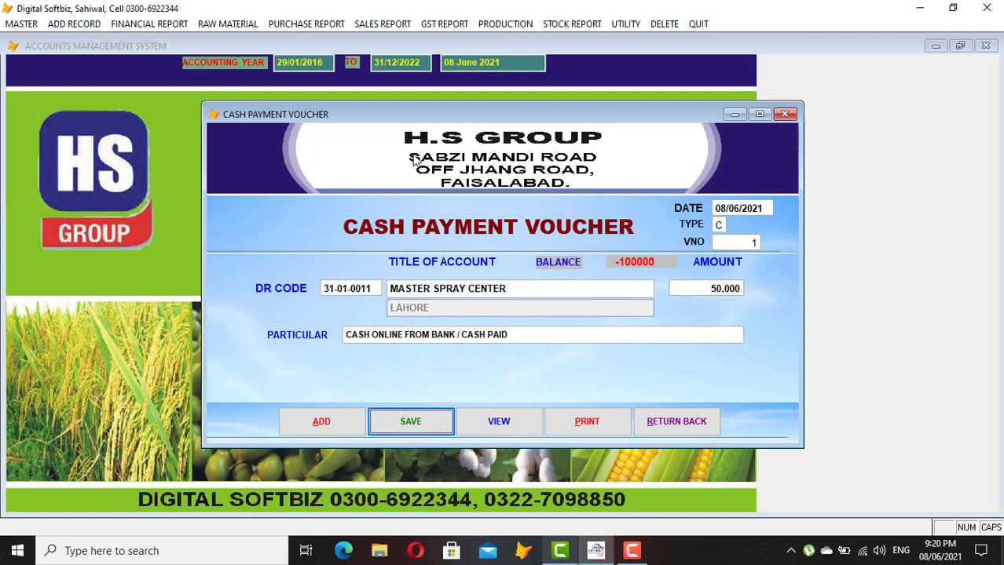
{"action": "key", "text": "Return"}
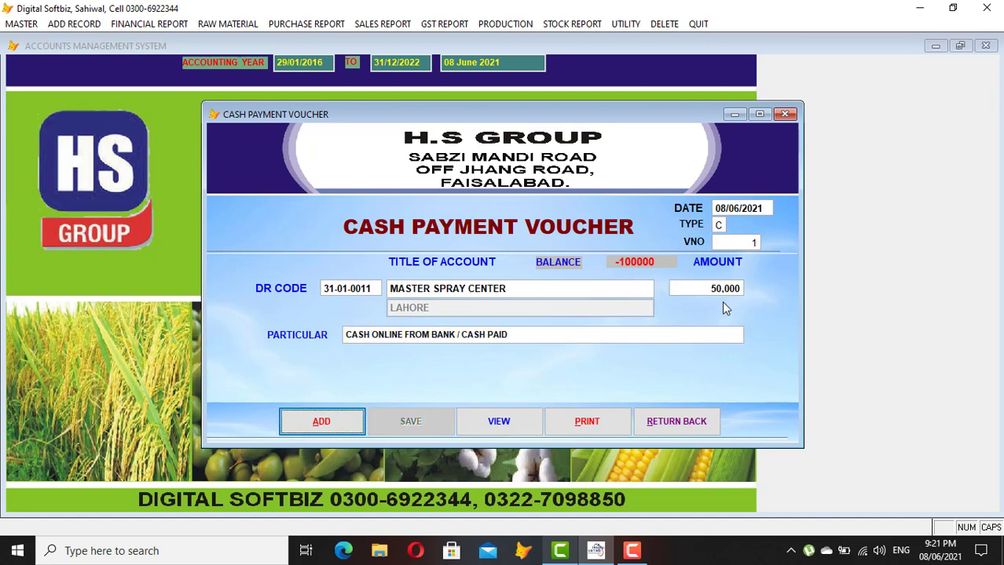
{"action": "left_click", "coordinate": [685, 422]}
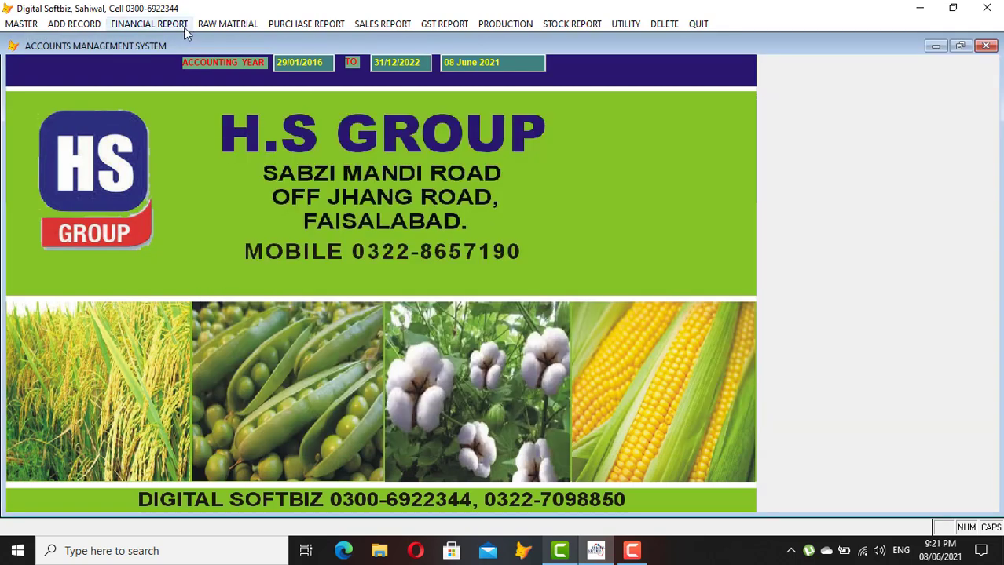
Preview the Cash Book report on screen for 08/06/2021
{"action": "left_click", "coordinate": [176, 25]}
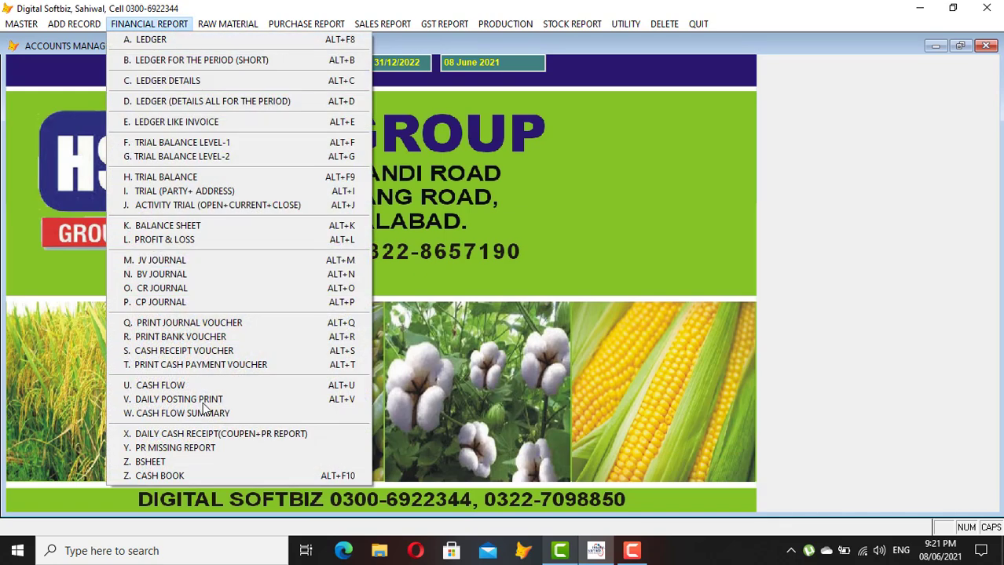
{"action": "left_click", "coordinate": [168, 476]}
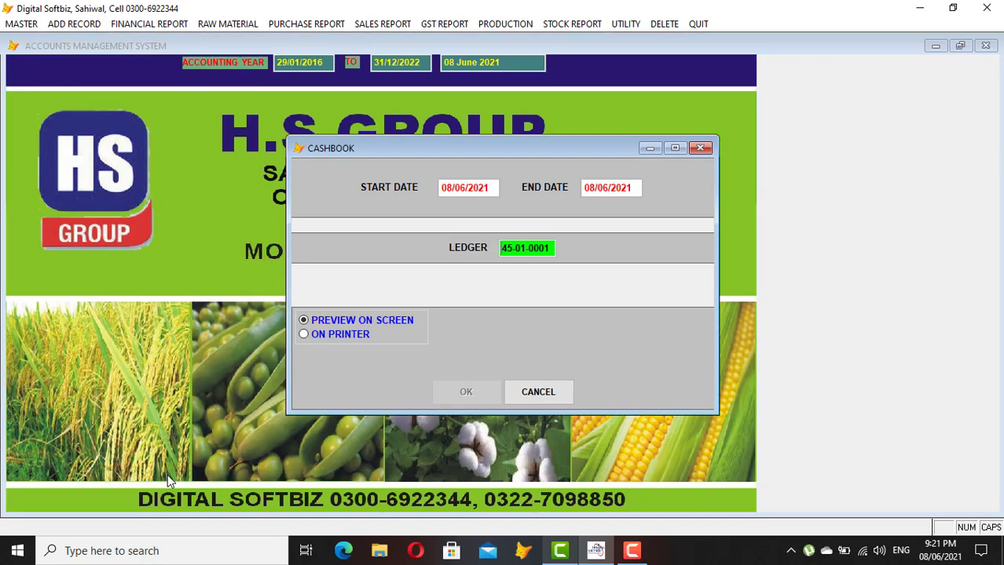
{"action": "key", "text": "Return"}
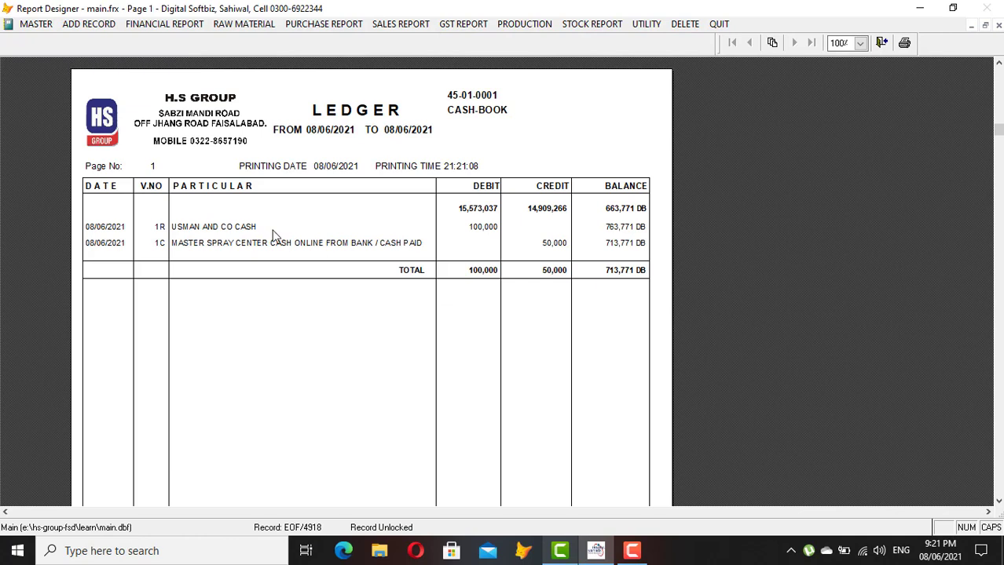
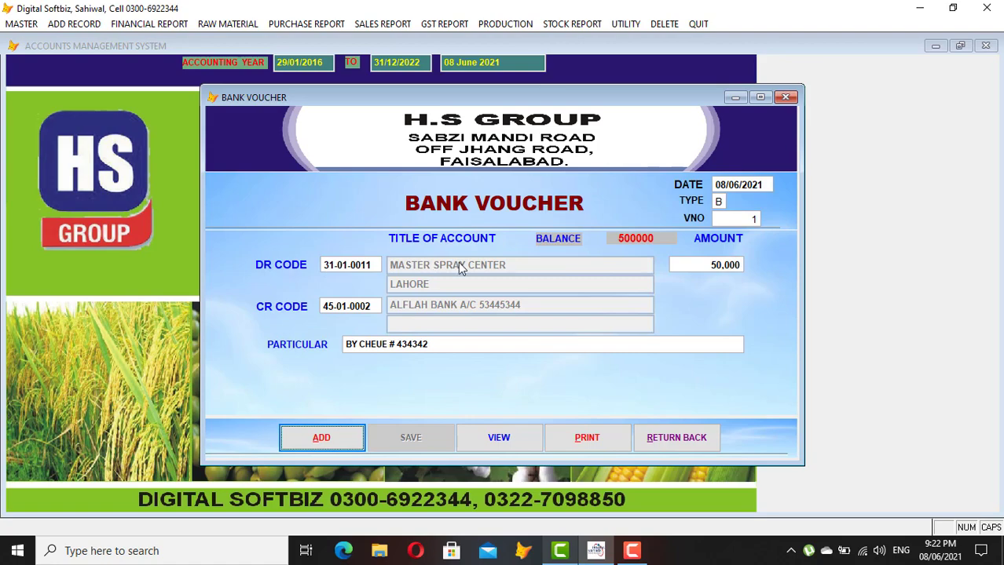
Preview the Alfalah bank account ledger on screen, then close the preview
{"action": "left_click", "coordinate": [676, 437]}
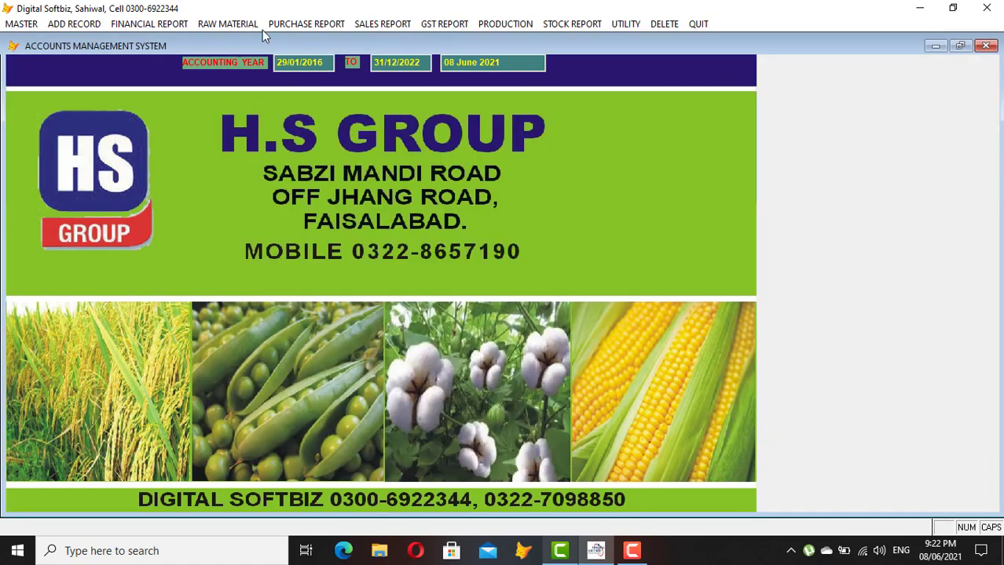
{"action": "left_click", "coordinate": [171, 23]}
{"action": "left_click", "coordinate": [173, 39]}
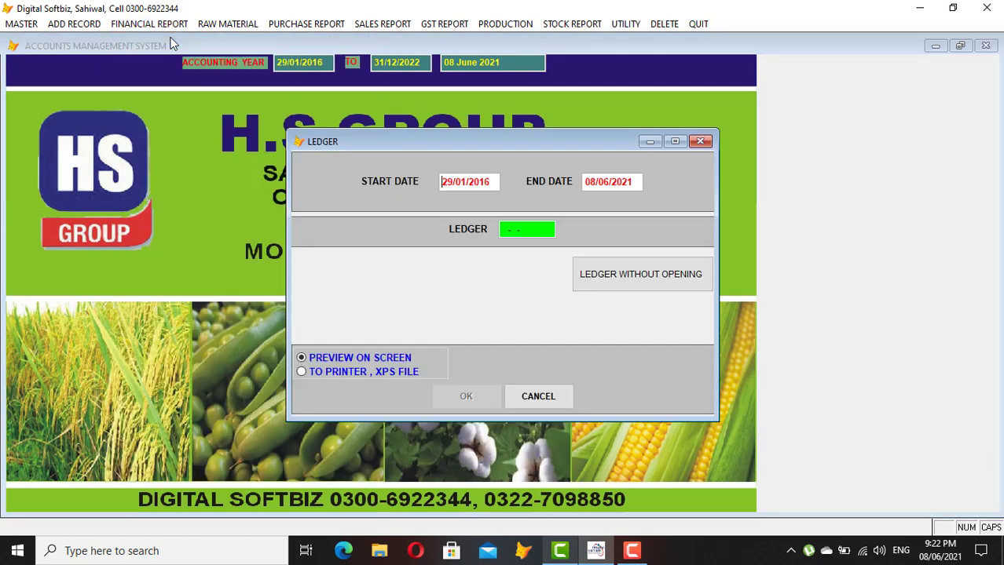
{"action": "key", "text": "Return"}
{"action": "type", "text": "AL"}
{"action": "key", "text": "Return"}
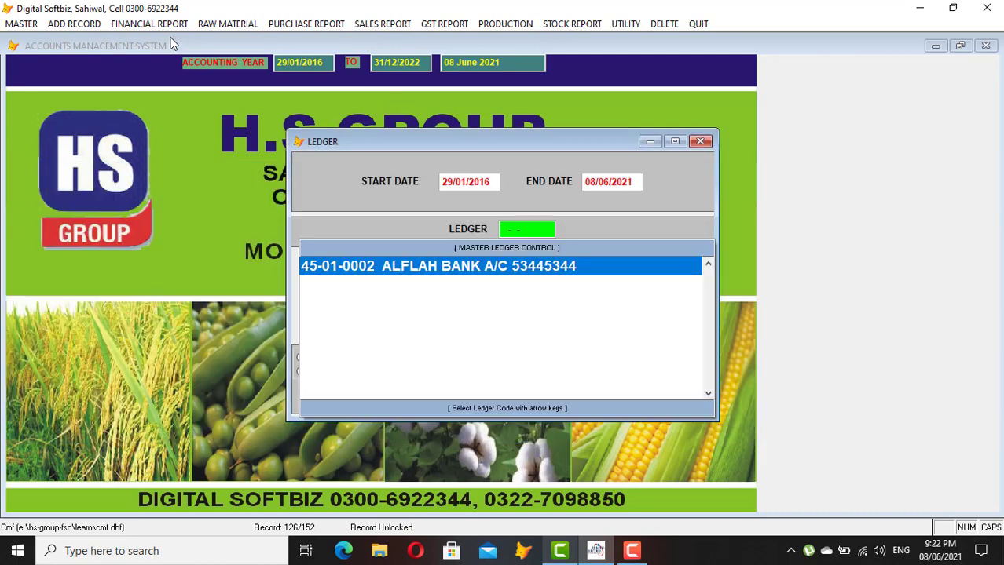
{"action": "key", "text": "Return"}
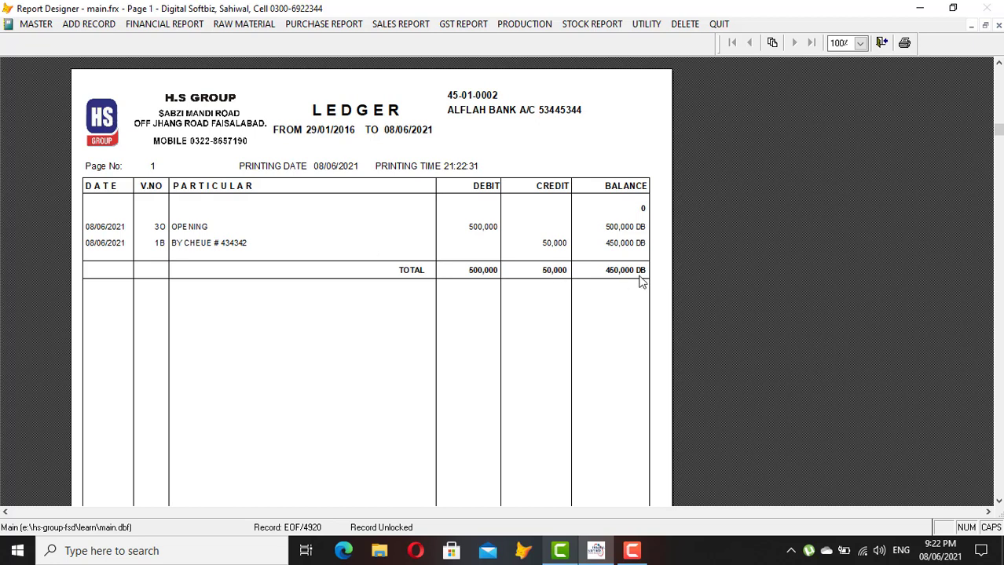
{"action": "key", "text": "Escape"}
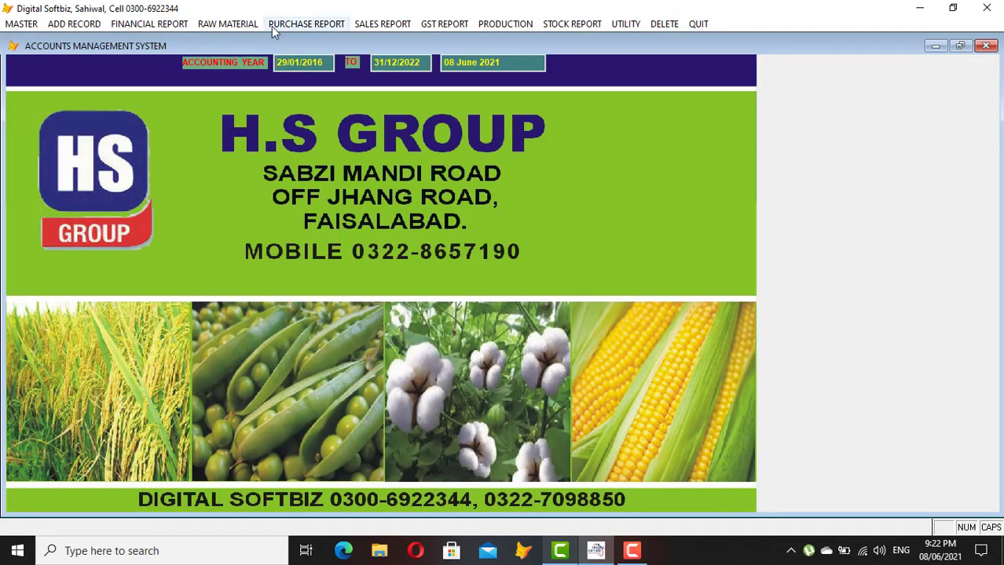
Preview the MASTER SPRAY CENTER ledger, showing a 0 balance, then close it
{"action": "left_click", "coordinate": [164, 25]}
{"action": "left_click", "coordinate": [172, 40]}
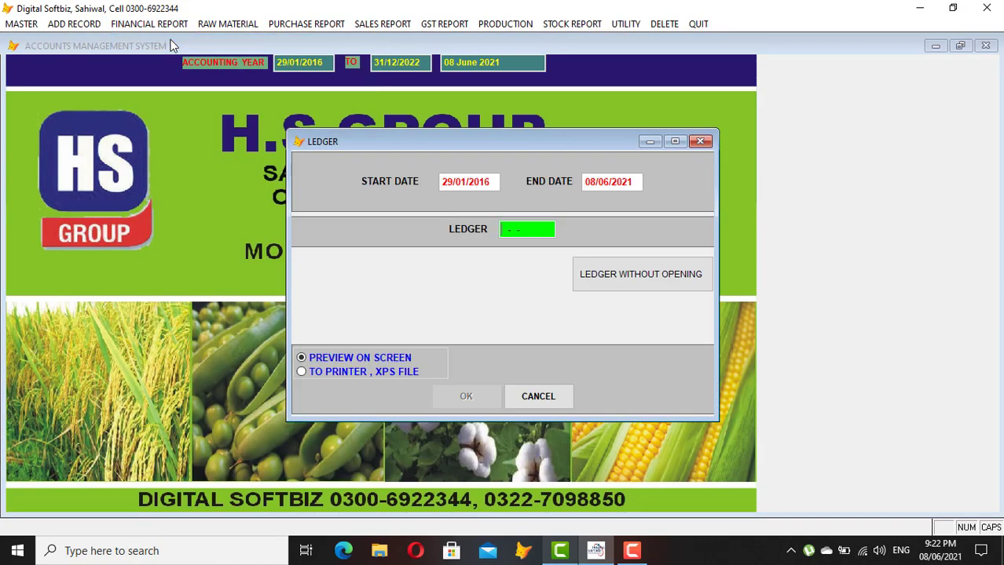
{"action": "key", "text": "Return"}
{"action": "type", "text": "MAS"}
{"action": "key", "text": "Return"}
{"action": "key", "text": "Down"}
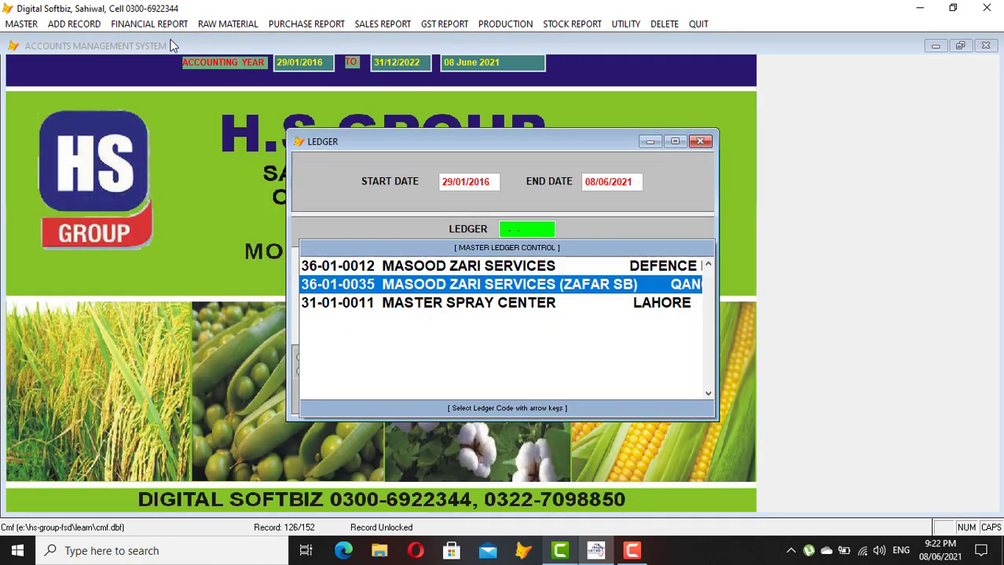
{"action": "key", "text": "Down"}
{"action": "key", "text": "Return"}
{"action": "key", "text": "Return"}
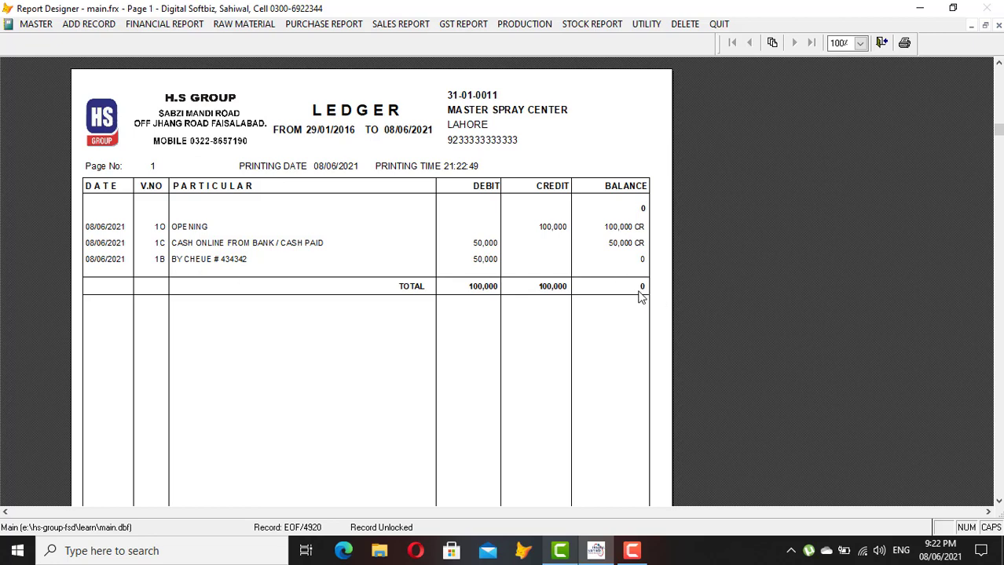
{"action": "key", "text": "Escape"}
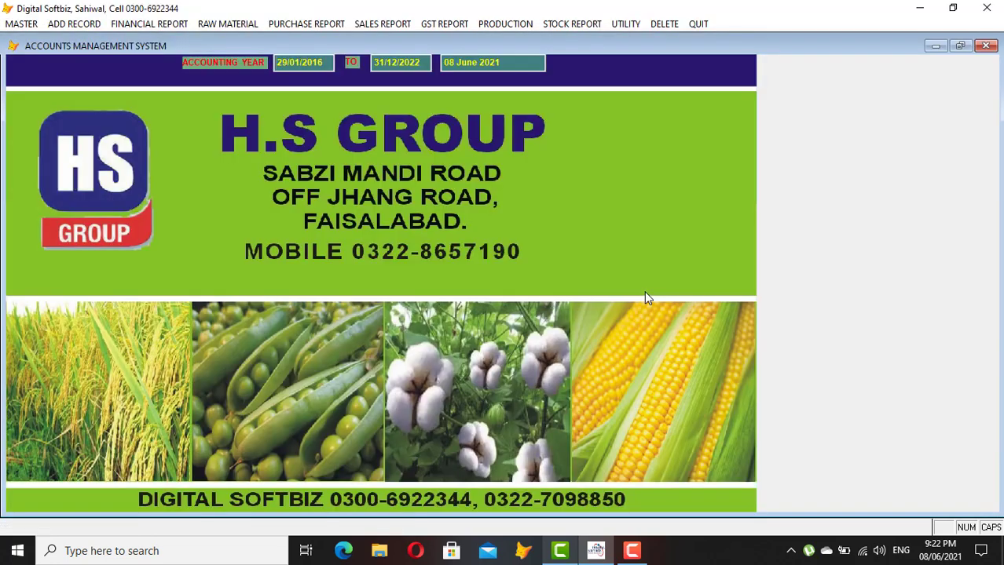
Preview the trial balance for 29/01/2016 to 08/06/2021, scroll page 1, then move to page 2
{"action": "left_click", "coordinate": [21, 23]}
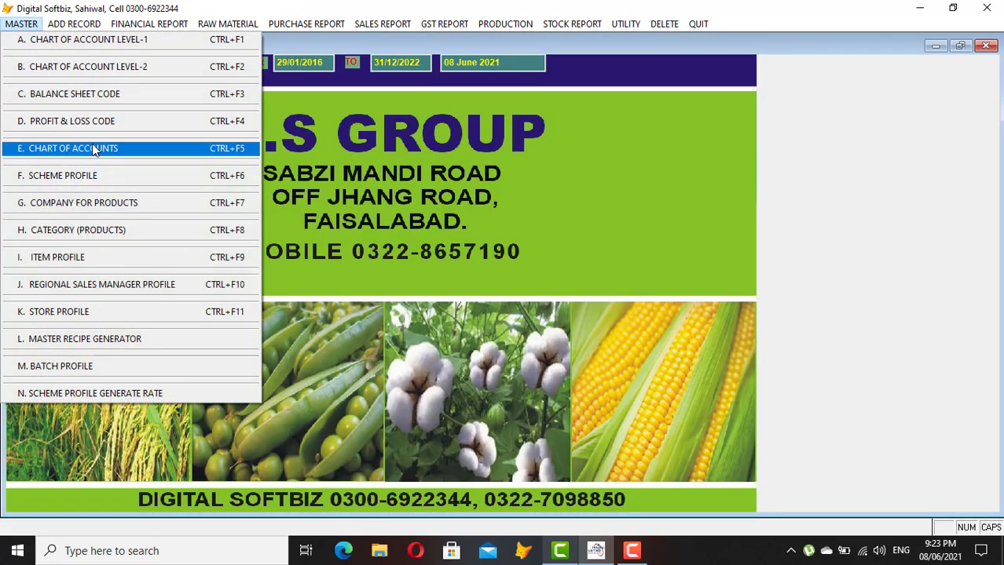
{"action": "mouse_move", "coordinate": [164, 27]}
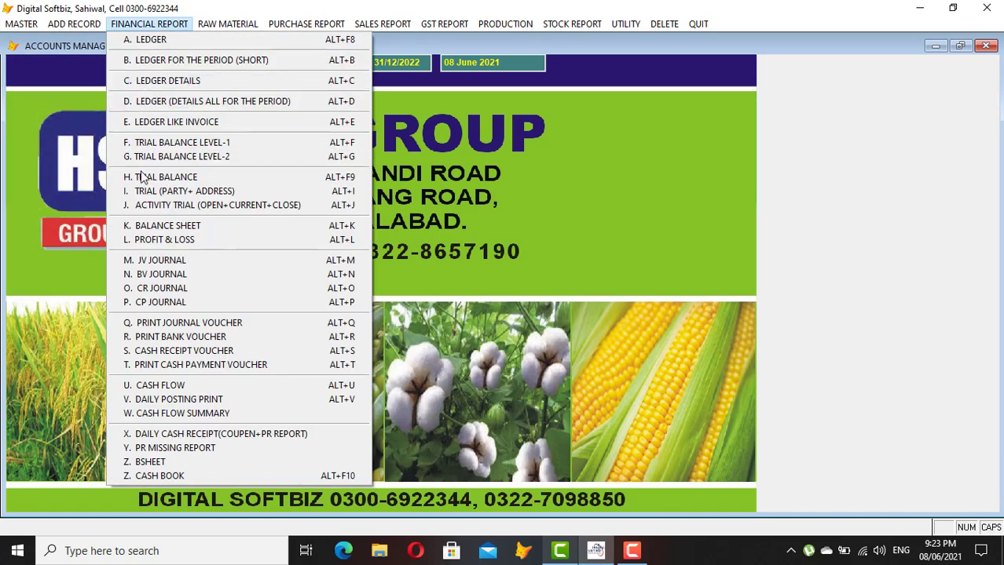
{"action": "left_click", "coordinate": [196, 179]}
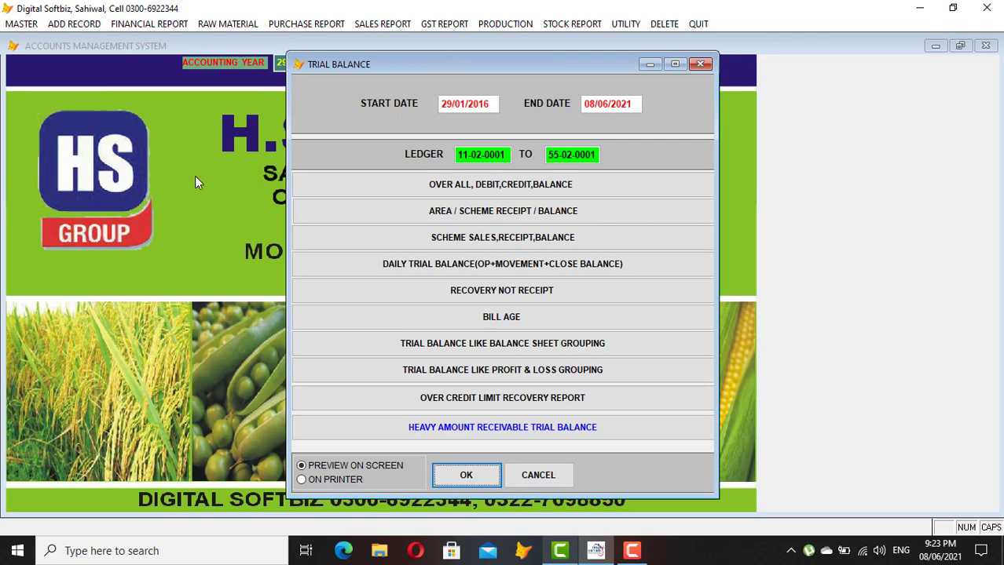
{"action": "key", "text": "Return"}
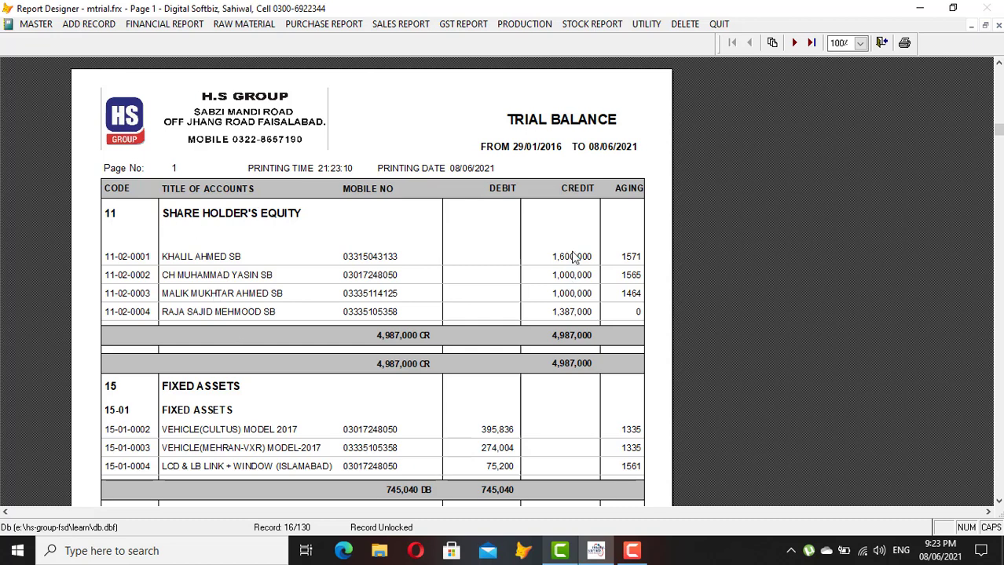
{"action": "scroll", "coordinate": [577, 321], "scroll_direction": "down", "scroll_amount": 3}
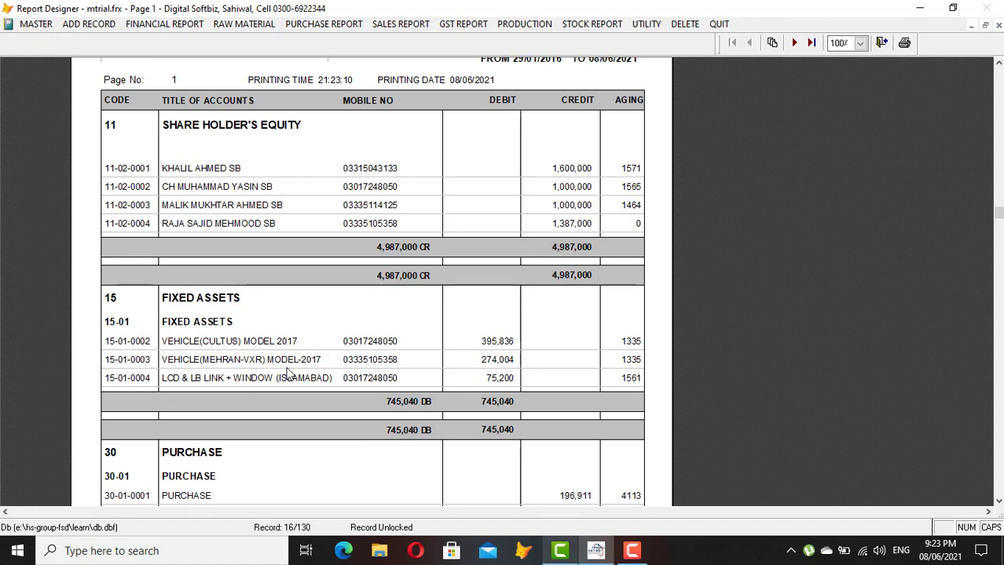
{"action": "scroll", "coordinate": [484, 436], "scroll_direction": "down", "scroll_amount": 3}
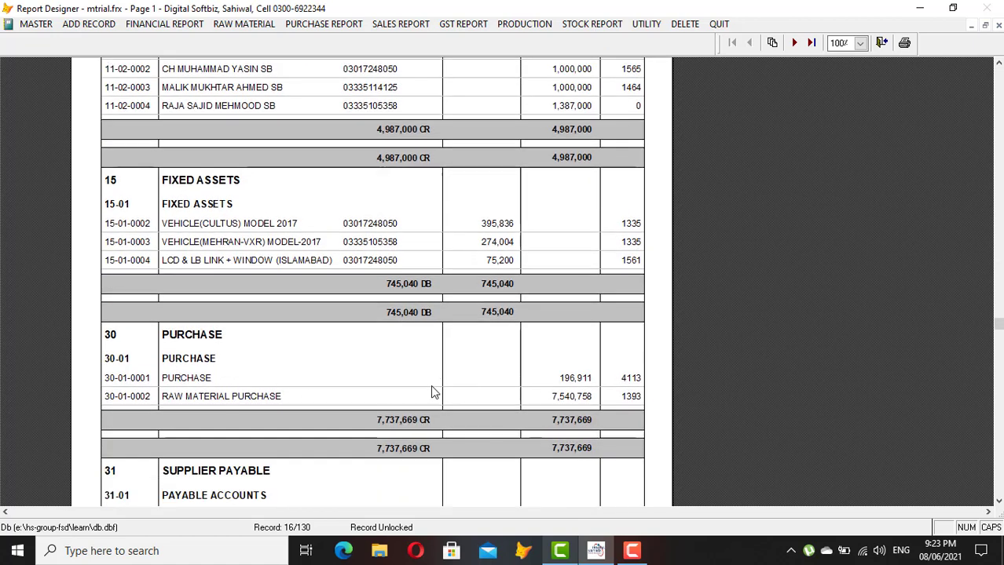
{"action": "scroll", "coordinate": [431, 389], "scroll_direction": "down", "scroll_amount": 2}
{"action": "scroll", "coordinate": [430, 390], "scroll_direction": "down", "scroll_amount": 4}
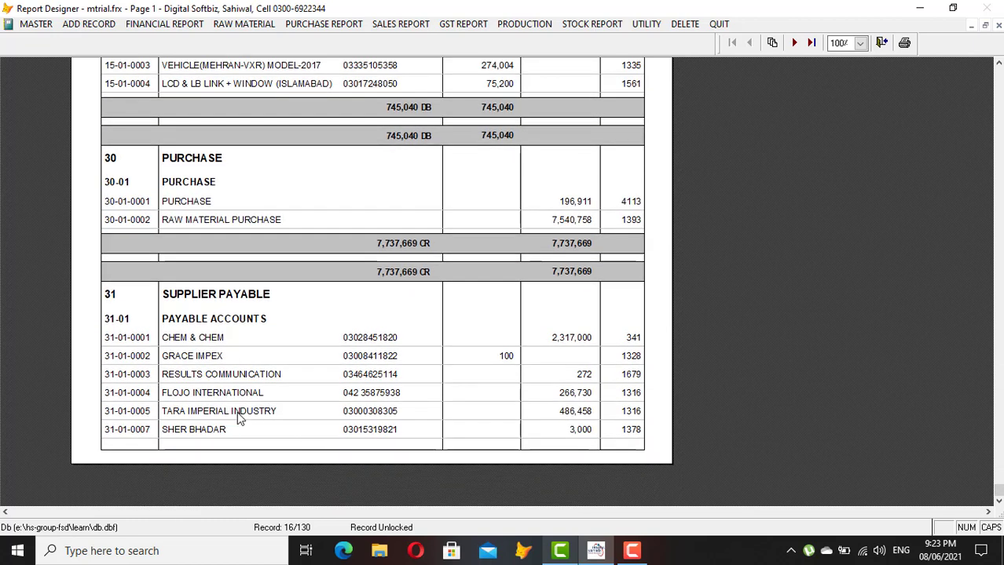
{"action": "left_click", "coordinate": [794, 43]}
Toggle whole-page zoom and scroll down the current trial balance page
{"action": "left_click", "coordinate": [351, 152]}
{"action": "left_click", "coordinate": [379, 147]}
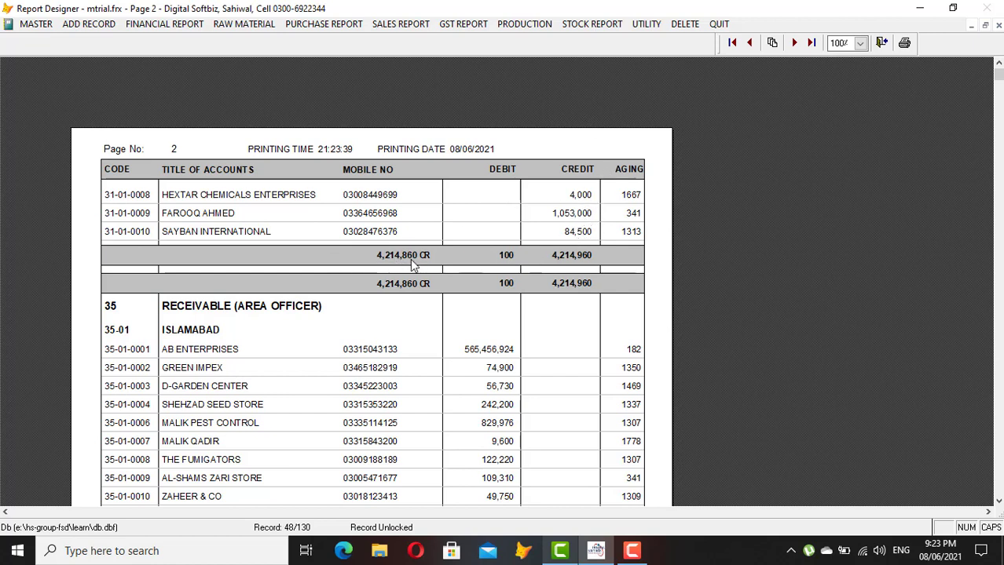
{"action": "scroll", "coordinate": [409, 267], "scroll_direction": "down", "scroll_amount": 3}
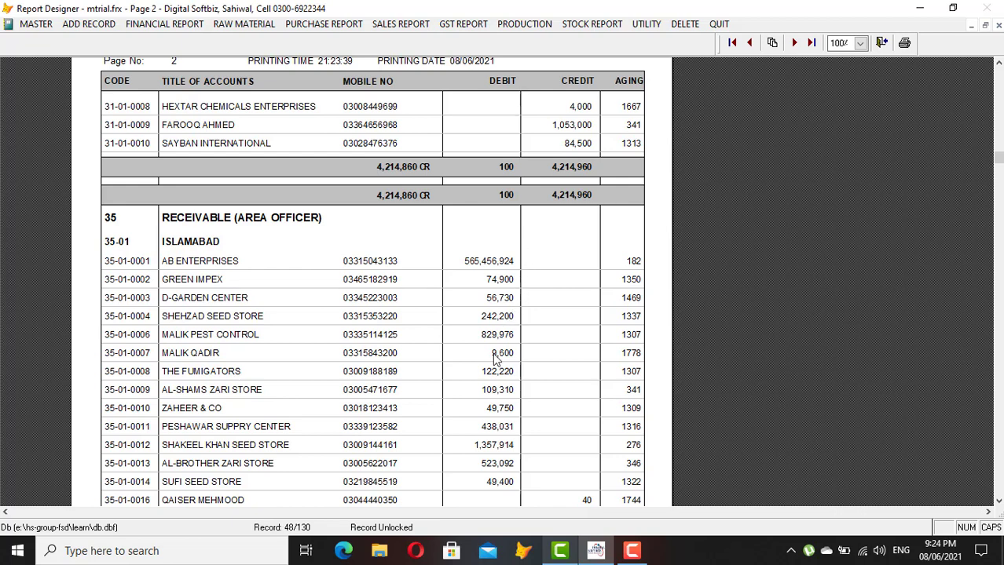
{"action": "scroll", "coordinate": [494, 357], "scroll_direction": "down", "scroll_amount": 3}
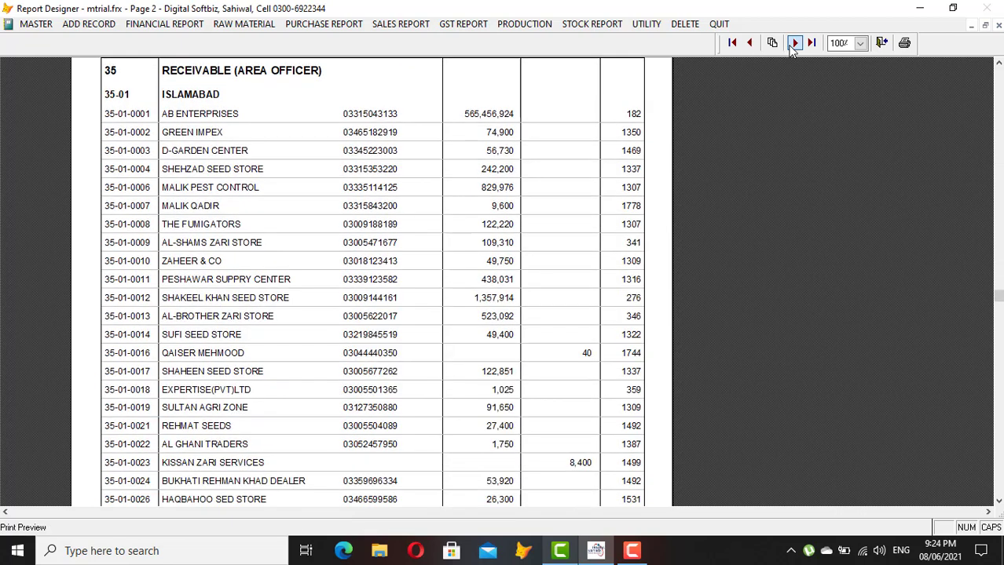
{"action": "scroll", "coordinate": [413, 202], "scroll_direction": "down", "scroll_amount": 10}
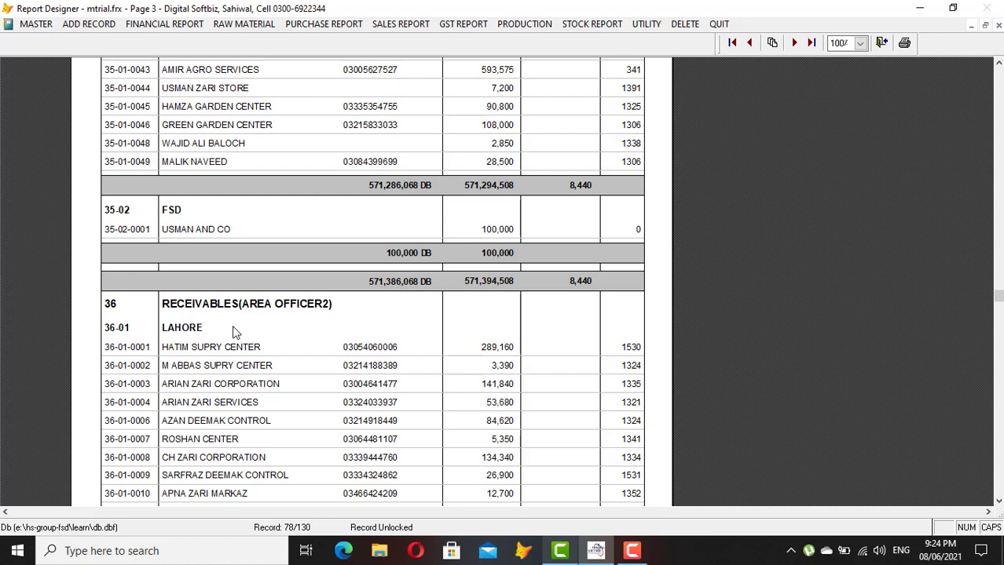
Page forward to the grand totals, return to page 5's expense accounts, then close the preview
{"action": "left_click", "coordinate": [794, 43]}
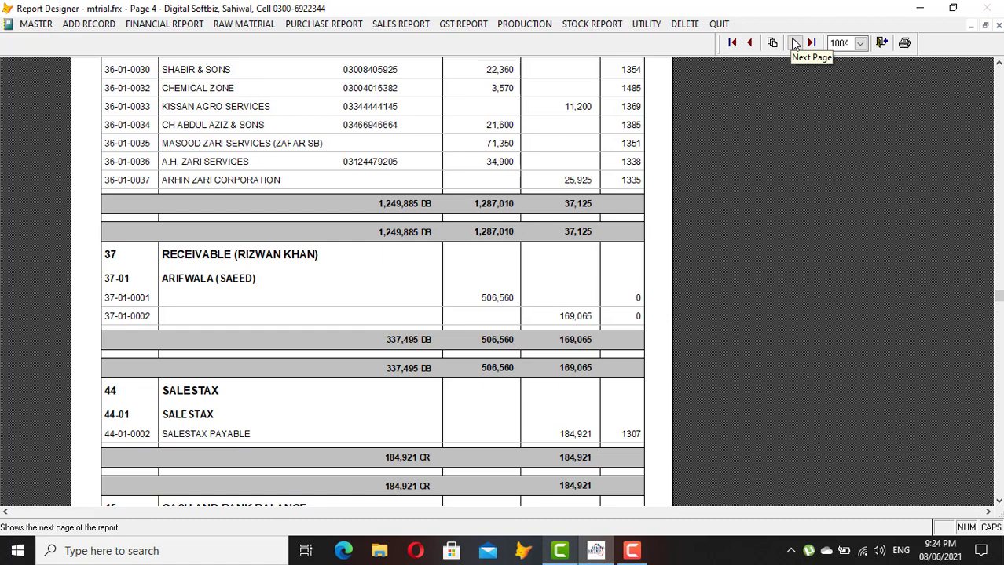
{"action": "left_click", "coordinate": [794, 44]}
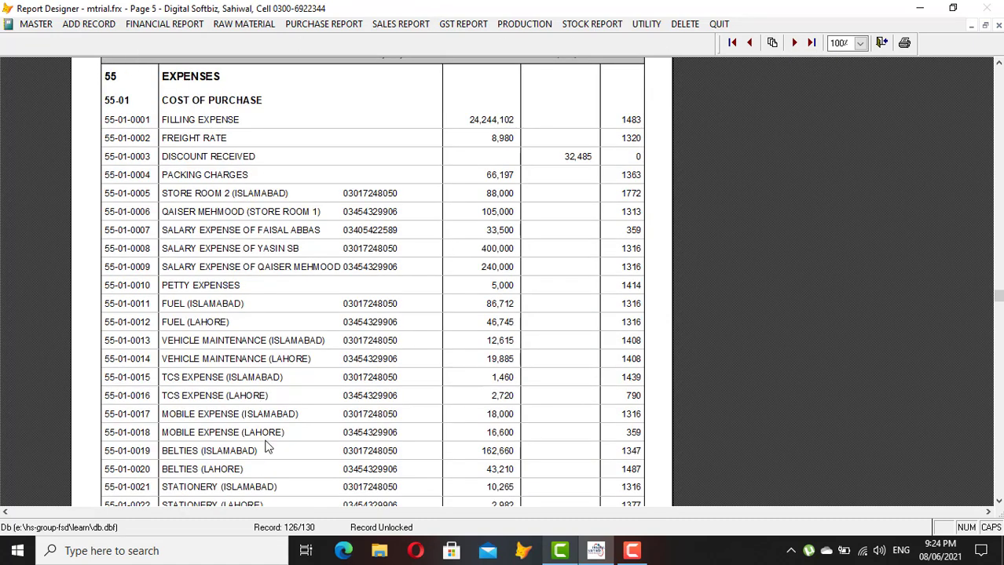
{"action": "left_click", "coordinate": [794, 44]}
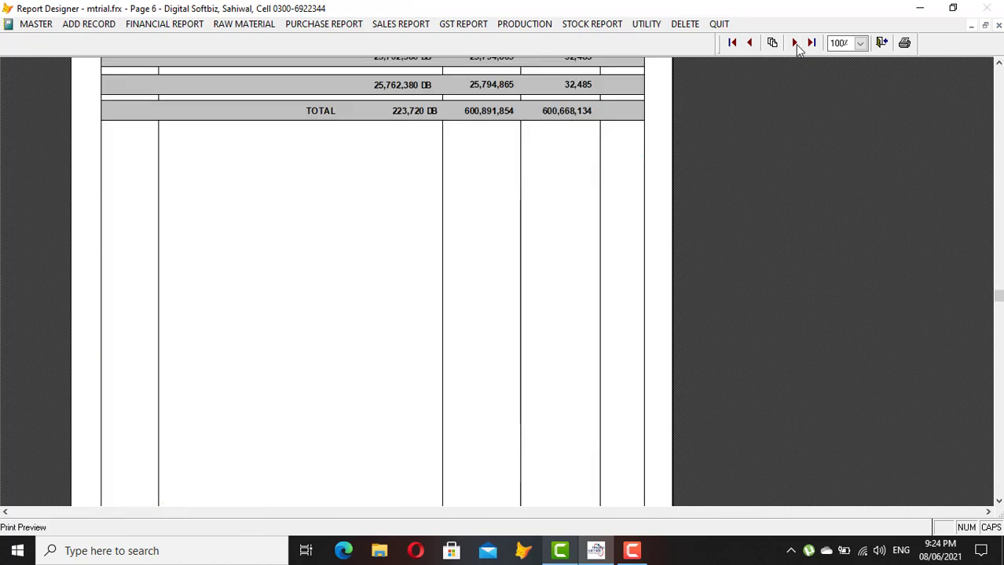
{"action": "left_click", "coordinate": [753, 43]}
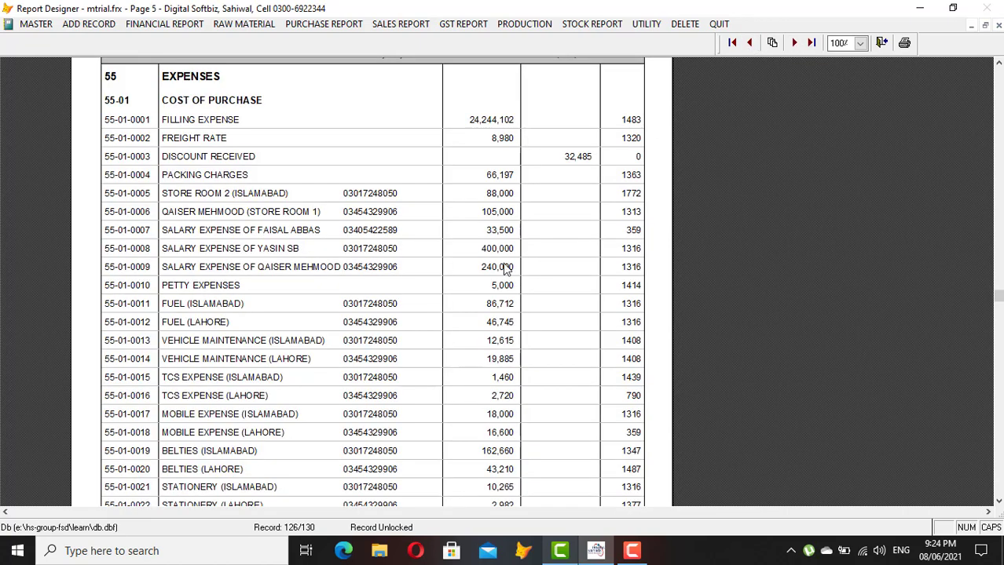
{"action": "scroll", "coordinate": [507, 269], "scroll_direction": "down", "scroll_amount": 5}
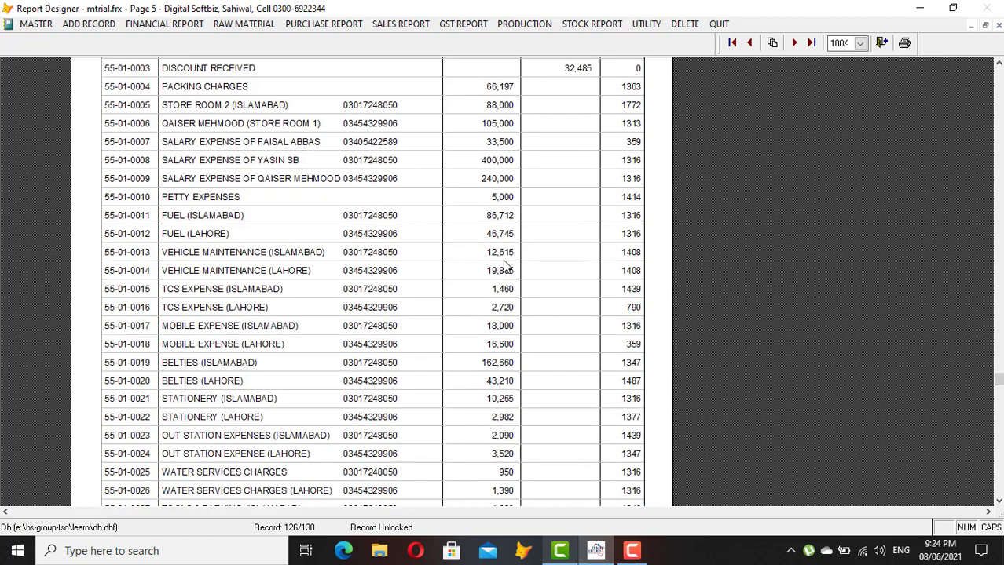
{"action": "scroll", "coordinate": [511, 225], "scroll_direction": "down", "scroll_amount": 3}
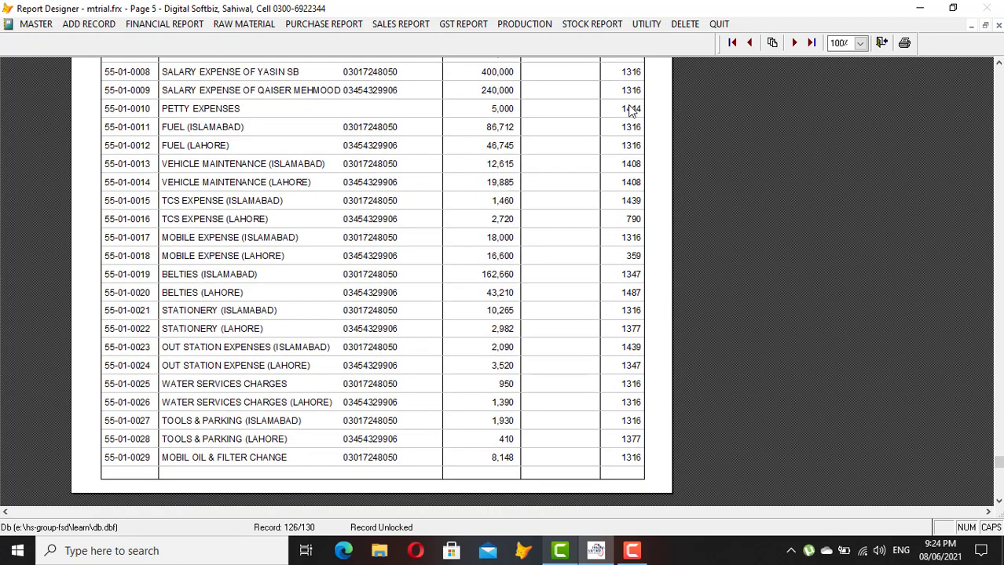
{"action": "key", "text": "Escape"}
Save a new FOOD EXP chart account with P&L code ADMINISTRATIVE EXPENSES and no cash flow entry
{"action": "left_click", "coordinate": [559, 473]}
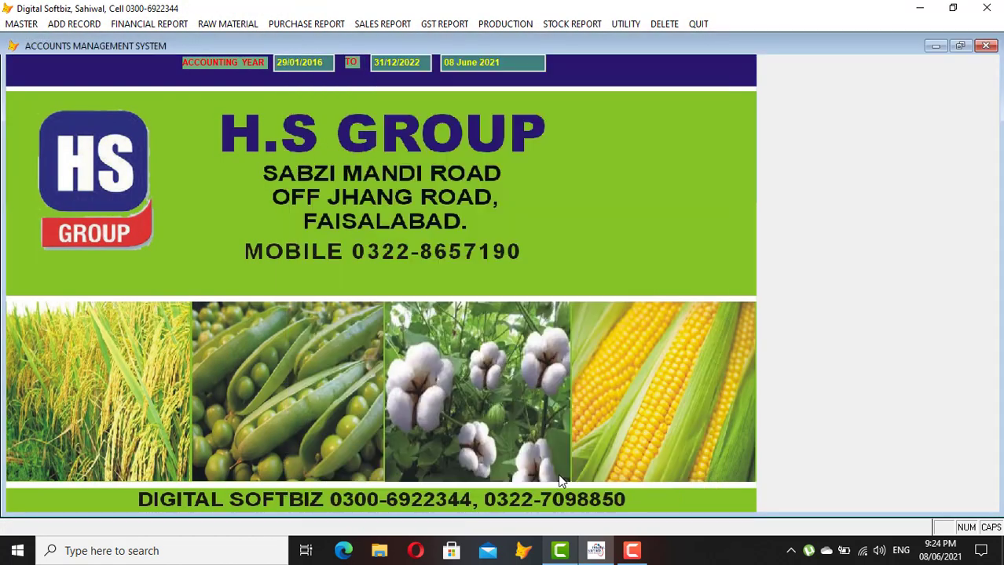
{"action": "left_click", "coordinate": [21, 24]}
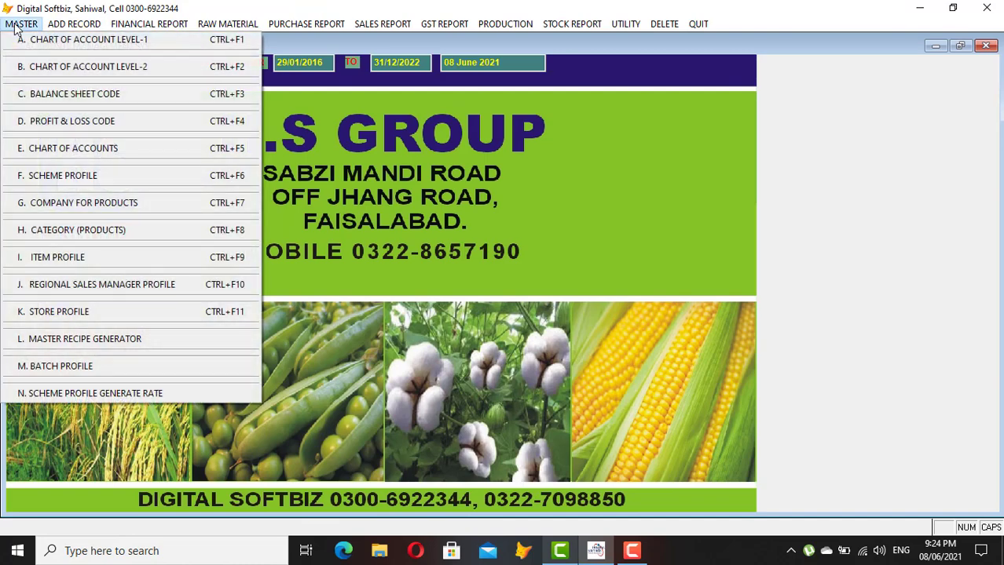
{"action": "left_click", "coordinate": [92, 152]}
{"action": "left_click", "coordinate": [333, 487]}
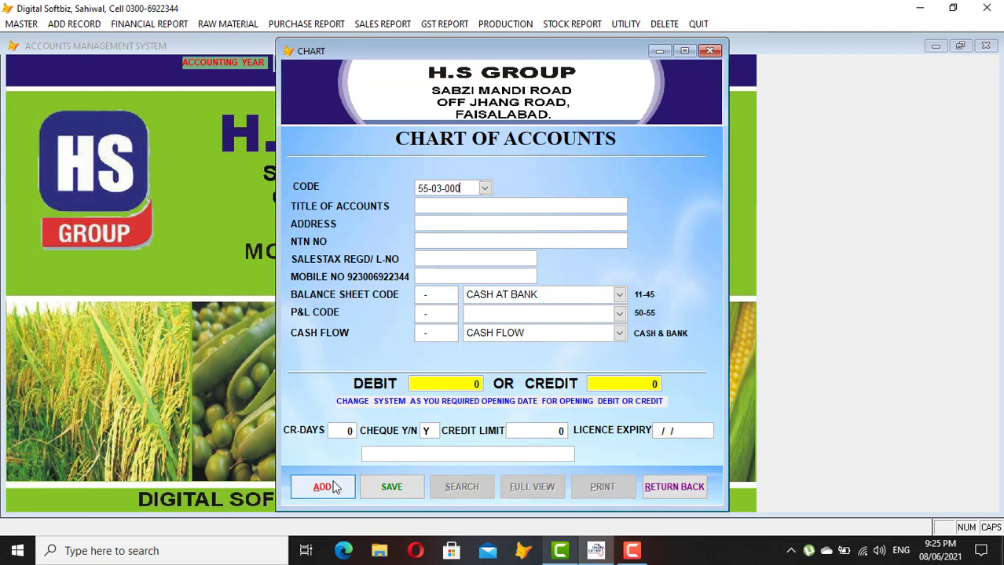
{"action": "type", "text": "FOOD EXP"}
{"action": "key", "text": "Return"}
{"action": "key", "text": "BackSpace"}
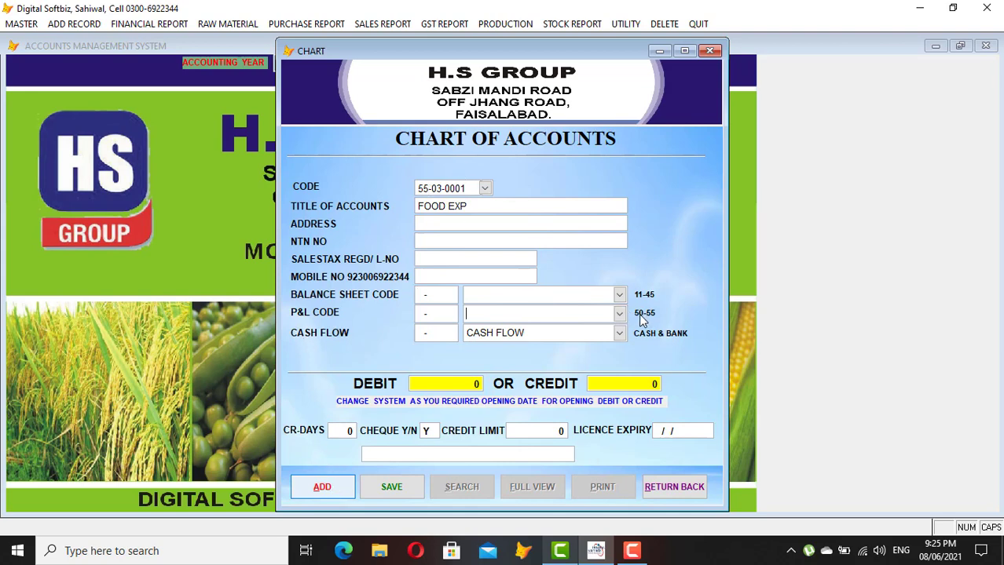
{"action": "left_click", "coordinate": [620, 313]}
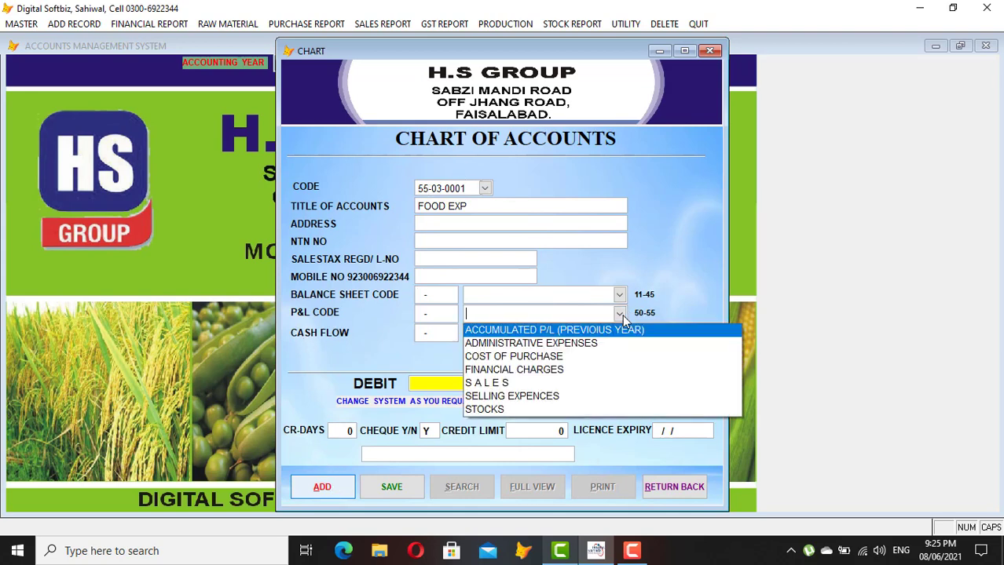
{"action": "left_click", "coordinate": [571, 342]}
{"action": "key", "text": "Return"}
{"action": "key", "text": "BackSpace"}
{"action": "key", "text": "Return"}
{"action": "key", "text": "Return"}
{"action": "key", "text": "Return"}
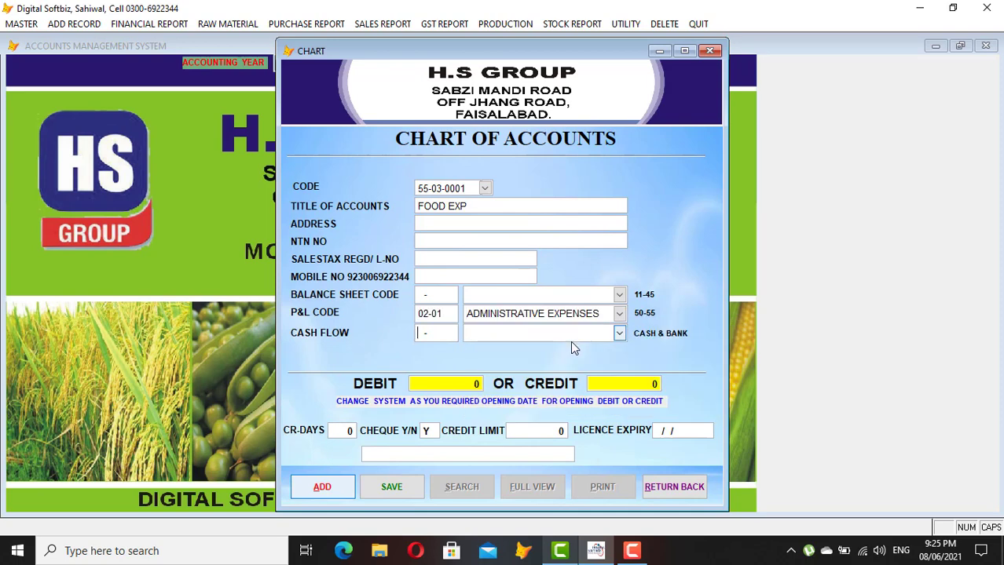
{"action": "key", "text": "Return"}
{"action": "key", "text": "Return"}
{"action": "key", "text": "Return"}
{"action": "key", "text": "Return"}
{"action": "key", "text": "Return"}
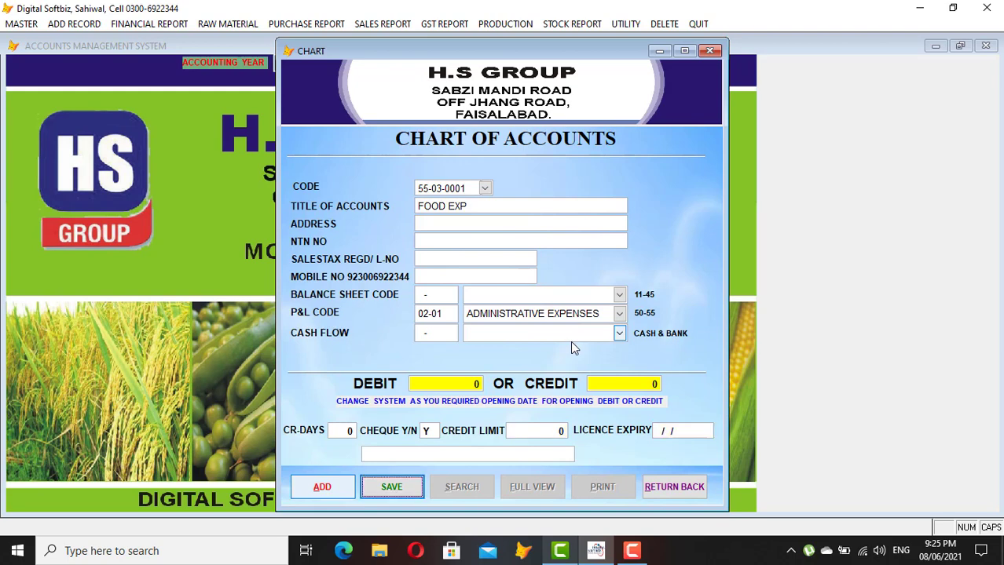
Add PETROL EXP (55-03-0002) under administrative expenses and close the chart of accounts
{"action": "key", "text": "Return"}
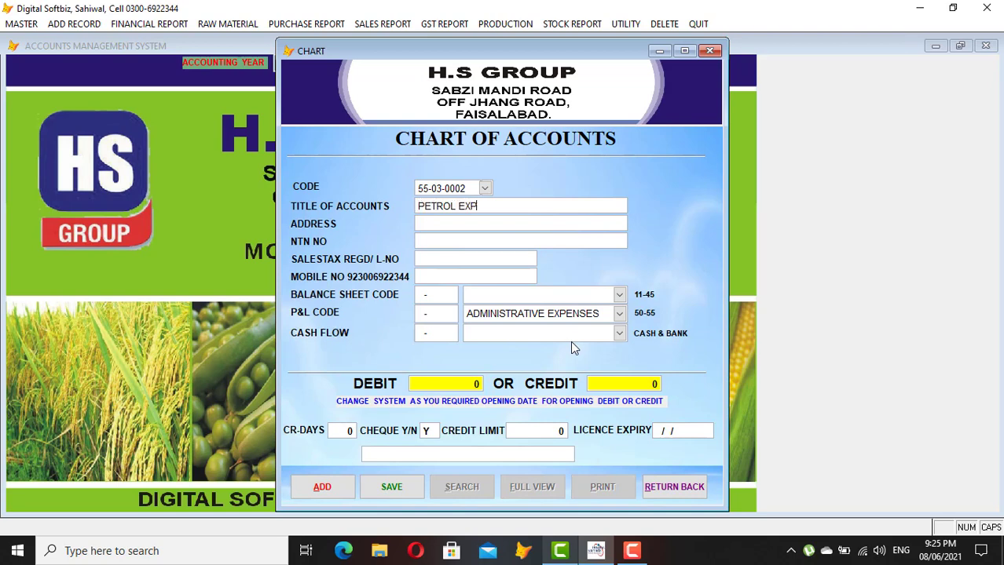
{"action": "key", "text": "Return"}
{"action": "key", "text": "Return"}
{"action": "key", "text": "Return"}
{"action": "key", "text": "Return"}
{"action": "key", "text": "Return"}
{"action": "key", "text": "Return"}
{"action": "key", "text": "Return"}
{"action": "key", "text": "Return"}
{"action": "key", "text": "Return"}
{"action": "key", "text": "Return"}
{"action": "key", "text": "Return"}
{"action": "key", "text": "Return"}
{"action": "key", "text": "Return"}
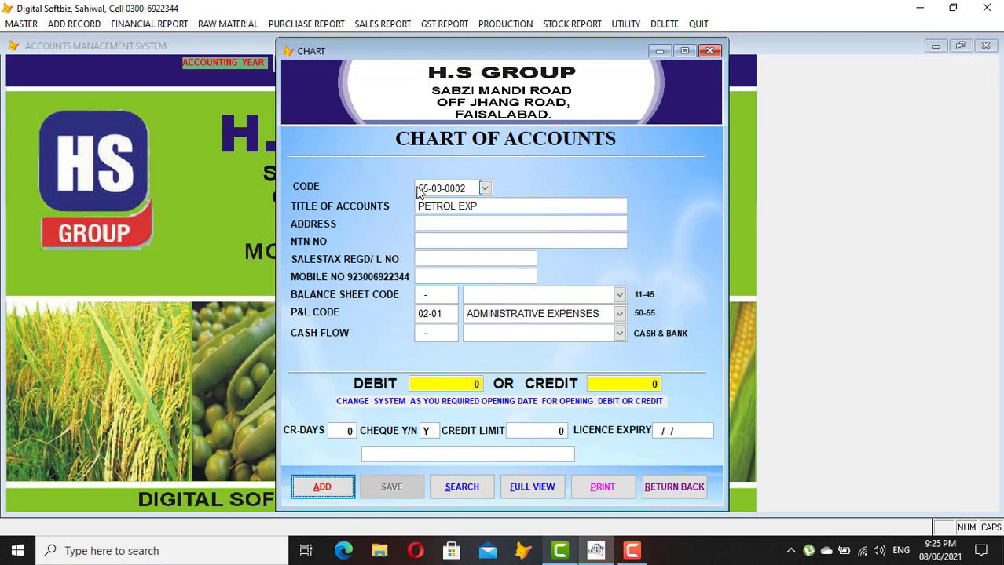
{"action": "left_click", "coordinate": [675, 495]}
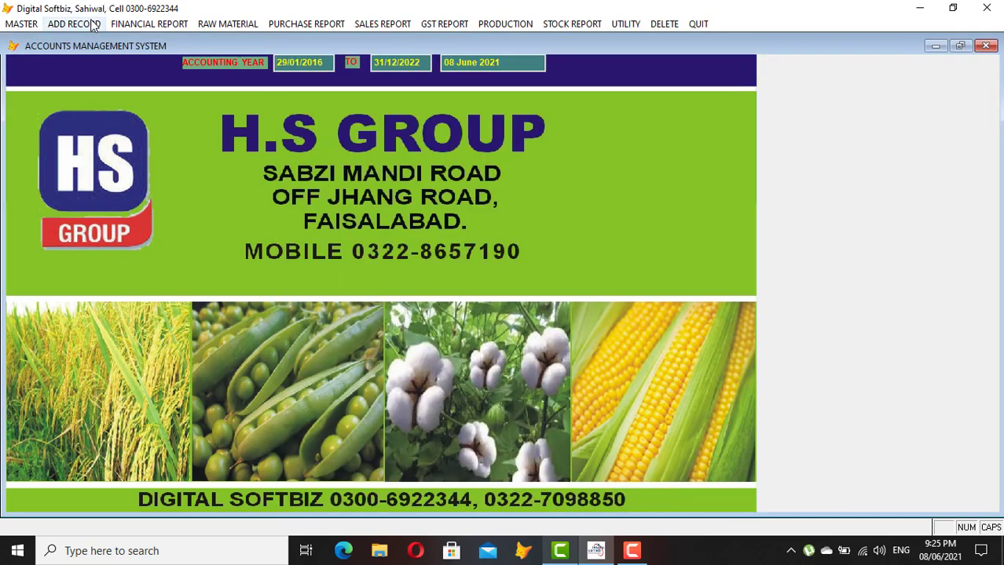
Save cash payment voucher no. 2 debiting FOOD EXP 500 for 'LUNCH , TEA,' and close it
{"action": "left_click", "coordinate": [93, 25]}
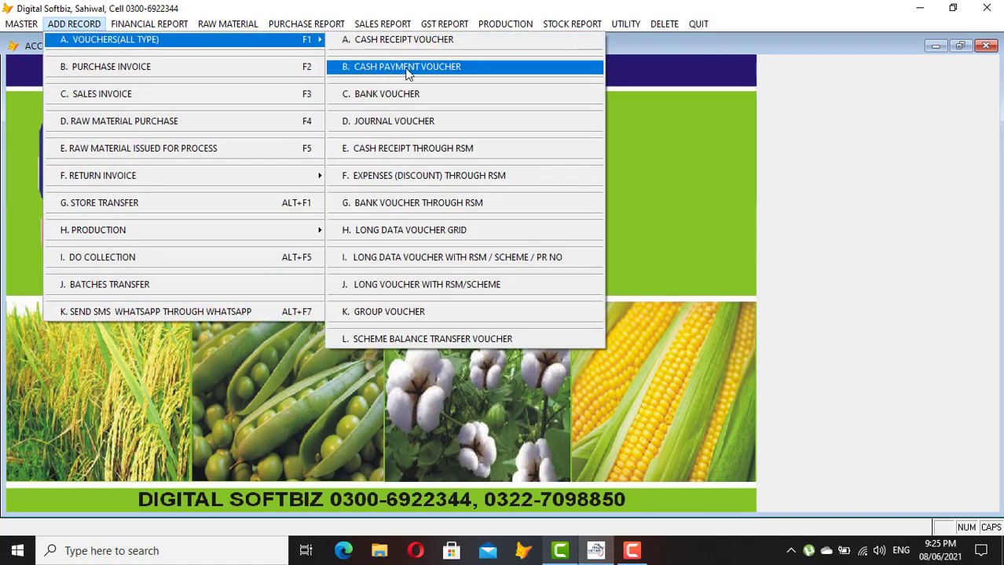
{"action": "left_click", "coordinate": [450, 68]}
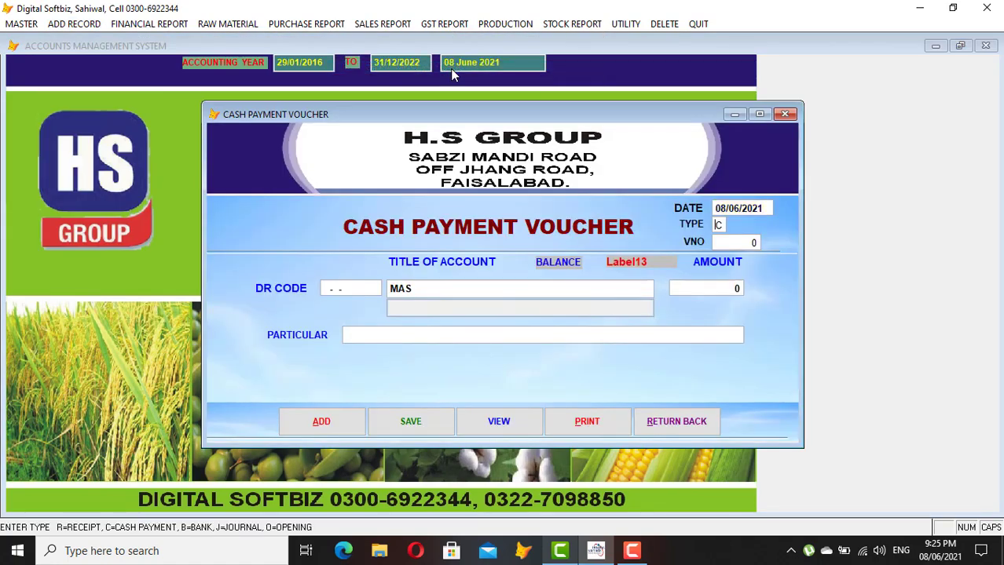
{"action": "key", "text": "Return"}
{"action": "type", "text": "FOOD"}
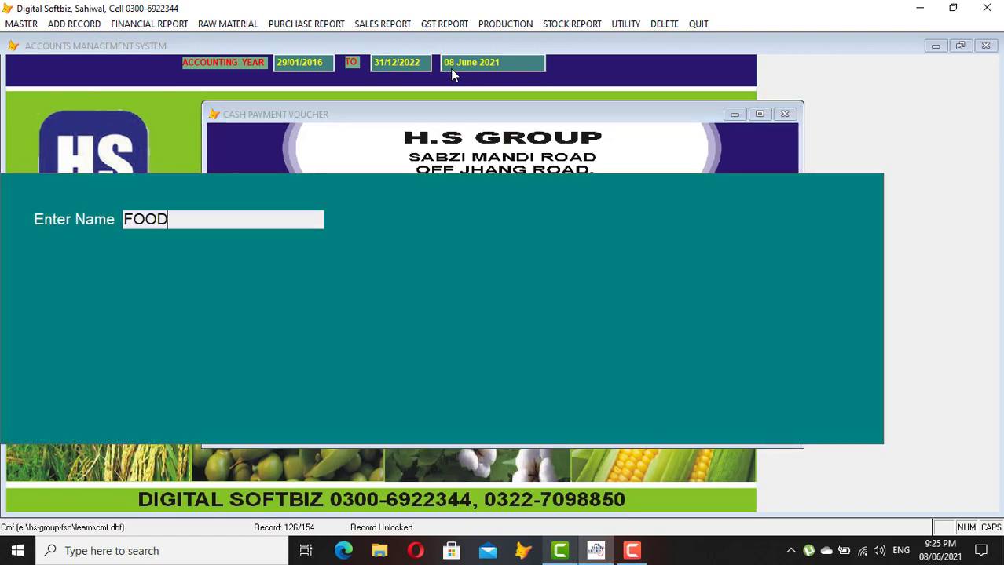
{"action": "key", "text": "Return"}
{"action": "key", "text": "Return"}
{"action": "type", "text": "500"}
{"action": "key", "text": "Return"}
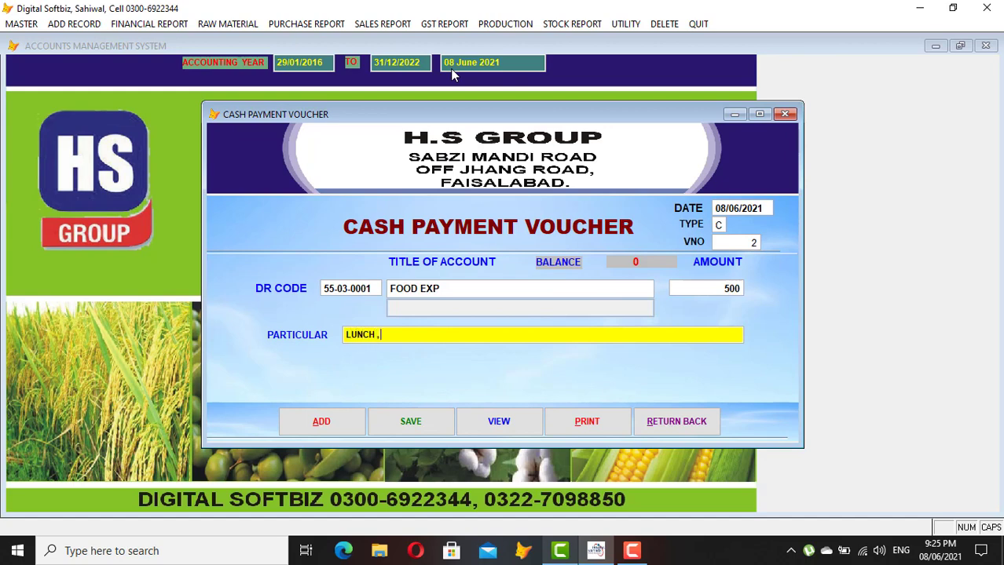
{"action": "key", "text": "Return"}
{"action": "key", "text": "Return"}
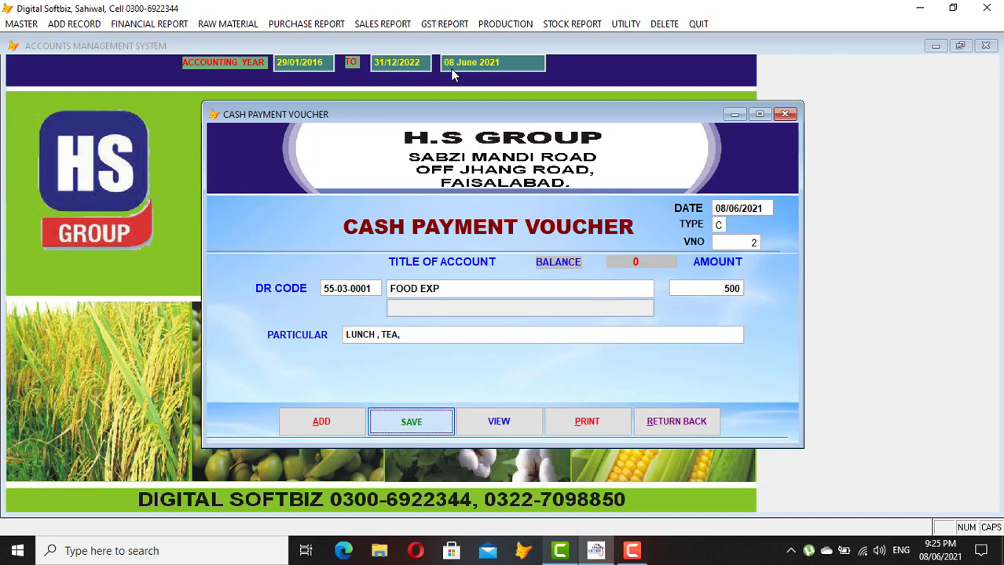
{"action": "left_click", "coordinate": [702, 417]}
{"action": "left_click", "coordinate": [167, 24]}
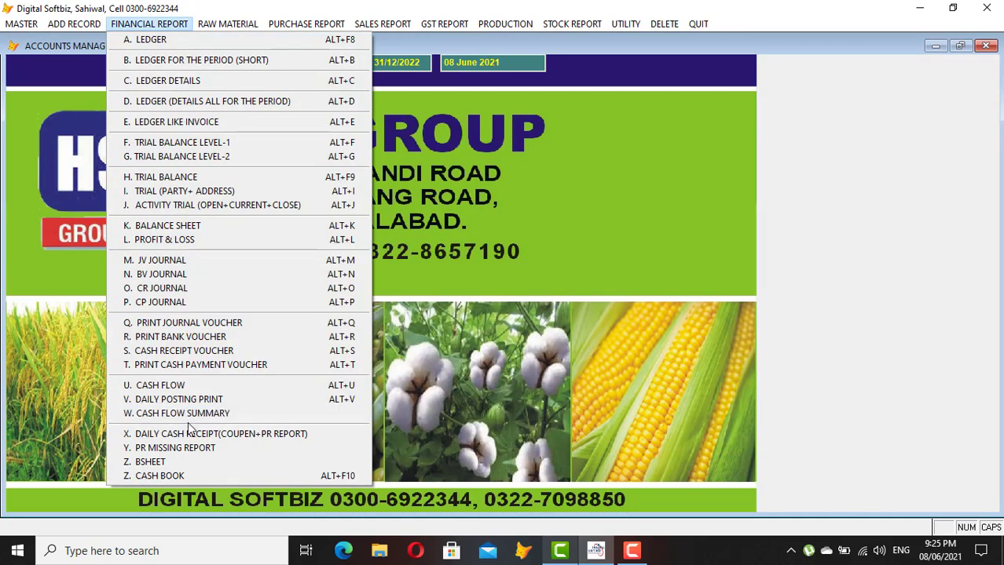
{"action": "left_click", "coordinate": [160, 476]}
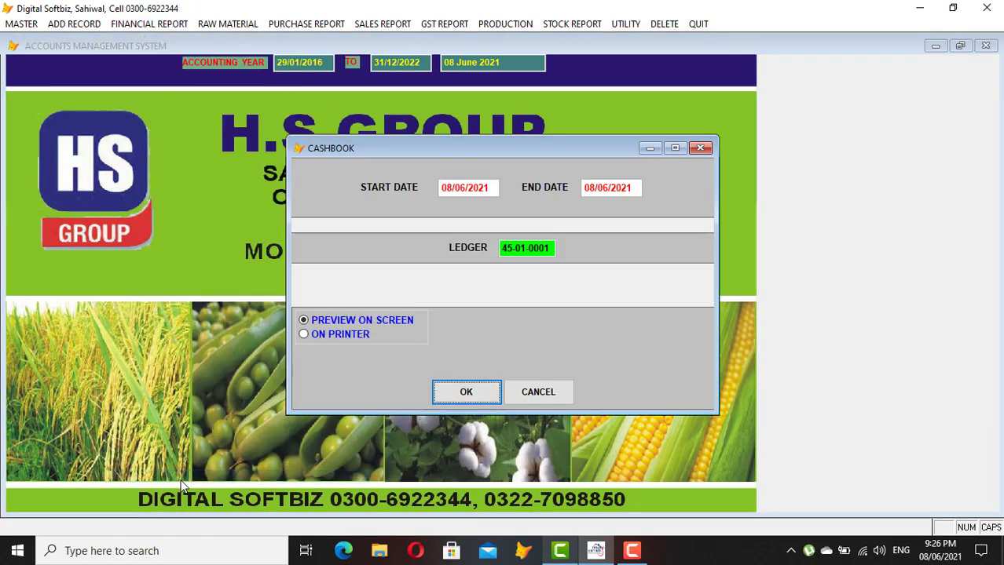
{"action": "left_click", "coordinate": [466, 392]}
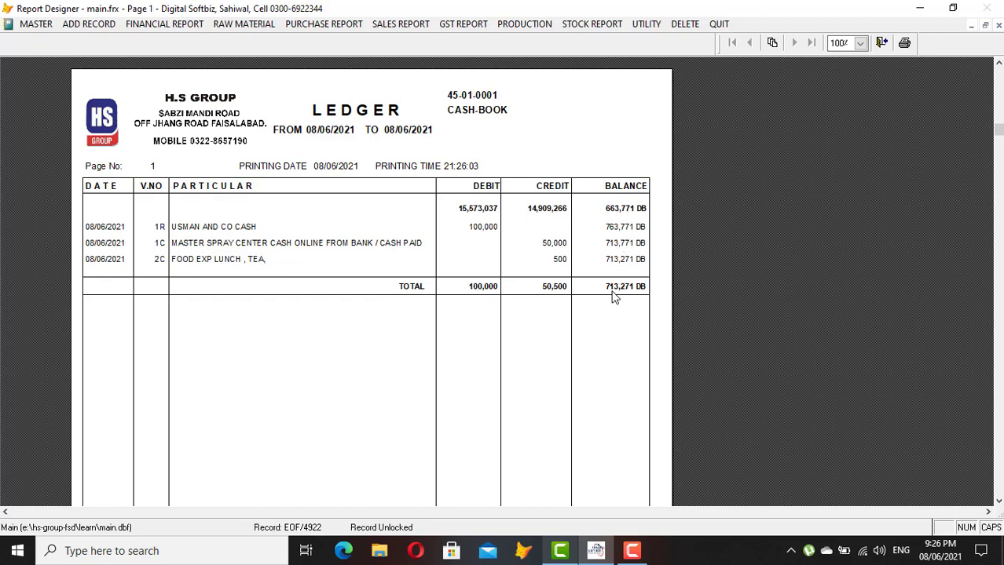
{"action": "key", "text": "Escape"}
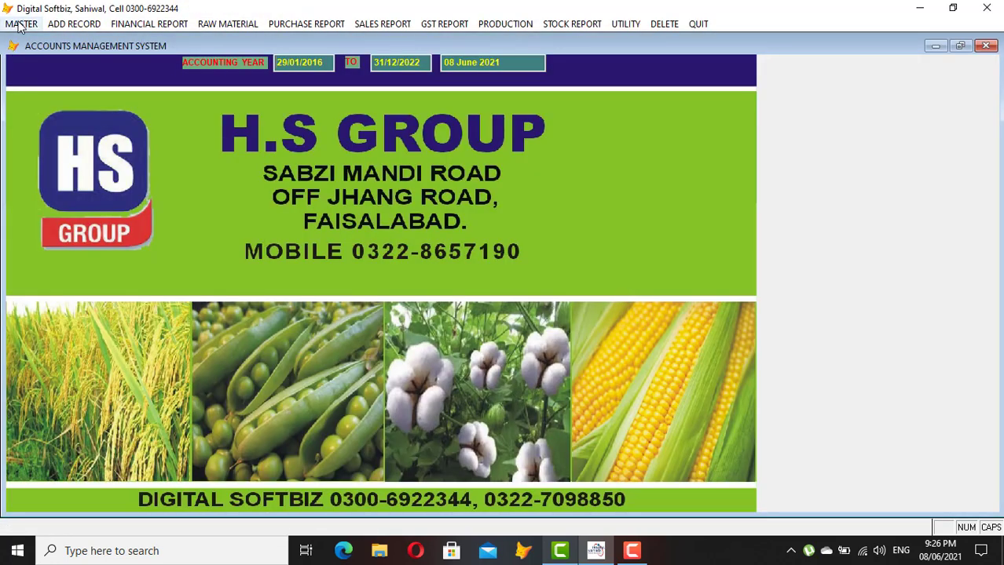
Open a journal voucher, close it unsaved, and reopen the VOUCHERS (ALL TYPE) list
{"action": "left_click", "coordinate": [22, 24]}
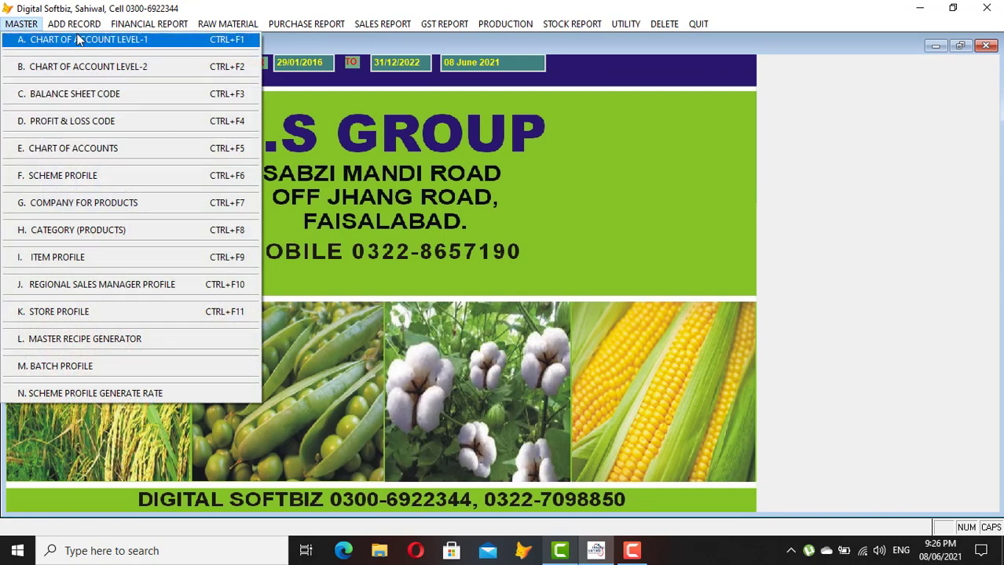
{"action": "mouse_move", "coordinate": [74, 24]}
{"action": "mouse_move", "coordinate": [242, 45]}
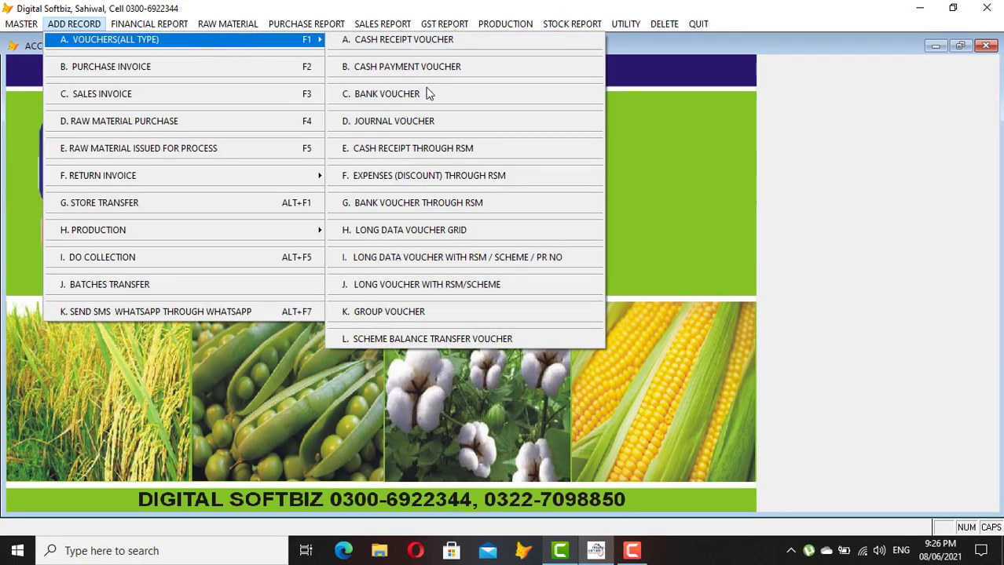
{"action": "left_click", "coordinate": [420, 121]}
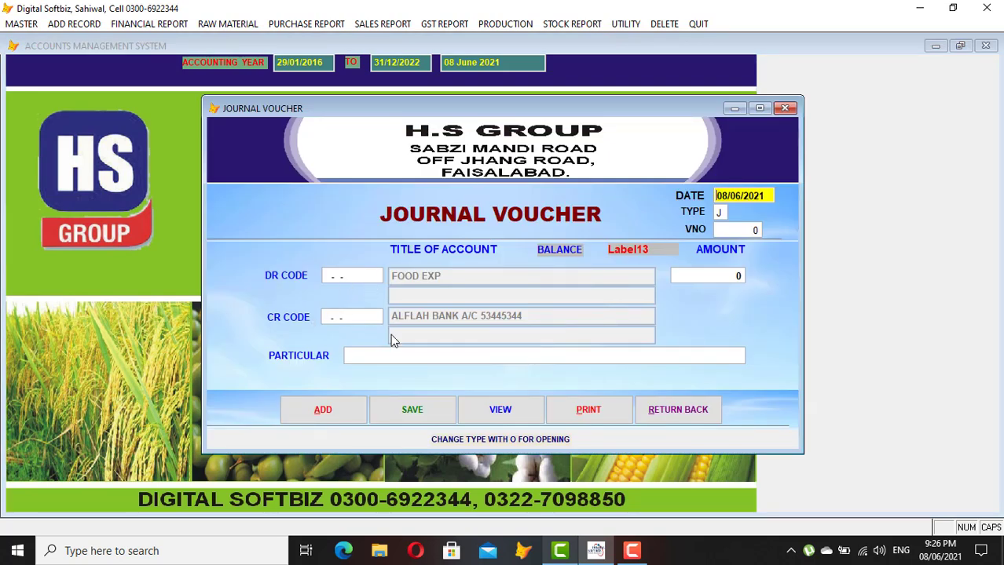
{"action": "left_click", "coordinate": [711, 413]}
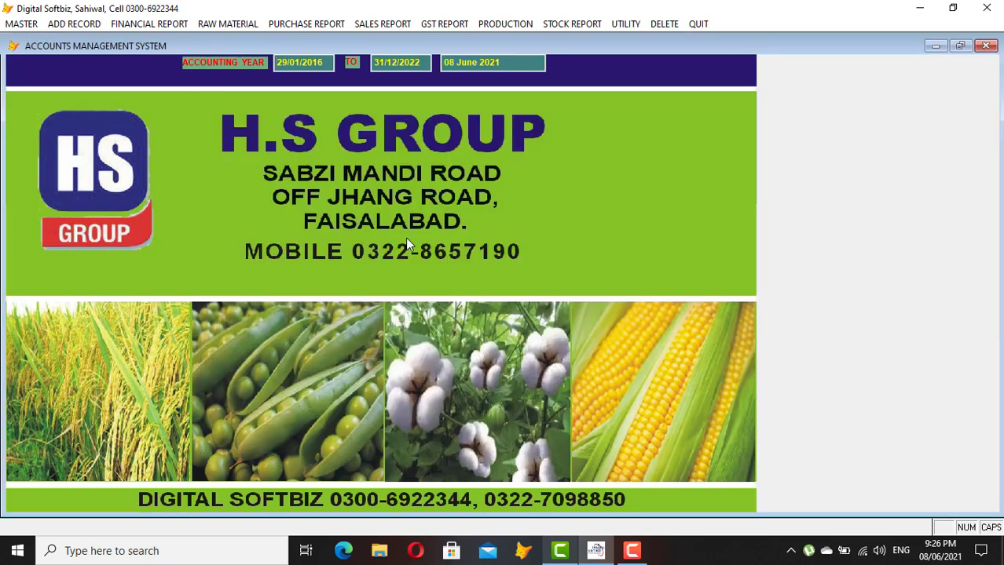
{"action": "left_click", "coordinate": [75, 24]}
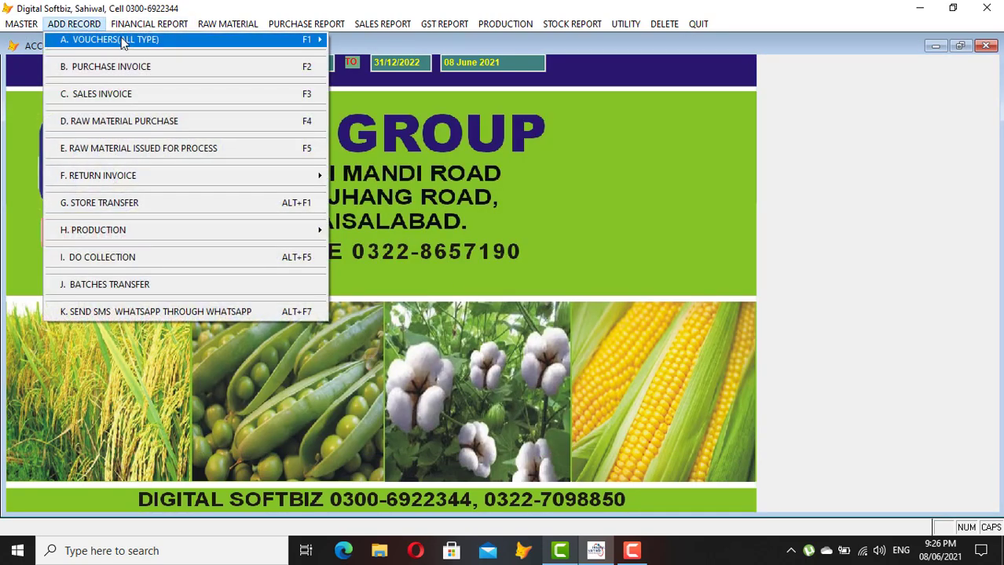
{"action": "mouse_move", "coordinate": [183, 45]}
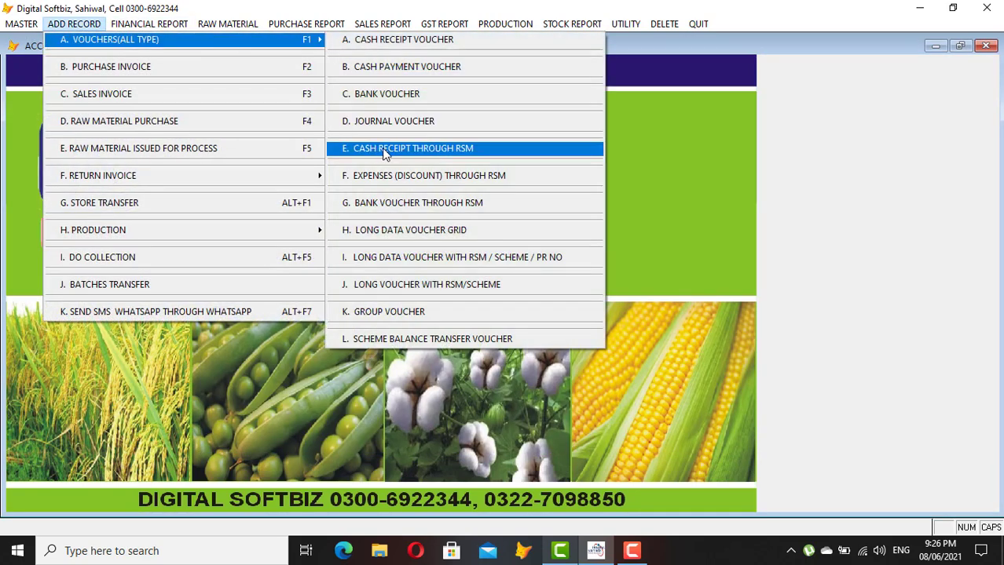
{"action": "left_click", "coordinate": [475, 150]}
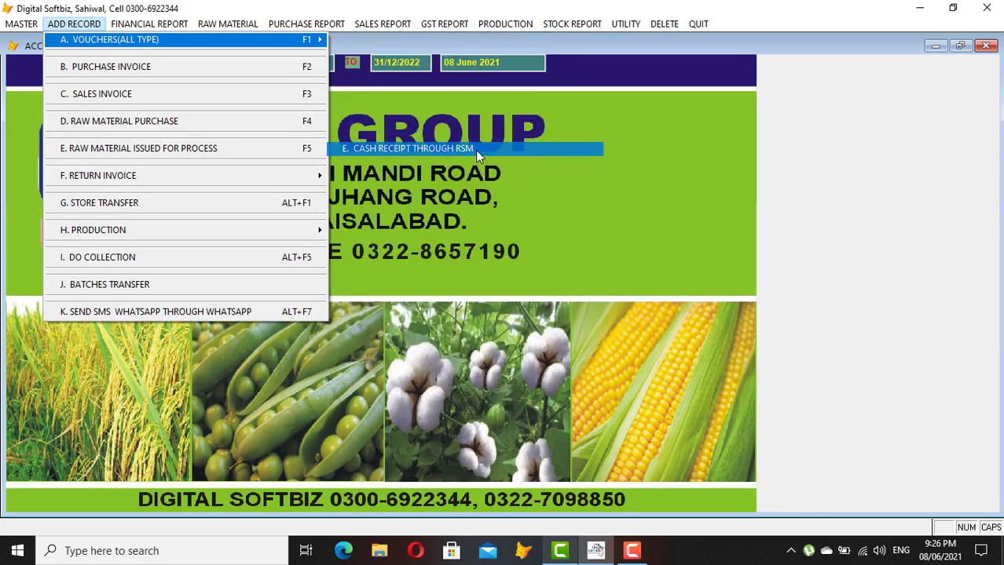
{"action": "key", "text": "Return"}
{"action": "key", "text": "Return"}
{"action": "key", "text": "Return"}
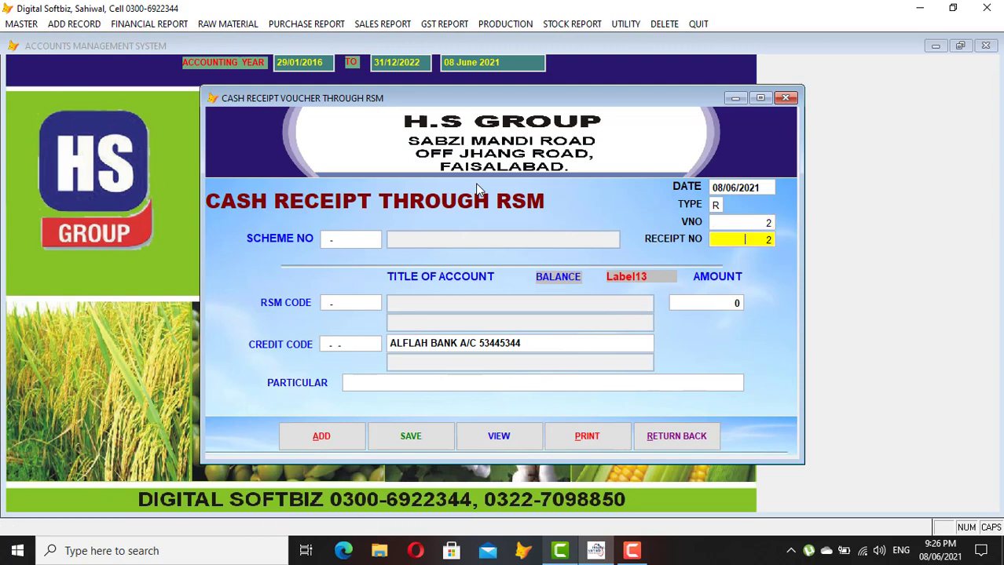
{"action": "type", "text": "0101"}
{"action": "key", "text": "Return"}
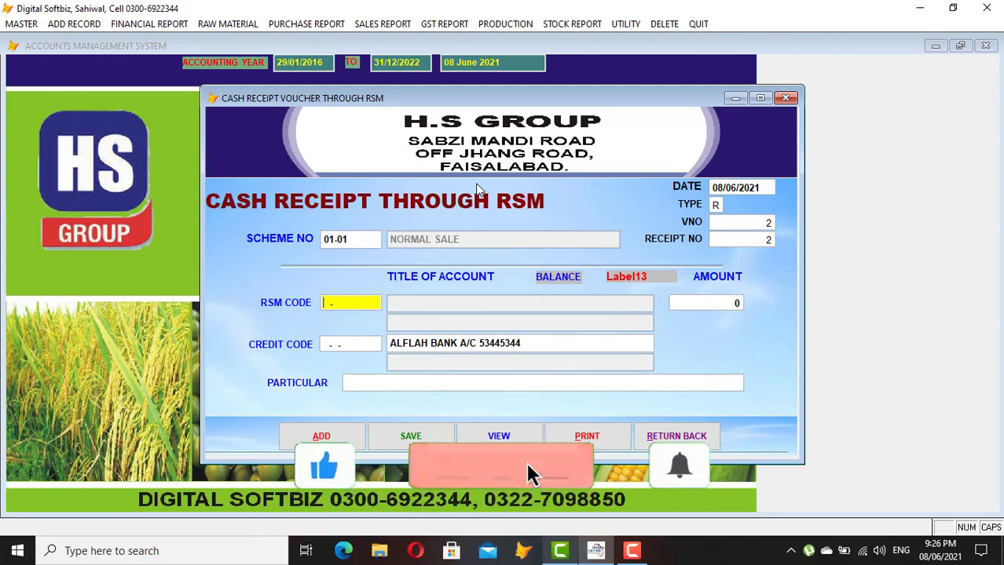
{"action": "type", "text": "A"}
{"action": "key", "text": "Return"}
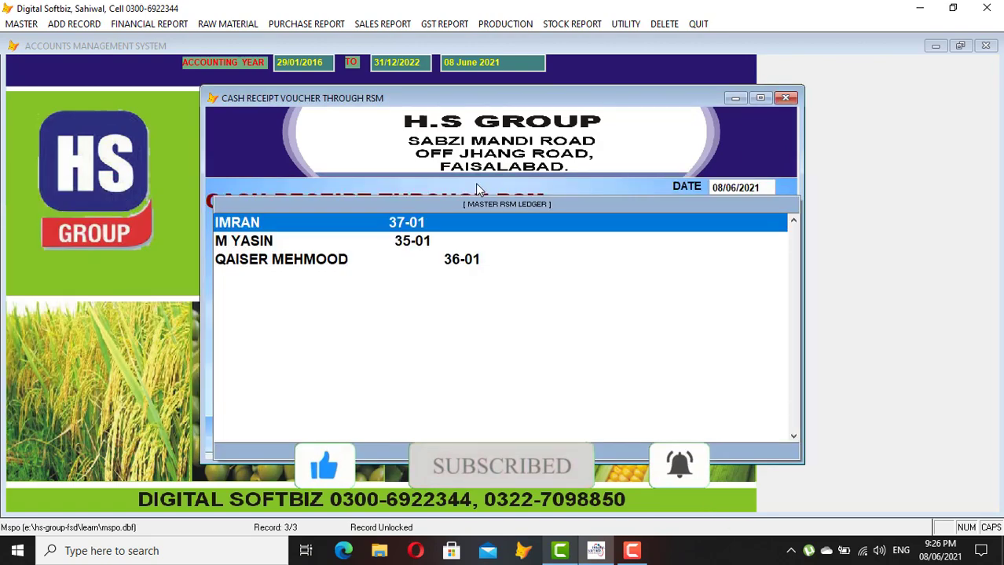
{"action": "key", "text": "Down"}
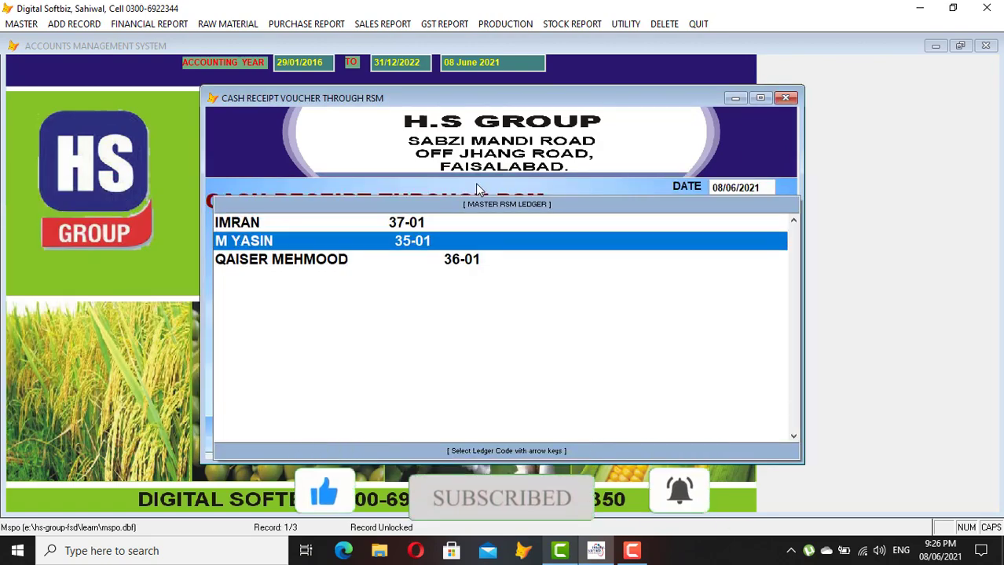
{"action": "key", "text": "Return"}
Credit AL GHANI TRADERS 1,750 with particular 'CASH', save and close the voucher
{"action": "key", "text": "Return"}
{"action": "key", "text": "Return"}
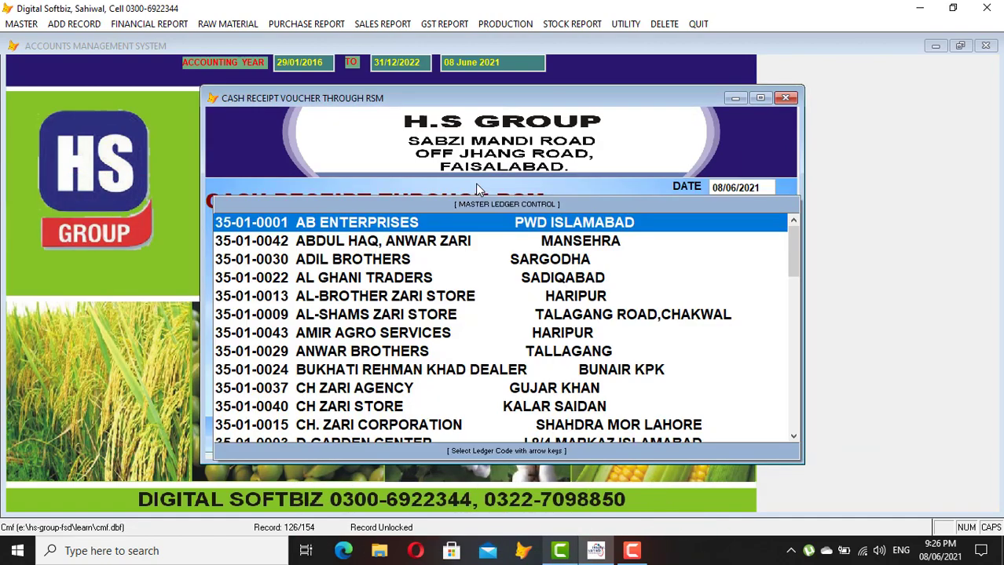
{"action": "key", "text": "Down"}
{"action": "key", "text": "Down"}
{"action": "key", "text": "Down"}
{"action": "key", "text": "Return"}
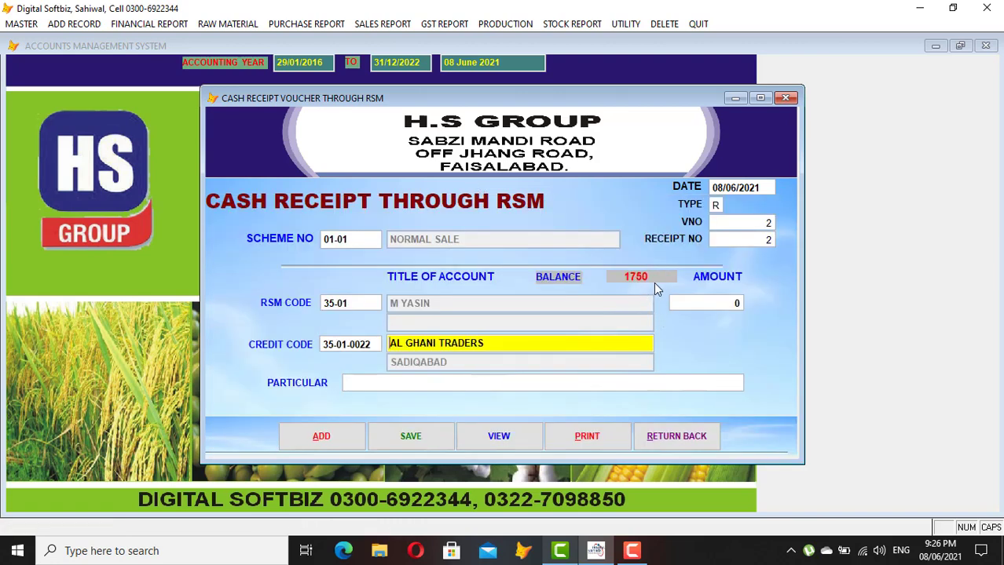
{"action": "key", "text": "Return"}
{"action": "type", "text": "1,"}
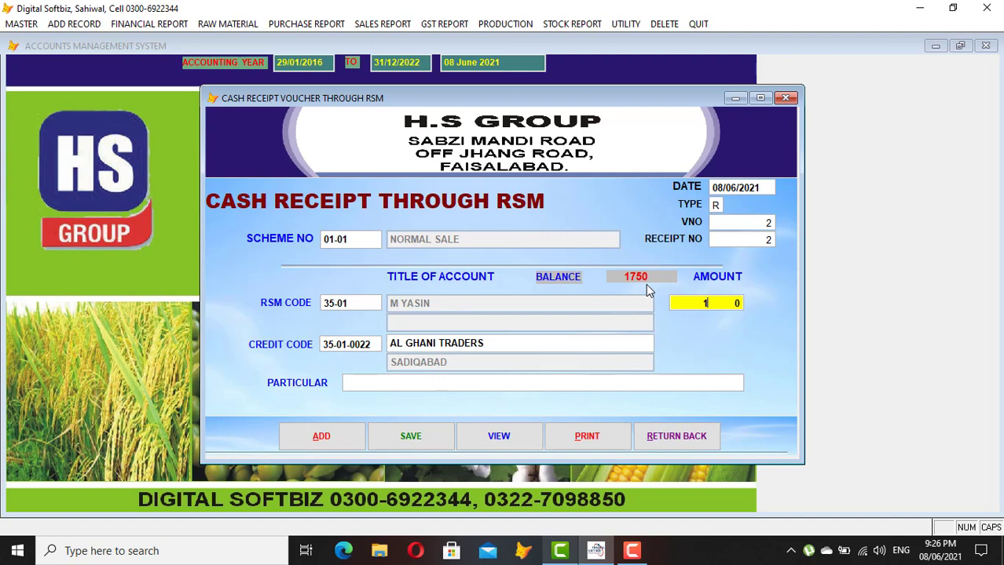
{"action": "type", "text": "750"}
{"action": "key", "text": "Return"}
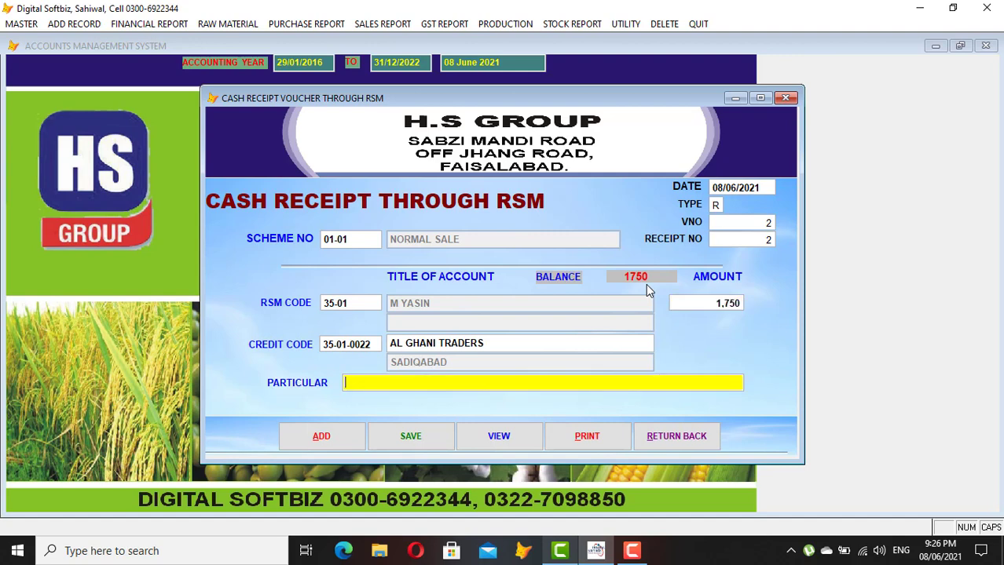
{"action": "type", "text": "CASH"}
{"action": "key", "text": "Return"}
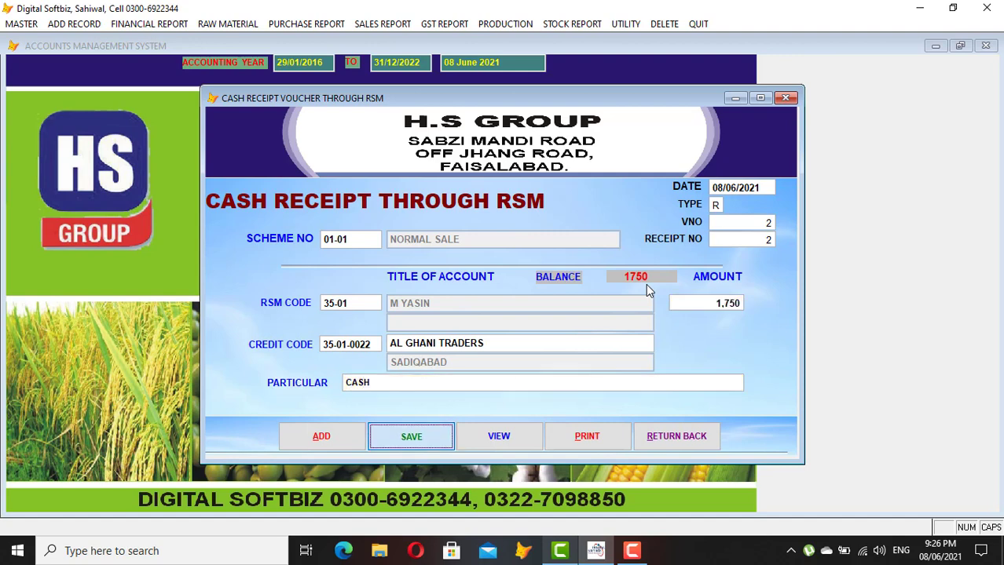
{"action": "key", "text": "Return"}
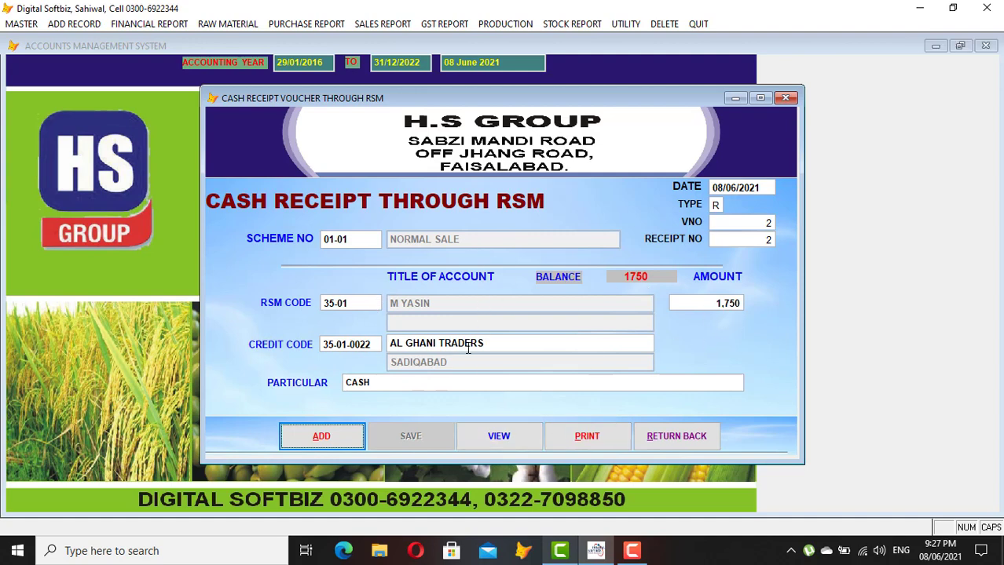
{"action": "left_click", "coordinate": [669, 437]}
{"action": "left_click", "coordinate": [407, 28]}
{"action": "mouse_move", "coordinate": [516, 259]}
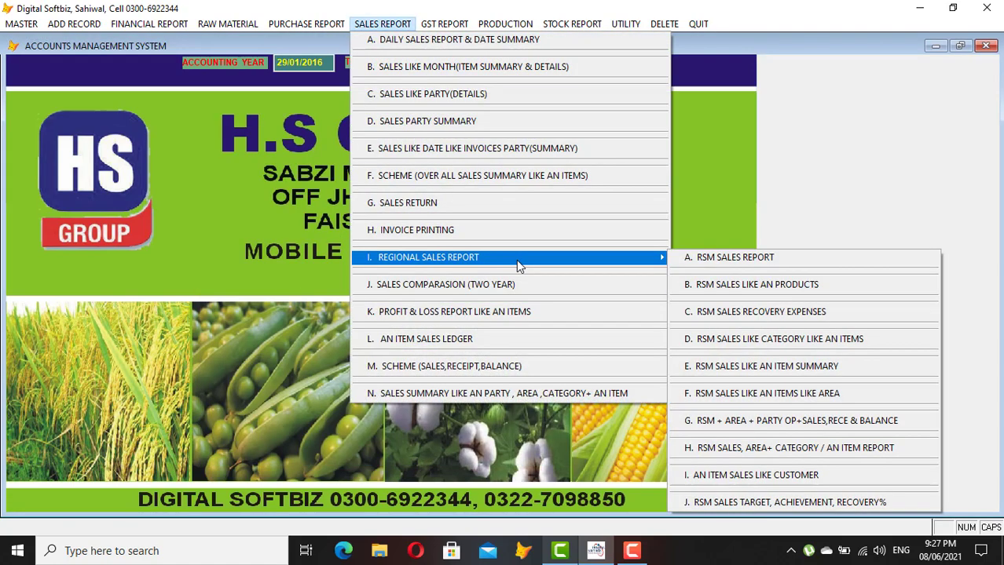
{"action": "left_click", "coordinate": [730, 261]}
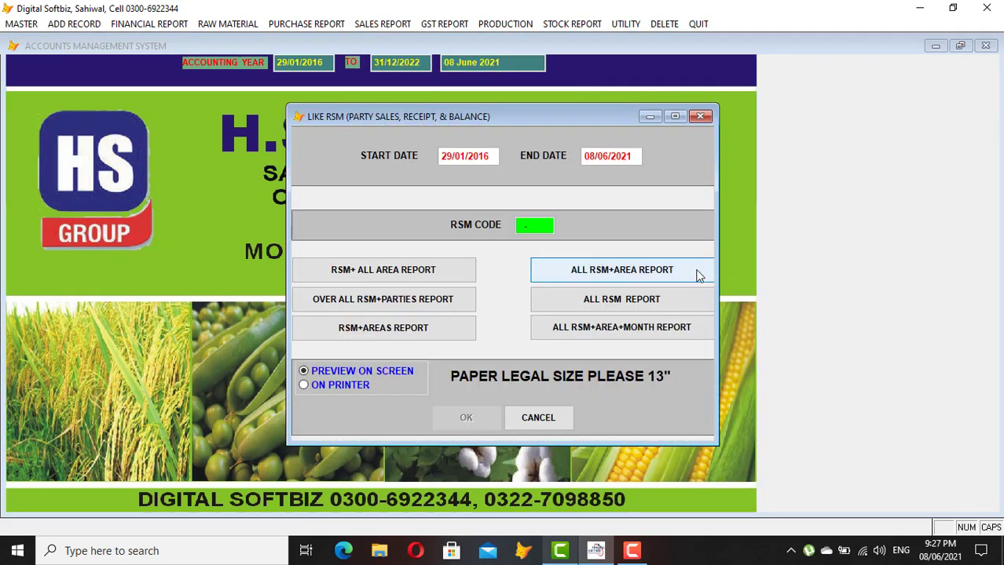
{"action": "key", "text": "Return"}
{"action": "key", "text": "Return"}
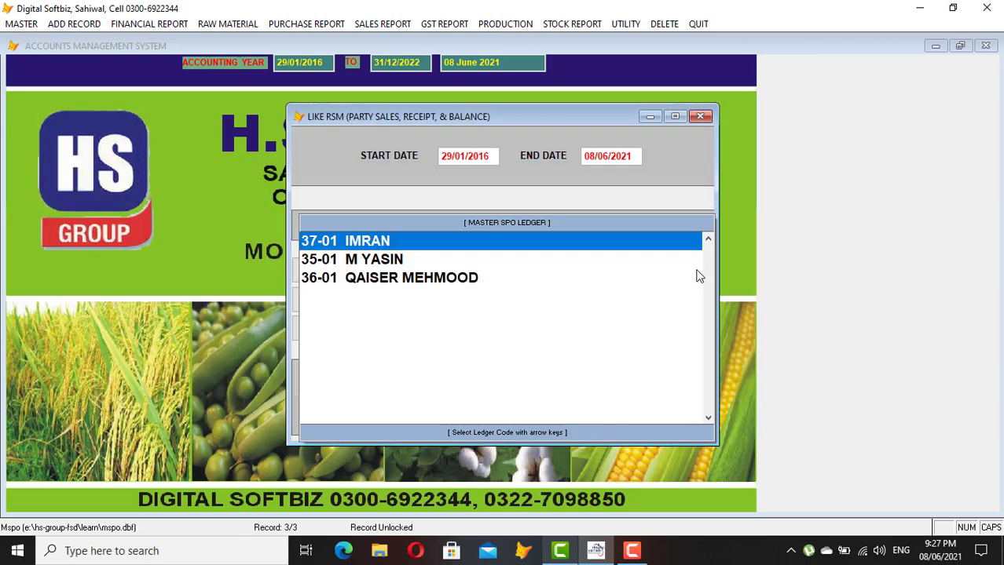
{"action": "key", "text": "Down"}
{"action": "key", "text": "Return"}
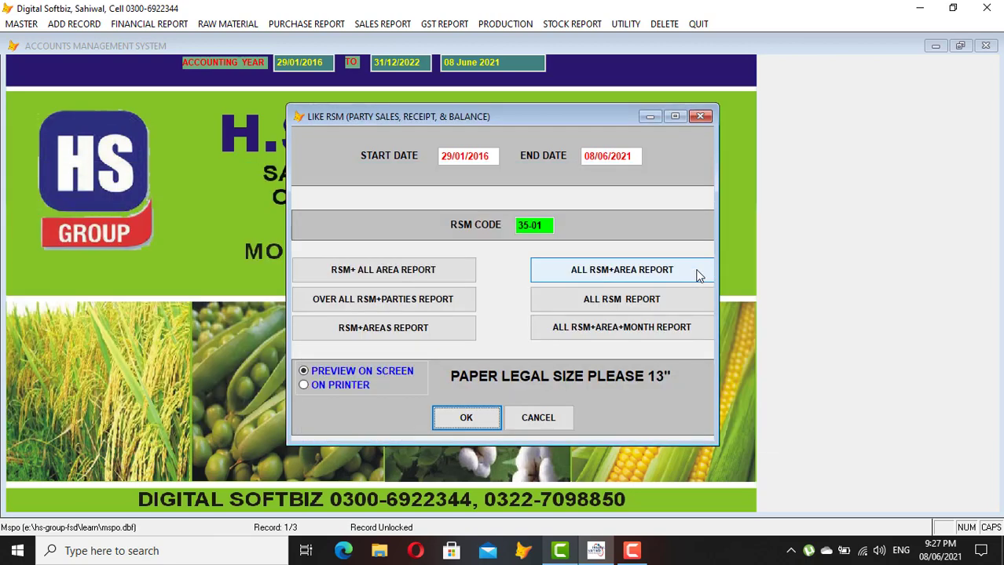
{"action": "key", "text": "Return"}
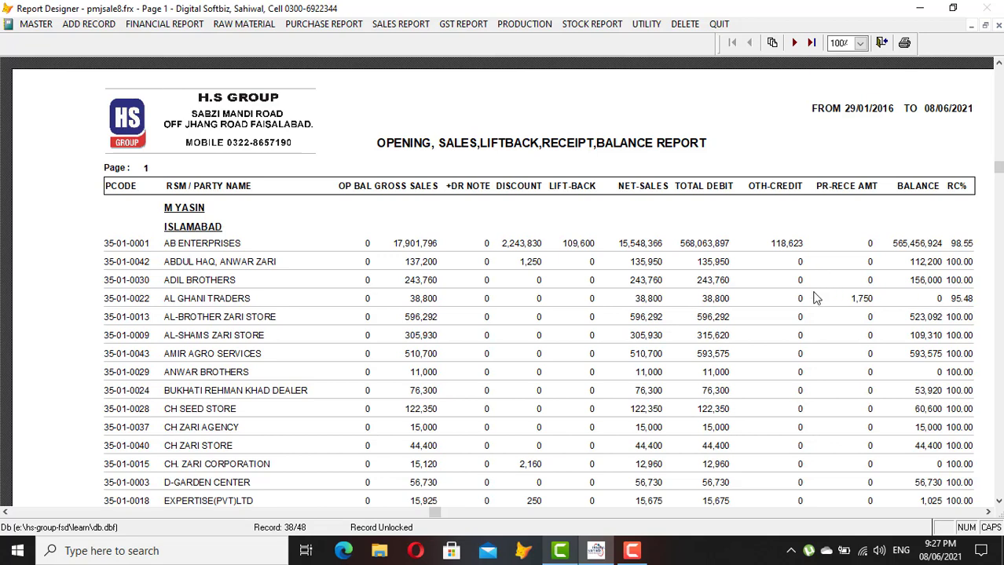
{"action": "key", "text": "Escape"}
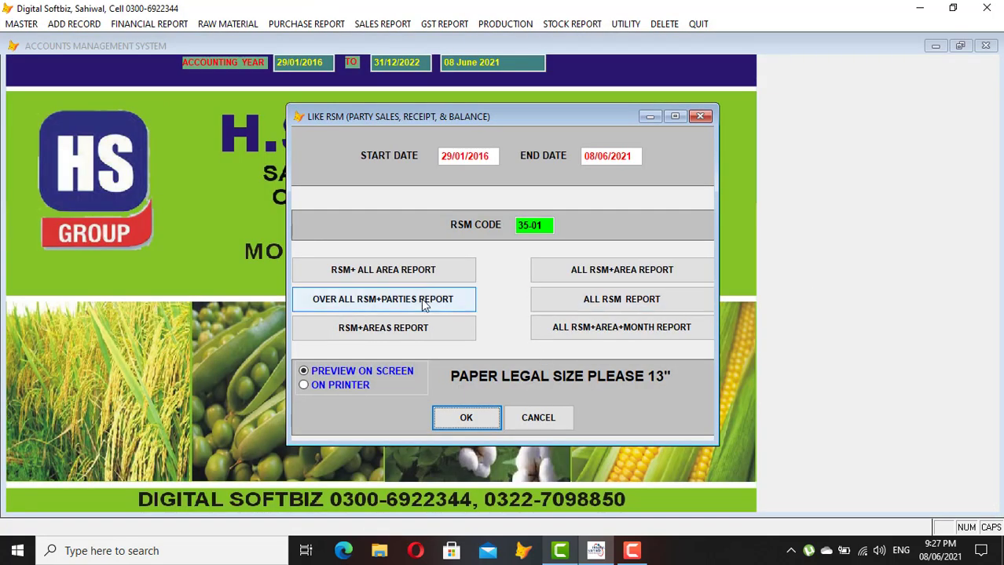
{"action": "left_click", "coordinate": [380, 305]}
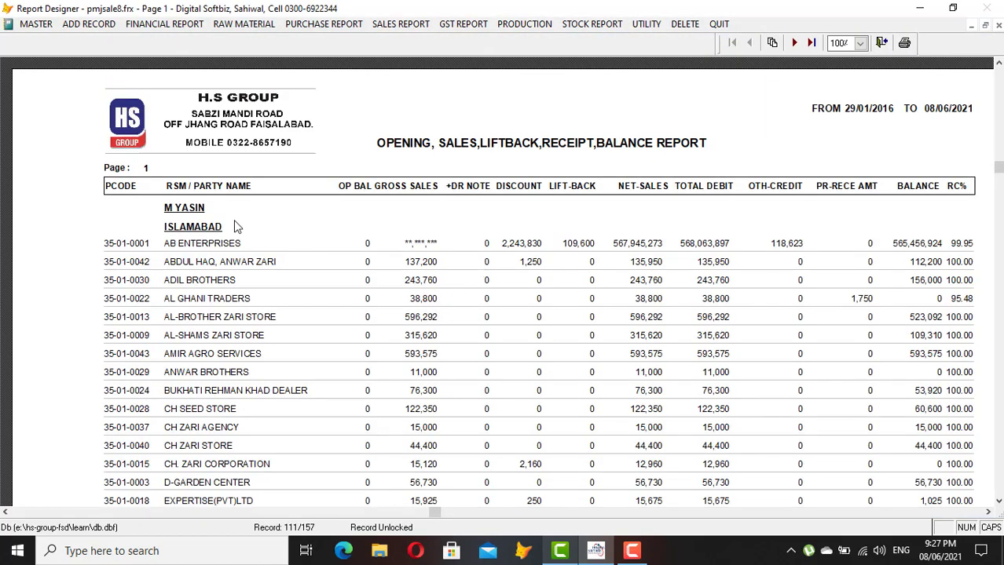
{"action": "scroll", "coordinate": [253, 338], "scroll_direction": "down", "scroll_amount": 3}
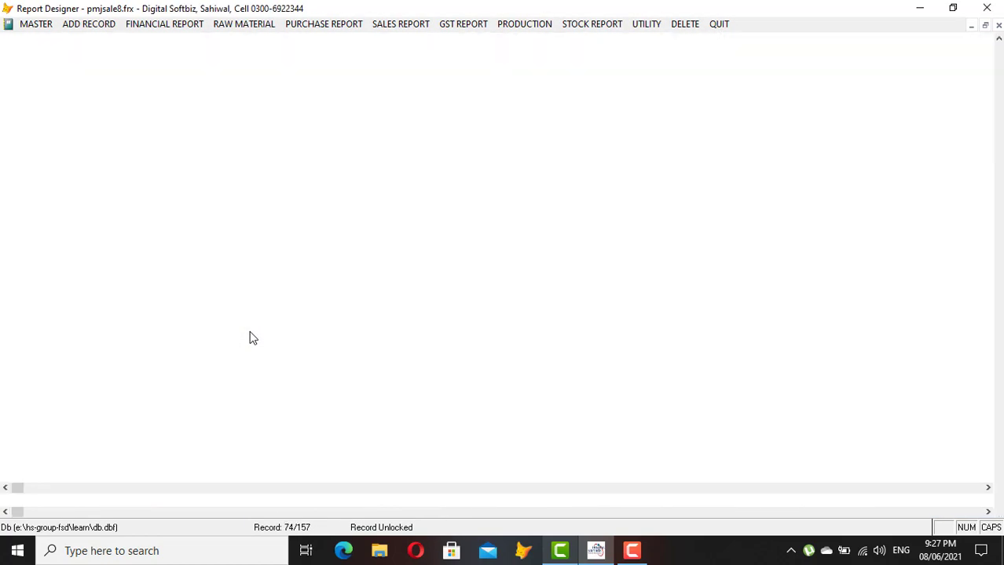
{"action": "key", "text": "Escape"}
Start a new Long Data Voucher Grid entry with a 500 debit to FOOD EXP
{"action": "left_click", "coordinate": [534, 422]}
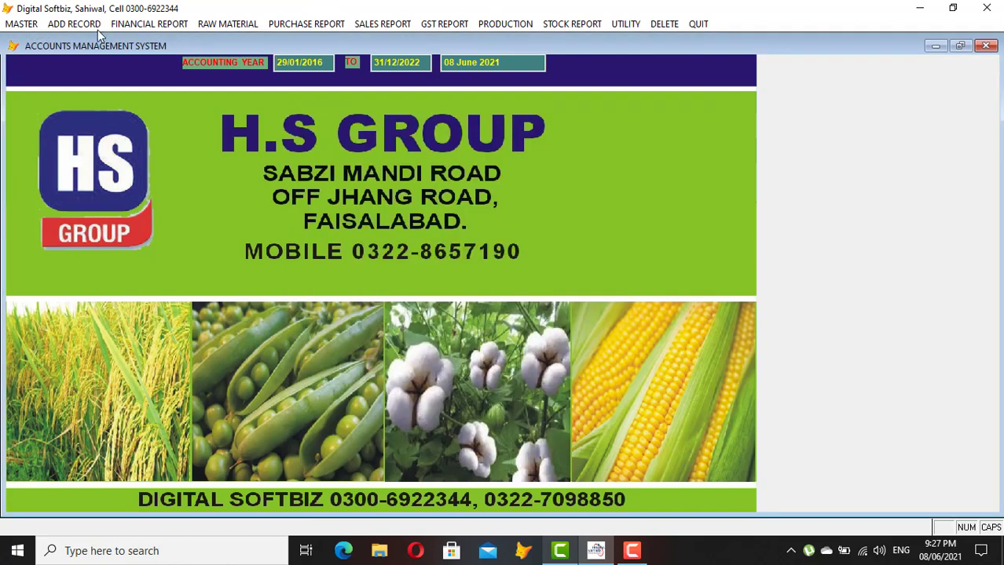
{"action": "left_click", "coordinate": [74, 26]}
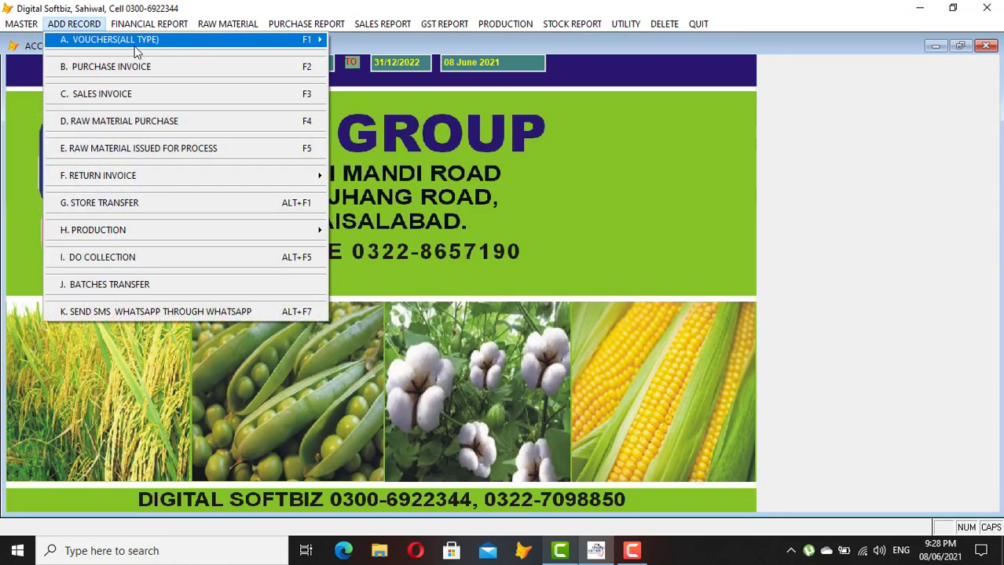
{"action": "mouse_move", "coordinate": [298, 46]}
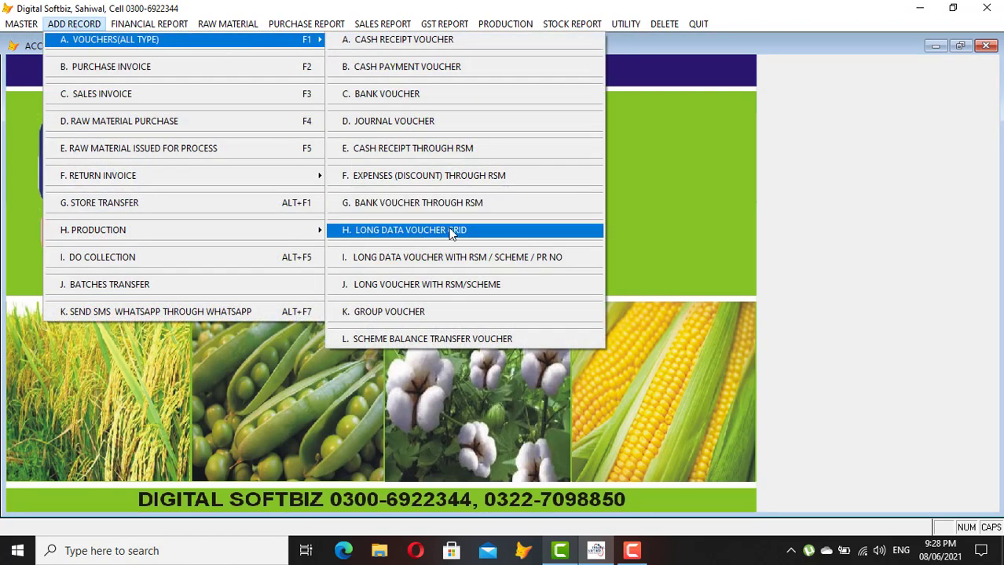
{"action": "left_click", "coordinate": [452, 232]}
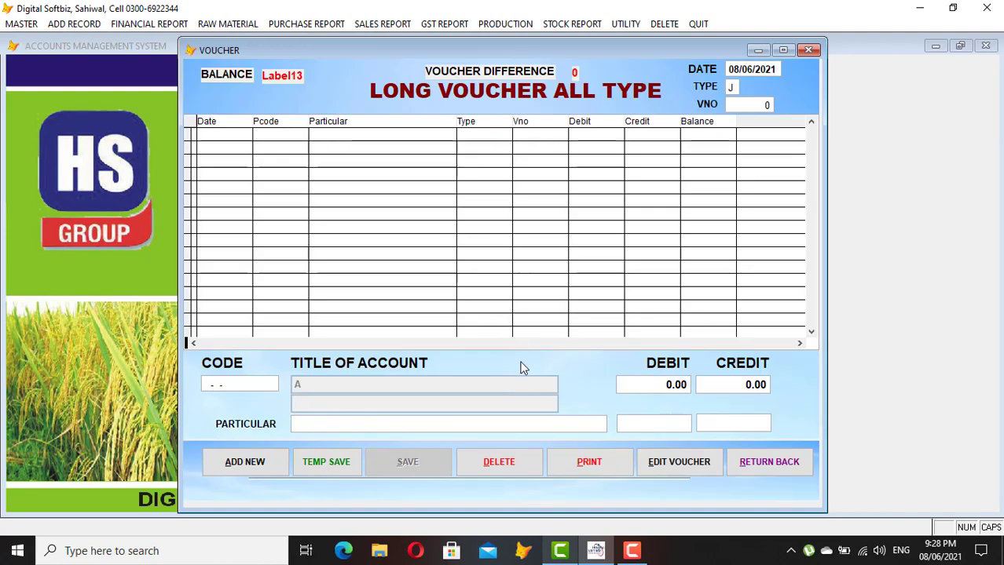
{"action": "left_click", "coordinate": [264, 465]}
{"action": "key", "text": "Return"}
{"action": "key", "text": "Return"}
{"action": "key", "text": "Return"}
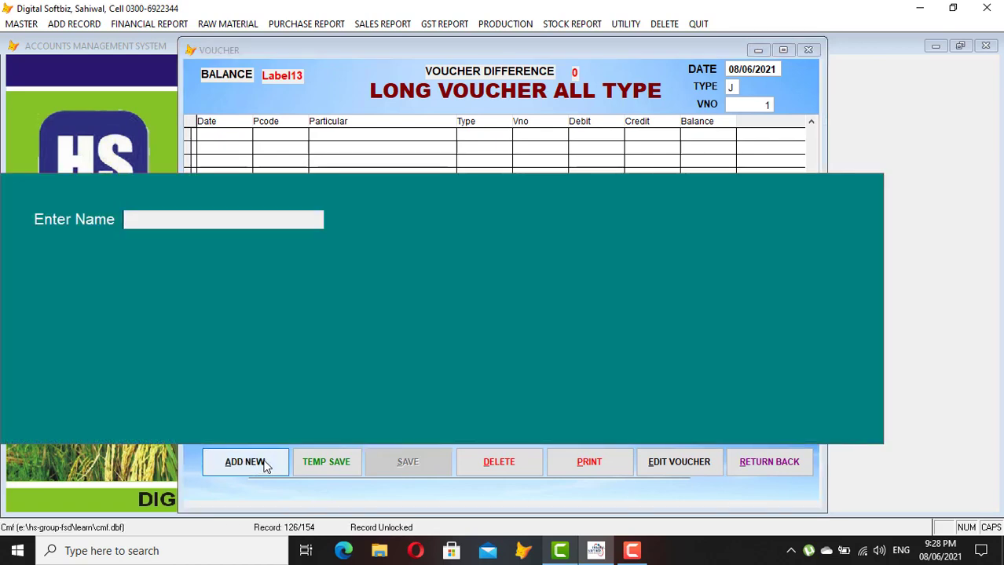
{"action": "type", "text": "FOOD"}
{"action": "key", "text": "Return"}
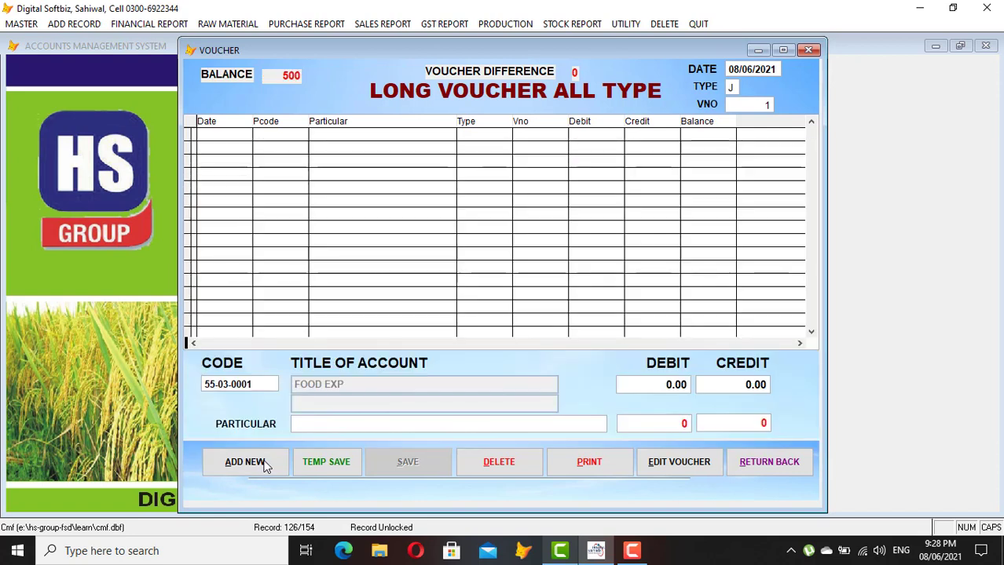
{"action": "type", "text": "500"}
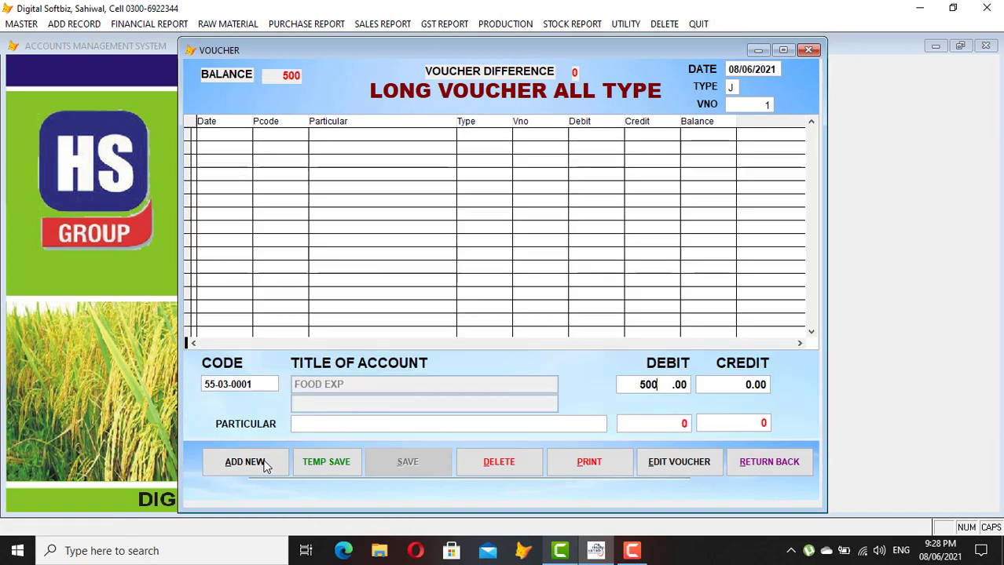
{"action": "key", "text": "Return"}
{"action": "key", "text": "Return"}
{"action": "key", "text": "Return"}
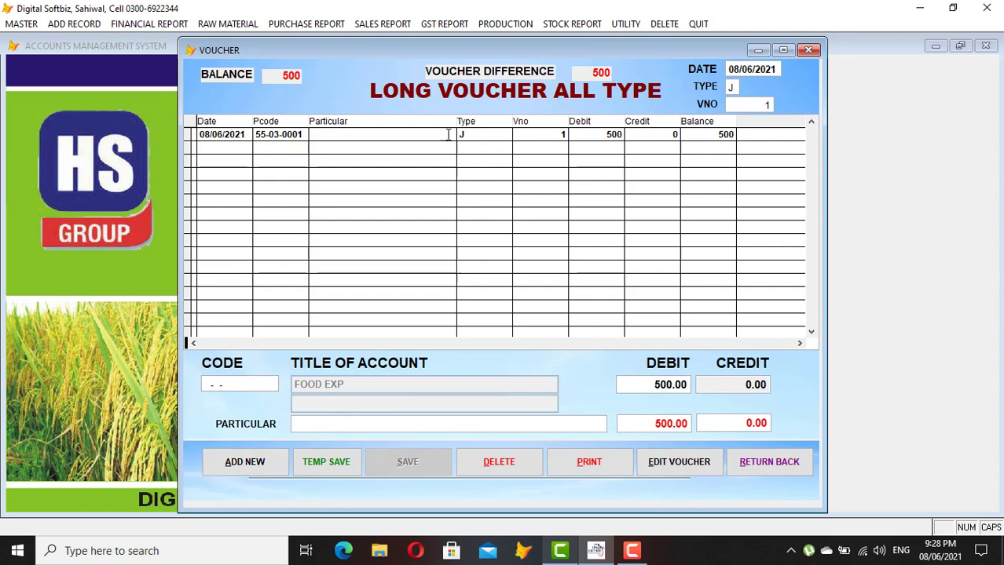
Add a second line debiting PETROL EXP 1000
{"action": "key", "text": "Return"}
{"action": "type", "text": "PE"}
{"action": "key", "text": "Return"}
{"action": "key", "text": "Down"}
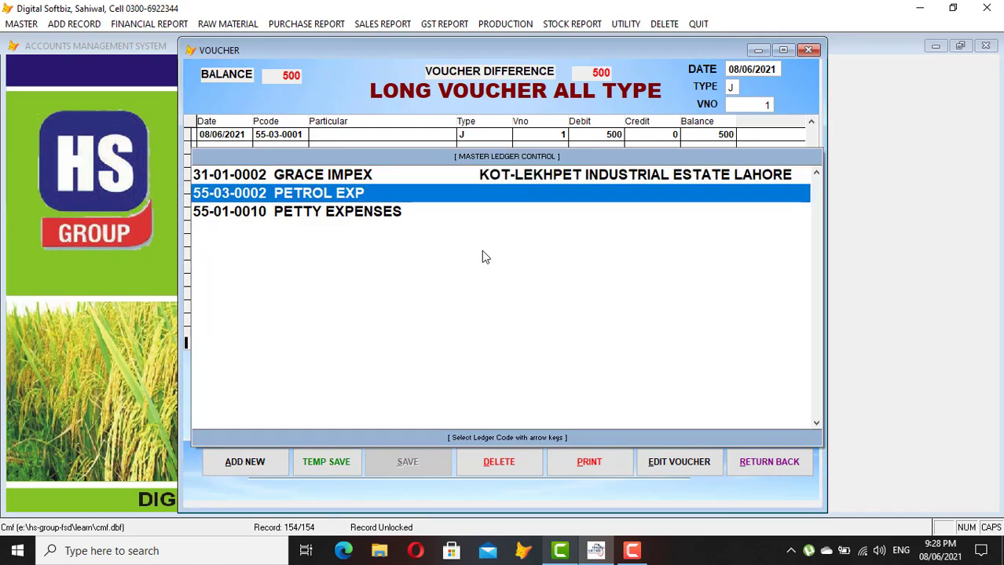
{"action": "key", "text": "Return"}
{"action": "type", "text": "1000"}
{"action": "key", "text": "Return"}
{"action": "key", "text": "Return"}
{"action": "key", "text": "Return"}
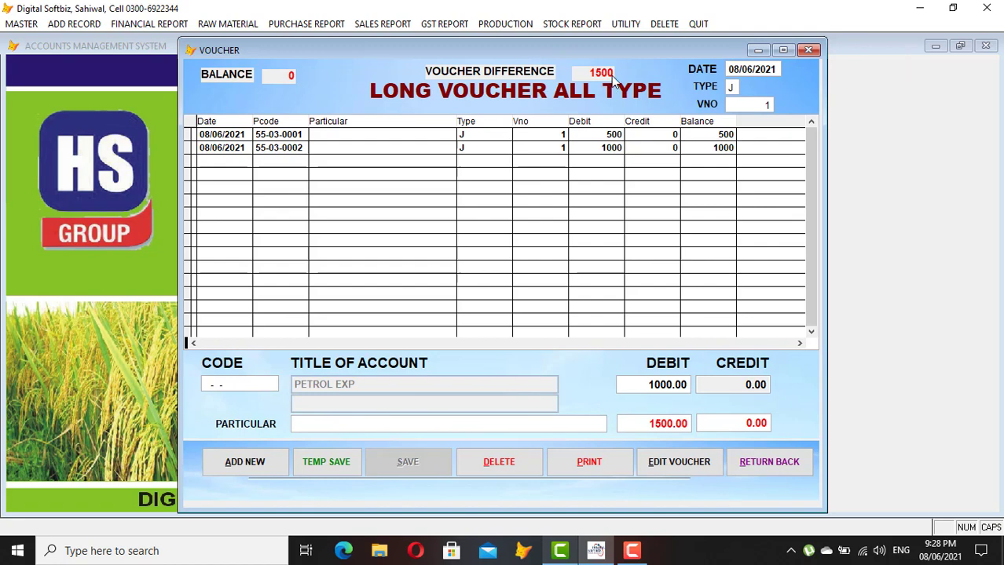
Credit CASH-BOOK 1500 to balance the voucher, then save and close it
{"action": "key", "text": "Return"}
{"action": "type", "text": "CAS"}
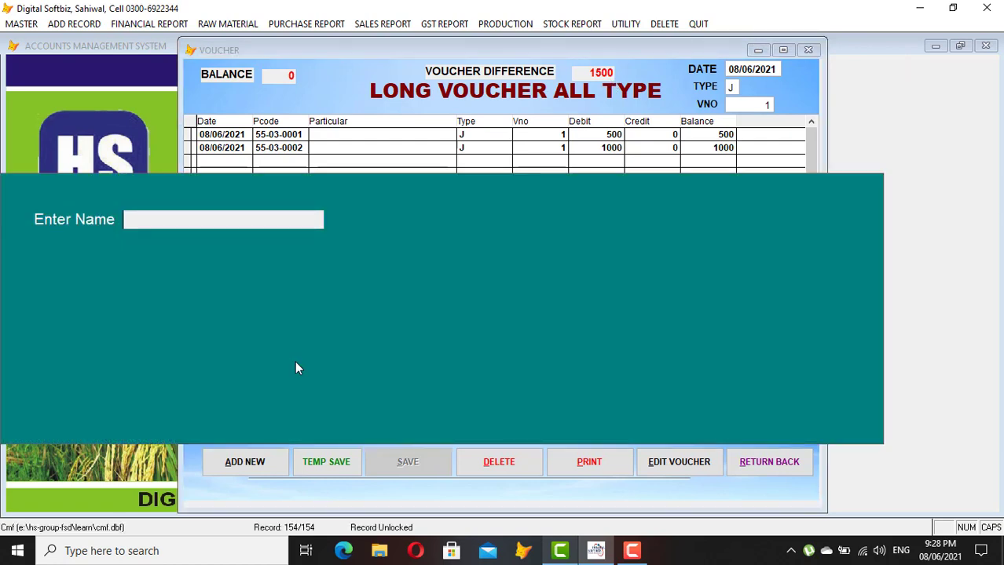
{"action": "type", "text": "H"}
{"action": "key", "text": "Return"}
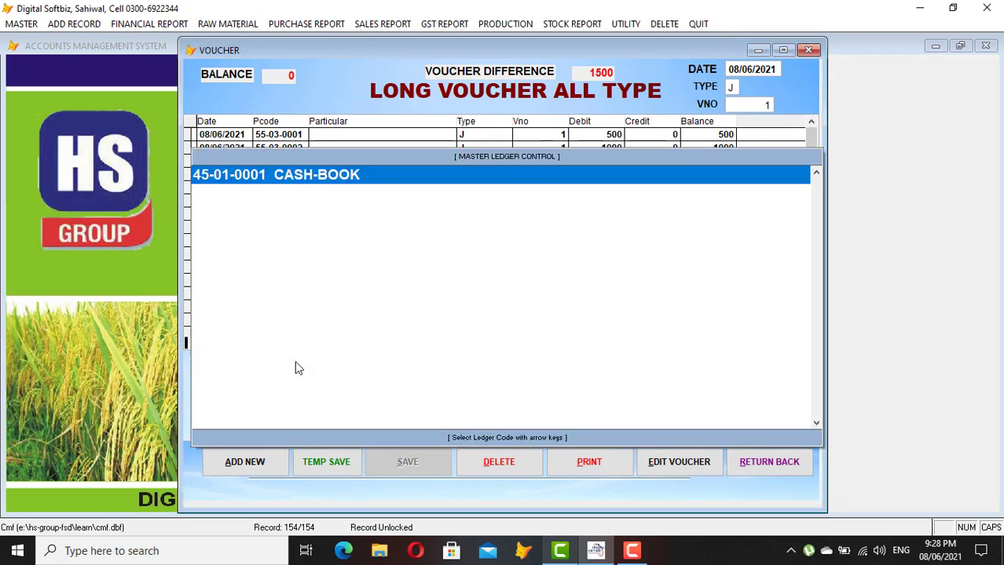
{"action": "key", "text": "Return"}
{"action": "key", "text": "Return"}
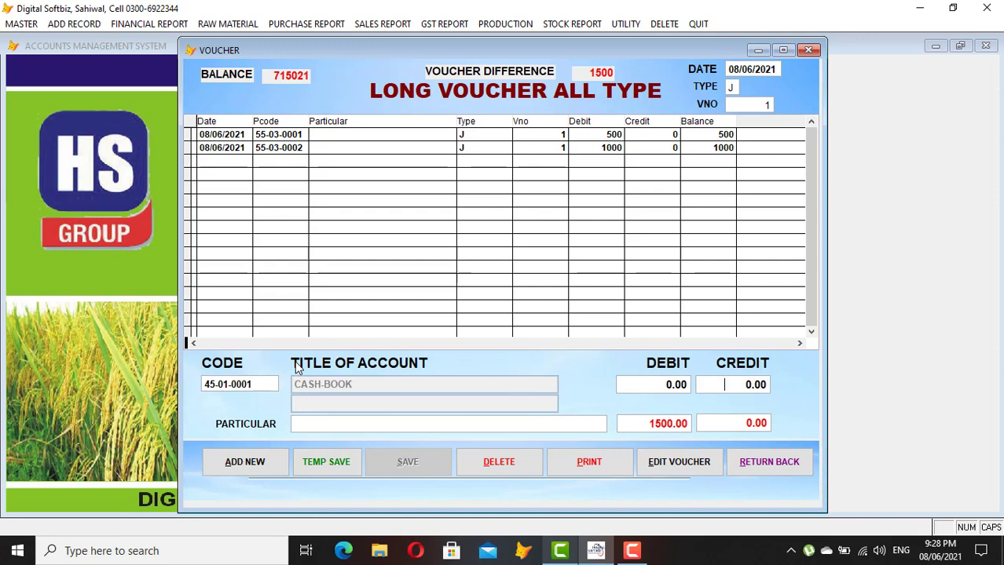
{"action": "type", "text": "150"}
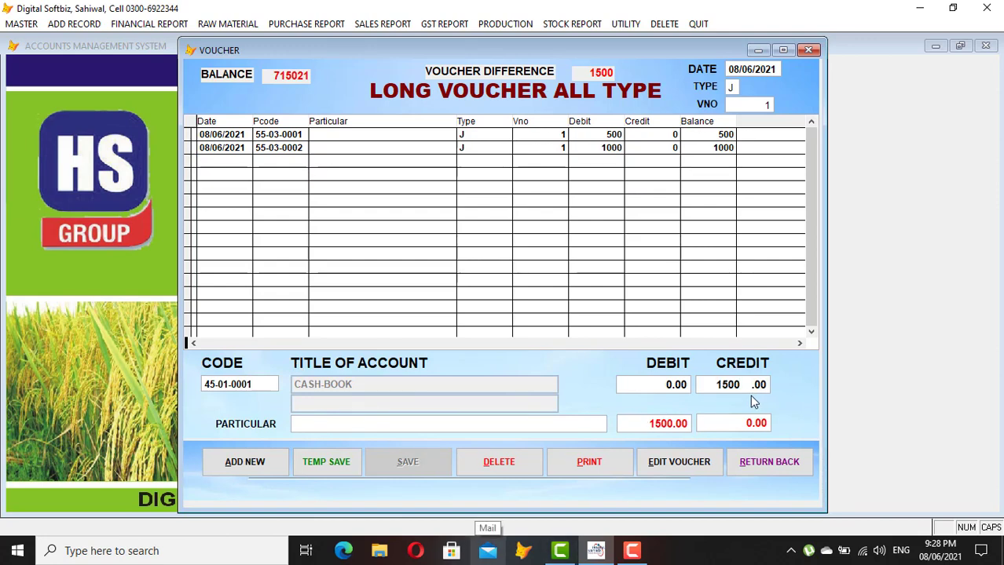
{"action": "key", "text": "Return"}
{"action": "key", "text": "Return"}
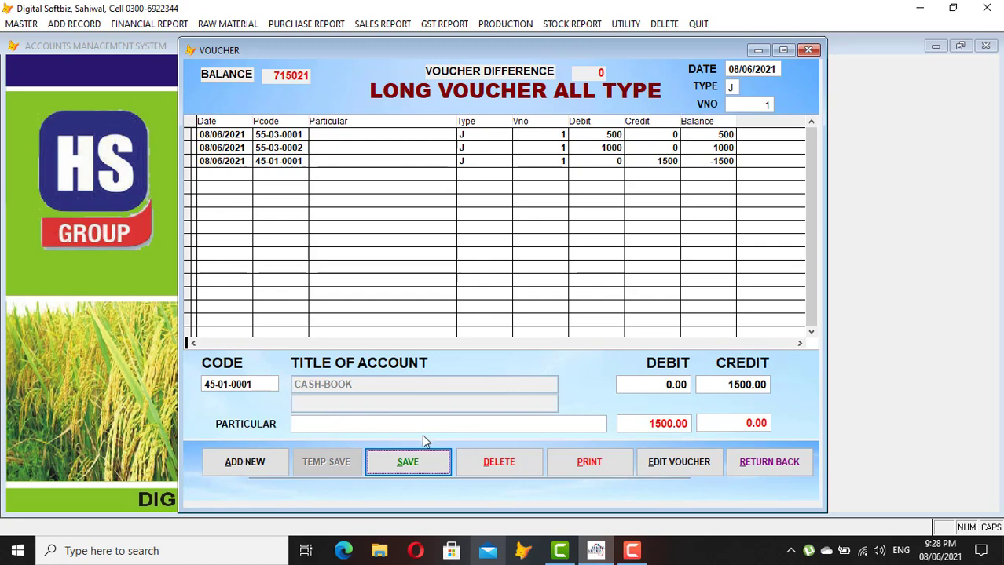
{"action": "left_click", "coordinate": [415, 460]}
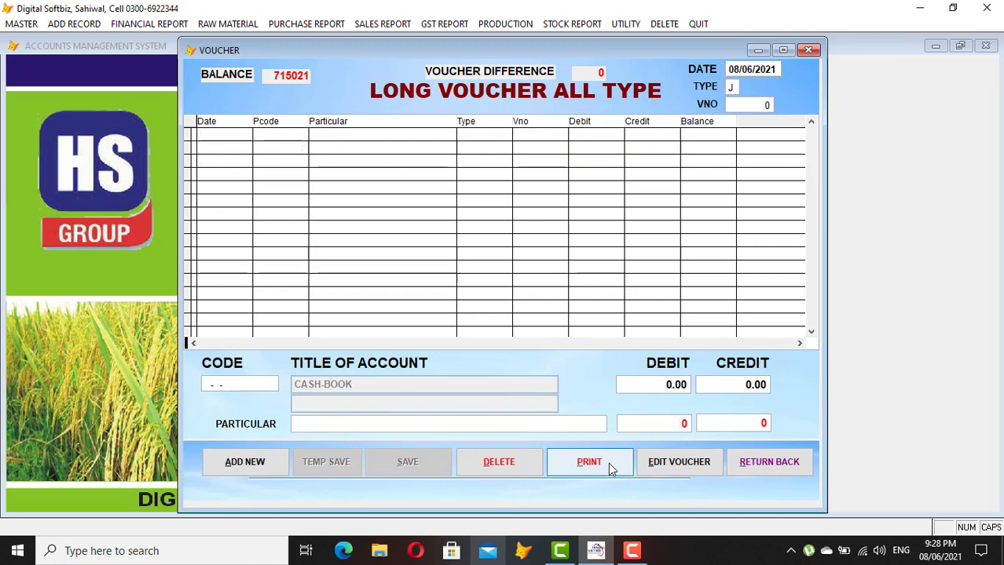
{"action": "left_click", "coordinate": [788, 461]}
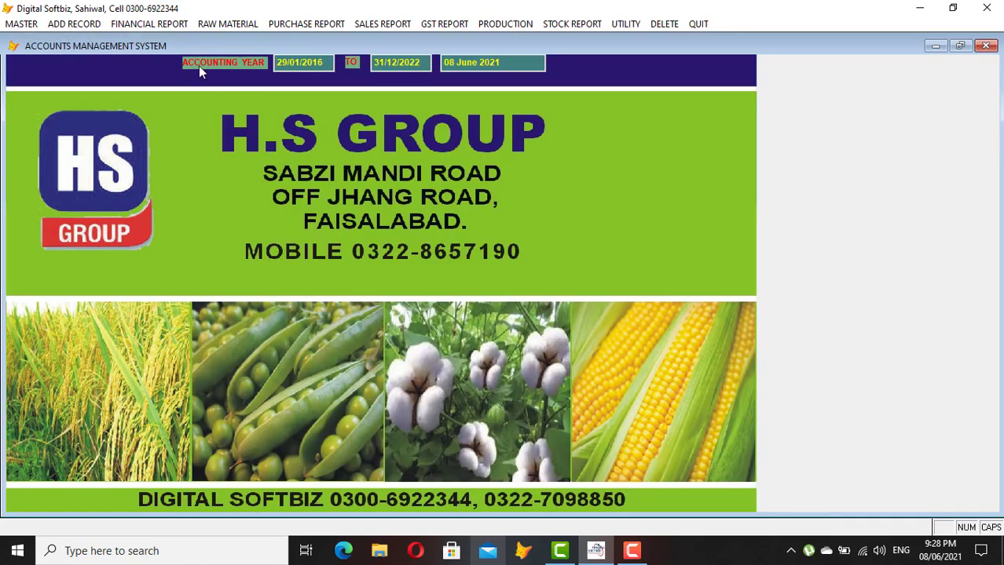
{"action": "left_click", "coordinate": [165, 23]}
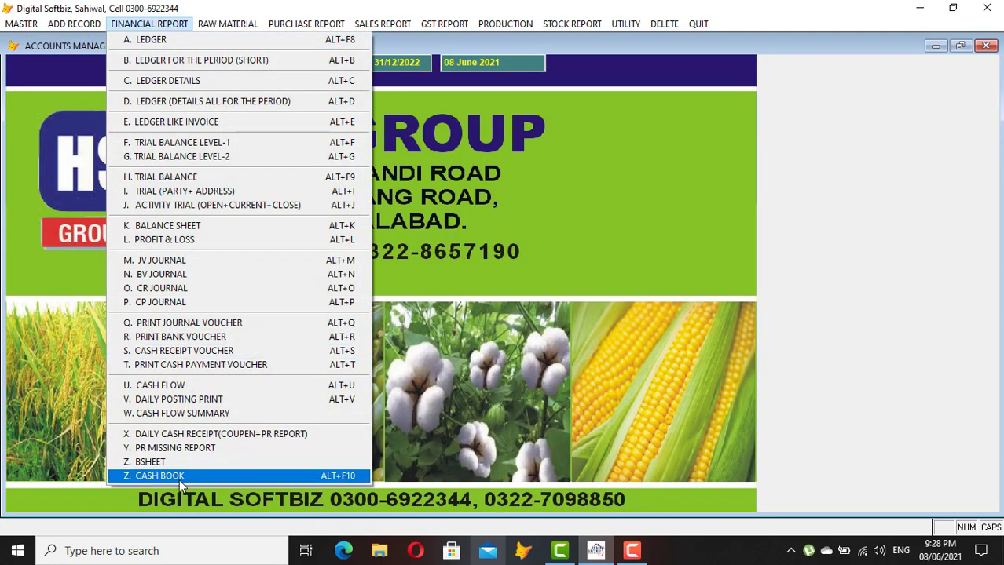
{"action": "left_click", "coordinate": [180, 476]}
{"action": "key", "text": "Return"}
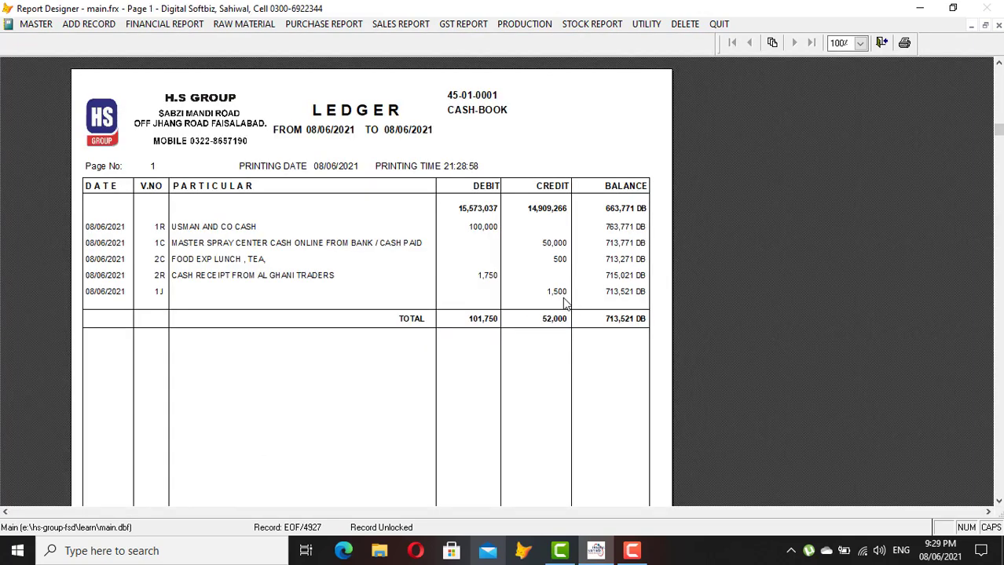
{"action": "key", "text": "Escape"}
{"action": "left_click", "coordinate": [148, 27]}
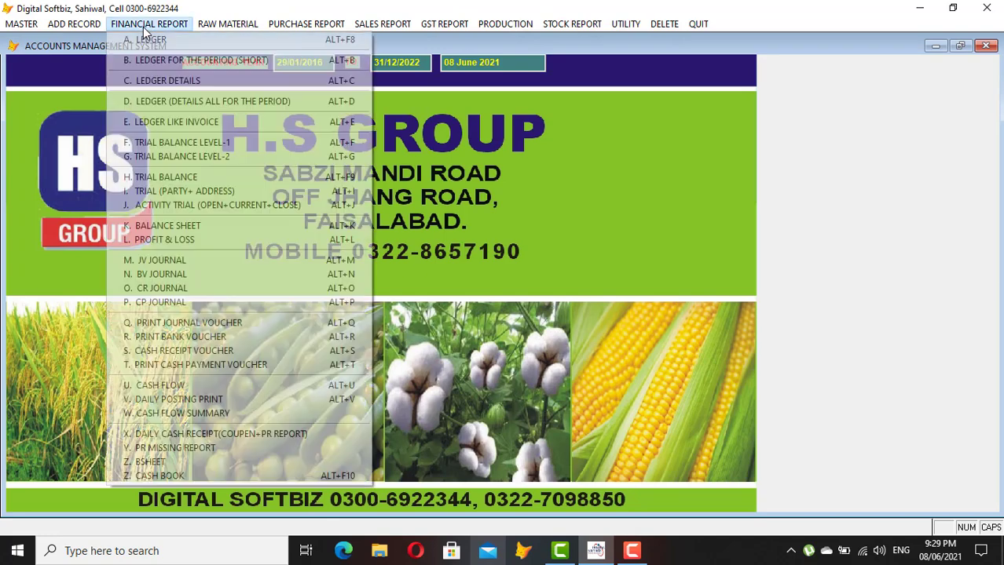
{"action": "left_click", "coordinate": [75, 24]}
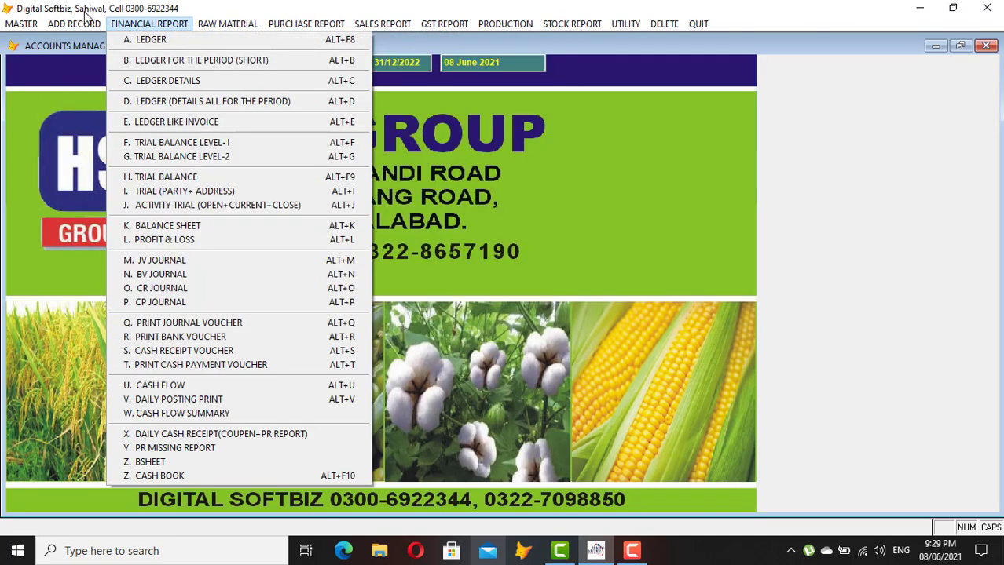
Open the group salary voucher entry and close it without posting anything
{"action": "mouse_move", "coordinate": [178, 44]}
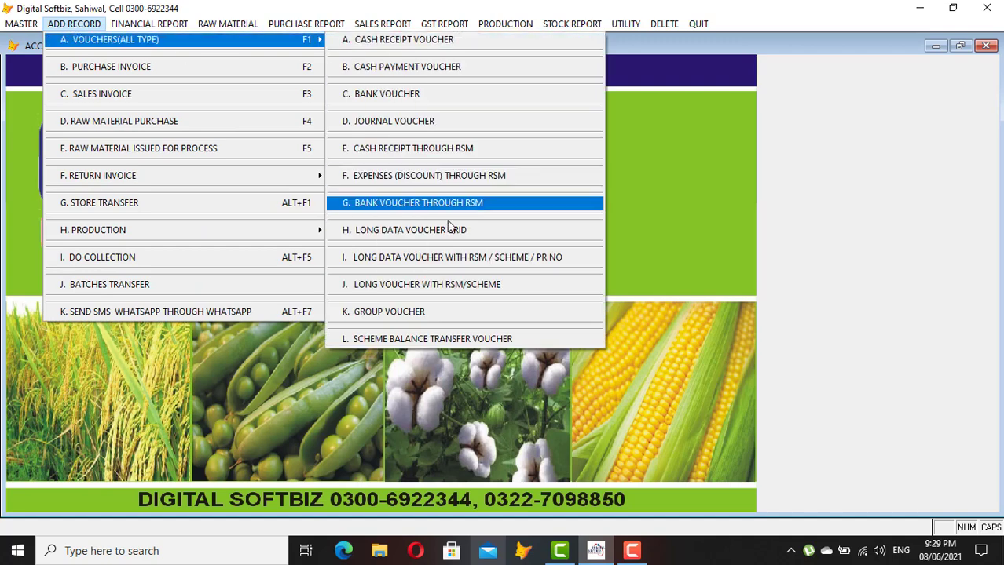
{"action": "left_click", "coordinate": [410, 315]}
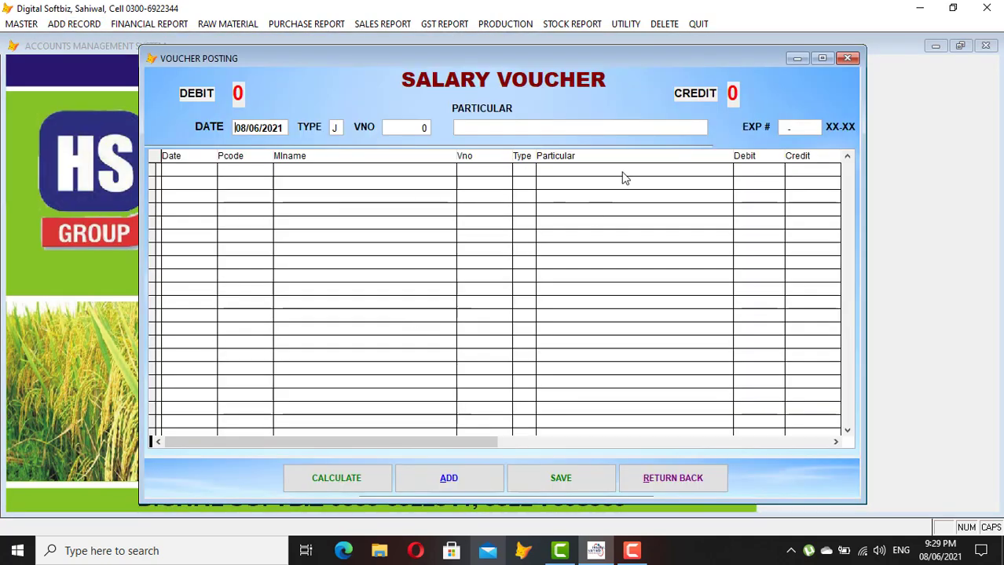
{"action": "left_click", "coordinate": [695, 490]}
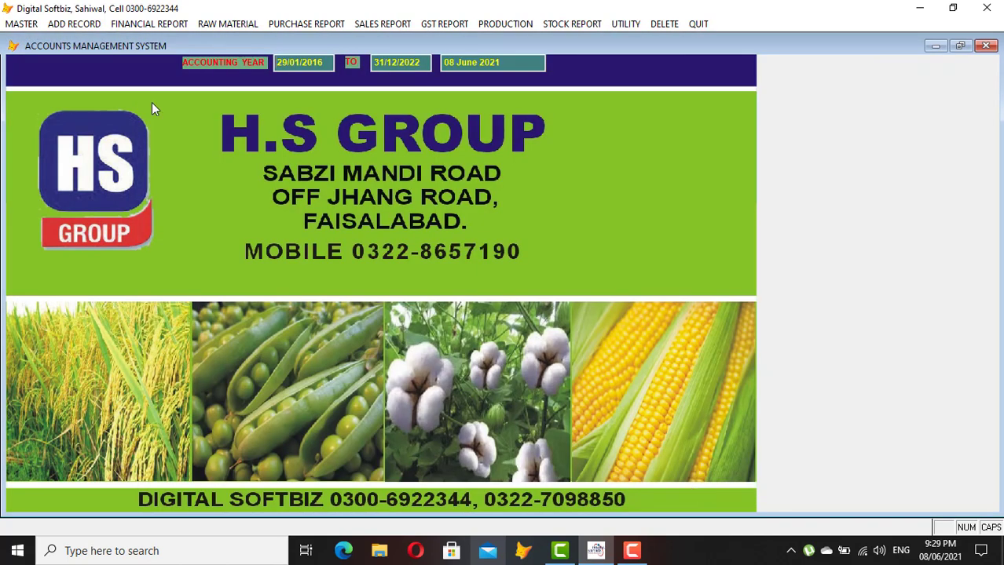
{"action": "left_click", "coordinate": [21, 23]}
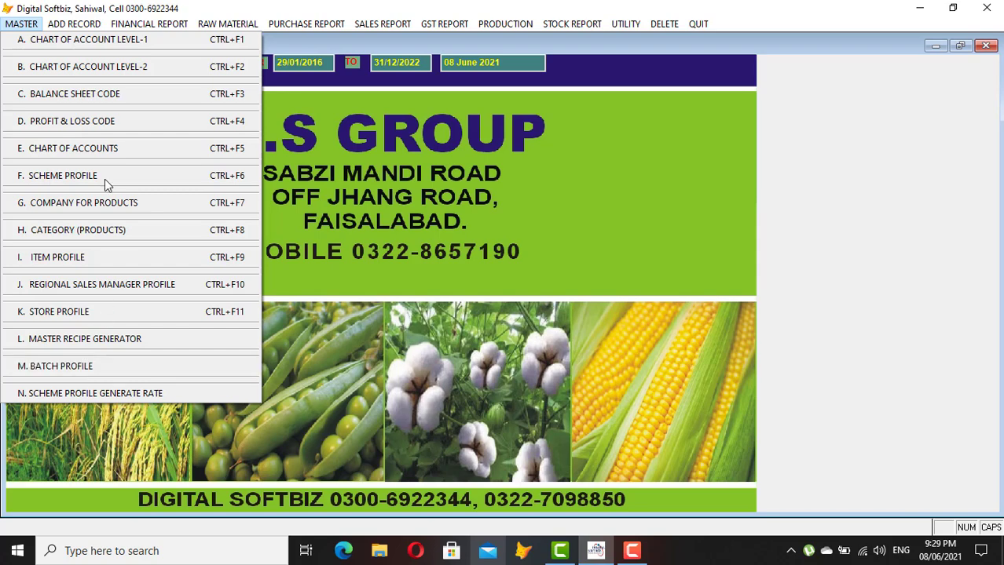
Show all schemes in full view and check the 01-01 NORMAL SALE dates and discount
{"action": "left_click", "coordinate": [79, 180]}
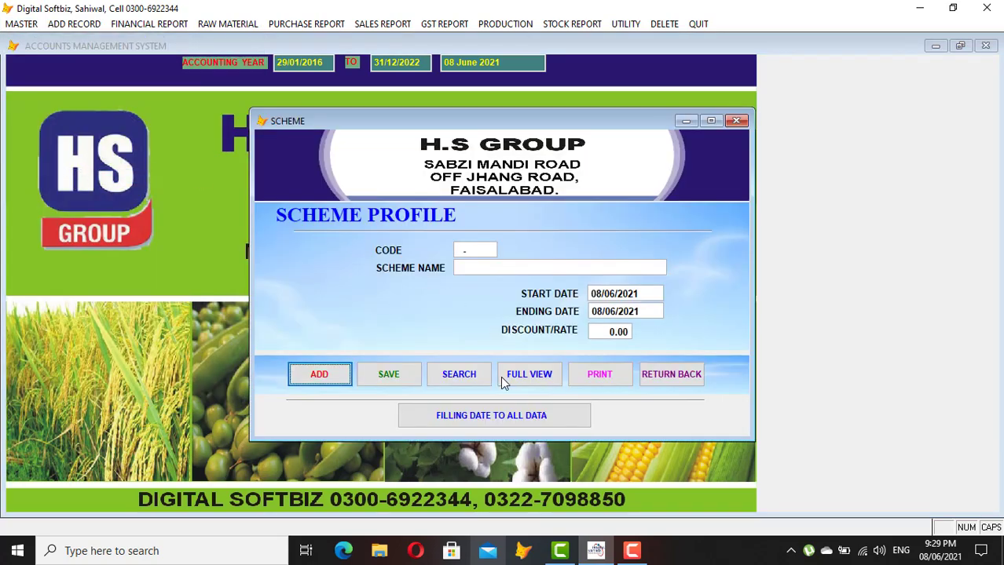
{"action": "left_click", "coordinate": [520, 380]}
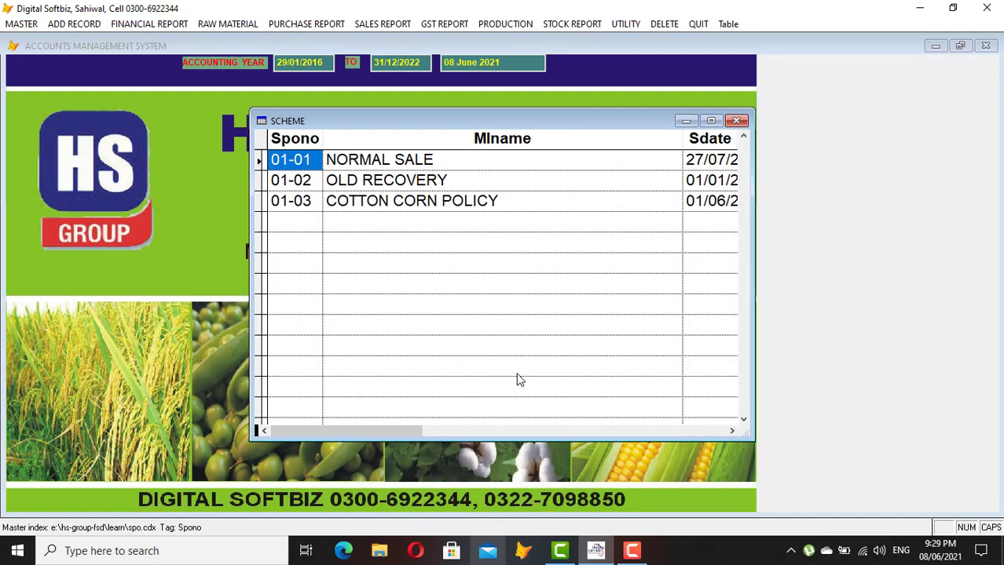
{"action": "left_click", "coordinate": [314, 158]}
{"action": "left_click", "coordinate": [432, 159]}
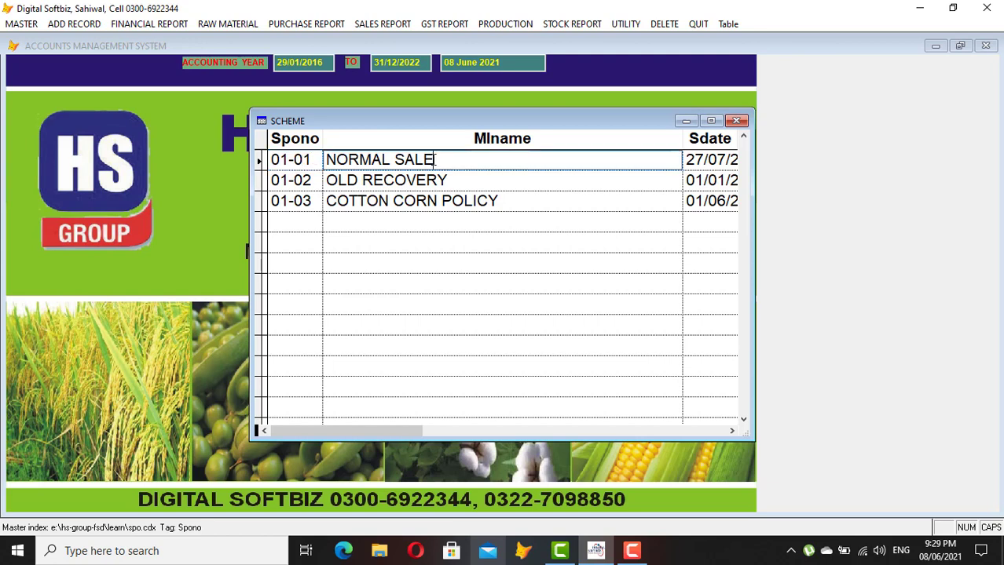
{"action": "key", "text": "Tab"}
{"action": "key", "text": "Tab"}
{"action": "key", "text": "Tab"}
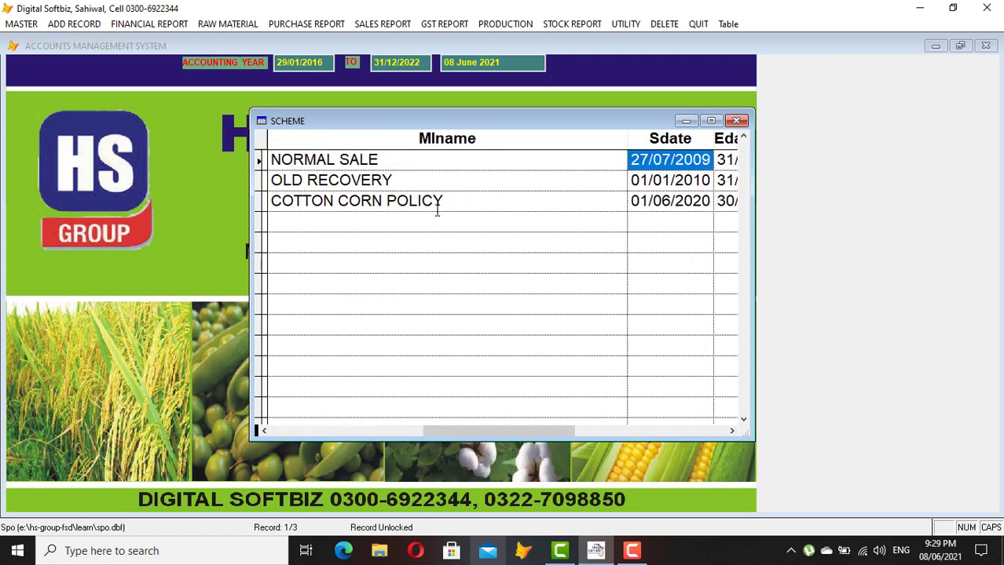
{"action": "key", "text": "shift+Tab"}
{"action": "key", "text": "shift+Tab"}
{"action": "key", "text": "shift+Tab"}
Check OLD RECOVERY and COTTON CORN POLICY (40 discount), then close the scheme profile
{"action": "key", "text": "Down"}
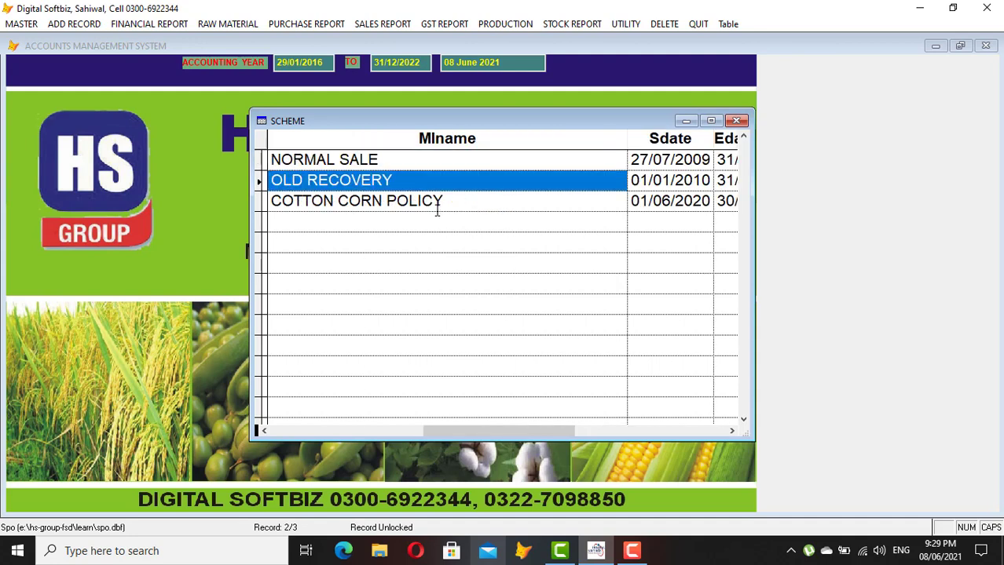
{"action": "key", "text": "Tab"}
{"action": "key", "text": "Tab"}
{"action": "key", "text": "Tab"}
{"action": "key", "text": "shift+Tab"}
{"action": "key", "text": "shift+Tab"}
{"action": "key", "text": "shift+Tab"}
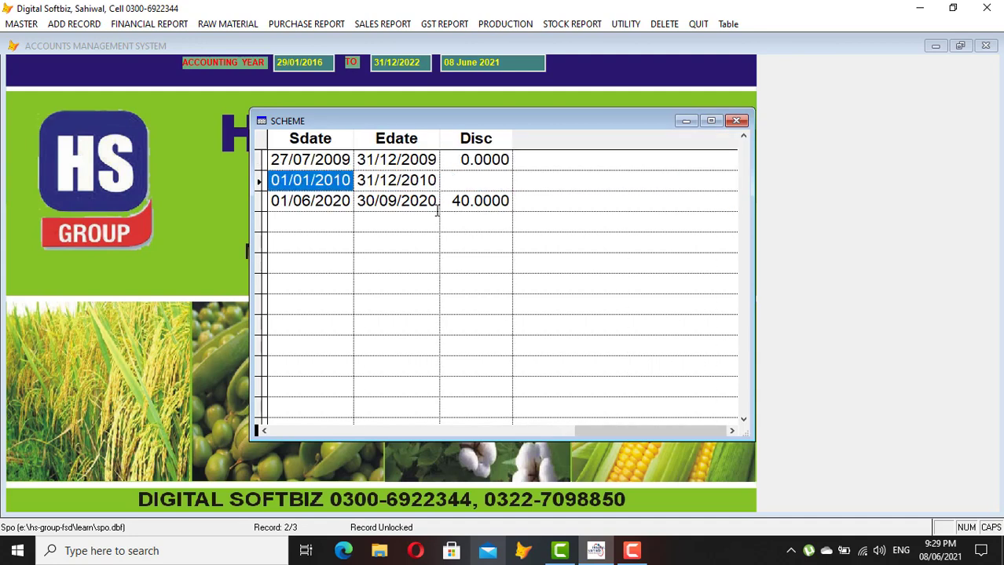
{"action": "key", "text": "Down"}
{"action": "key", "text": "Tab"}
{"action": "key", "text": "Tab"}
{"action": "key", "text": "Tab"}
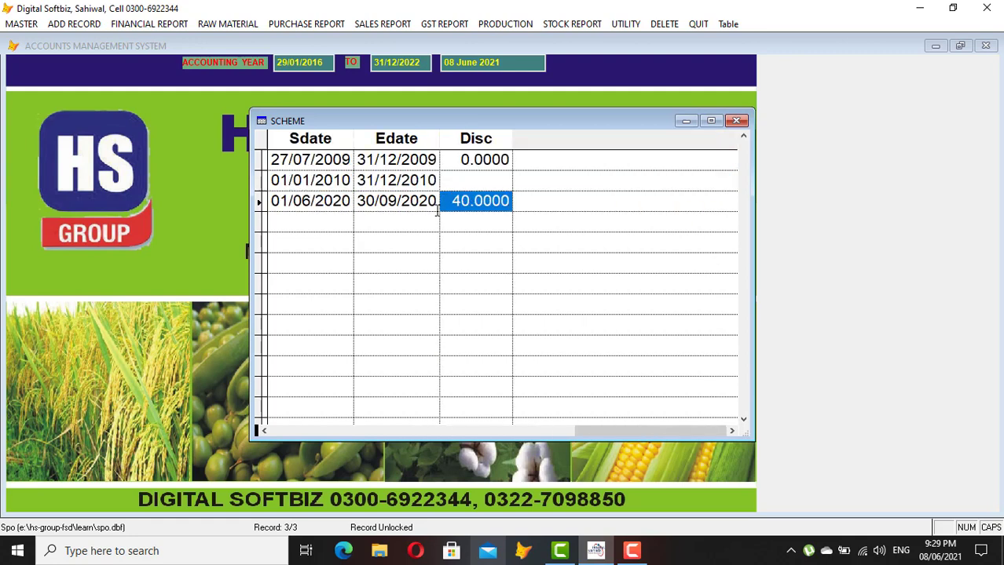
{"action": "key", "text": "shift+Tab"}
{"action": "key", "text": "shift+Tab"}
{"action": "key", "text": "shift+Tab"}
{"action": "key", "text": "shift+Tab"}
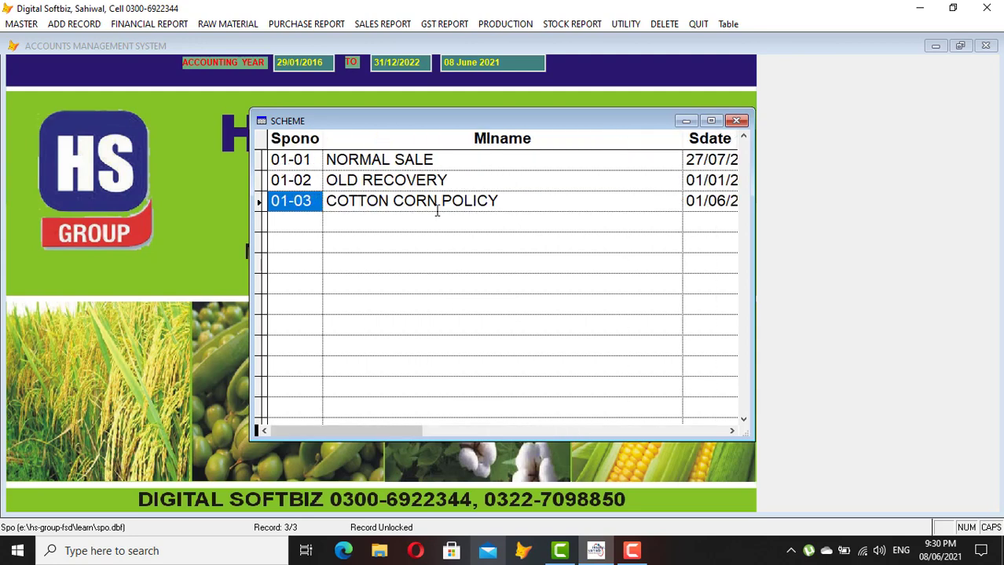
{"action": "key", "text": "Escape"}
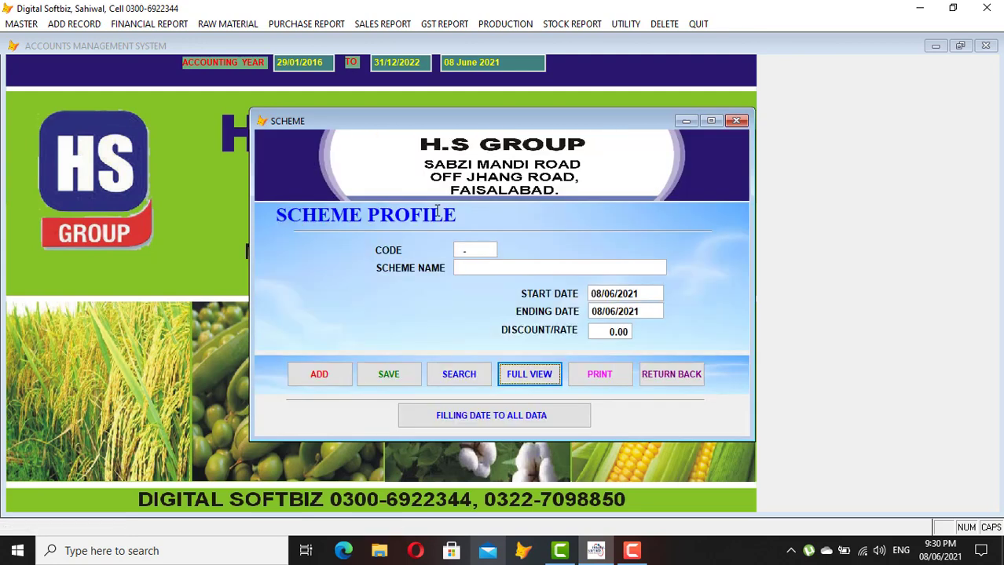
{"action": "left_click", "coordinate": [689, 374]}
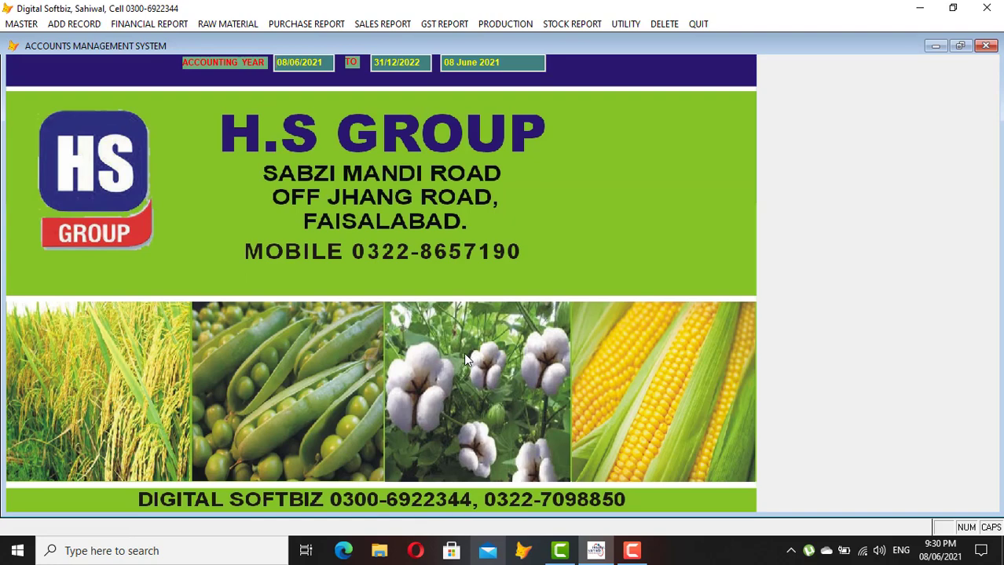
Create product company HS GROUP (code 2) in Company for Products, save it, and close the form
{"action": "left_click", "coordinate": [23, 26]}
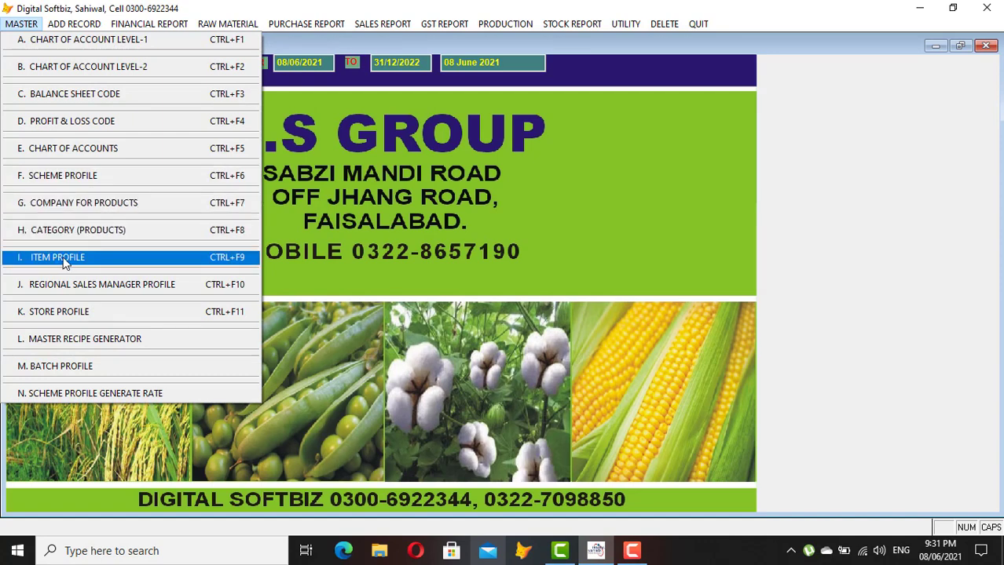
{"action": "left_click", "coordinate": [90, 206]}
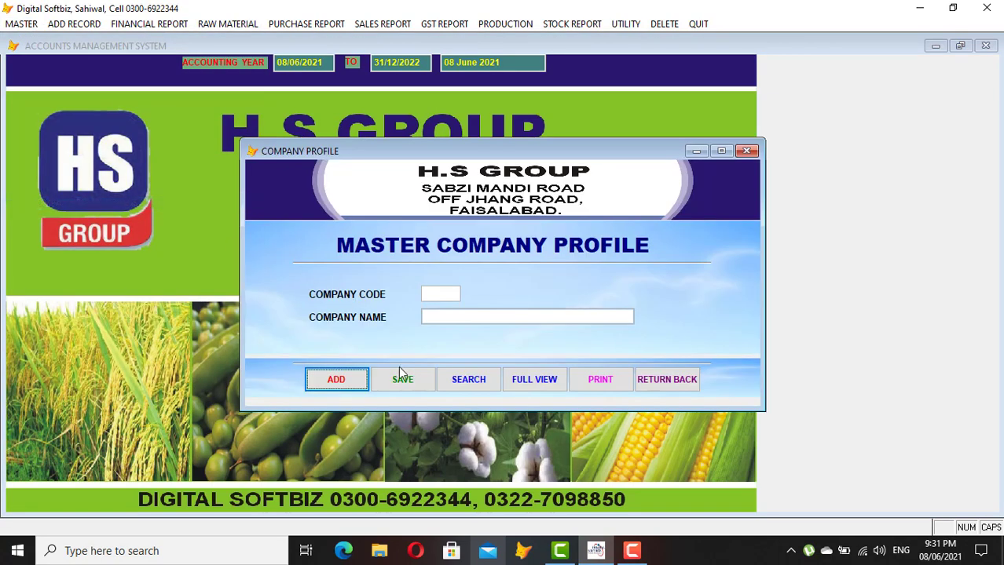
{"action": "left_click", "coordinate": [335, 379]}
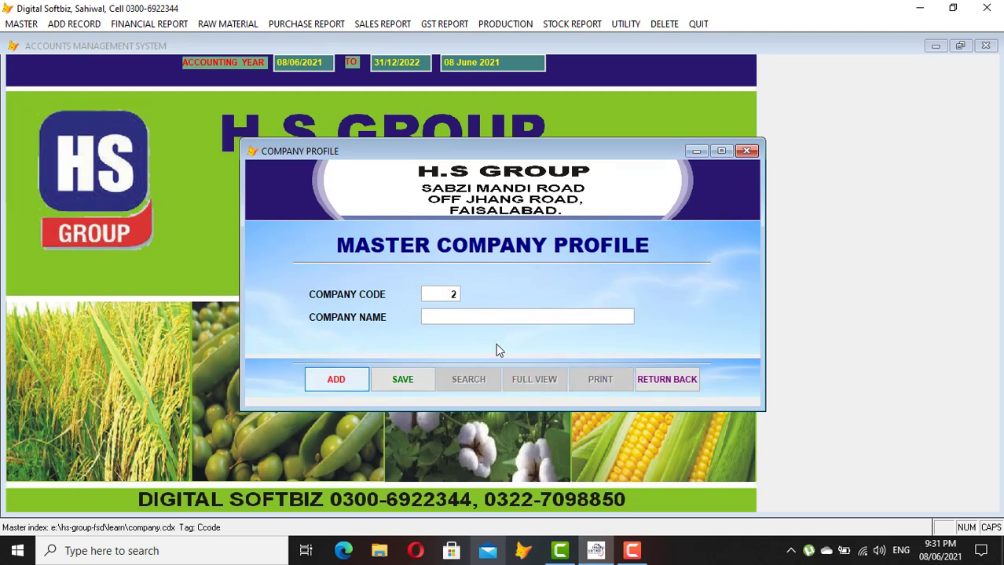
{"action": "type", "text": "FO"}
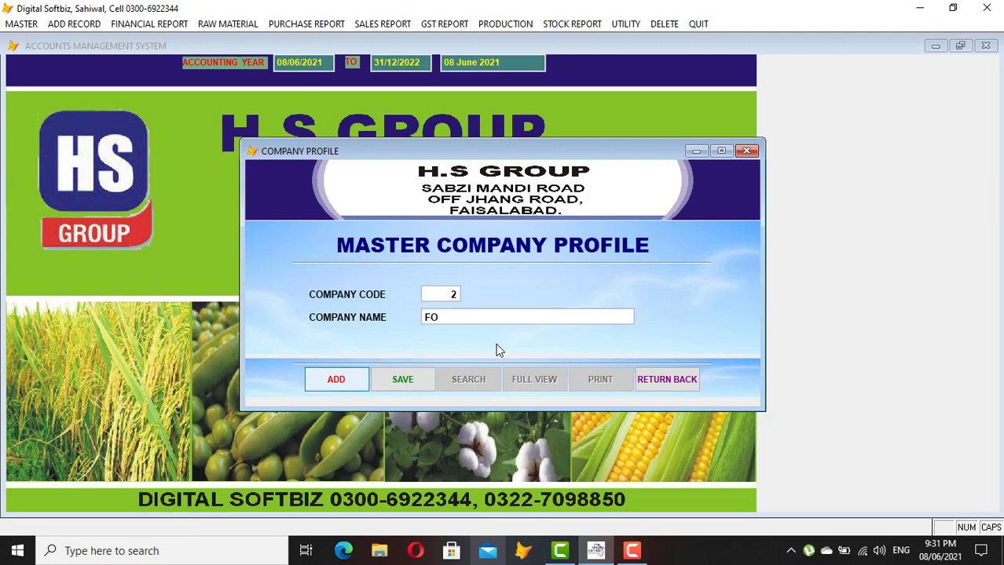
{"action": "key", "text": "BackSpace"}
{"action": "key", "text": "BackSpace"}
{"action": "type", "text": "HS GROUP"}
{"action": "key", "text": "Return"}
{"action": "key", "text": "Return"}
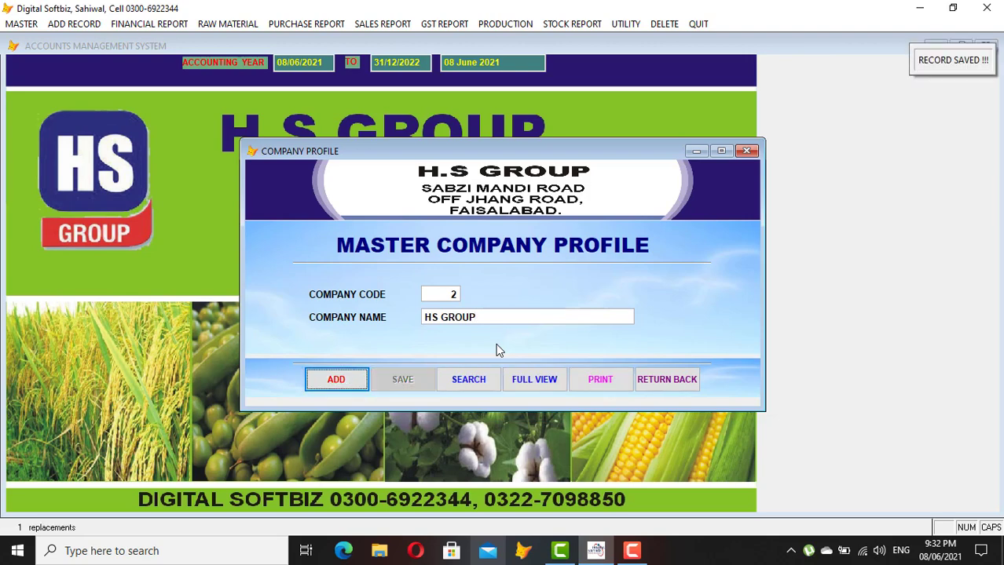
{"action": "left_click", "coordinate": [664, 380]}
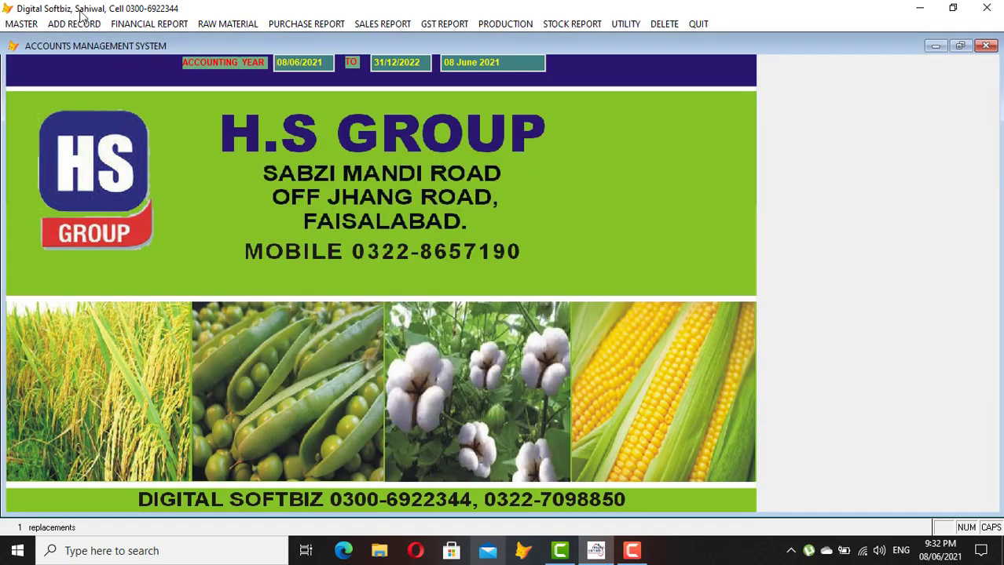
Open the product category setup and list all categories in the full-view grid
{"action": "left_click", "coordinate": [24, 24]}
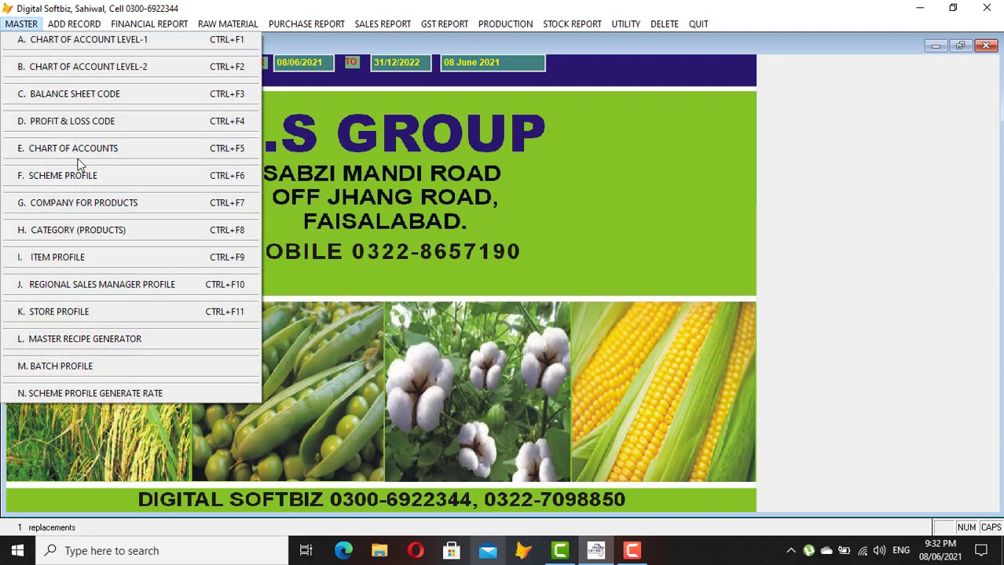
{"action": "left_click", "coordinate": [107, 241]}
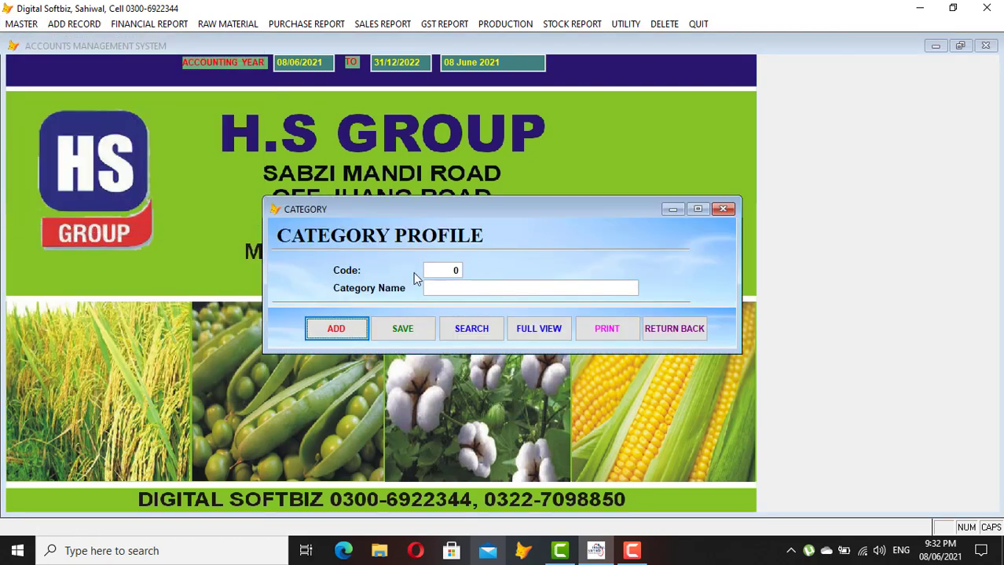
{"action": "left_click", "coordinate": [535, 331]}
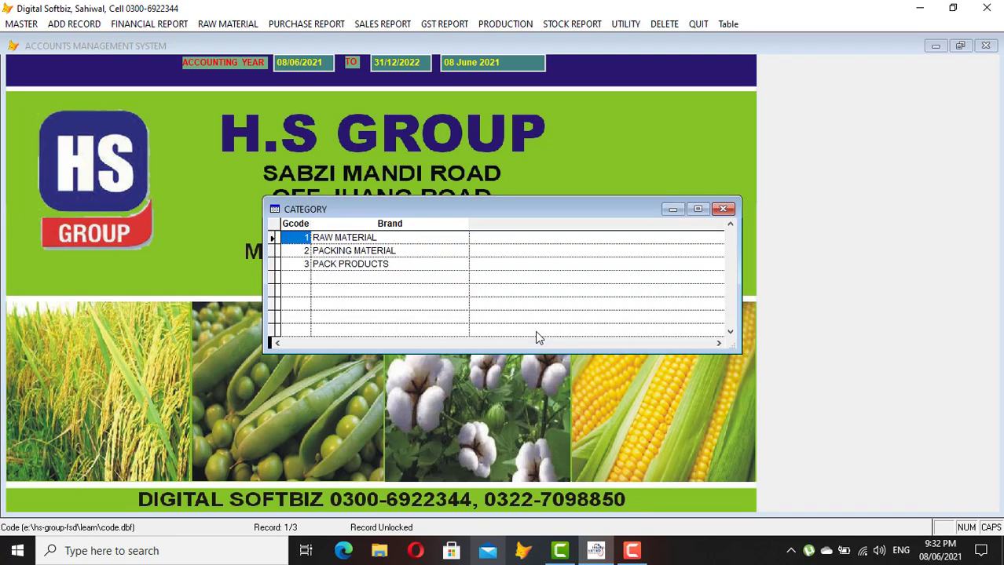
Review the RAW MATERIAL, PACKING MATERIAL and PACK PRODUCTS rows, then close the category form
{"action": "left_click", "coordinate": [391, 237]}
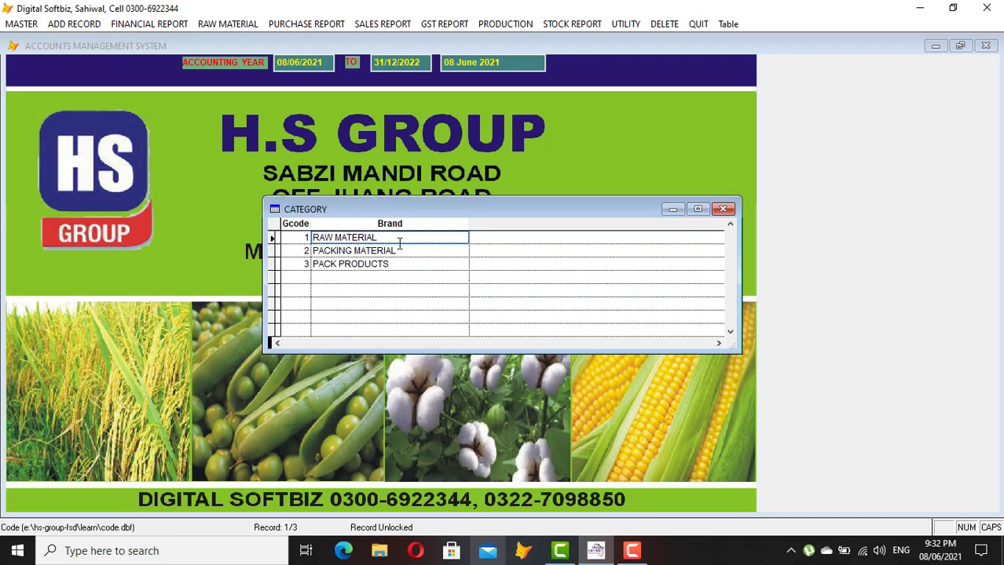
{"action": "left_click", "coordinate": [406, 267]}
{"action": "left_click", "coordinate": [416, 252]}
{"action": "left_click", "coordinate": [398, 264]}
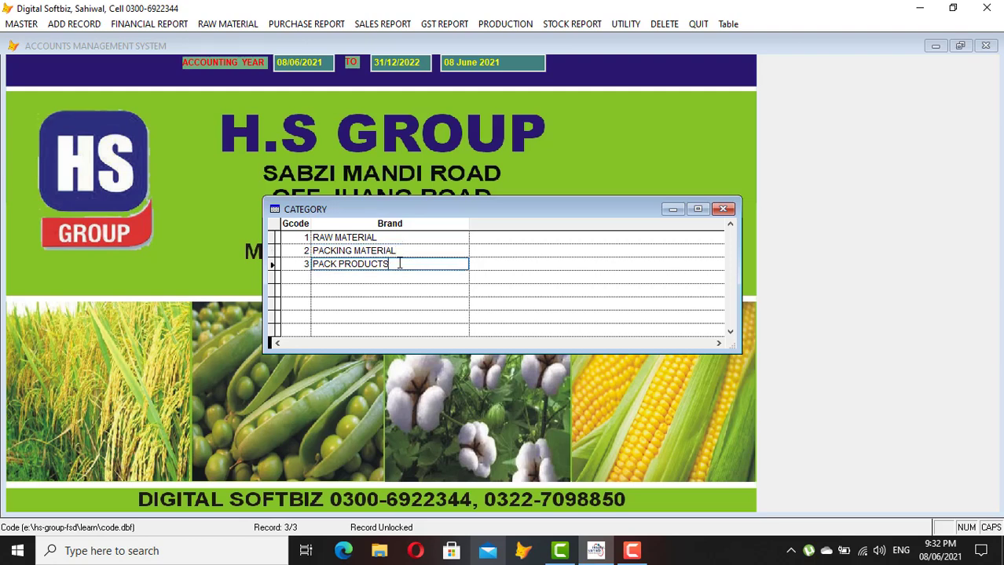
{"action": "left_click", "coordinate": [400, 251]}
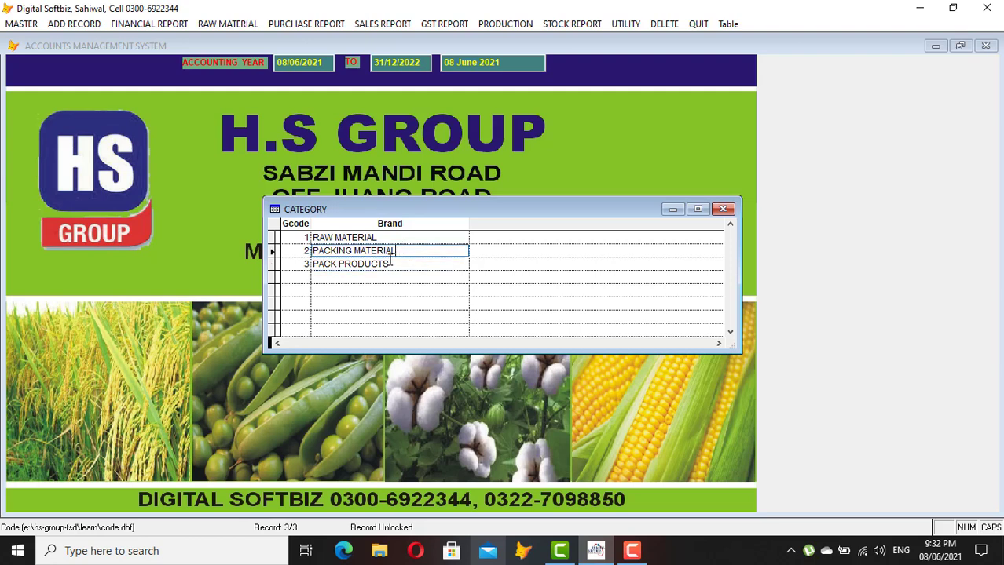
{"action": "key", "text": "Down"}
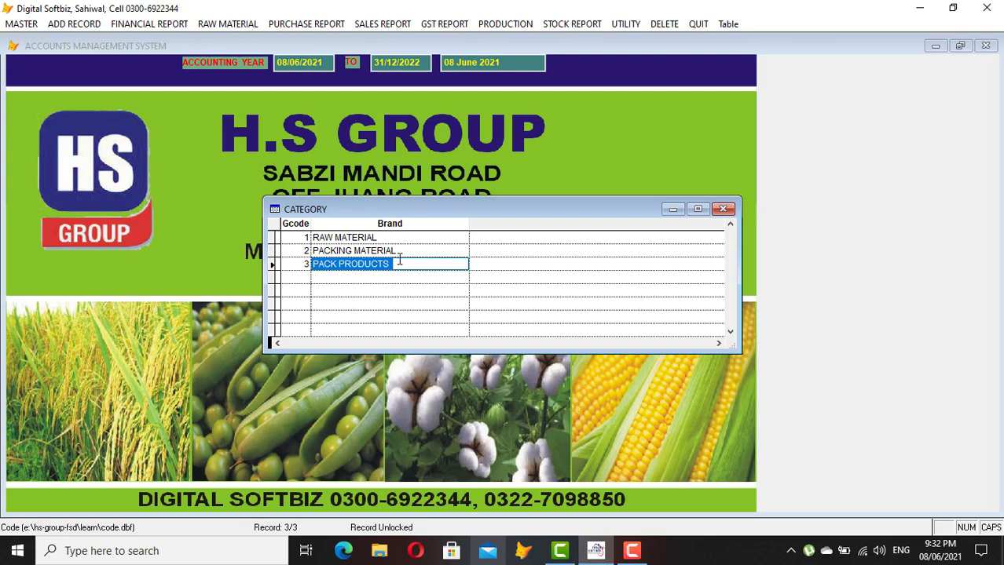
{"action": "left_click", "coordinate": [399, 264]}
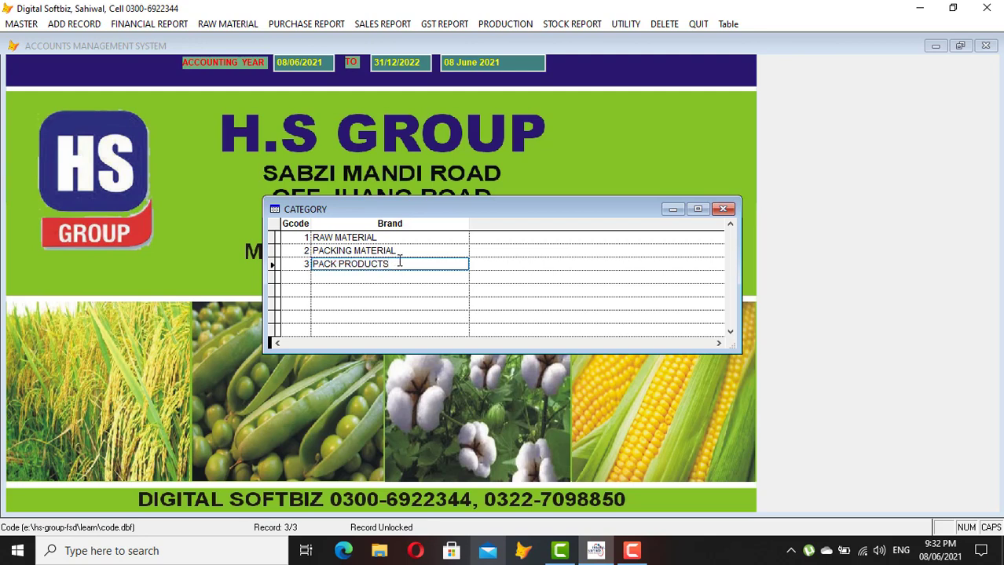
{"action": "key", "text": "Escape"}
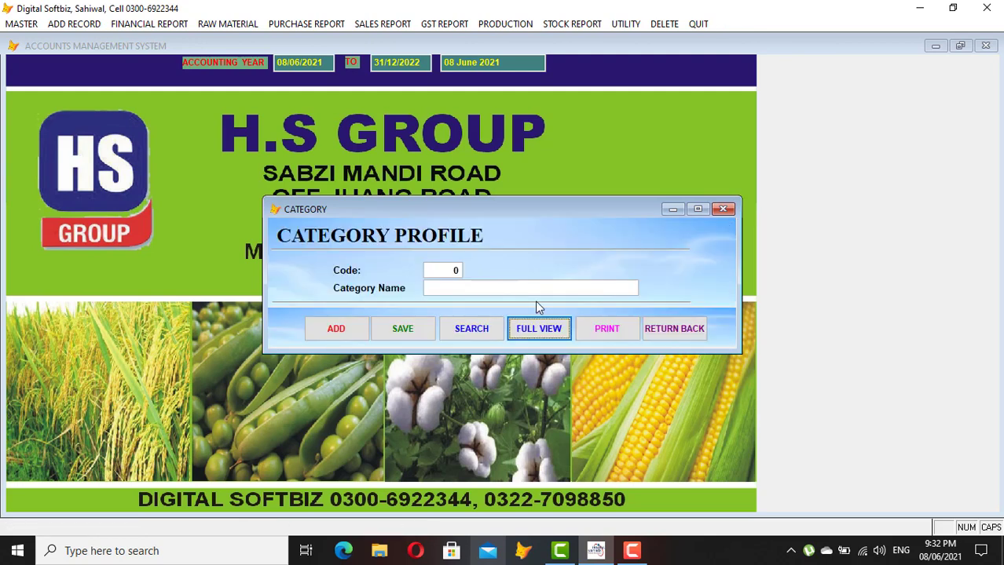
{"action": "left_click", "coordinate": [667, 326]}
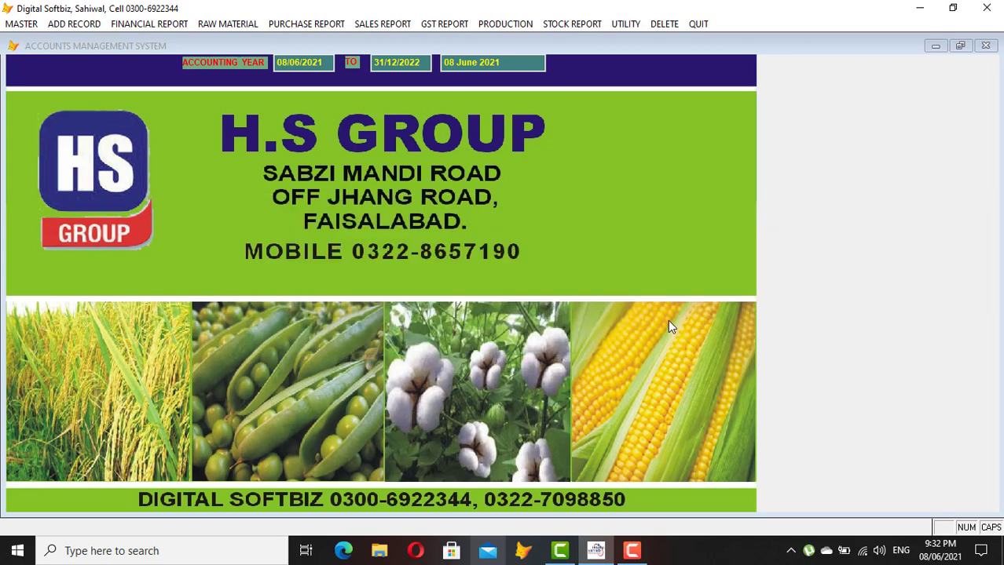
{"action": "left_click", "coordinate": [21, 24]}
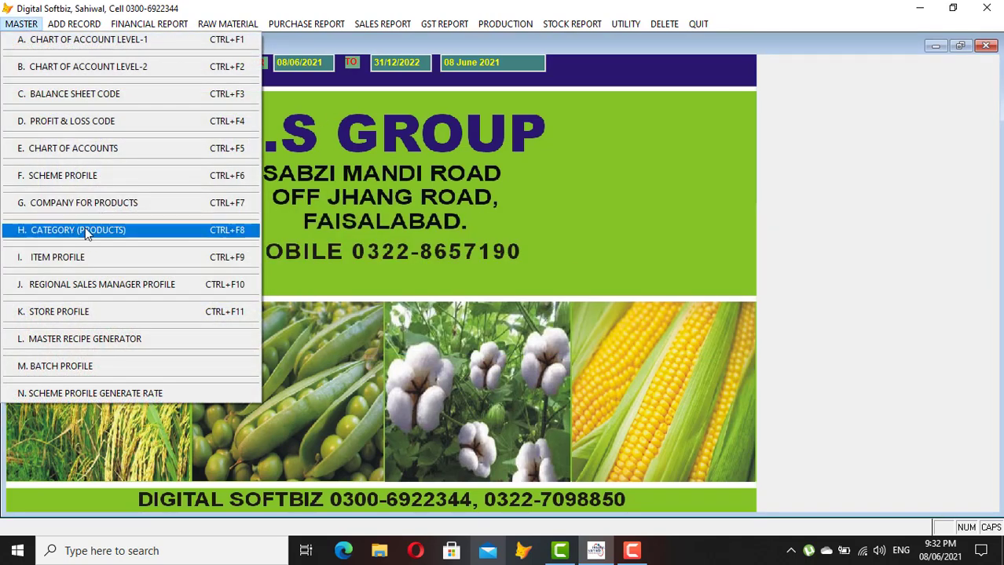
Start a new item in Item Profile with category RAW MATERIAL
{"action": "left_click", "coordinate": [72, 257]}
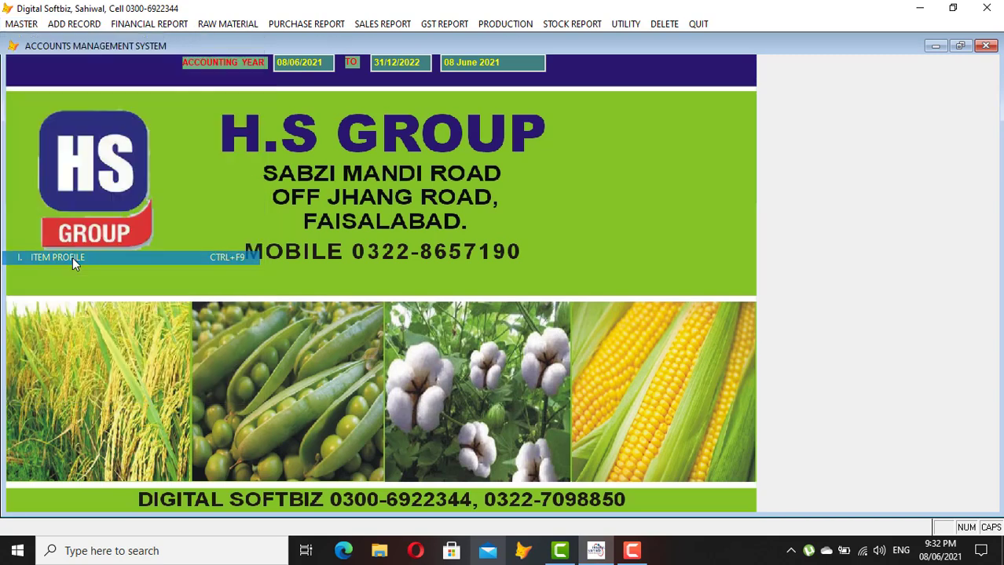
{"action": "left_click", "coordinate": [345, 439]}
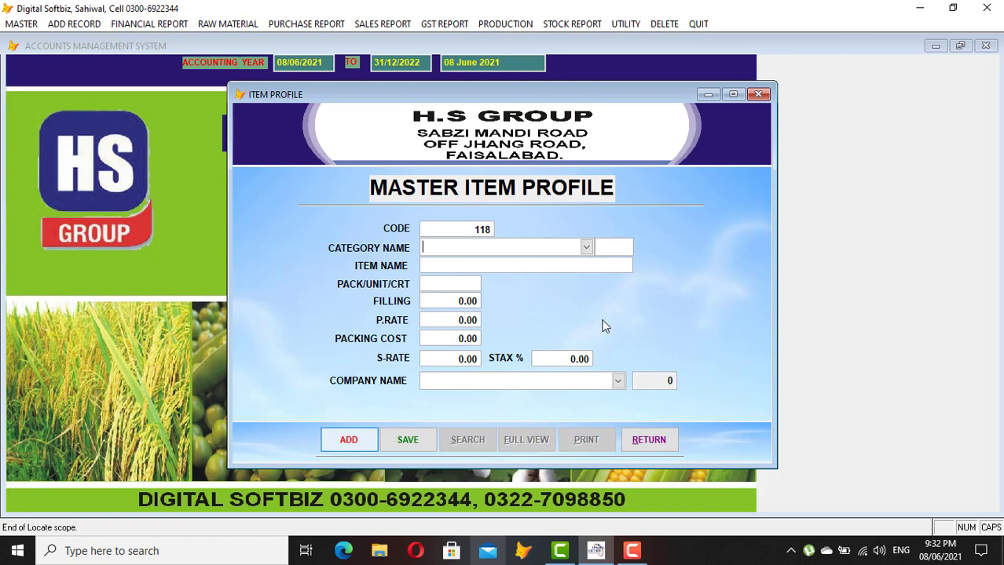
{"action": "left_click", "coordinate": [587, 248]}
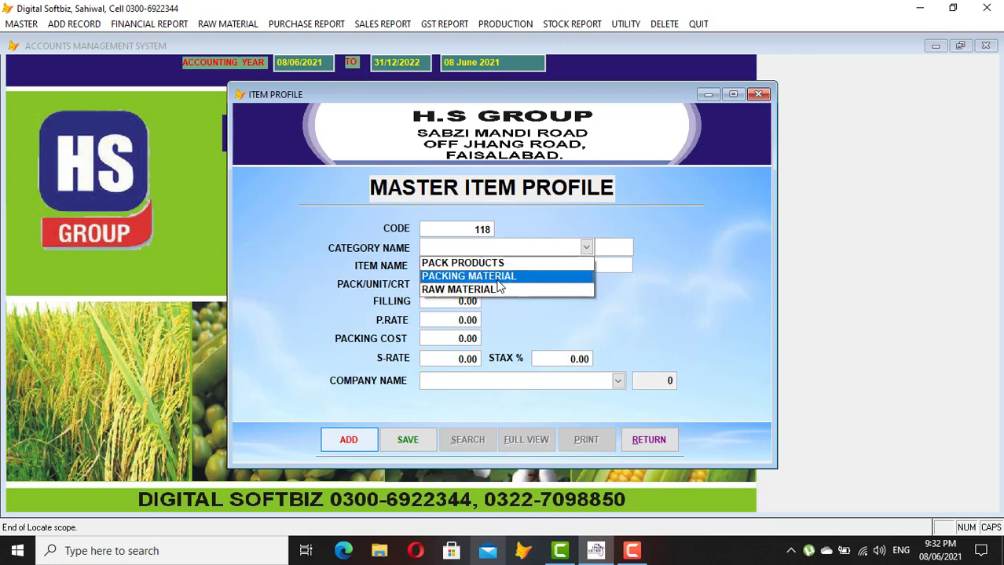
{"action": "left_click", "coordinate": [481, 291]}
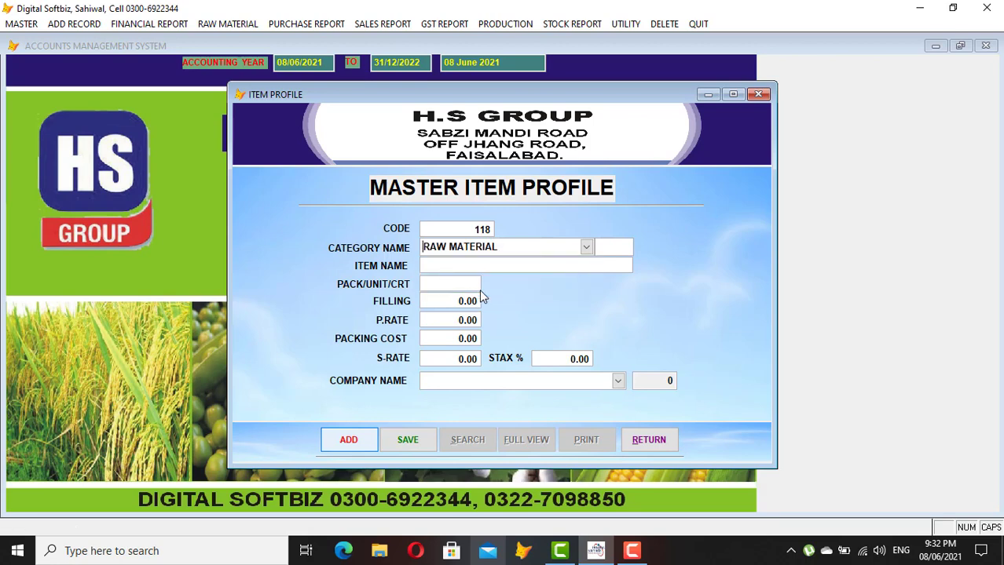
{"action": "key", "text": "Return"}
Enter item ACID 50LTR with unit LTR, filling 1, purchase rate 3,000 and sale rate 3,200
{"action": "type", "text": "ACID 50LTR"}
{"action": "key", "text": "Return"}
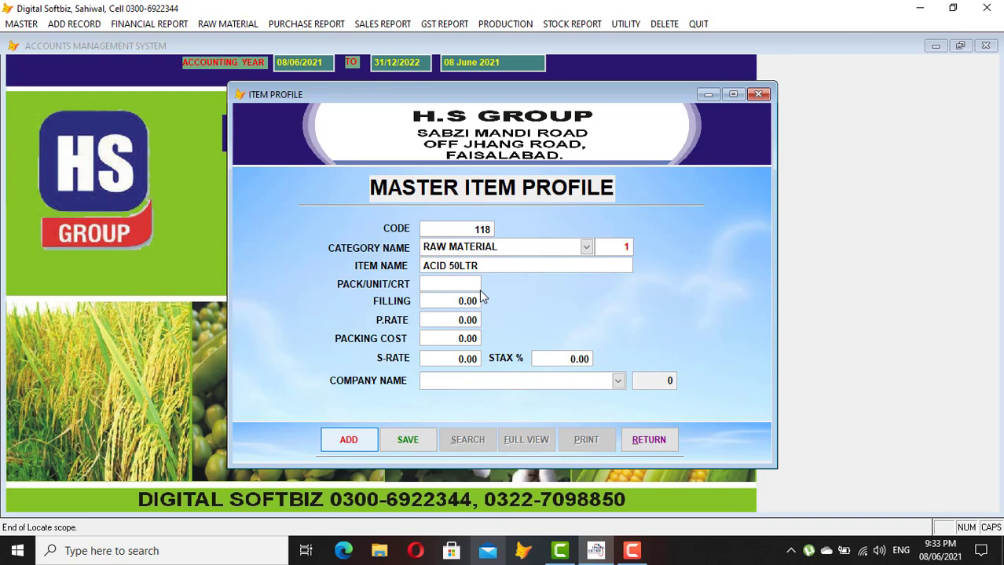
{"action": "type", "text": "LTR"}
{"action": "key", "text": "BackSpace"}
{"action": "key", "text": "BackSpace"}
{"action": "key", "text": "BackSpace"}
{"action": "type", "text": "CAN"}
{"action": "key", "text": "BackSpace"}
{"action": "key", "text": "BackSpace"}
{"action": "key", "text": "BackSpace"}
{"action": "type", "text": "LTR"}
{"action": "key", "text": "Return"}
{"action": "type", "text": "1"}
{"action": "key", "text": "Return"}
{"action": "type", "text": "3000"}
{"action": "key", "text": "Return"}
{"action": "key", "text": "Return"}
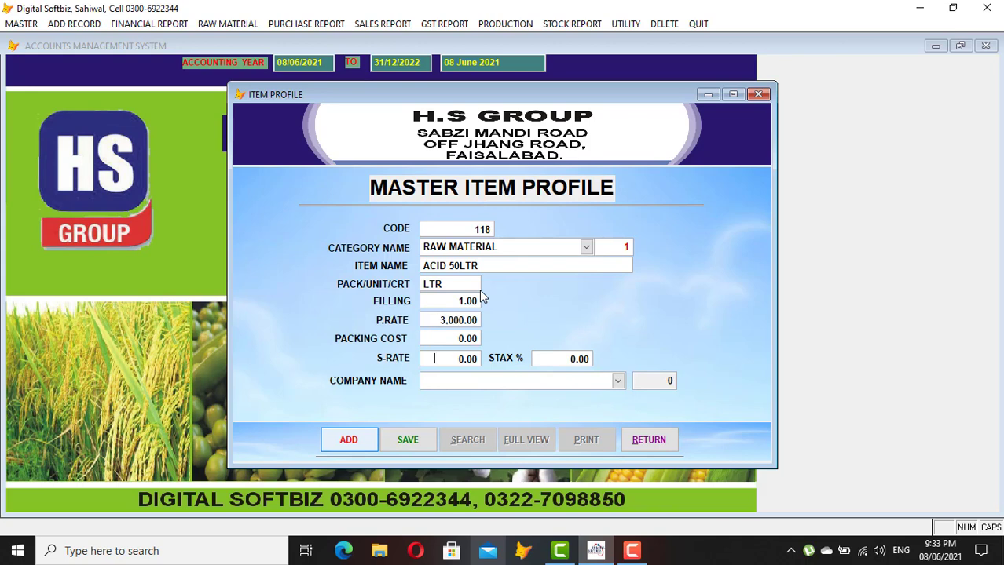
{"action": "type", "text": "3.200"}
{"action": "key", "text": "Return"}
Assign company HS GROUP, save the ACID 50LTR item, and start a blank item
{"action": "left_click", "coordinate": [618, 381]}
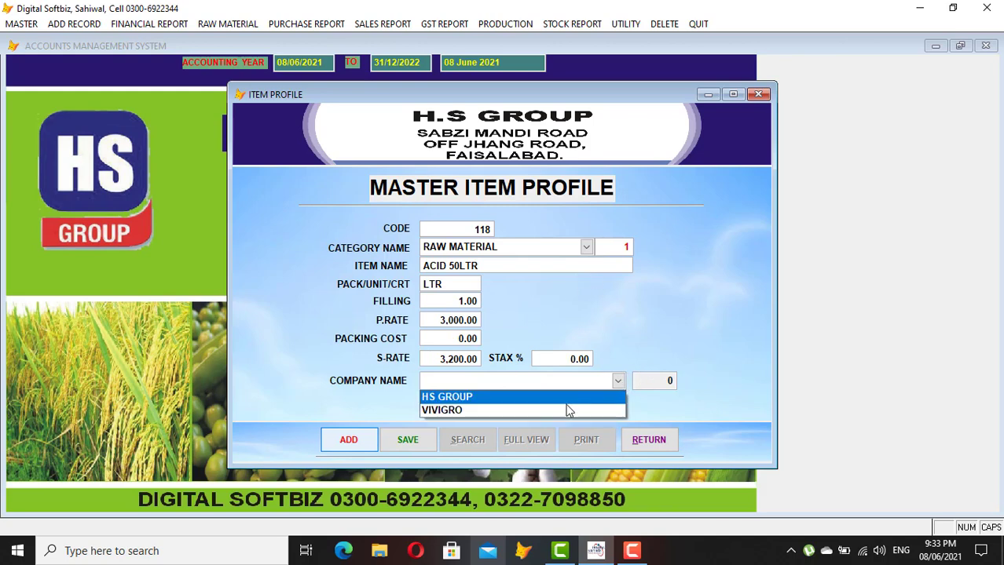
{"action": "left_click", "coordinate": [524, 399]}
{"action": "key", "text": "Return"}
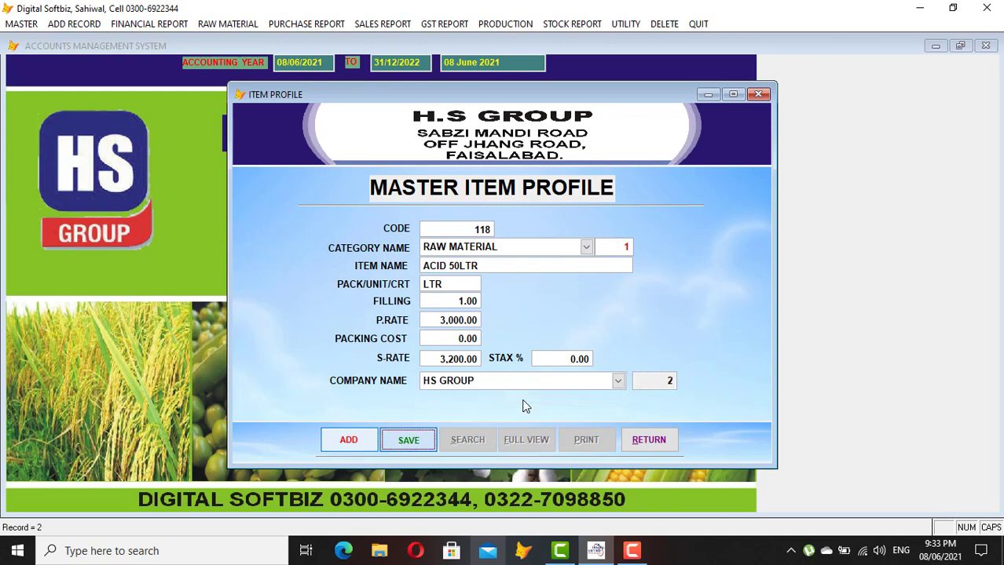
{"action": "key", "text": "Return"}
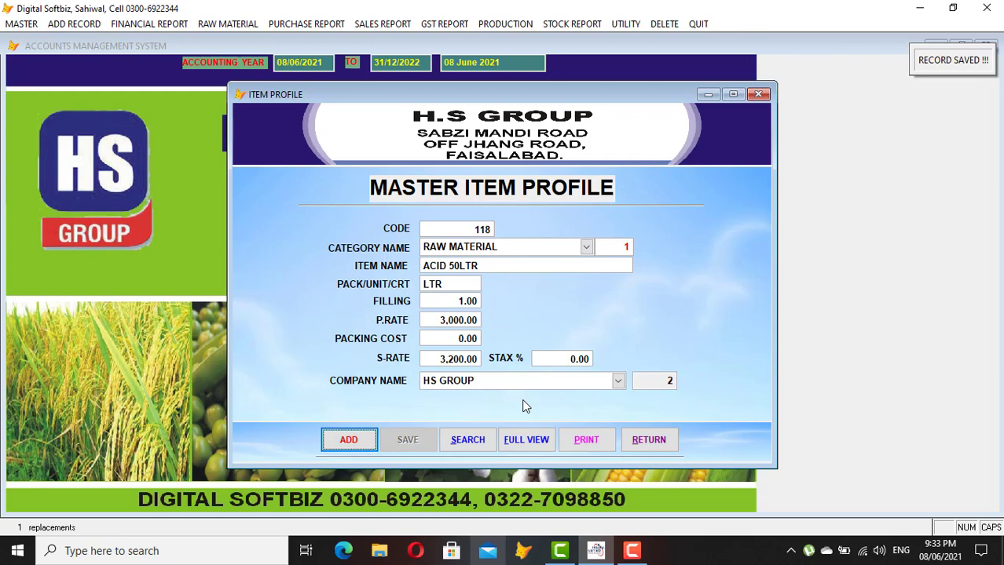
{"action": "key", "text": "Return"}
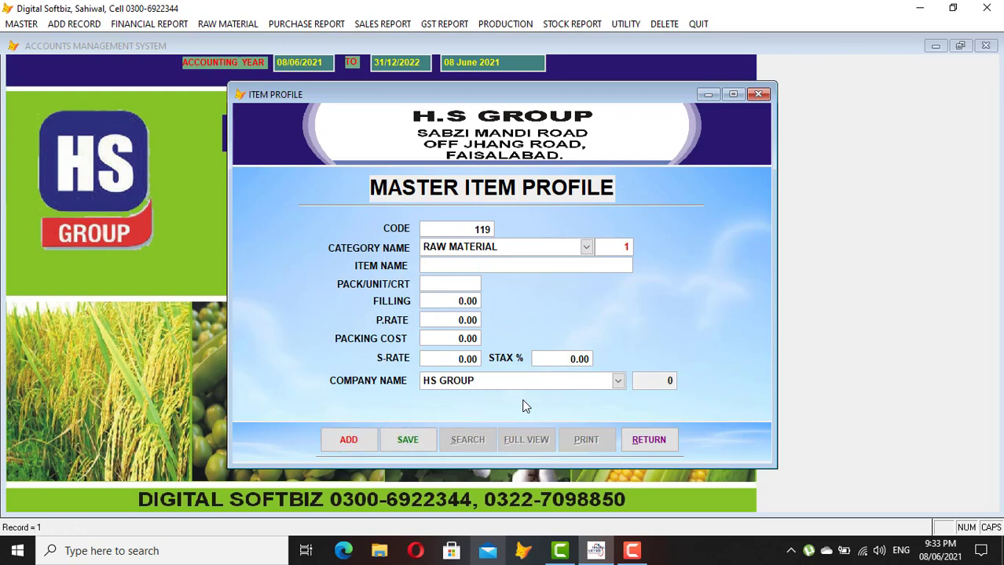
Save raw material item LGK with unit KGS, filling 1, purchase 2,000 and sale 2,300
{"action": "key", "text": "Return"}
{"action": "type", "text": "LGK"}
{"action": "key", "text": "Return"}
{"action": "type", "text": "KGS"}
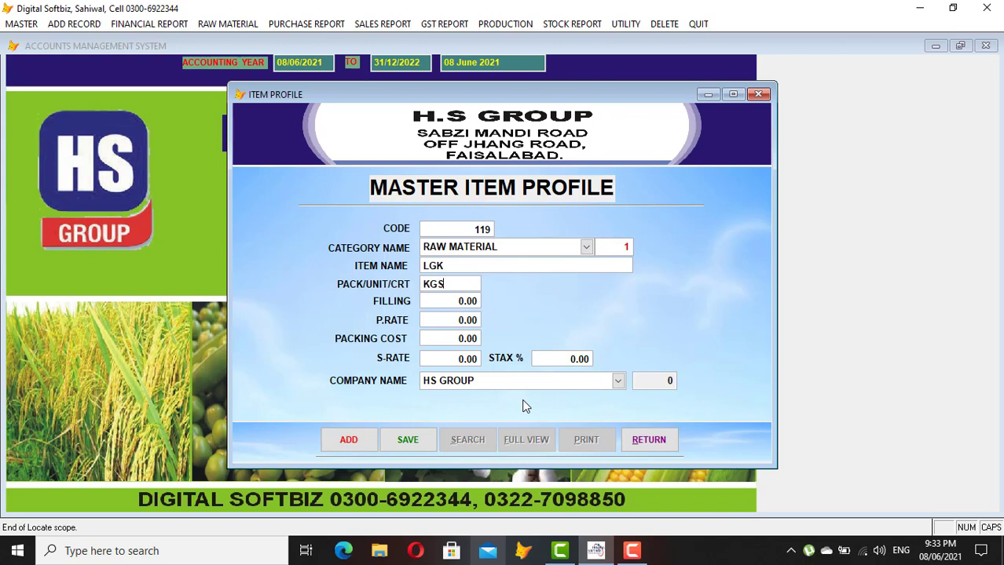
{"action": "type", "text": "1"}
{"action": "key", "text": "Return"}
{"action": "type", "text": "2.00"}
{"action": "type", "text": "0"}
{"action": "key", "text": "Return"}
{"action": "key", "text": "Return"}
{"action": "type", "text": "2,300"}
{"action": "key", "text": "Return"}
{"action": "key", "text": "Return"}
{"action": "key", "text": "Return"}
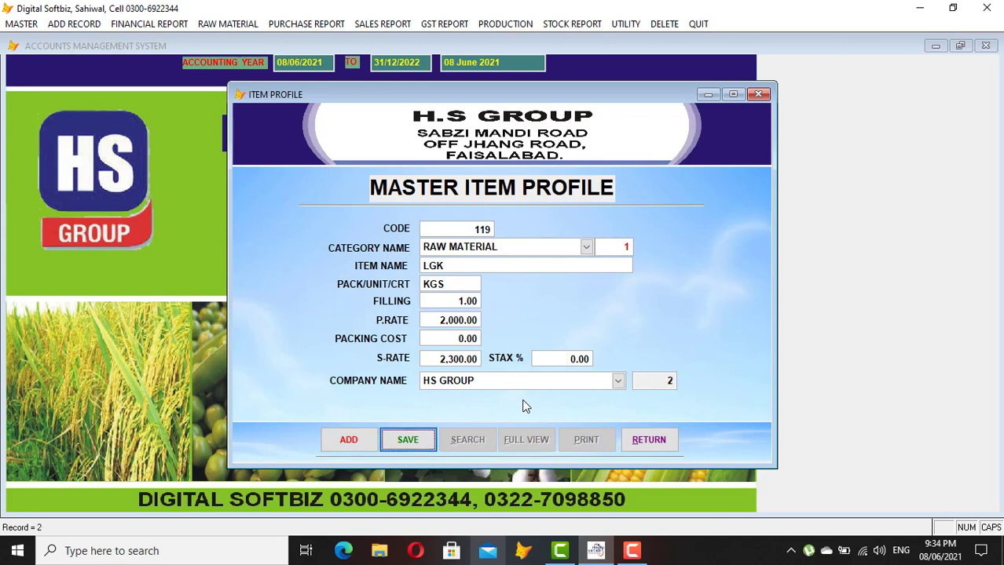
{"action": "key", "text": "Return"}
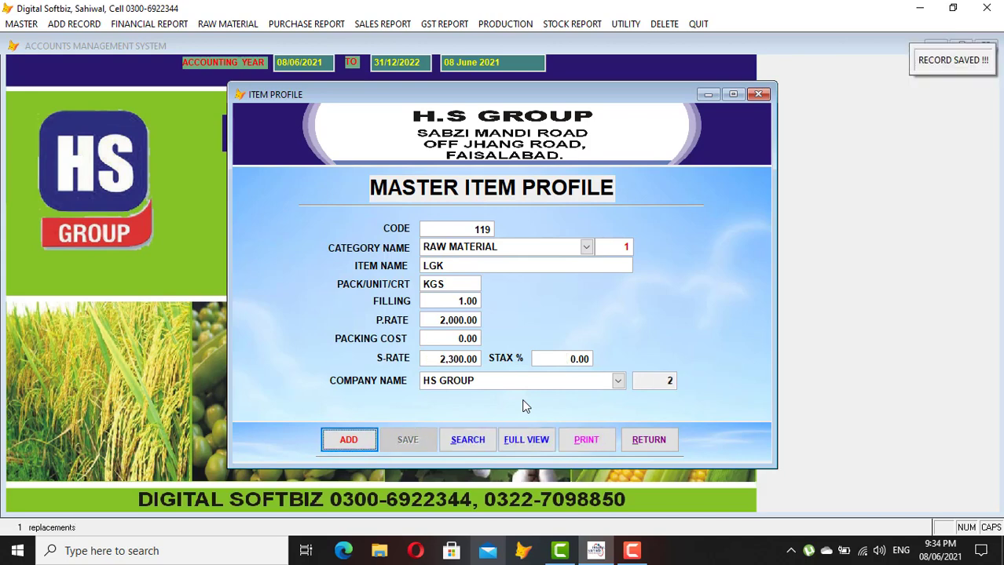
{"action": "key", "text": "Return"}
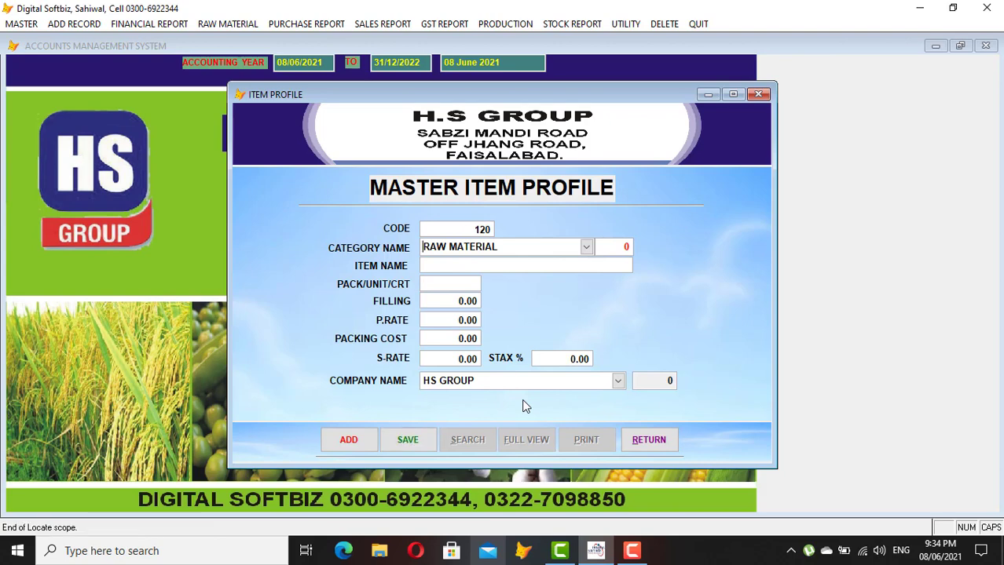
Save packing material item BAG with unit UNIT, filling 1, purchase 10 and sale 12
{"action": "left_click", "coordinate": [586, 248]}
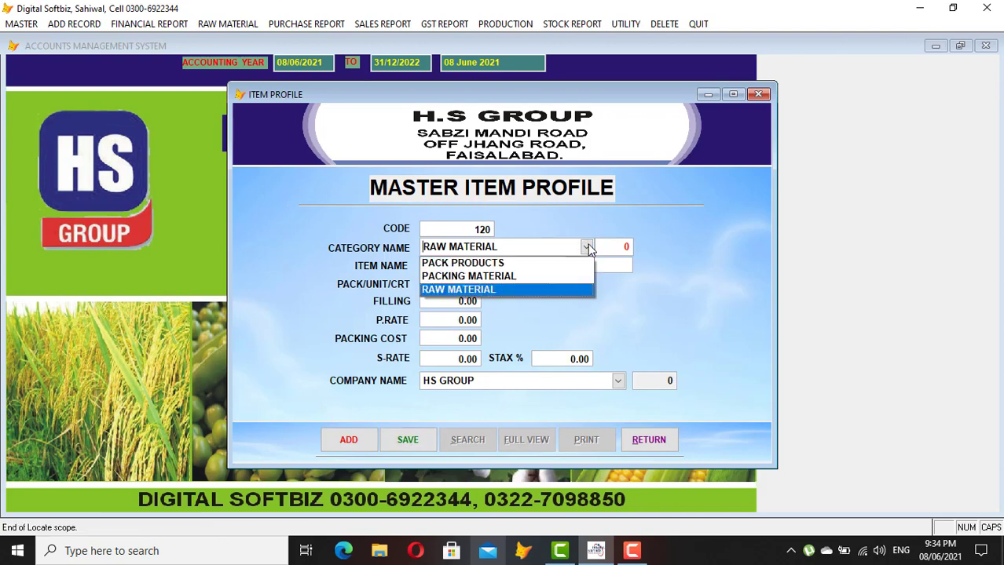
{"action": "left_click", "coordinate": [533, 276]}
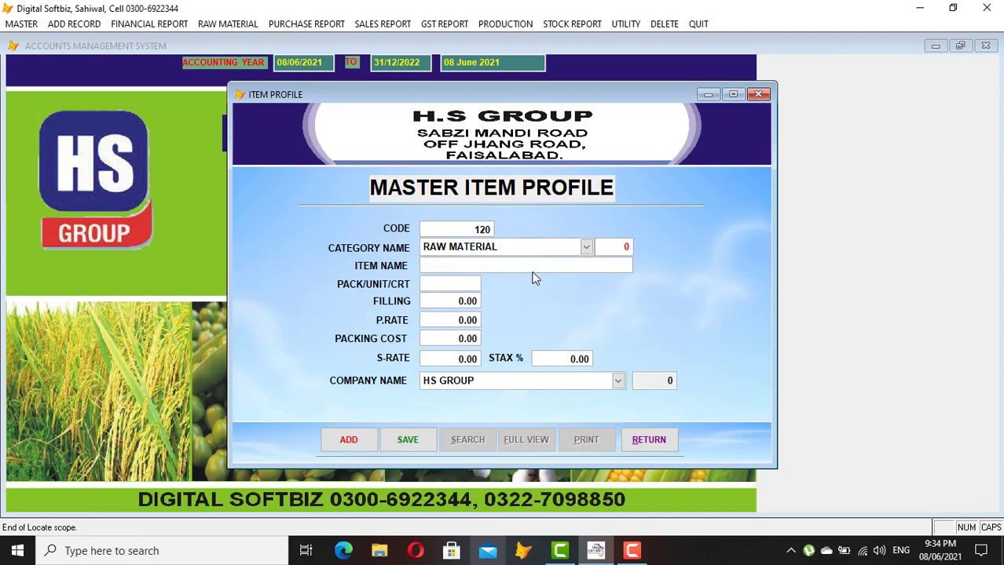
{"action": "key", "text": "Return"}
{"action": "type", "text": "BAG"}
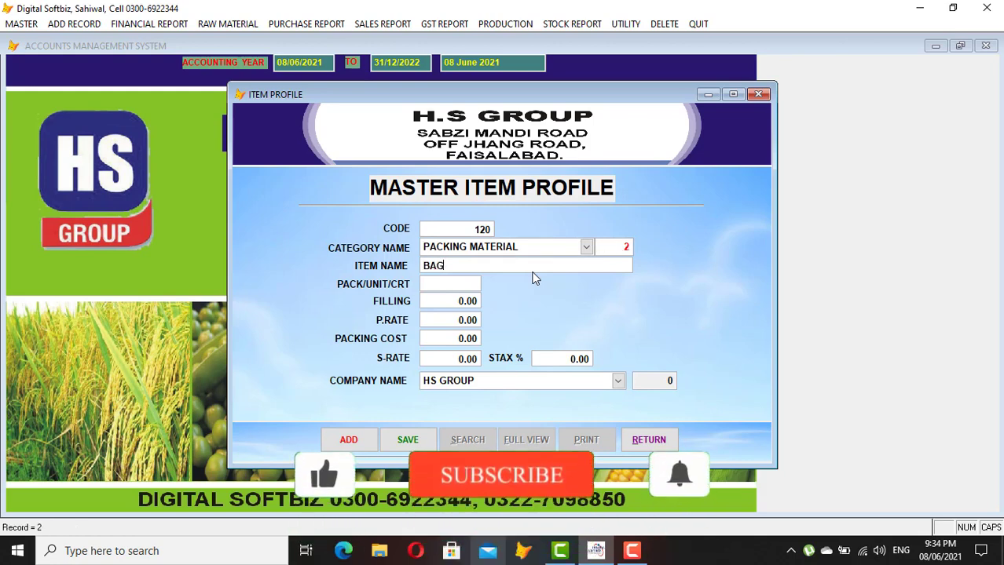
{"action": "key", "text": "Return"}
{"action": "type", "text": "UNIT"}
{"action": "key", "text": "Return"}
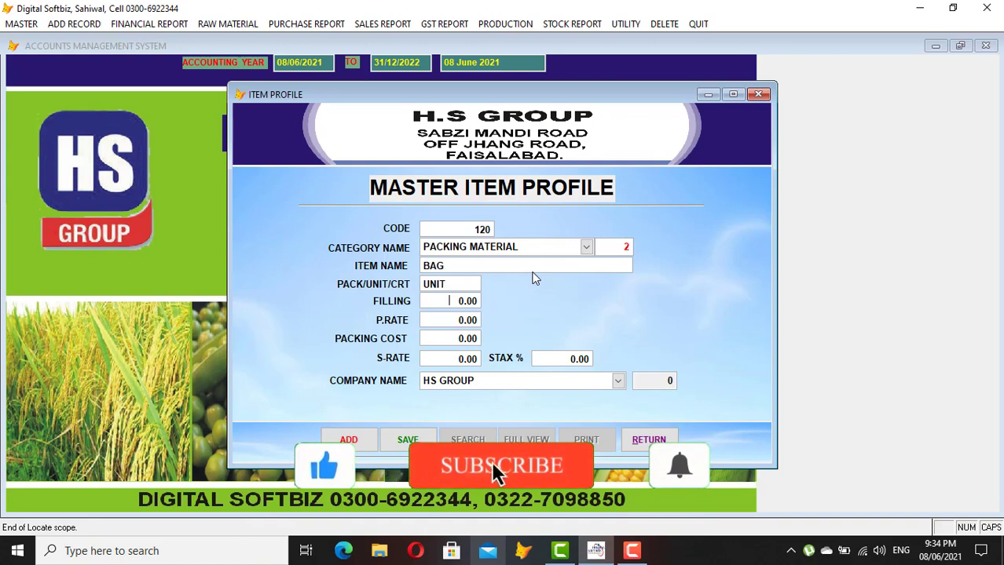
{"action": "type", "text": "1"}
{"action": "key", "text": "Return"}
{"action": "type", "text": "10"}
{"action": "key", "text": "Return"}
{"action": "key", "text": "Return"}
{"action": "type", "text": "1.2"}
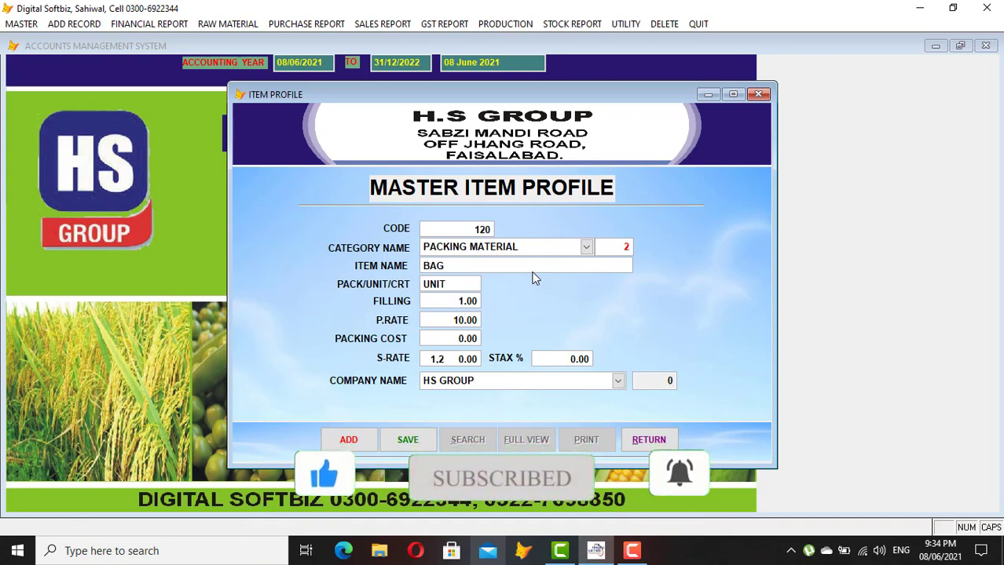
{"action": "key", "text": "Return"}
{"action": "key", "text": "Return"}
{"action": "key", "text": "Return"}
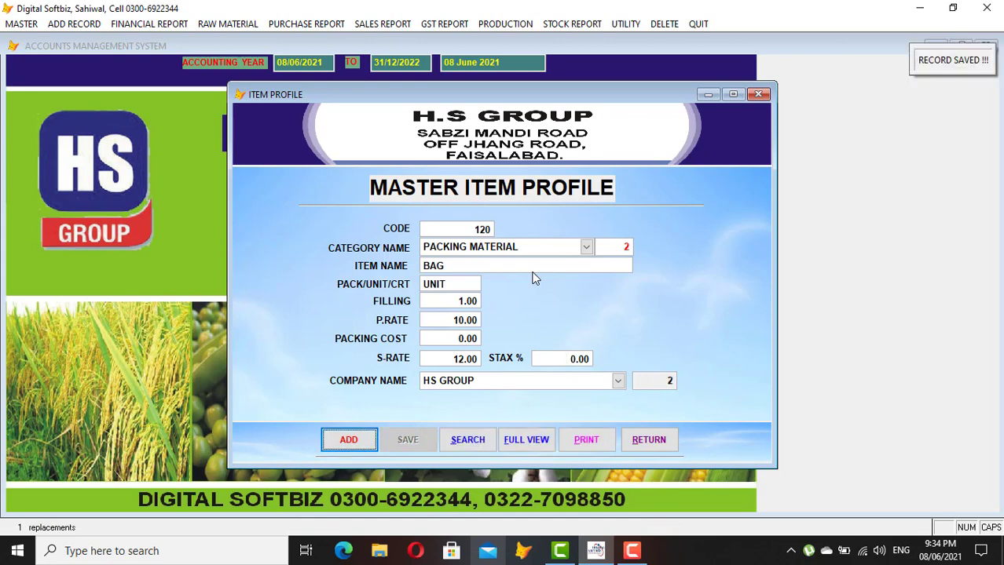
{"action": "key", "text": "Return"}
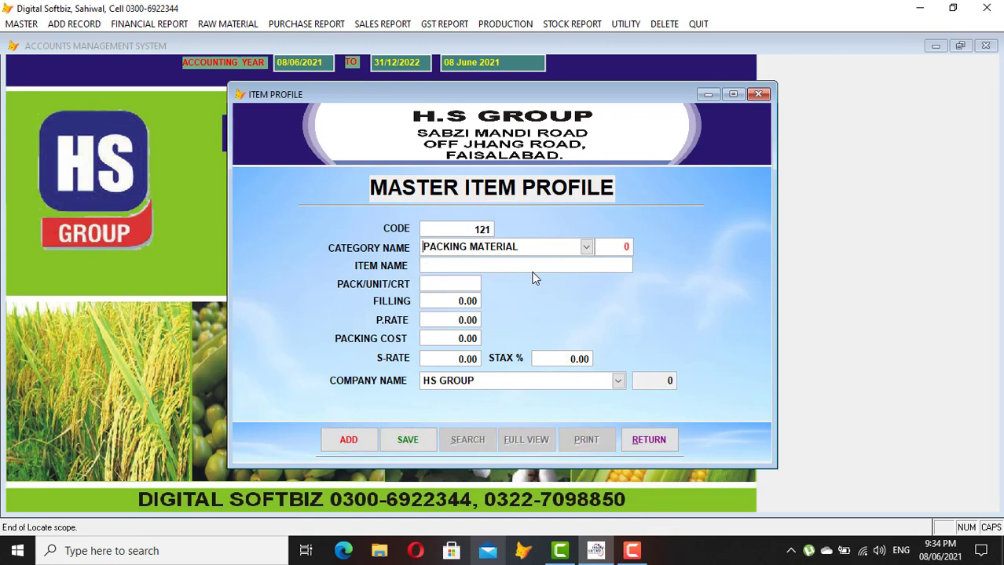
Enter pack product KD ACID under PACK PRODUCTS with unit LTR and filling 1
{"action": "left_click", "coordinate": [585, 247]}
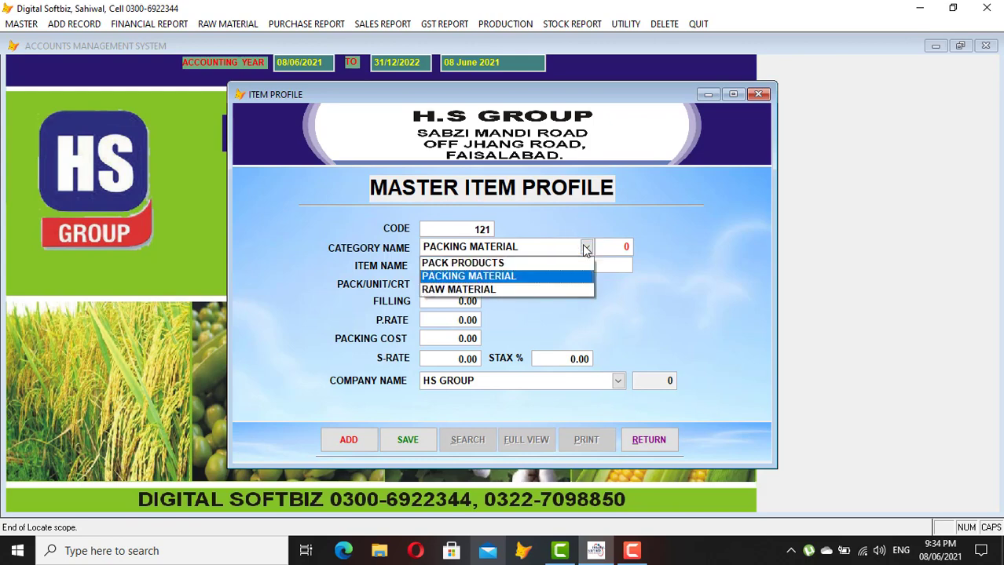
{"action": "left_click", "coordinate": [494, 263]}
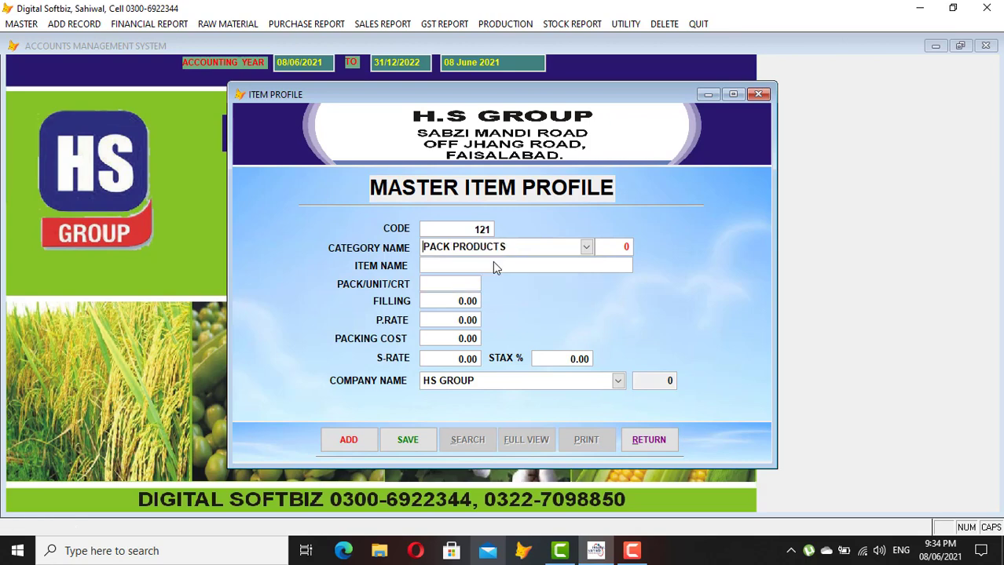
{"action": "key", "text": "Return"}
{"action": "key", "text": "Return"}
{"action": "type", "text": "KD ACID"}
{"action": "key", "text": "Return"}
{"action": "type", "text": "LTR"}
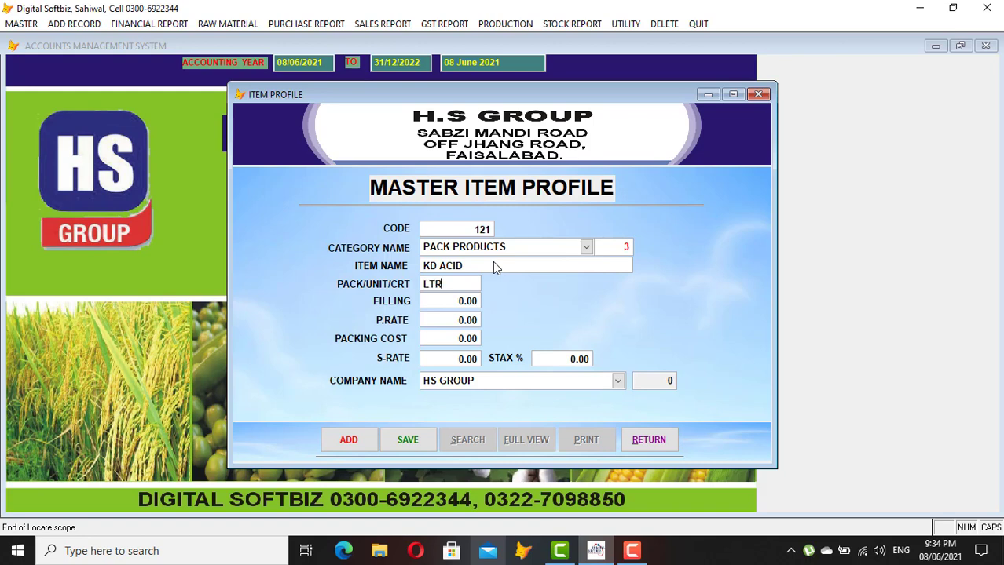
{"action": "type", "text": "1"}
{"action": "key", "text": "Return"}
Set purchase rate 2,000 and sale rate 3,000, save KD ACID, and close Item Profile
{"action": "type", "text": "2,000"}
{"action": "key", "text": "Return"}
{"action": "key", "text": "Return"}
{"action": "type", "text": "3000"}
{"action": "key", "text": "Return"}
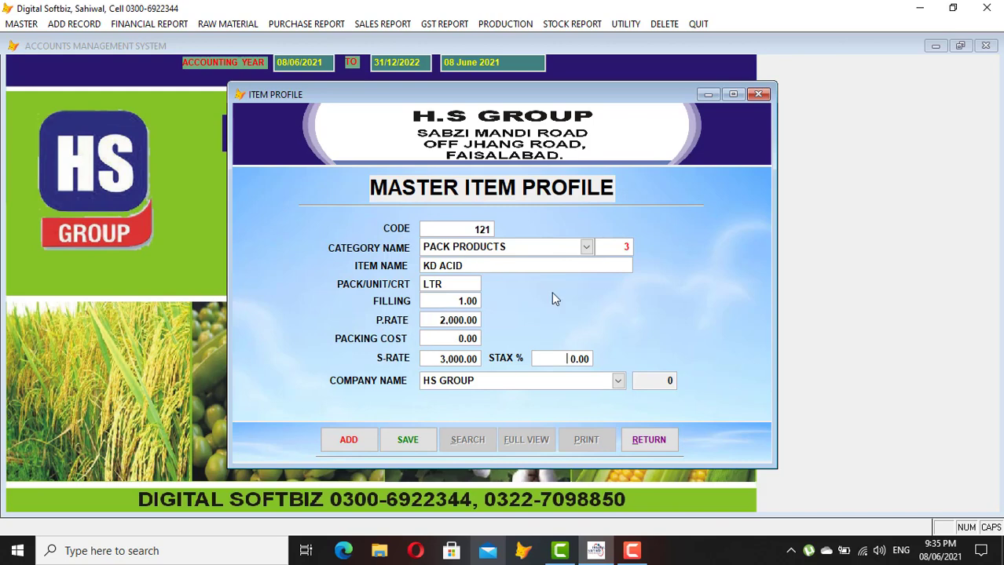
{"action": "key", "text": "Return"}
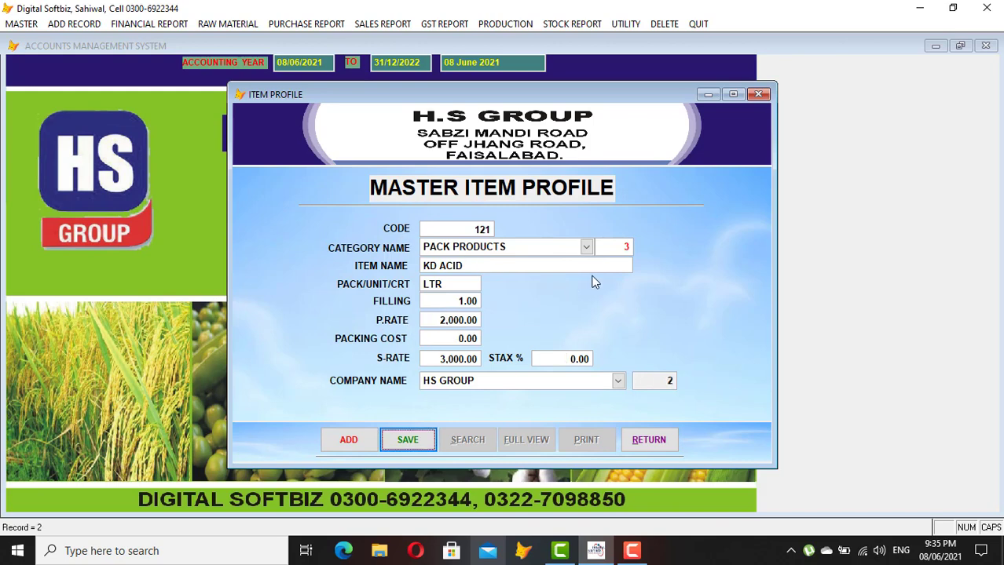
{"action": "key", "text": "Return"}
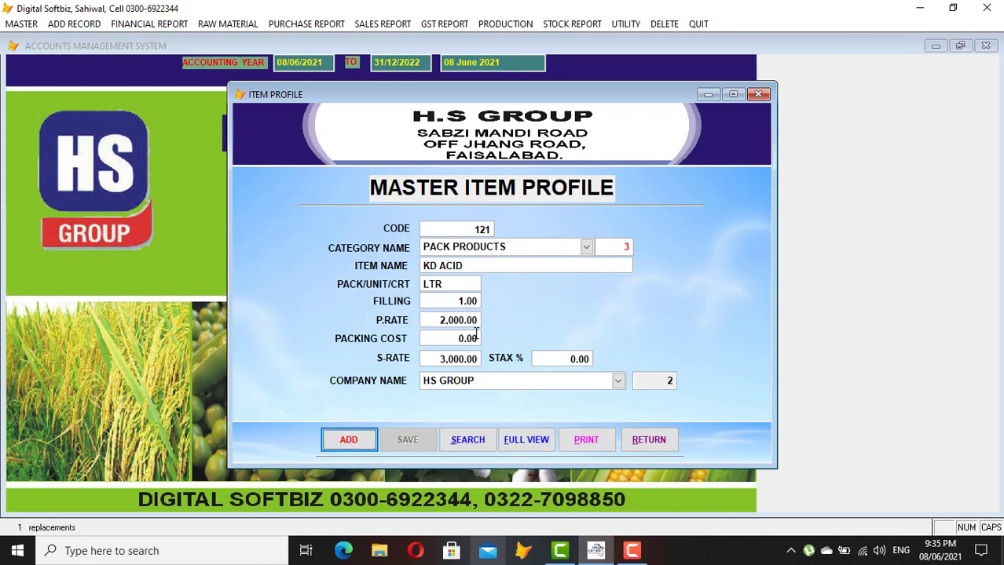
{"action": "left_click", "coordinate": [648, 440]}
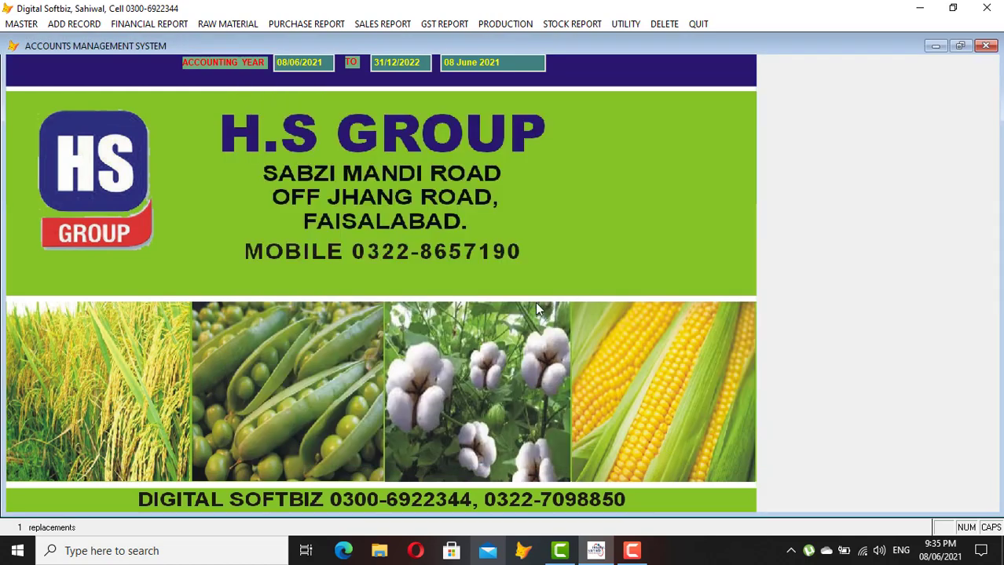
Open the MASTER menu from the menu bar
{"action": "left_click", "coordinate": [22, 23]}
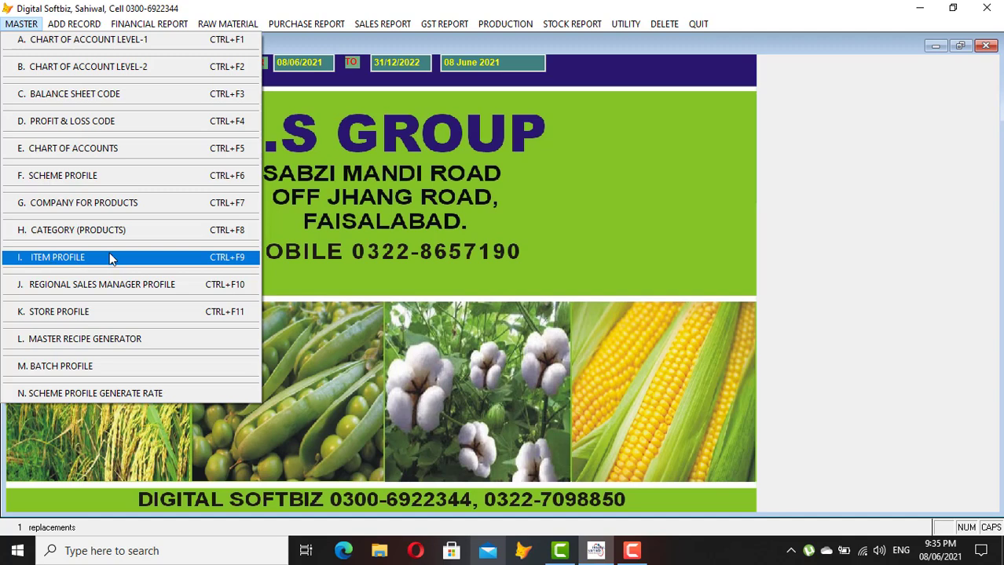
Load scheme 01-01 NORMAL SALE in the scheme rate generator and dismiss the existing-list notice
{"action": "left_click", "coordinate": [70, 394]}
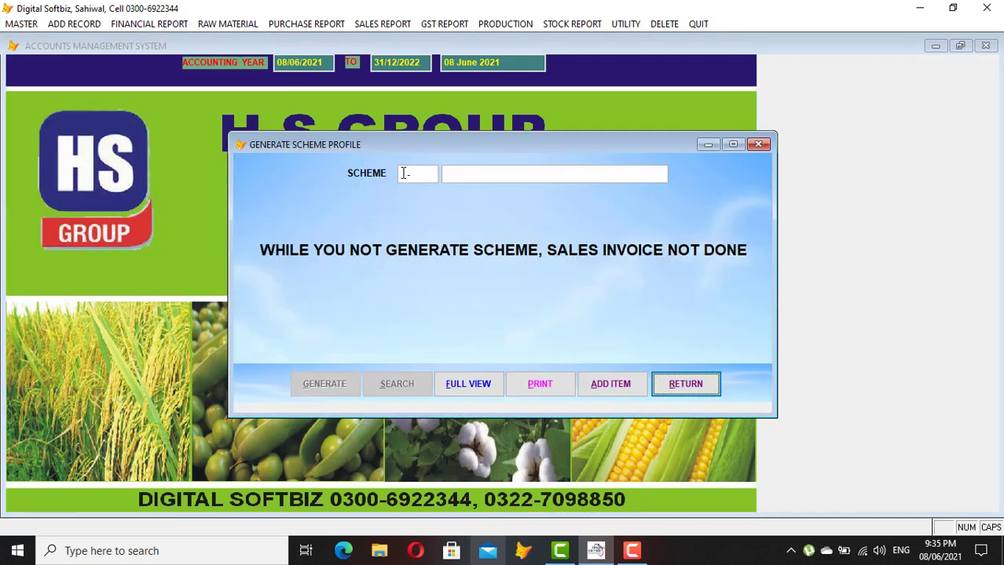
{"action": "left_click", "coordinate": [403, 173]}
{"action": "type", "text": "01-01"}
{"action": "key", "text": "Return"}
{"action": "type", "text": "NOR"}
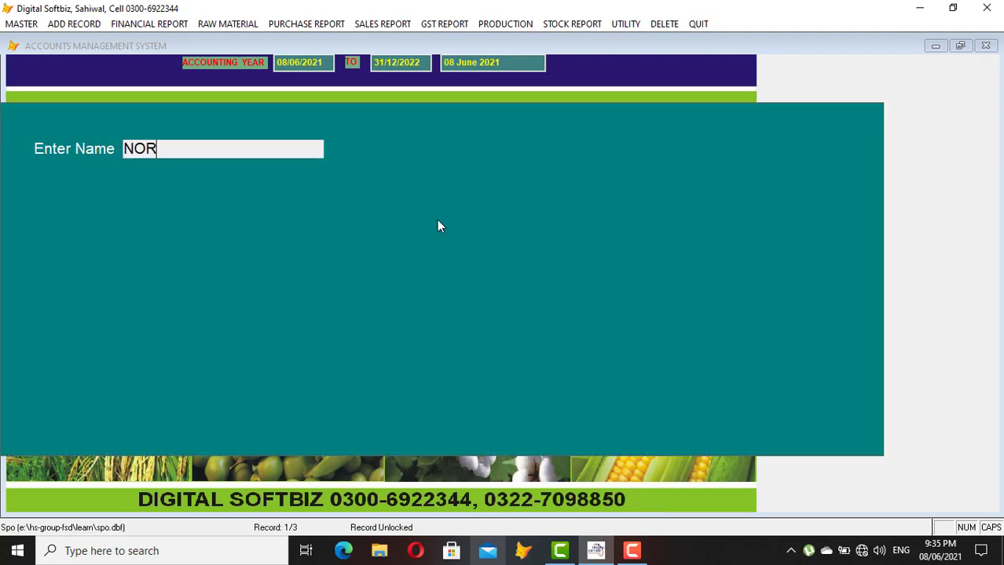
{"action": "key", "text": "Return"}
{"action": "key", "text": "Return"}
{"action": "key", "text": "Return"}
{"action": "key", "text": "Return"}
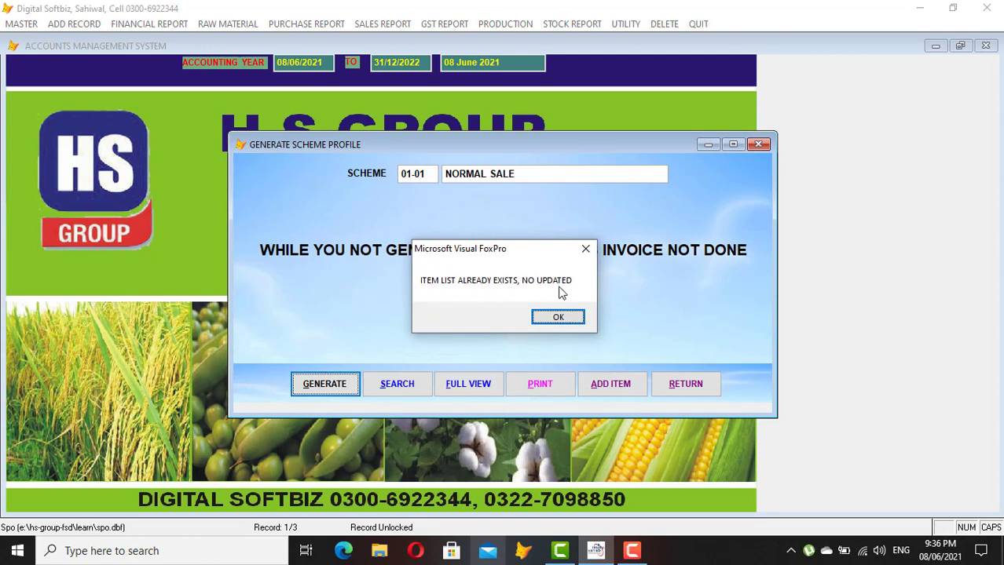
{"action": "left_click", "coordinate": [565, 317]}
Browse the scheme records in the full-view grid, then close it
{"action": "left_click", "coordinate": [487, 383]}
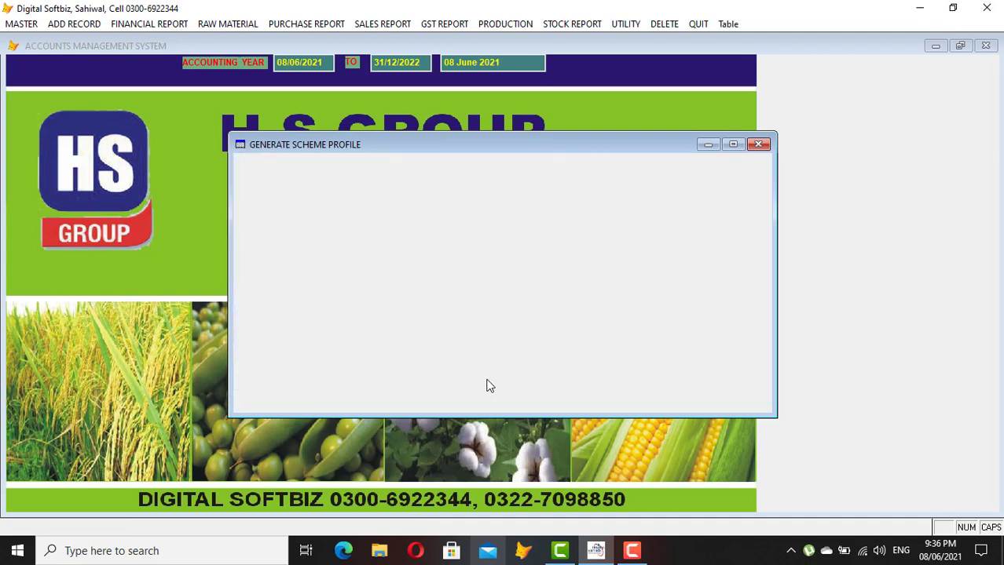
{"action": "key", "text": "Tab"}
{"action": "key", "text": "Tab"}
{"action": "key", "text": "Tab"}
{"action": "key", "text": "Tab"}
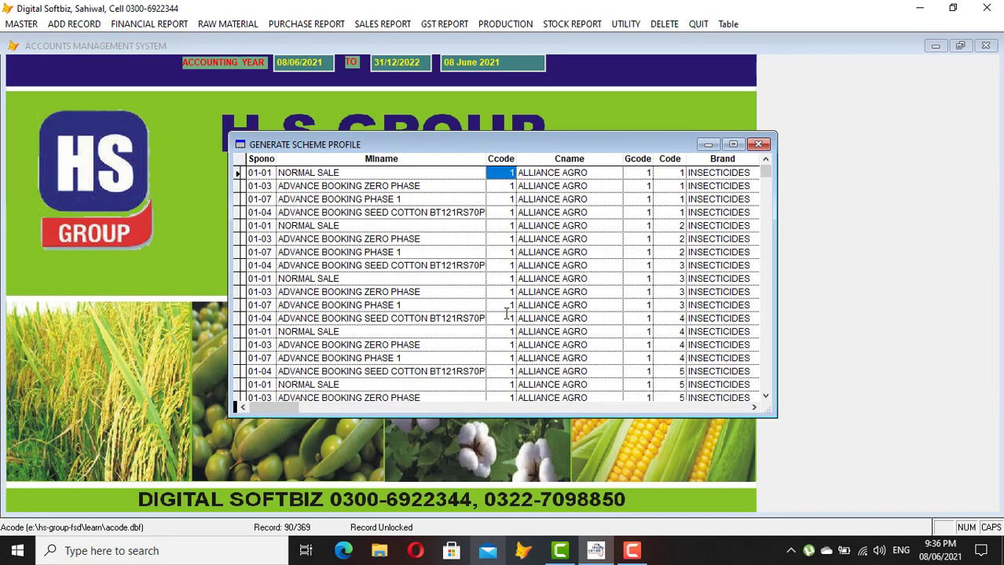
{"action": "key", "text": "shift+Tab"}
{"action": "key", "text": "shift+Tab"}
{"action": "key", "text": "shift+Tab"}
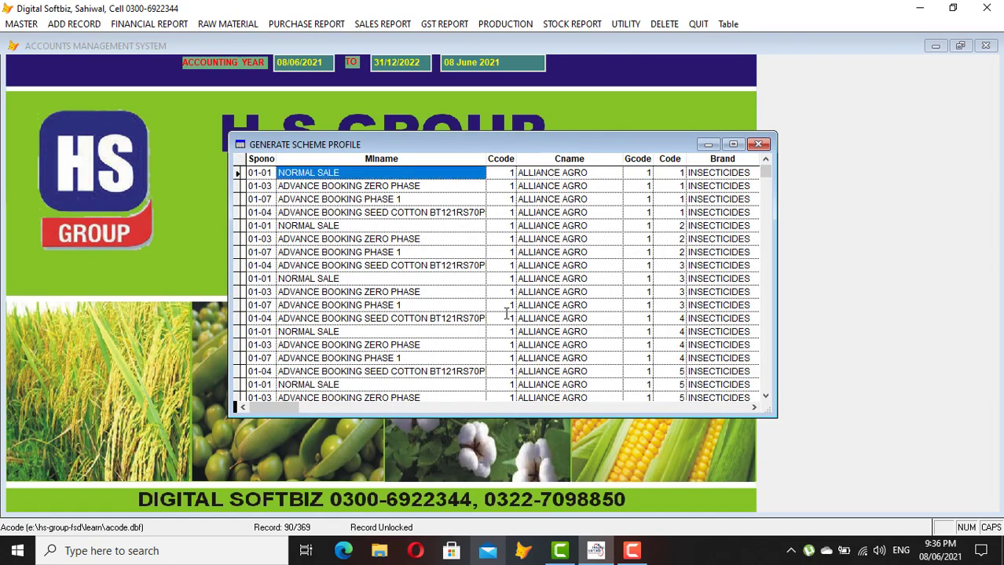
{"action": "key", "text": "Down"}
{"action": "key", "text": "Down"}
{"action": "key", "text": "Down"}
{"action": "key", "text": "Down"}
{"action": "key", "text": "Down"}
{"action": "key", "text": "Down"}
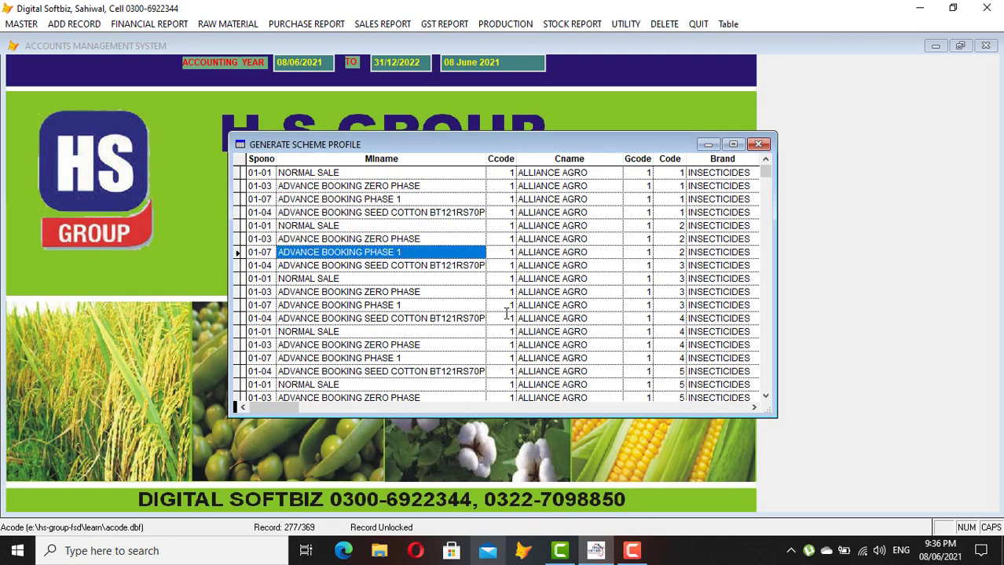
{"action": "key", "text": "Escape"}
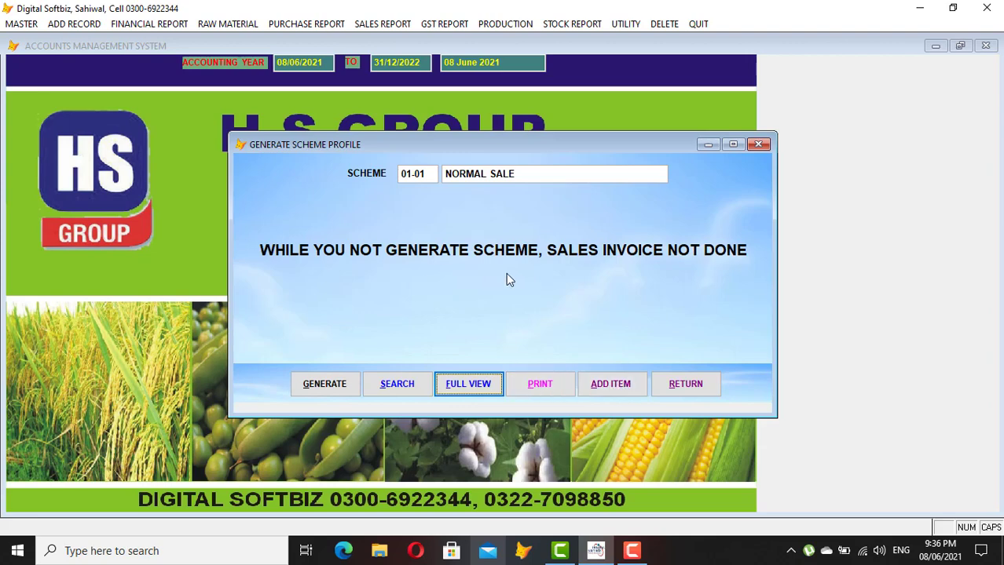
Generate the NORMAL SALE customer item list for ACID 50LTR in the single-item generator
{"action": "left_click", "coordinate": [621, 387]}
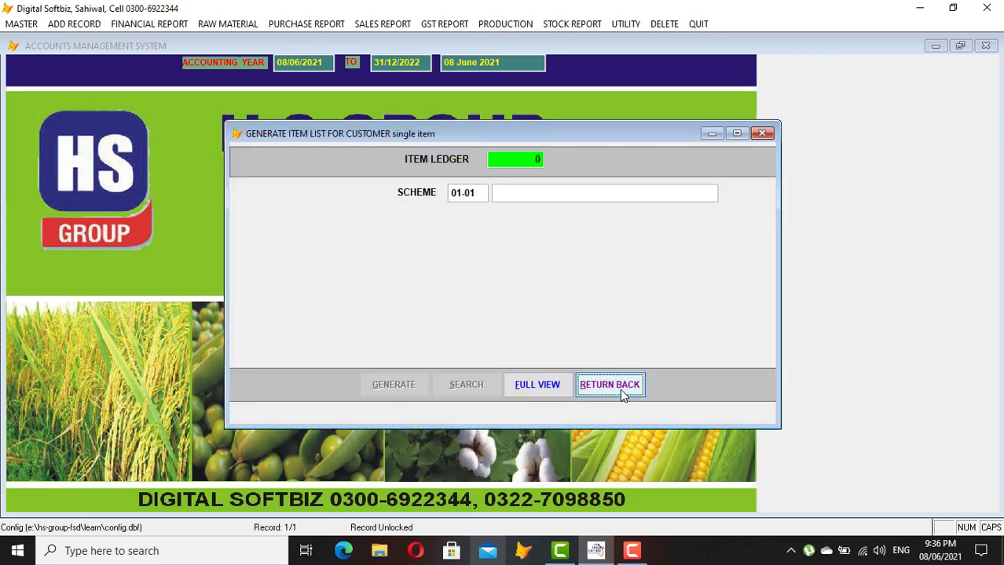
{"action": "left_click", "coordinate": [521, 162]}
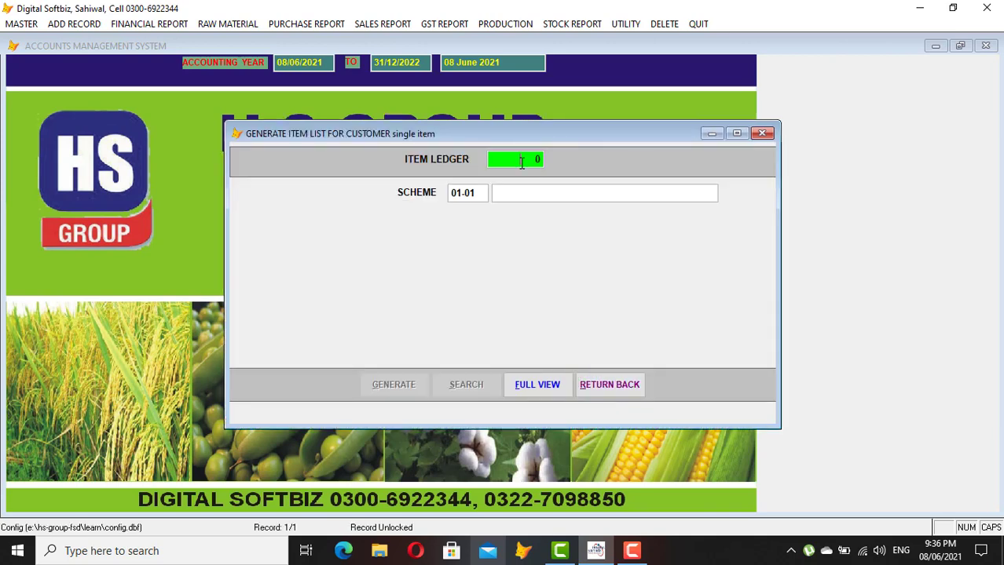
{"action": "key", "text": "Return"}
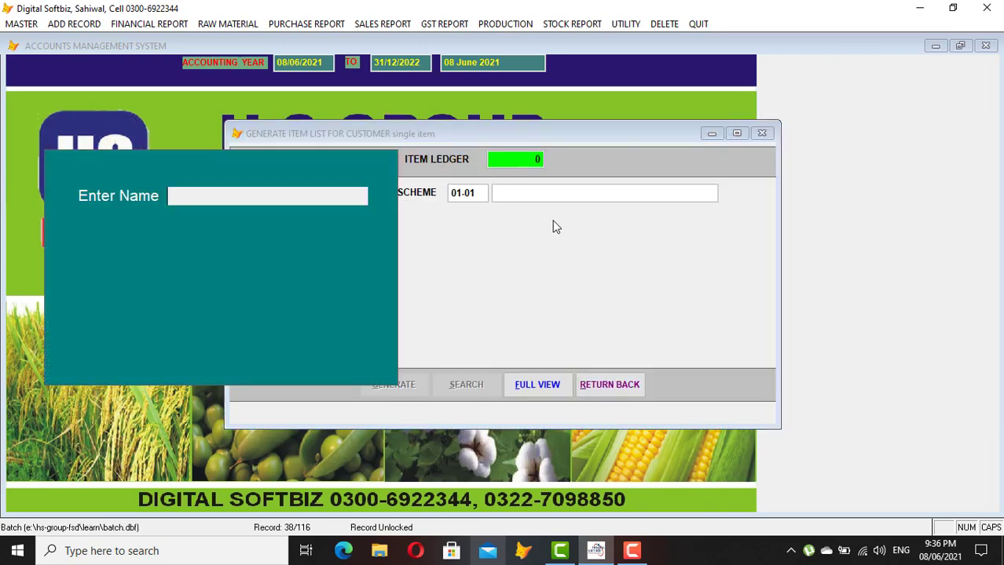
{"action": "type", "text": "ACID"}
{"action": "key", "text": "Return"}
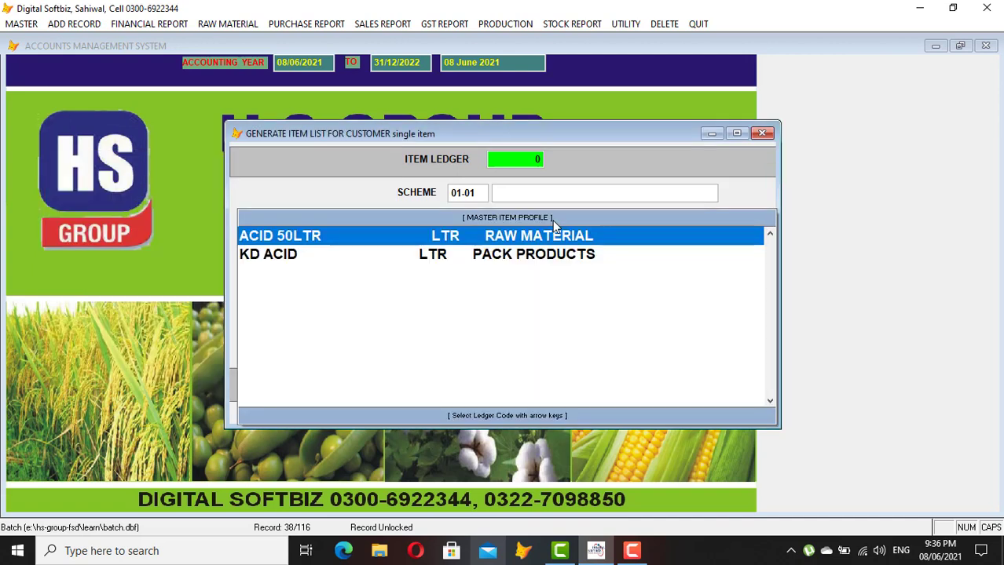
{"action": "key", "text": "Return"}
{"action": "key", "text": "Return"}
{"action": "key", "text": "Return"}
{"action": "key", "text": "Return"}
{"action": "key", "text": "Return"}
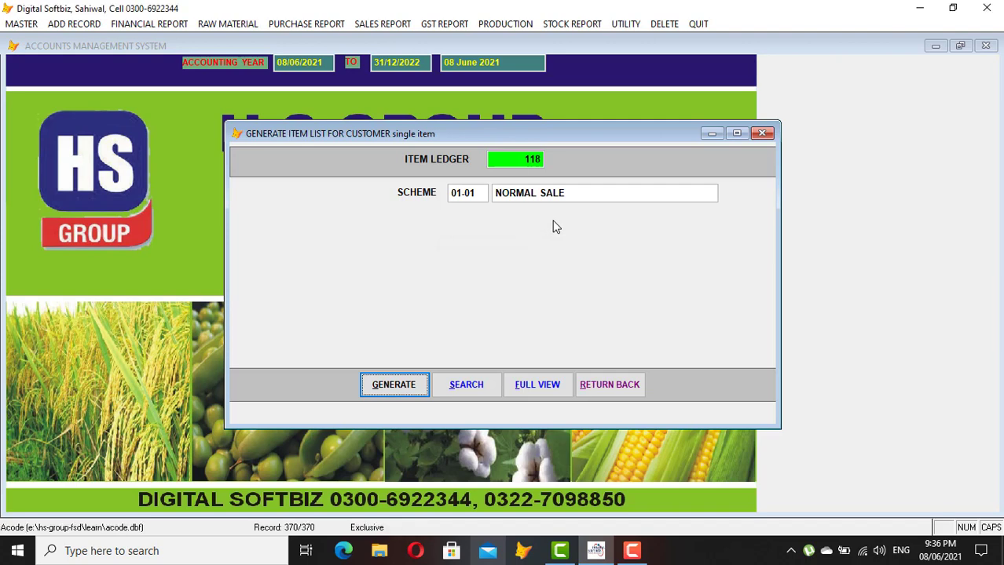
Generate the customer item list for KD ACID
{"action": "left_click", "coordinate": [514, 158]}
{"action": "key", "text": "BackSpace"}
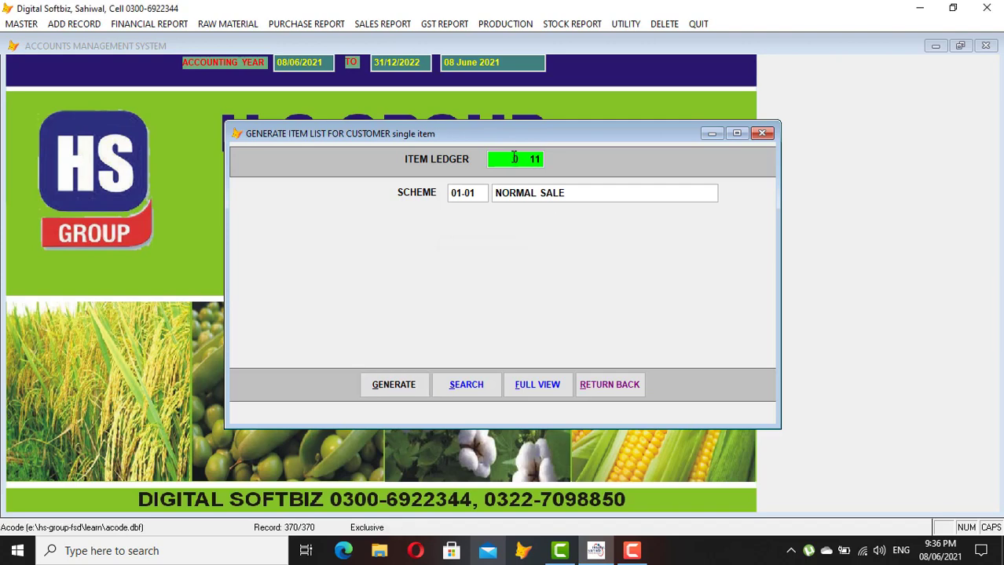
{"action": "key", "text": "Return"}
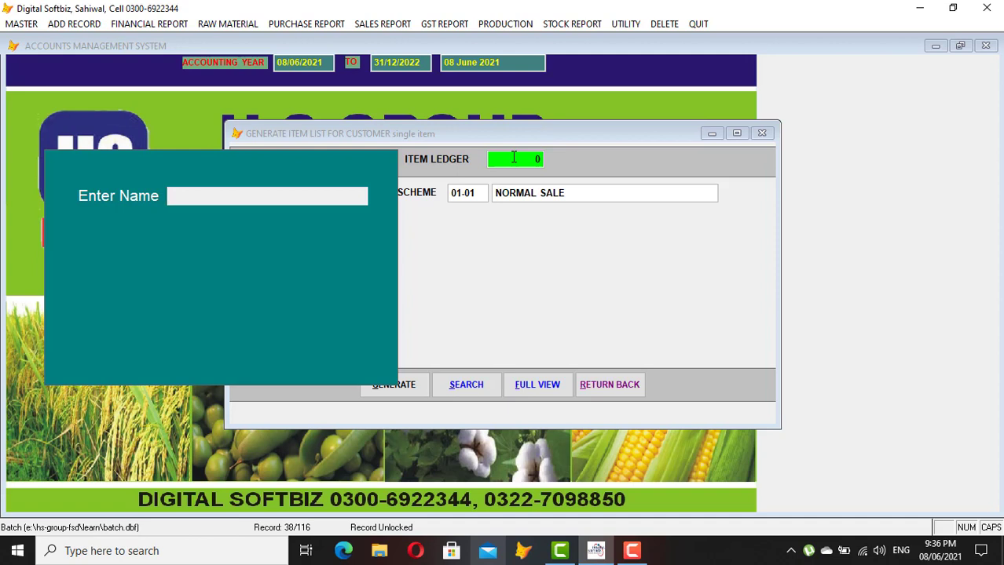
{"action": "type", "text": "KD"}
{"action": "key", "text": "Return"}
{"action": "key", "text": "Return"}
{"action": "key", "text": "Return"}
Generate the customer item list for LGK and acknowledge 'OK LIST UPDATED'
{"action": "key", "text": "Return"}
{"action": "key", "text": "Return"}
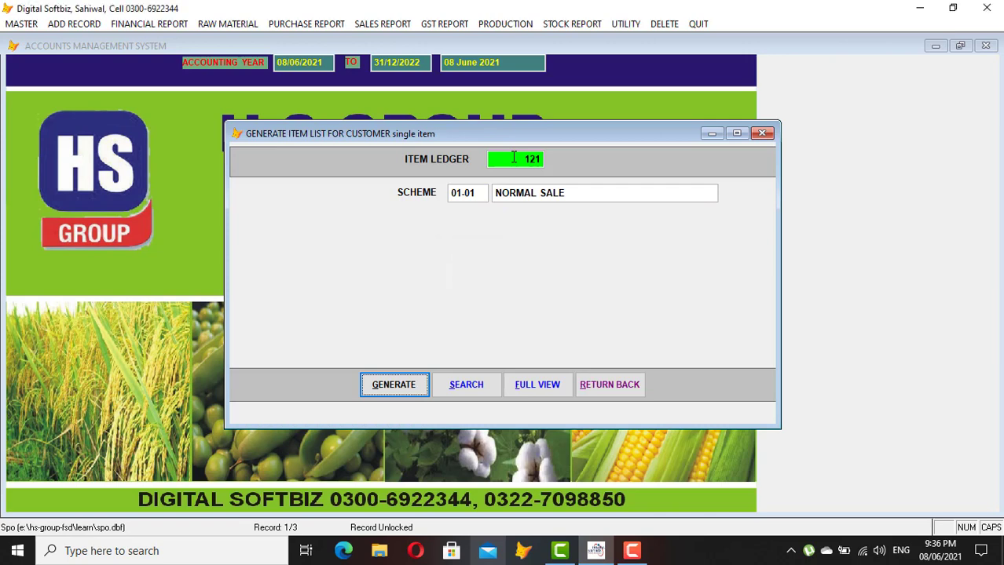
{"action": "left_click", "coordinate": [514, 157]}
{"action": "key", "text": "BackSpace"}
{"action": "key", "text": "BackSpace"}
{"action": "key", "text": "BackSpace"}
{"action": "key", "text": "Return"}
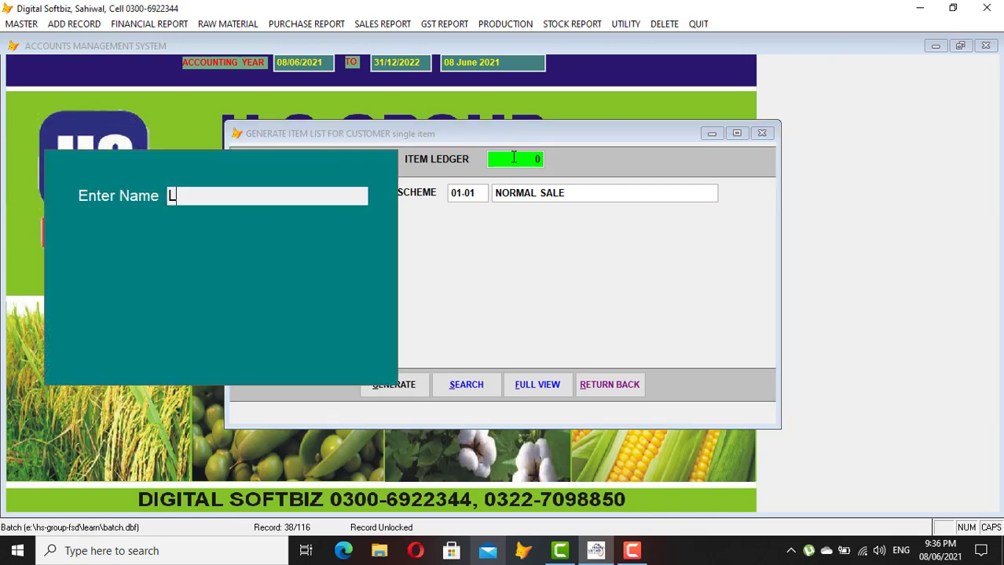
{"action": "key", "text": "Return"}
{"action": "key", "text": "Down"}
{"action": "key", "text": "Down"}
{"action": "key", "text": "Down"}
{"action": "key", "text": "Down"}
{"action": "key", "text": "Down"}
{"action": "key", "text": "Down"}
{"action": "key", "text": "Down"}
{"action": "key", "text": "Down"}
{"action": "key", "text": "Down"}
{"action": "key", "text": "Down"}
{"action": "key", "text": "Down"}
{"action": "key", "text": "Down"}
{"action": "key", "text": "Down"}
{"action": "key", "text": "Down"}
{"action": "key", "text": "Down"}
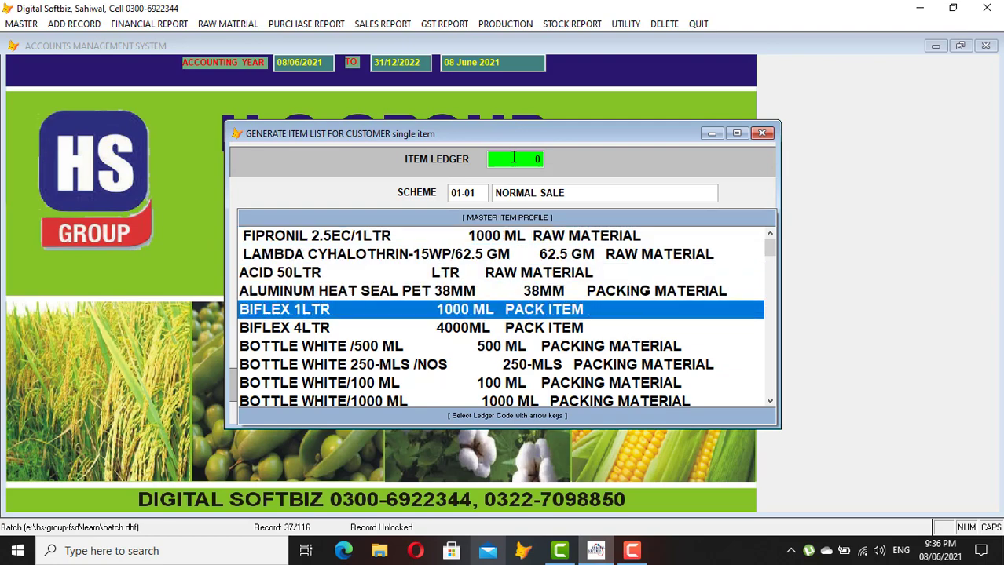
{"action": "key", "text": "Down"}
{"action": "key", "text": "Down"}
{"action": "key", "text": "Down"}
{"action": "key", "text": "Down"}
{"action": "key", "text": "Down"}
{"action": "key", "text": "Down"}
{"action": "key", "text": "Down"}
{"action": "key", "text": "Down"}
{"action": "key", "text": "Down"}
{"action": "key", "text": "Down"}
{"action": "key", "text": "Down"}
{"action": "key", "text": "Down"}
{"action": "key", "text": "Down"}
{"action": "key", "text": "Down"}
{"action": "key", "text": "Down"}
{"action": "key", "text": "Down"}
{"action": "key", "text": "Down"}
{"action": "key", "text": "Down"}
{"action": "key", "text": "Down"}
{"action": "key", "text": "Down"}
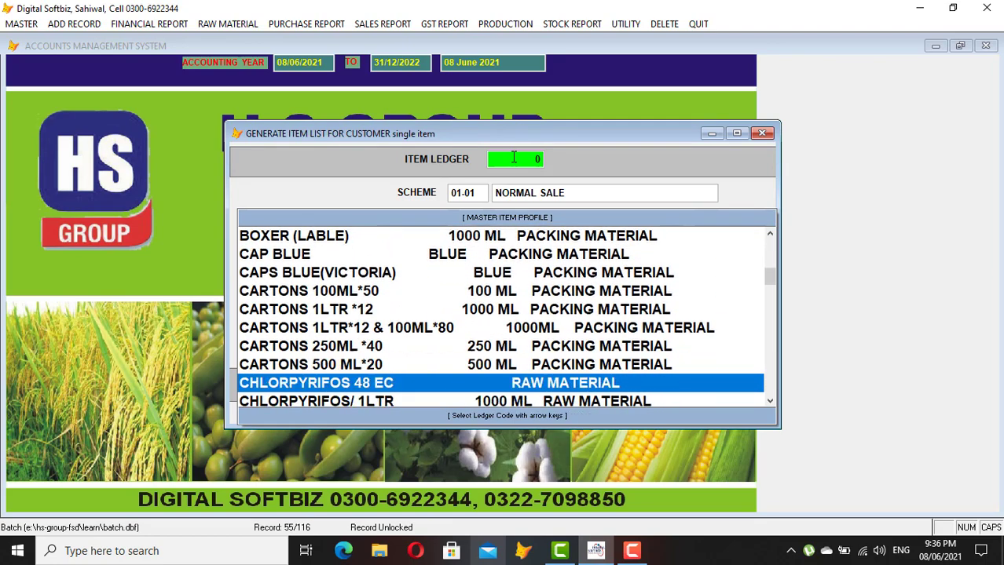
{"action": "key", "text": "Down"}
{"action": "key", "text": "Down"}
{"action": "key", "text": "Down"}
{"action": "key", "text": "Down"}
{"action": "key", "text": "Down"}
{"action": "key", "text": "Down"}
{"action": "key", "text": "Down"}
{"action": "key", "text": "Down"}
{"action": "key", "text": "Down"}
{"action": "key", "text": "Down"}
{"action": "key", "text": "Down"}
{"action": "key", "text": "Down"}
{"action": "key", "text": "Down"}
{"action": "key", "text": "Down"}
{"action": "key", "text": "Down"}
{"action": "key", "text": "Down"}
{"action": "key", "text": "Down"}
{"action": "key", "text": "Down"}
{"action": "key", "text": "Down"}
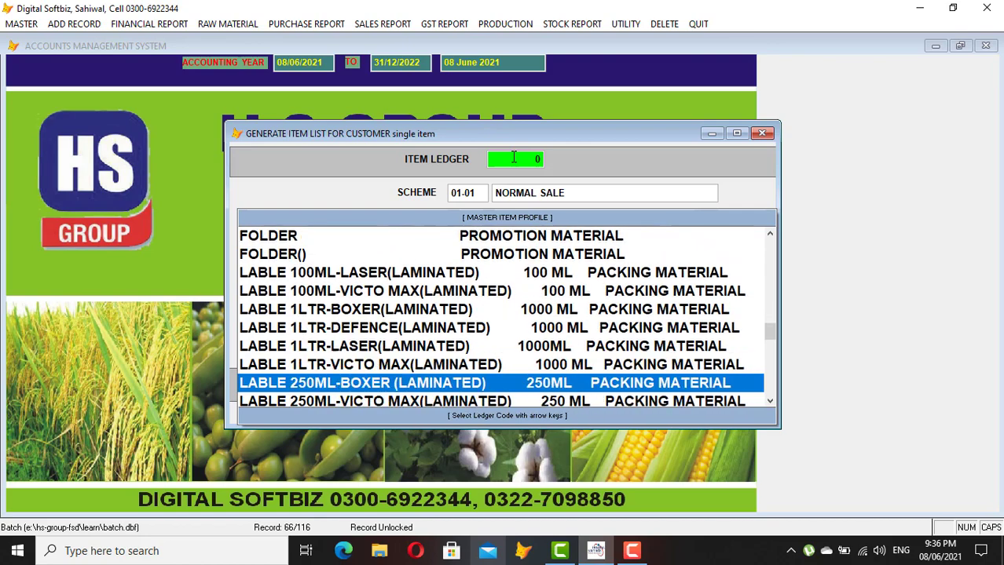
{"action": "key", "text": "Down"}
{"action": "key", "text": "Down"}
{"action": "key", "text": "Down"}
{"action": "key", "text": "Down"}
{"action": "key", "text": "Down"}
{"action": "key", "text": "Down"}
{"action": "key", "text": "Down"}
{"action": "key", "text": "Down"}
{"action": "key", "text": "Down"}
{"action": "key", "text": "Down"}
{"action": "key", "text": "Down"}
{"action": "key", "text": "Down"}
{"action": "key", "text": "Down"}
{"action": "key", "text": "Down"}
{"action": "key", "text": "Down"}
{"action": "key", "text": "Down"}
{"action": "key", "text": "Down"}
{"action": "key", "text": "Down"}
{"action": "key", "text": "Down"}
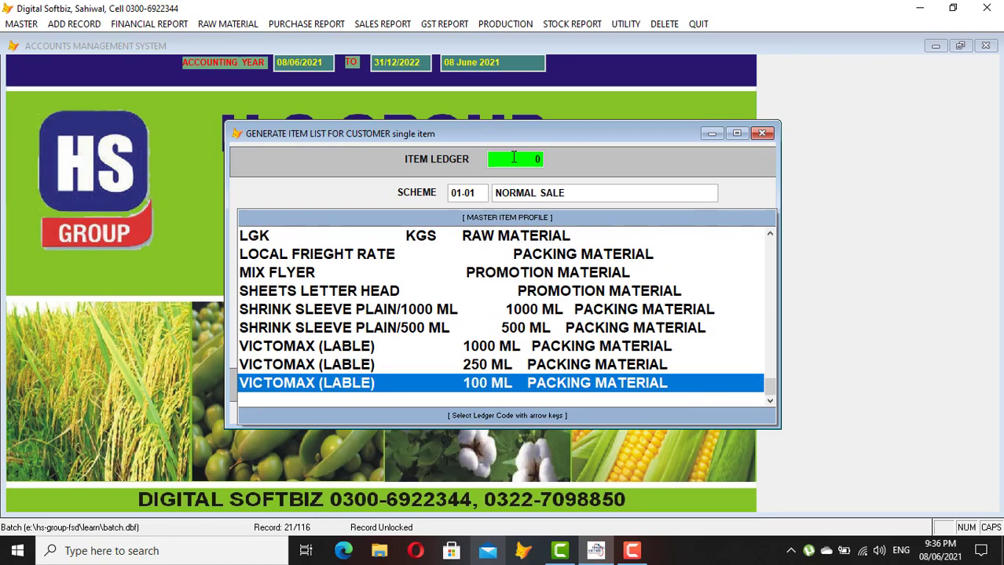
{"action": "key", "text": "Up"}
{"action": "key", "text": "Up"}
{"action": "key", "text": "Up"}
{"action": "key", "text": "Up"}
{"action": "key", "text": "Up"}
{"action": "key", "text": "Up"}
{"action": "key", "text": "Up"}
{"action": "key", "text": "Up"}
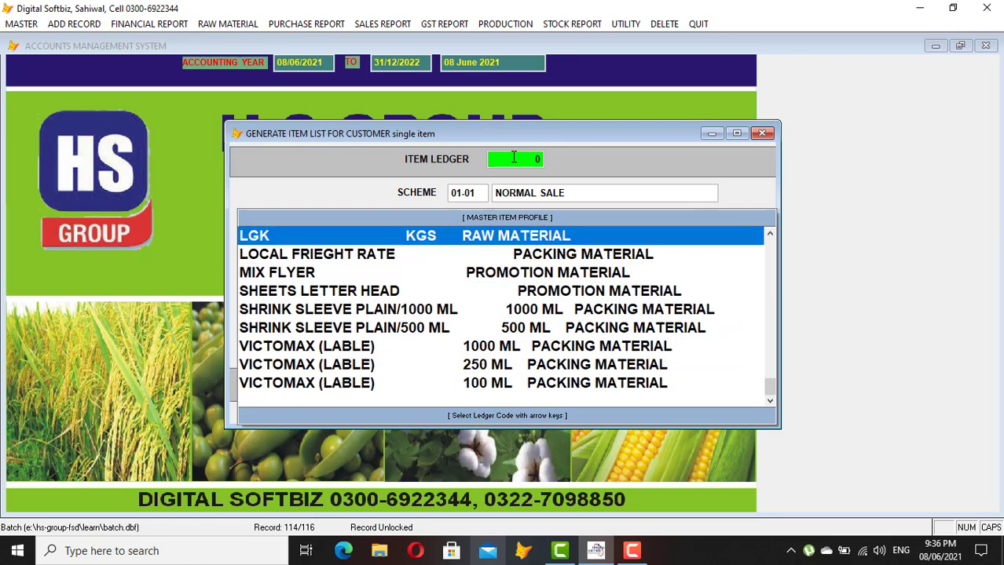
{"action": "key", "text": "Return"}
{"action": "key", "text": "Return"}
{"action": "key", "text": "Return"}
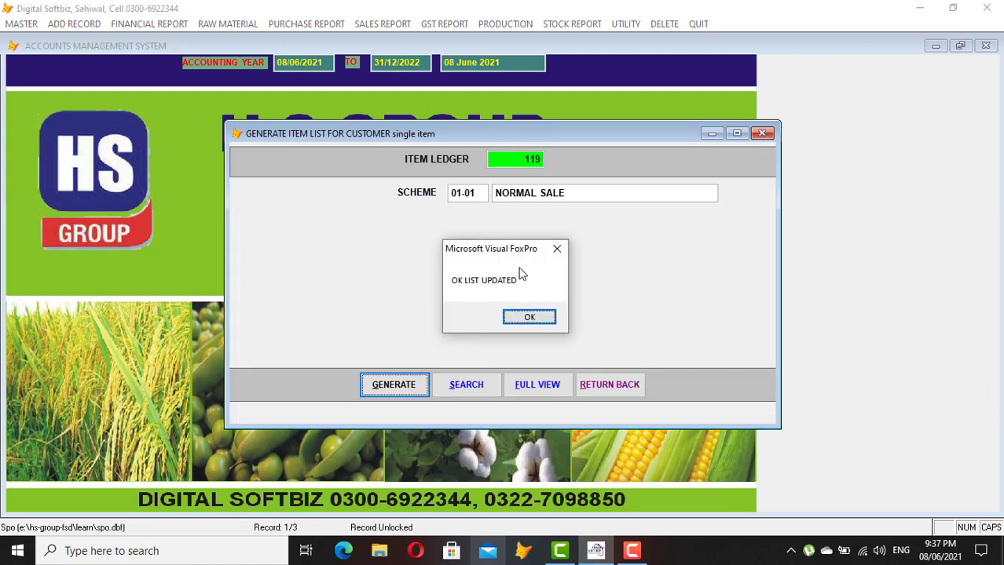
{"action": "left_click", "coordinate": [534, 318]}
Close the item list generator and start a new record in Batch Profile
{"action": "left_click", "coordinate": [601, 384]}
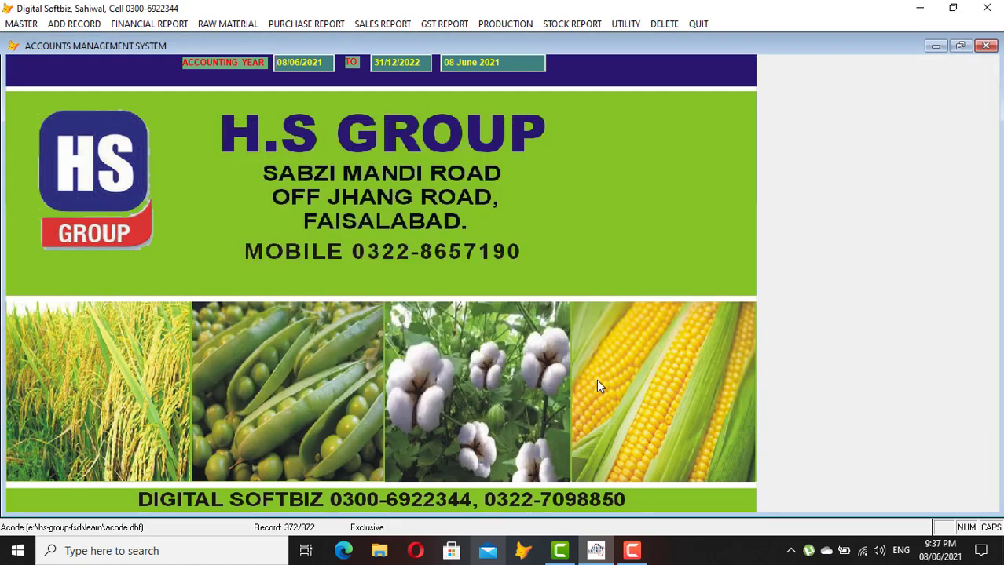
{"action": "left_click", "coordinate": [29, 26]}
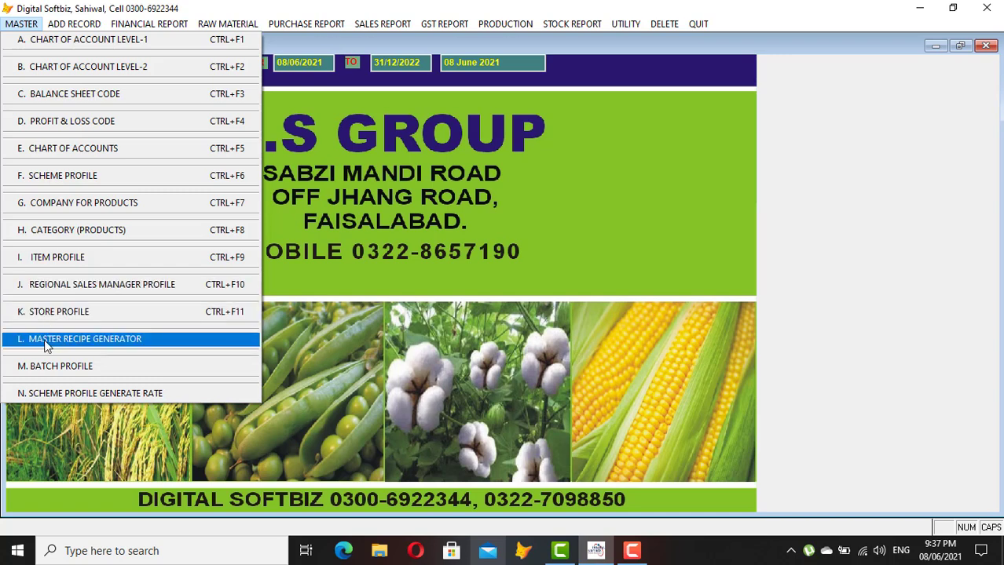
{"action": "left_click", "coordinate": [79, 366]}
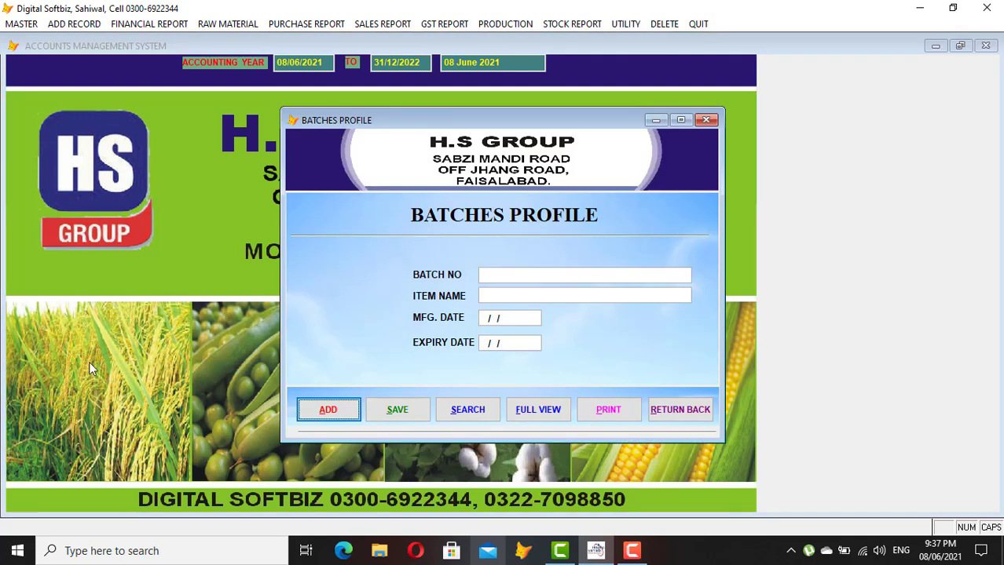
{"action": "left_click", "coordinate": [341, 424]}
Save batch 657483 for KD ACID, made 01/01/2021, expiring 31/12/2021, and close the form
{"action": "type", "text": "657483"}
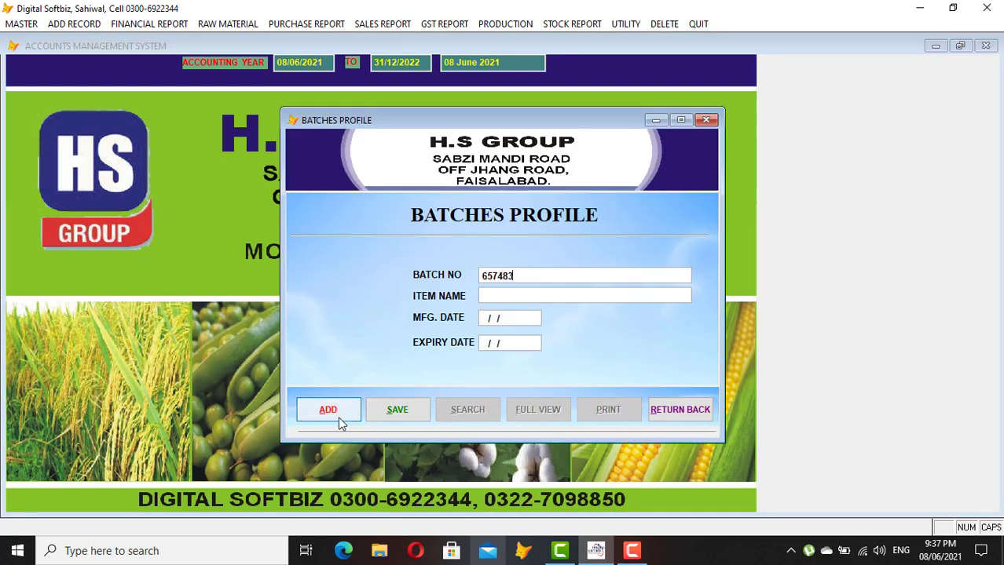
{"action": "key", "text": "Return"}
{"action": "key", "text": "Return"}
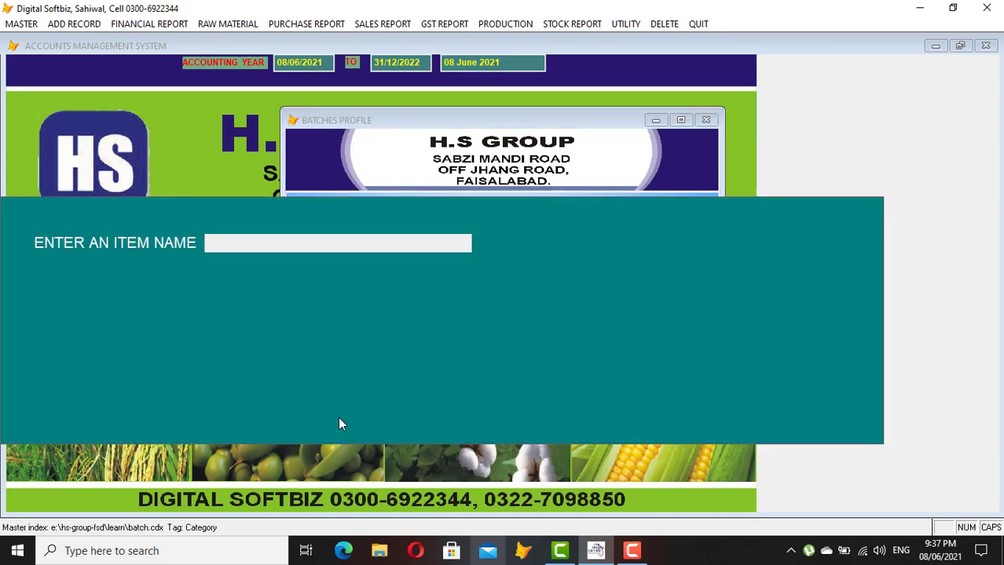
{"action": "type", "text": "KD"}
{"action": "key", "text": "Return"}
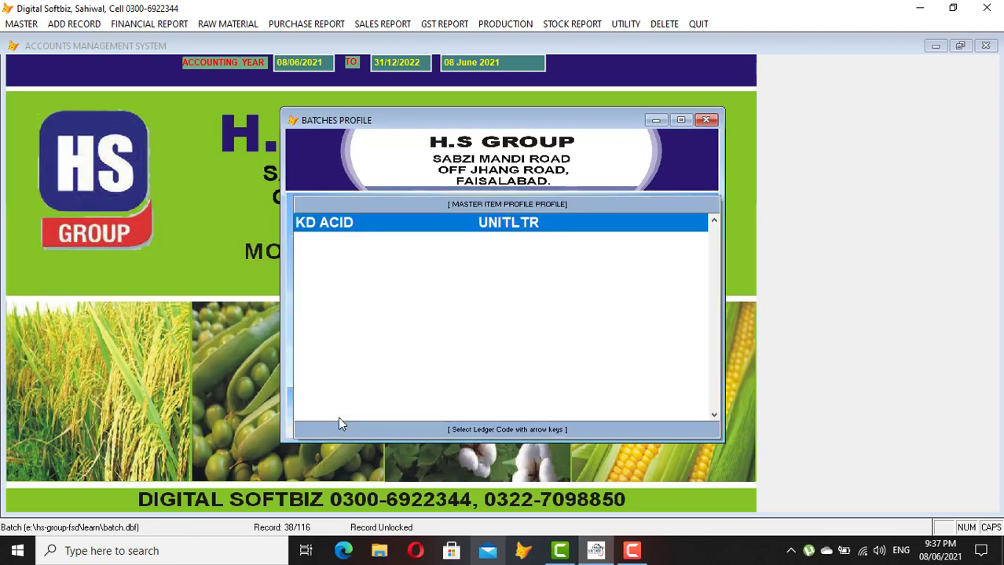
{"action": "key", "text": "Return"}
{"action": "type", "text": "01012021"}
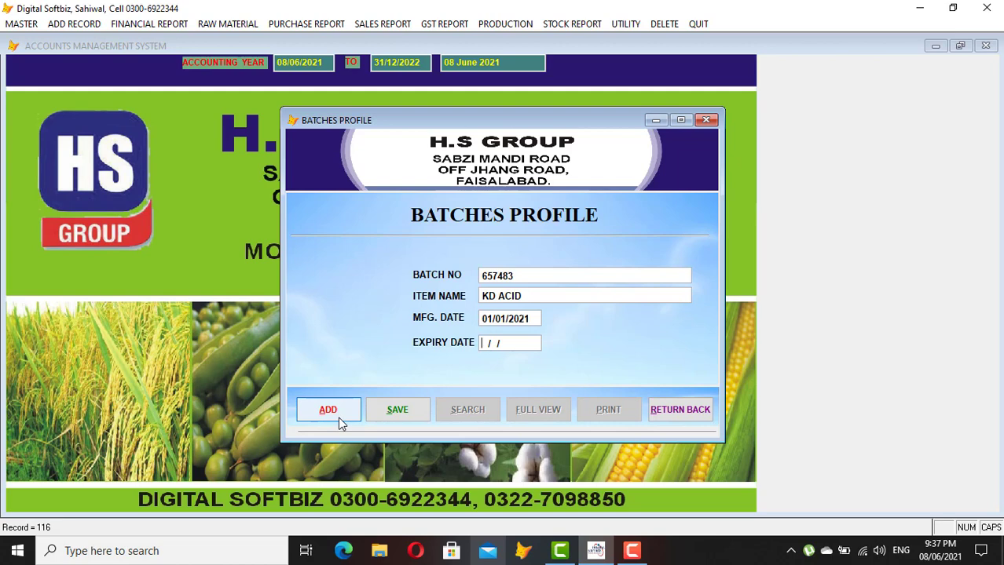
{"action": "type", "text": "31122021"}
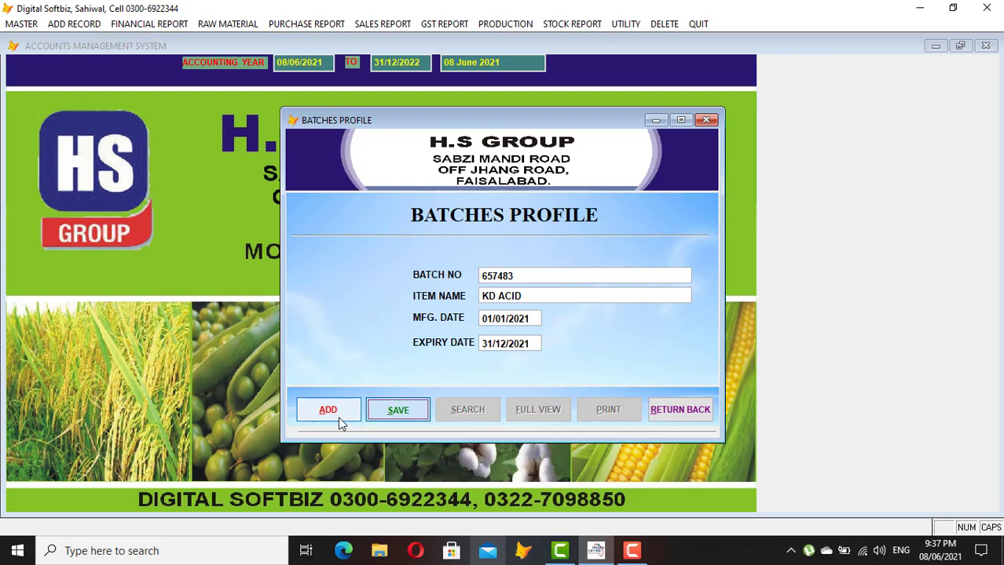
{"action": "key", "text": "Return"}
{"action": "left_click", "coordinate": [672, 409]}
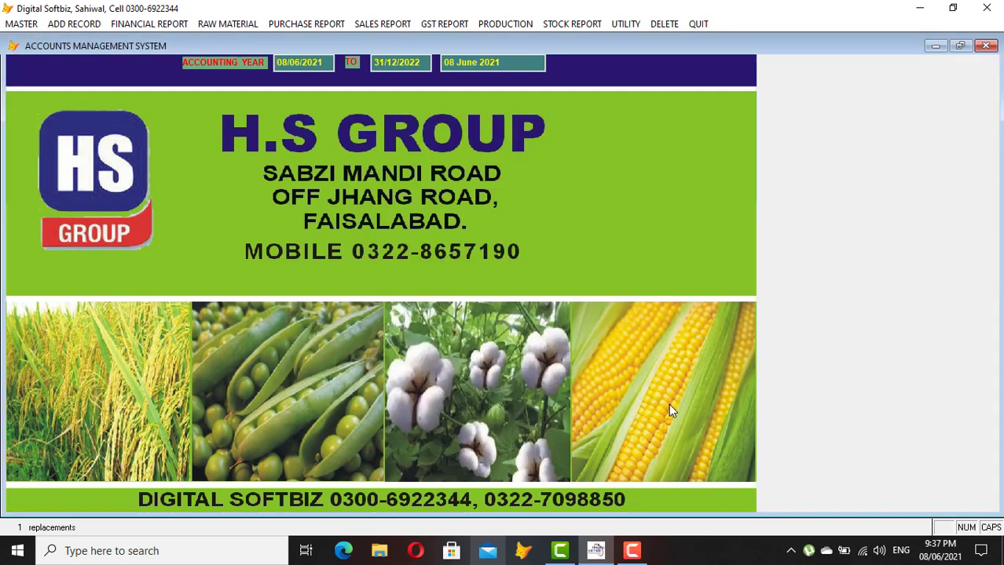
Open the Regional Sales Manager Profile and list all manager records in full view
{"action": "left_click", "coordinate": [17, 23]}
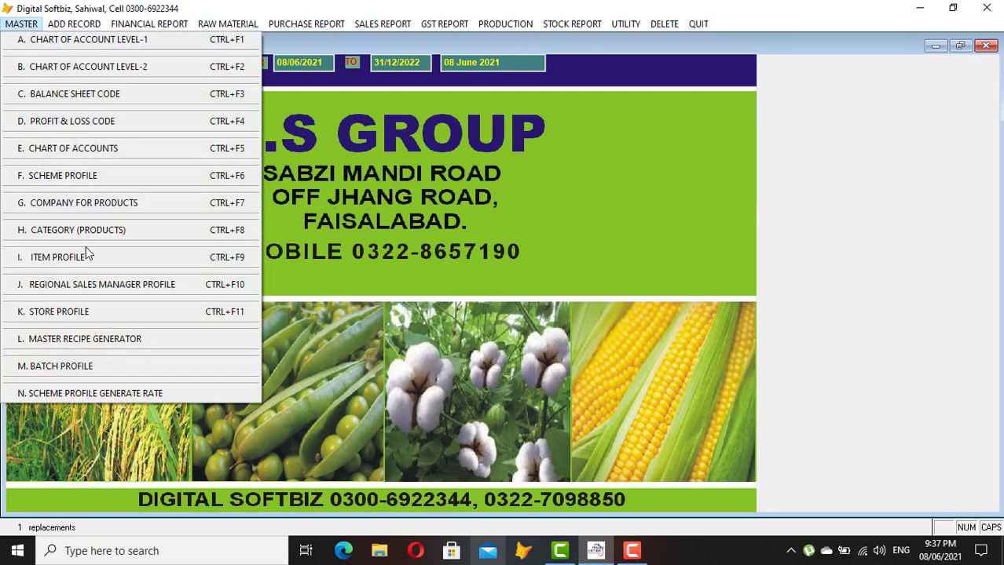
{"action": "left_click", "coordinate": [144, 291]}
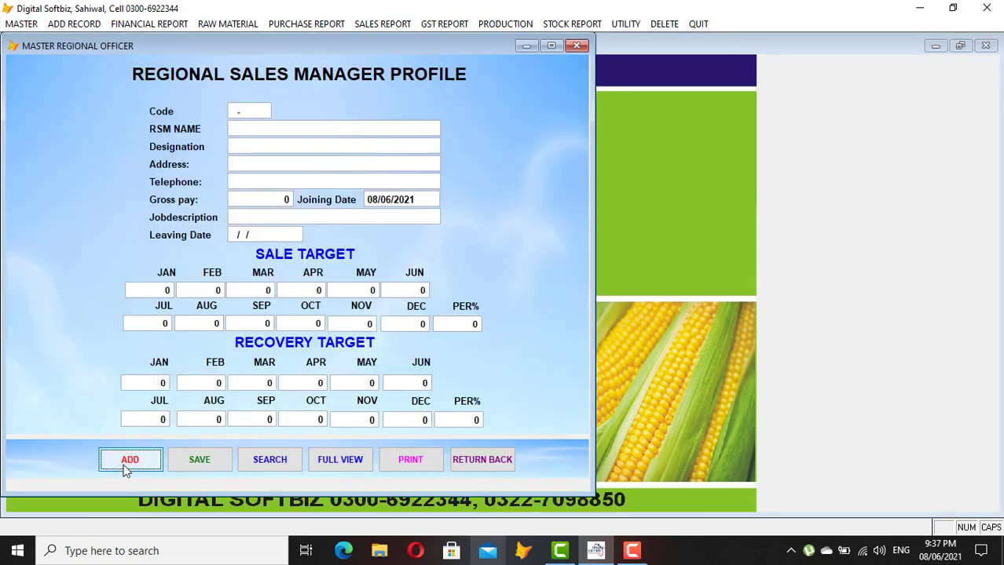
{"action": "left_click", "coordinate": [339, 459]}
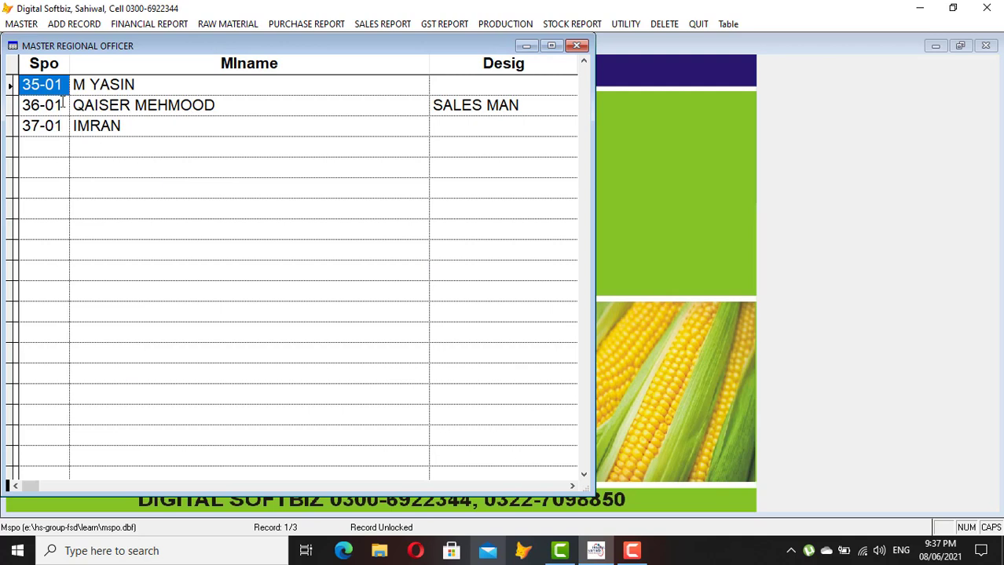
Check the first record's code 35-01 and name, then close the profile form
{"action": "left_click", "coordinate": [40, 86]}
{"action": "left_click", "coordinate": [149, 82]}
{"action": "left_click_drag", "start_coordinate": [66, 86], "coordinate": [2, 86]}
{"action": "key", "text": "Escape"}
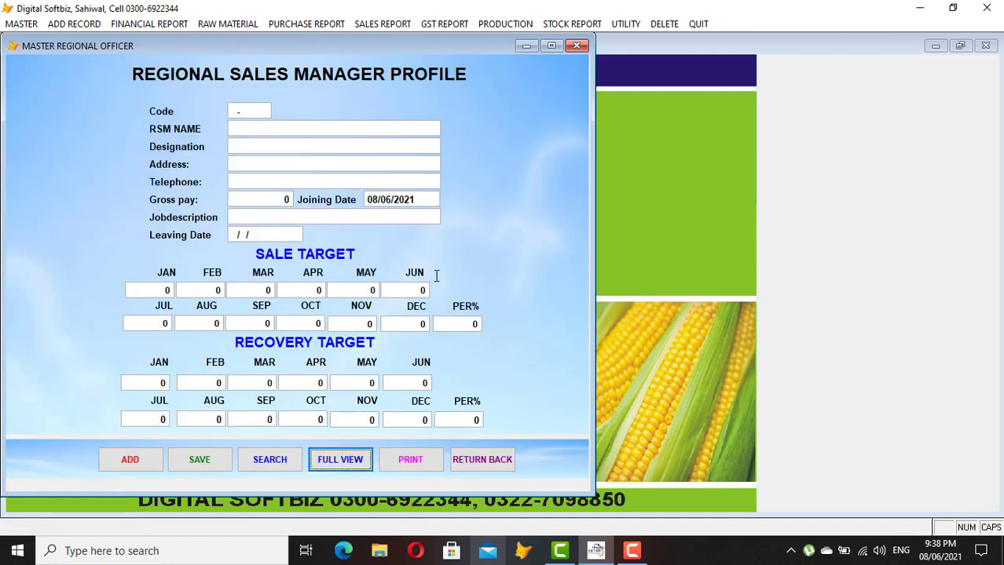
{"action": "left_click", "coordinate": [481, 459]}
{"action": "left_click", "coordinate": [21, 23]}
{"action": "left_click", "coordinate": [65, 69]}
{"action": "left_click", "coordinate": [500, 378]}
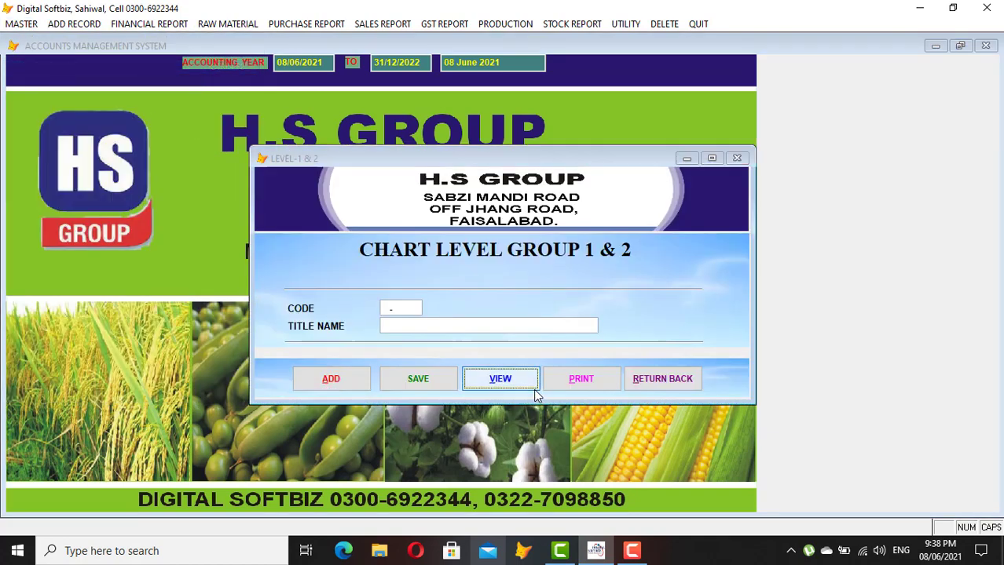
{"action": "left_click", "coordinate": [290, 283]}
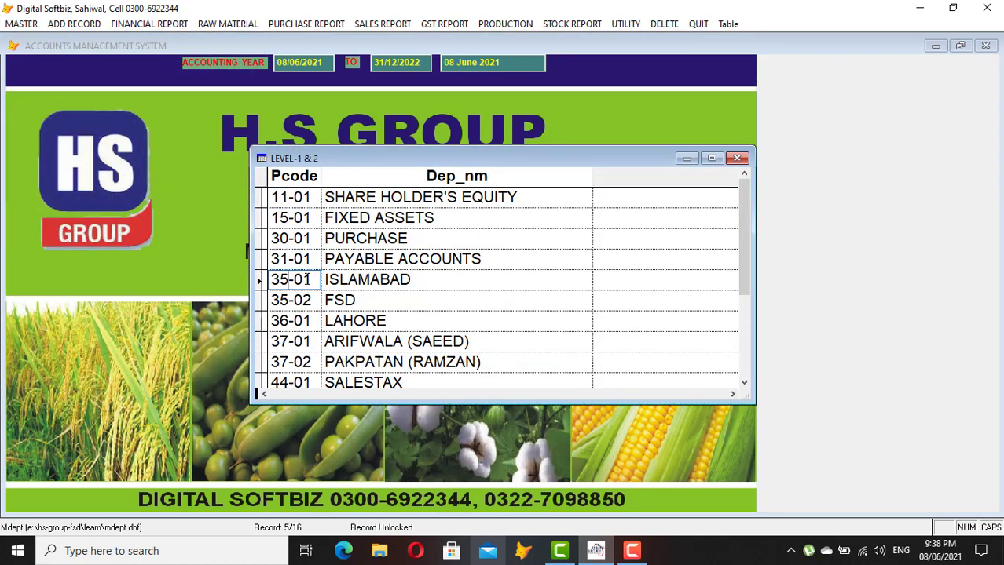
{"action": "left_click_drag", "start_coordinate": [432, 277], "coordinate": [270, 279]}
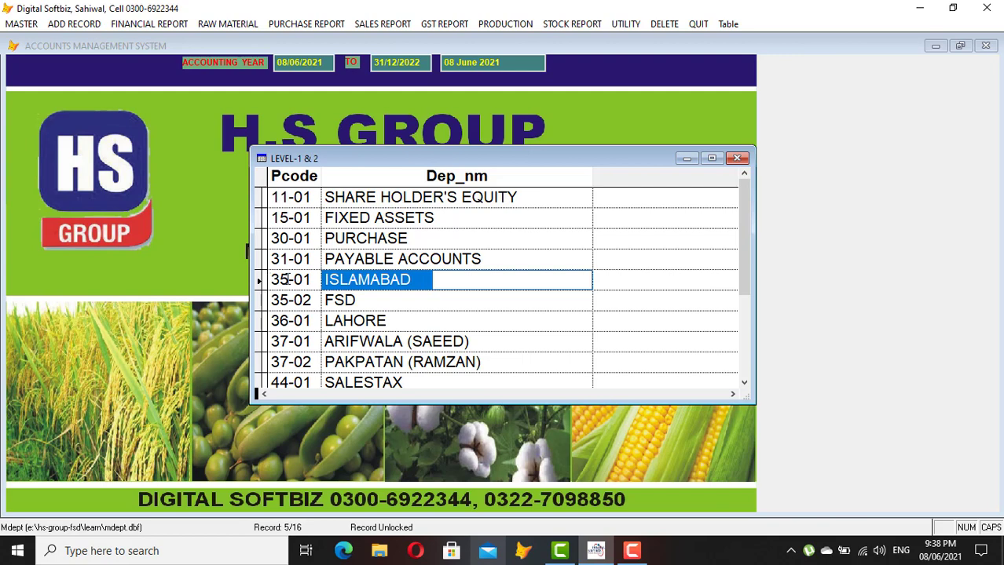
{"action": "left_click", "coordinate": [270, 281]}
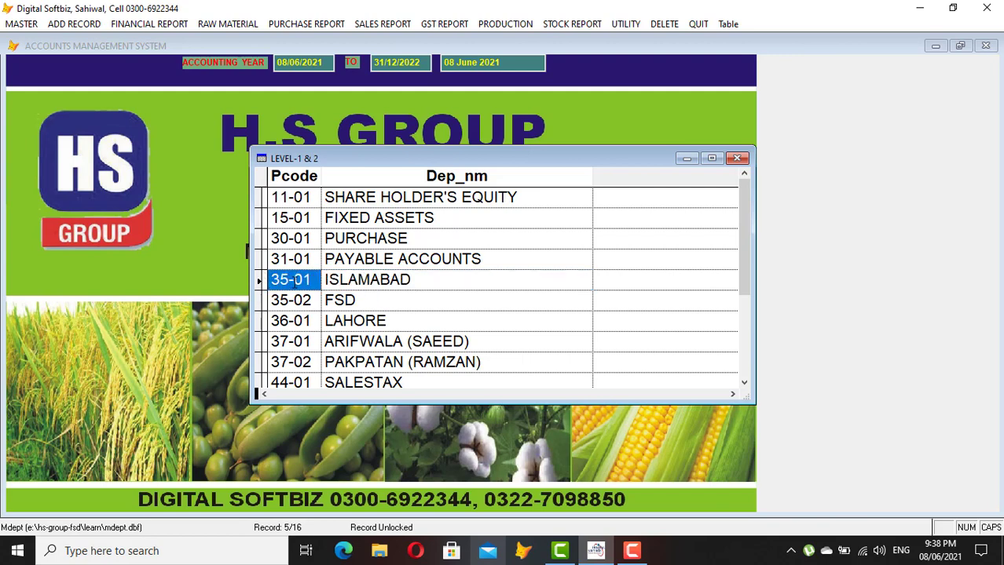
{"action": "left_click", "coordinate": [302, 280]}
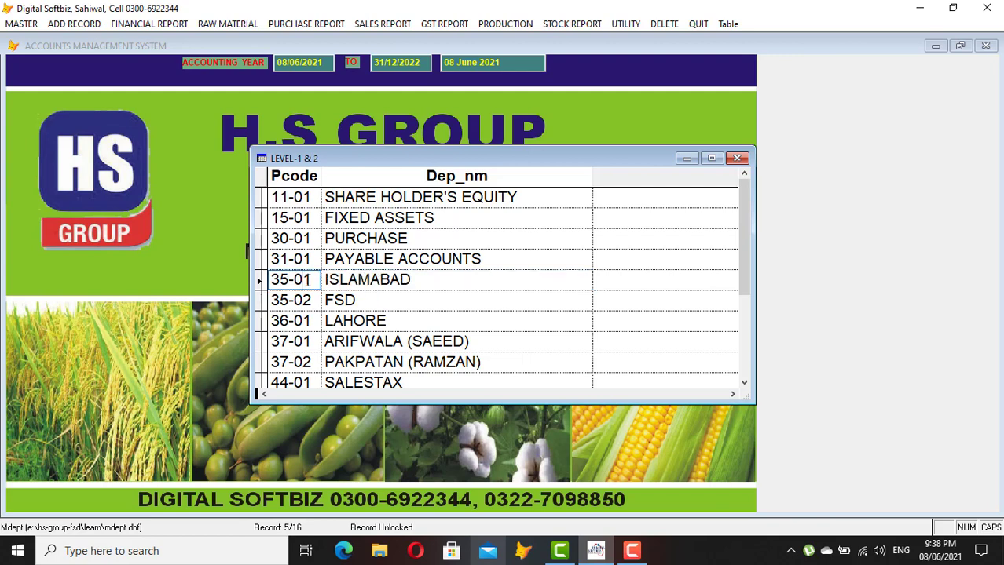
{"action": "left_click", "coordinate": [407, 280]}
{"action": "left_click_drag", "start_coordinate": [423, 280], "coordinate": [283, 277]}
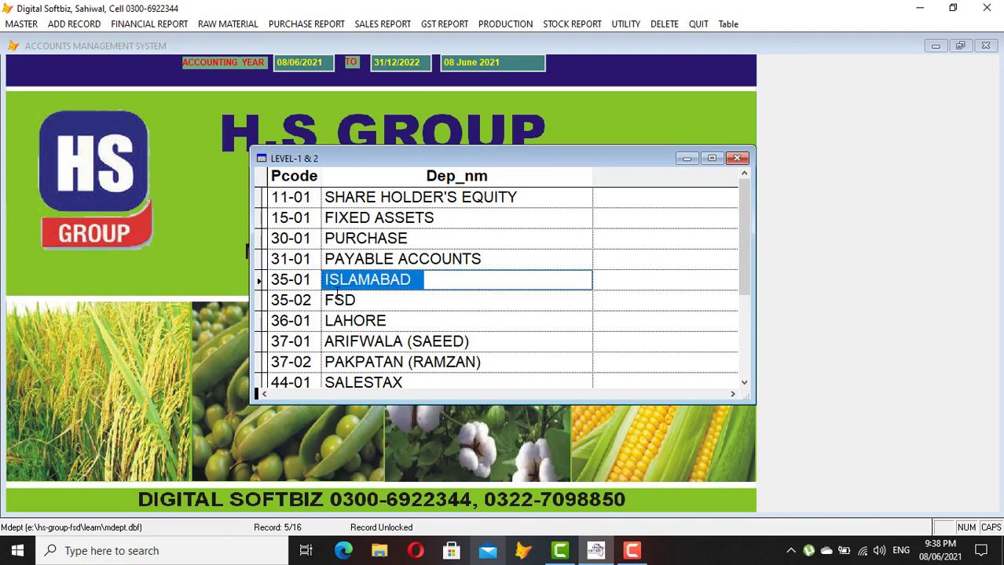
{"action": "left_click", "coordinate": [290, 299]}
{"action": "left_click", "coordinate": [366, 300]}
{"action": "left_click_drag", "start_coordinate": [318, 300], "coordinate": [233, 292]}
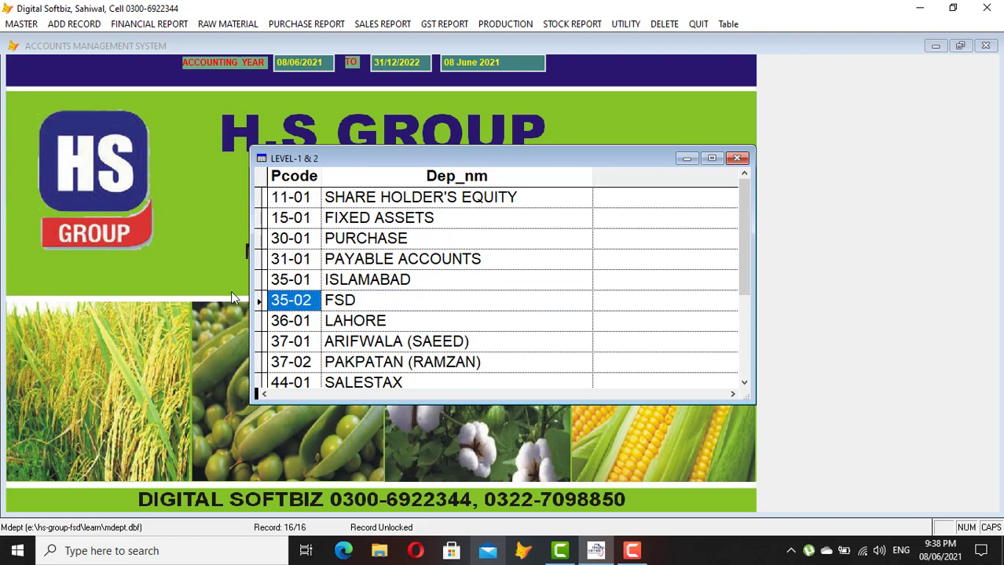
{"action": "key", "text": "Escape"}
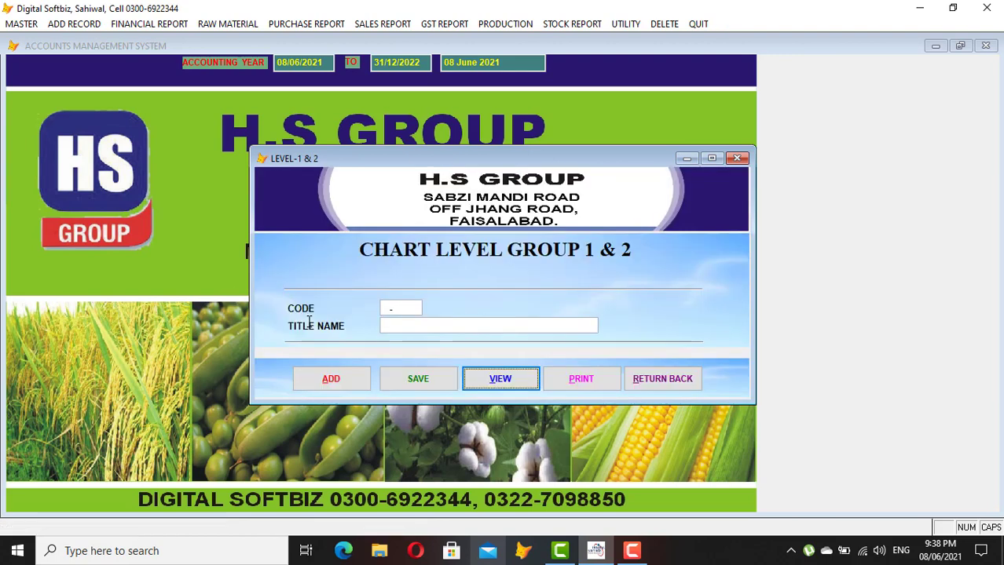
{"action": "left_click", "coordinate": [632, 381]}
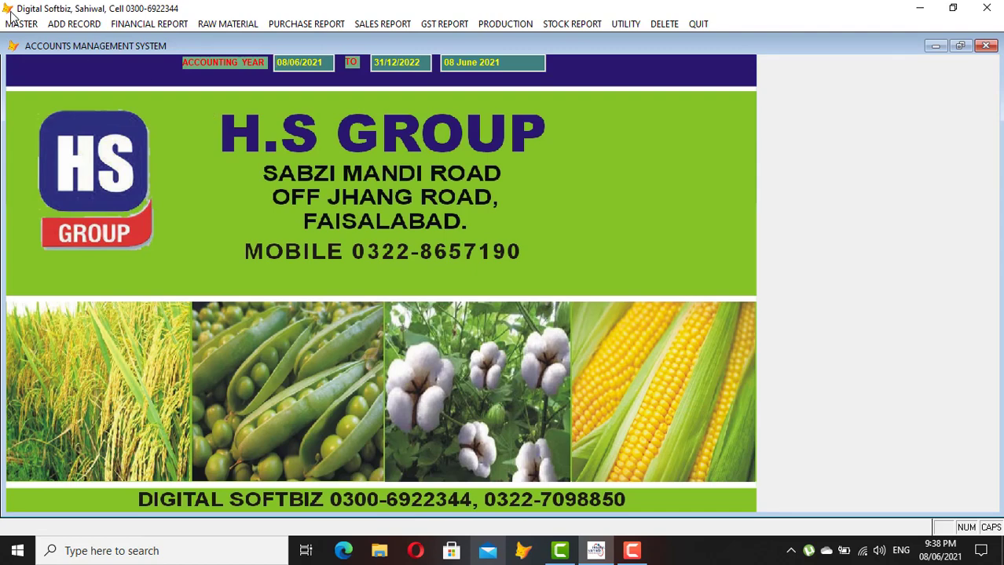
Start a new regional sales manager with code 35-02, the manager's name and address FSD
{"action": "left_click", "coordinate": [22, 24]}
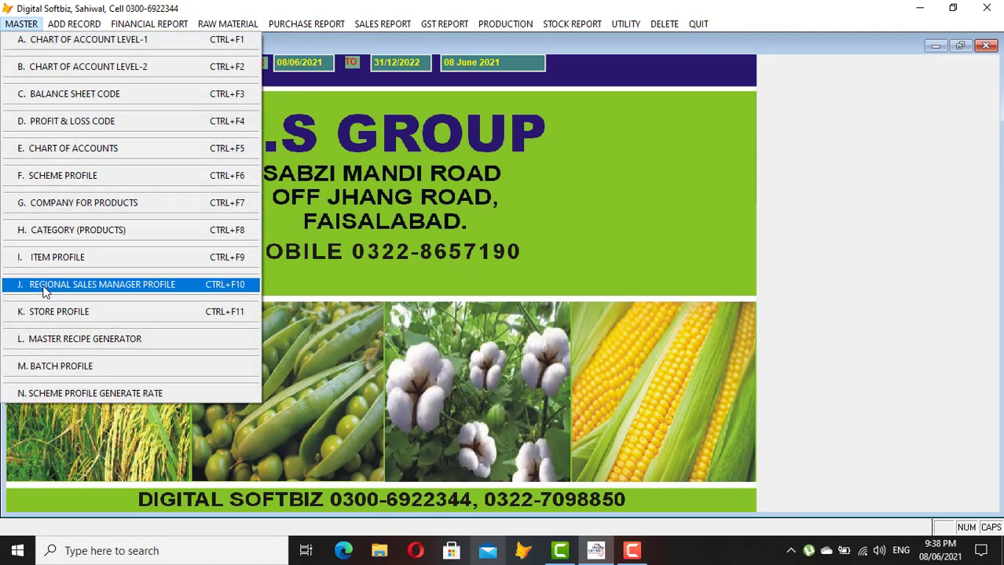
{"action": "left_click", "coordinate": [124, 289]}
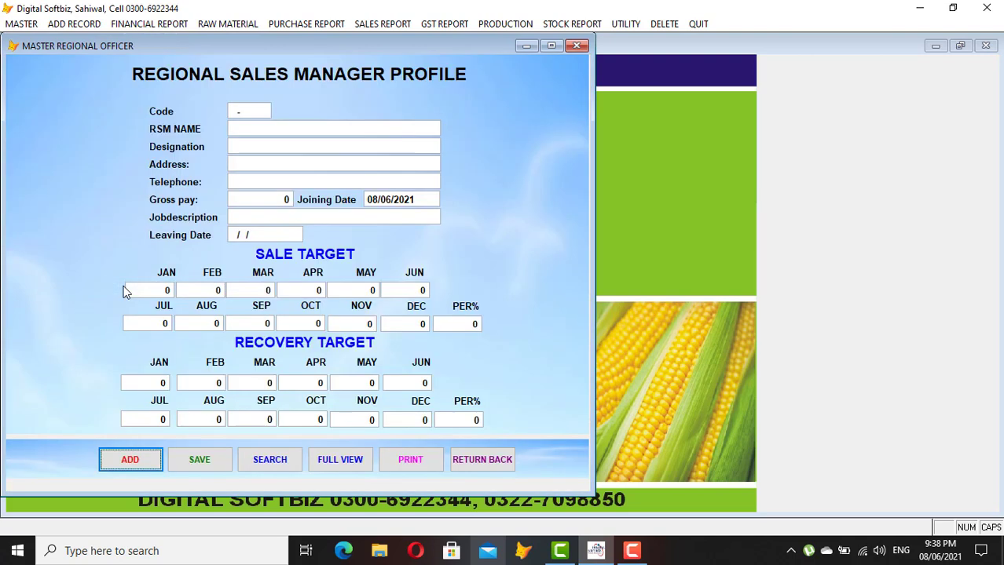
{"action": "left_click", "coordinate": [138, 466]}
{"action": "type", "text": "3502"}
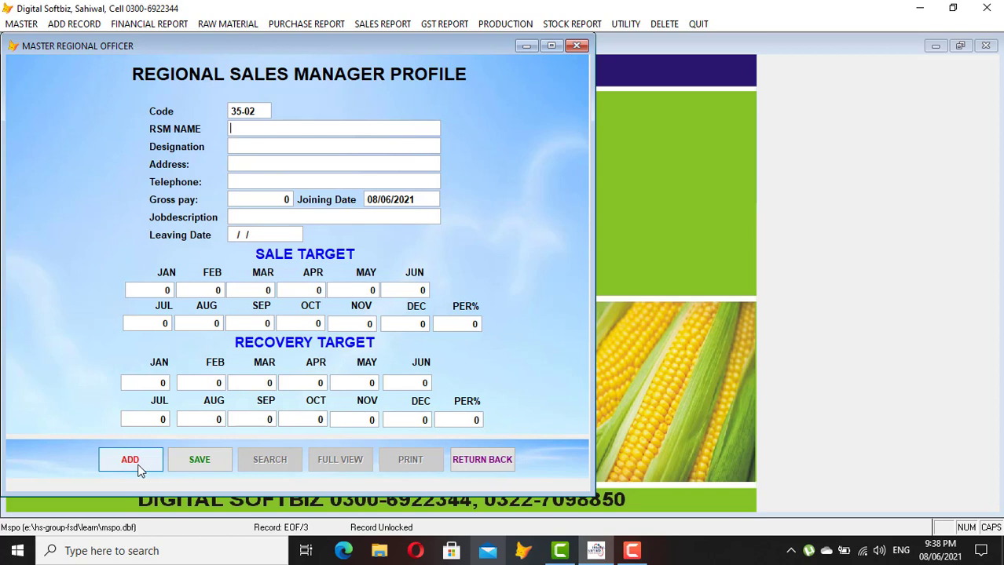
{"action": "type", "text": "FSD"}
Enter January and February sale targets of 2,000 and save the record
{"action": "key", "text": "Return"}
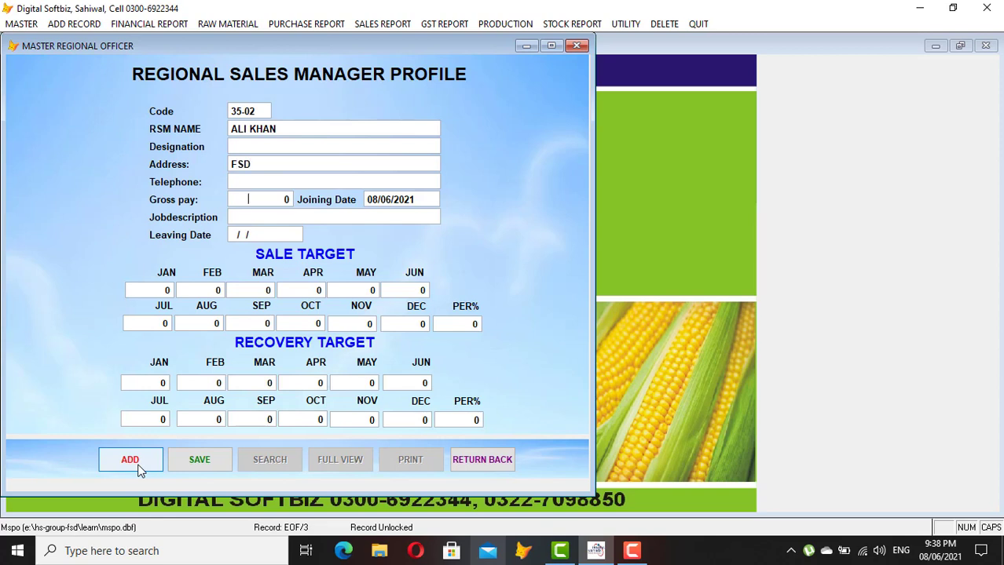
{"action": "key", "text": "Return"}
{"action": "type", "text": "2000"}
{"action": "key", "text": "Return"}
{"action": "type", "text": "2,000"}
{"action": "key", "text": "Return"}
{"action": "key", "text": "Return"}
{"action": "key", "text": "Return"}
{"action": "key", "text": "Return"}
{"action": "key", "text": "Return"}
{"action": "key", "text": "Return"}
{"action": "key", "text": "Return"}
{"action": "key", "text": "Return"}
{"action": "key", "text": "Return"}
{"action": "key", "text": "Return"}
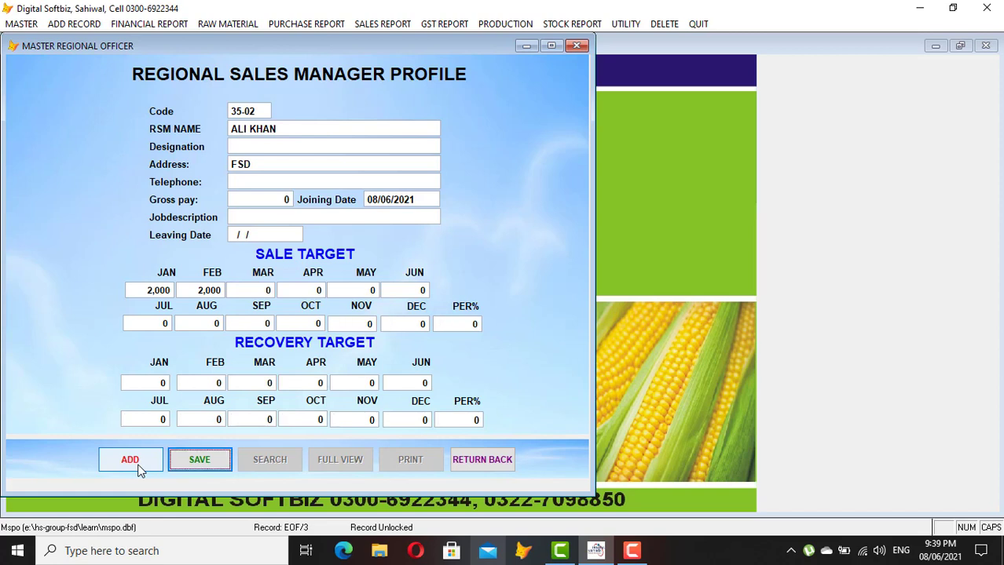
{"action": "key", "text": "Return"}
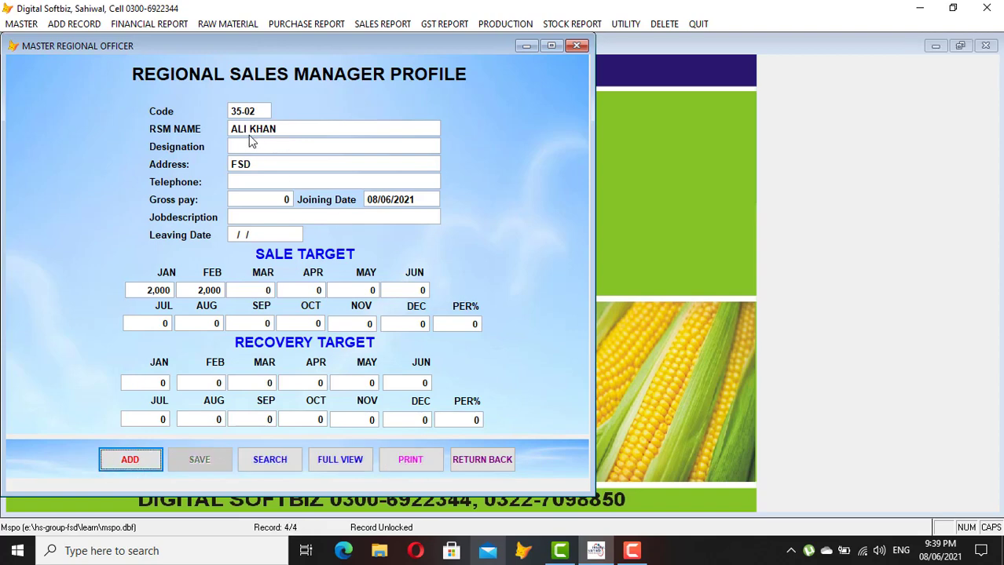
{"action": "left_click", "coordinate": [487, 463]}
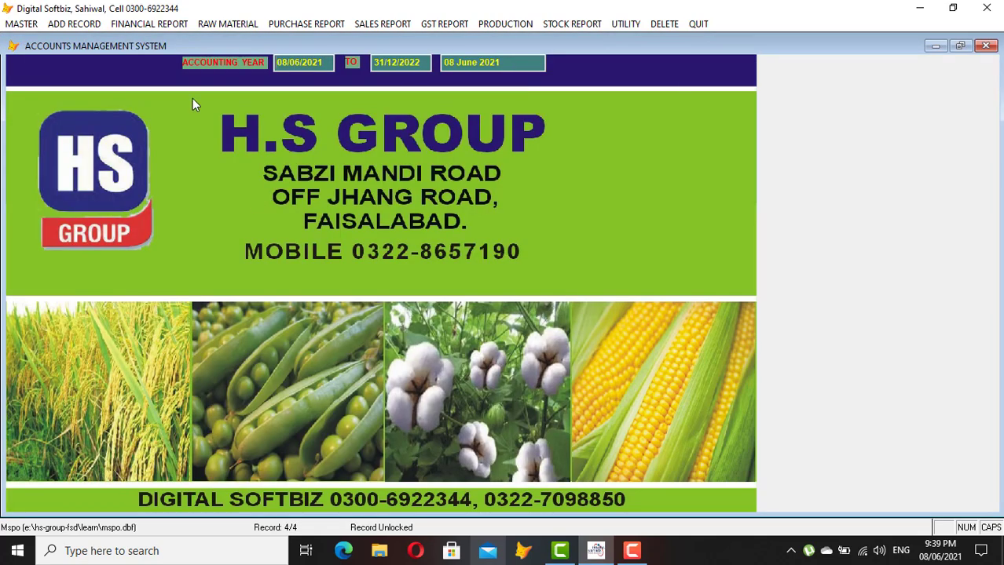
{"action": "left_click", "coordinate": [36, 25]}
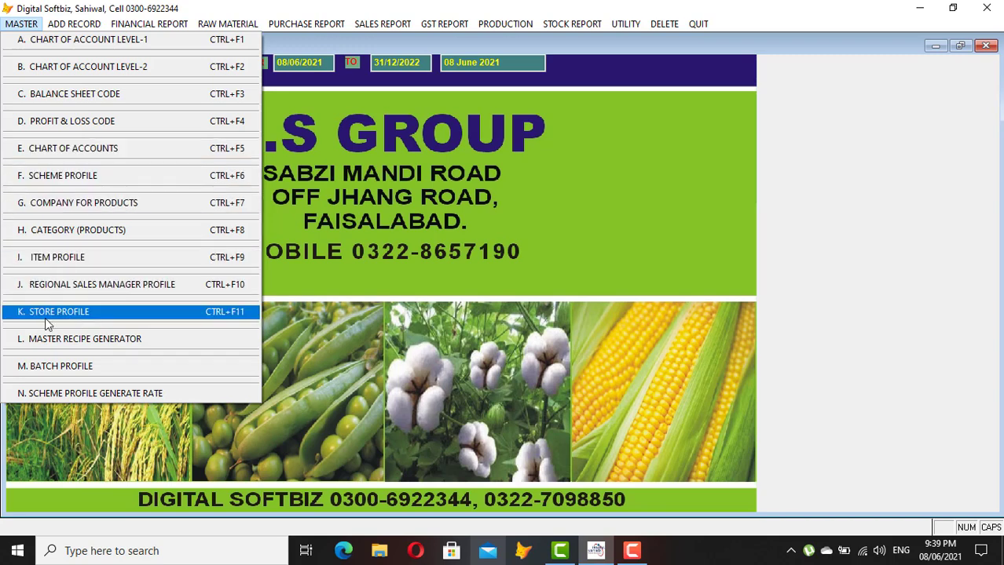
{"action": "left_click", "coordinate": [84, 313]}
{"action": "left_click", "coordinate": [393, 313]}
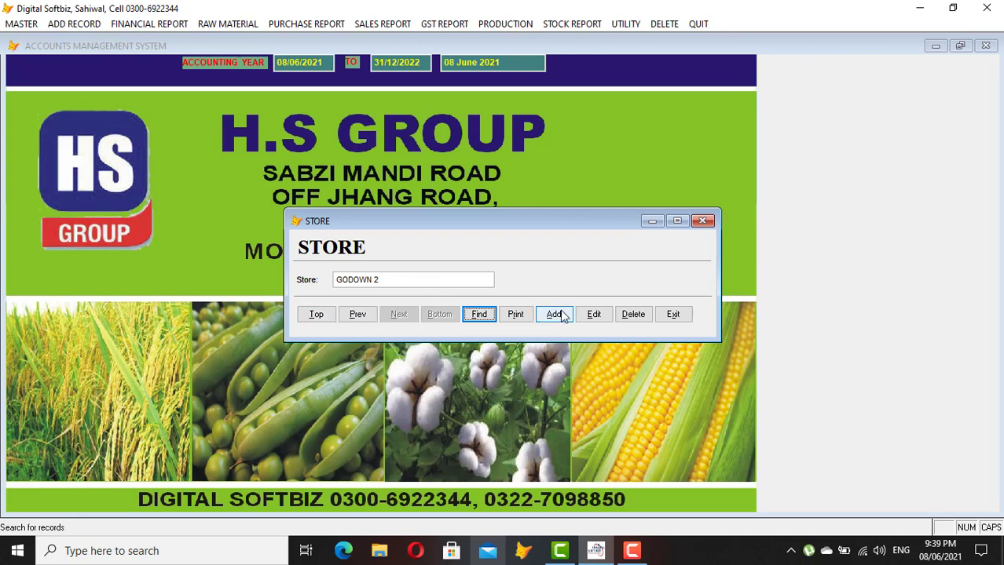
{"action": "left_click", "coordinate": [702, 222]}
{"action": "left_click", "coordinate": [31, 26]}
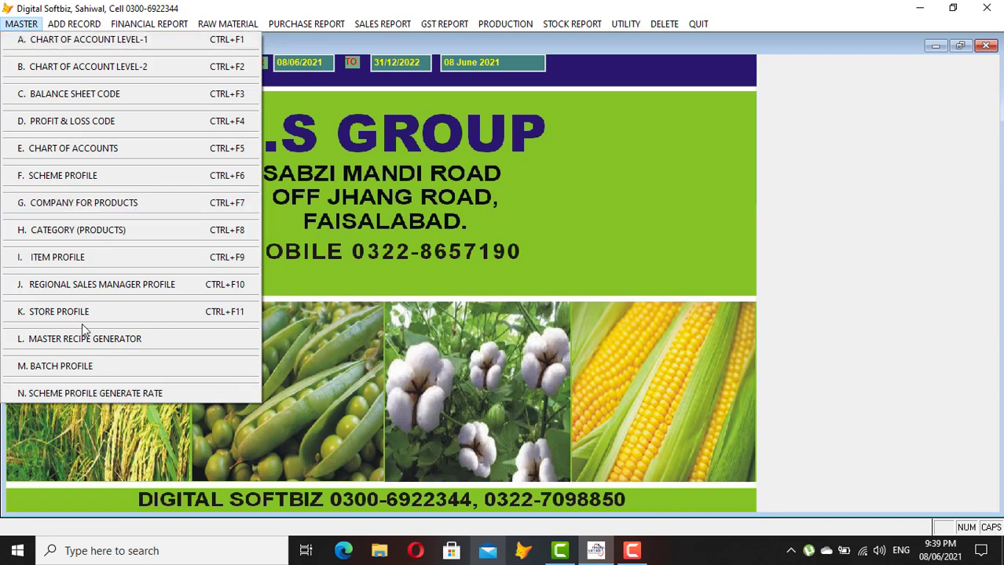
Close the MASTER menu and show the ADD RECORD list including D. Raw Material Purchase
{"action": "mouse_move", "coordinate": [86, 30]}
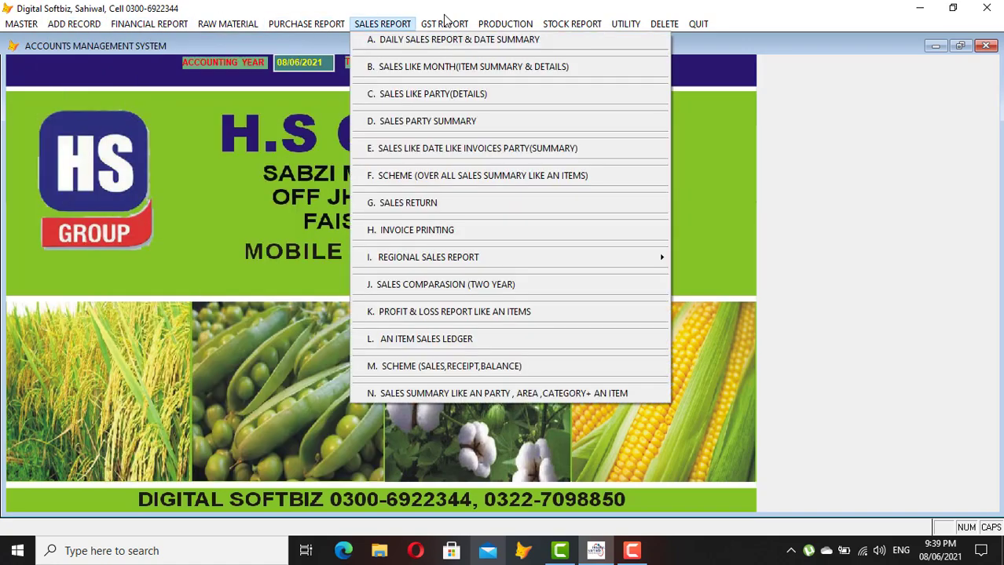
{"action": "mouse_move", "coordinate": [507, 27]}
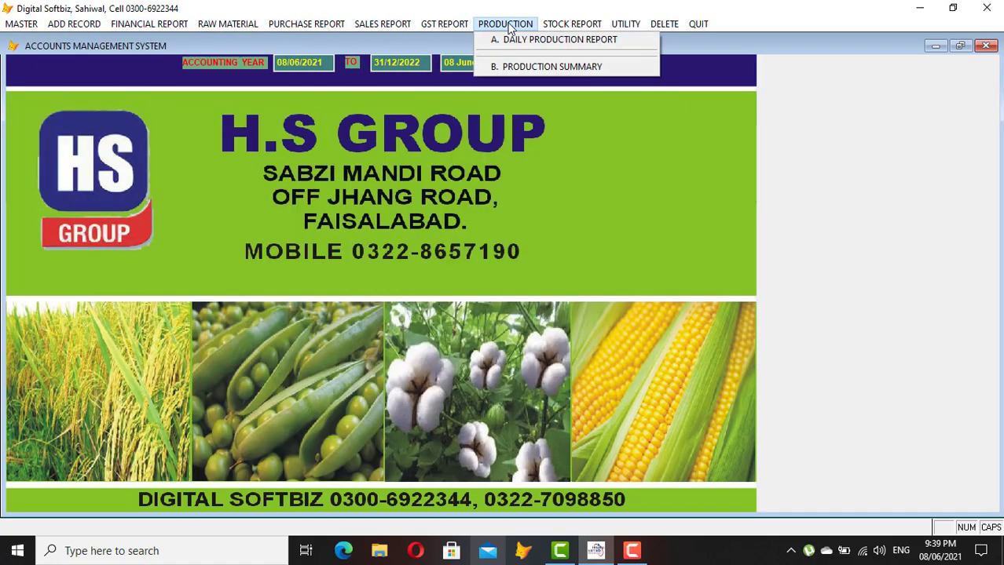
{"action": "mouse_move", "coordinate": [566, 28]}
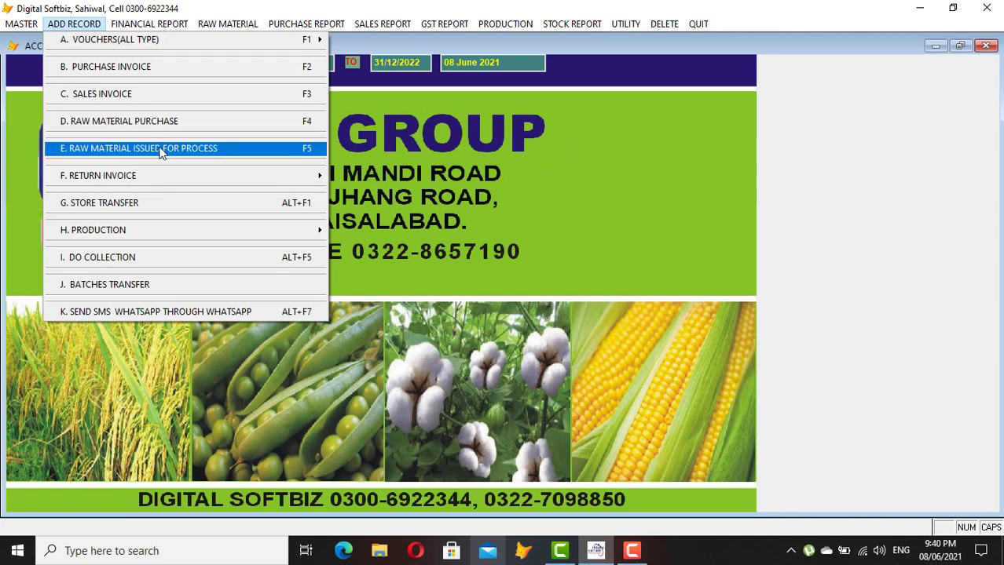
{"action": "mouse_move", "coordinate": [157, 236]}
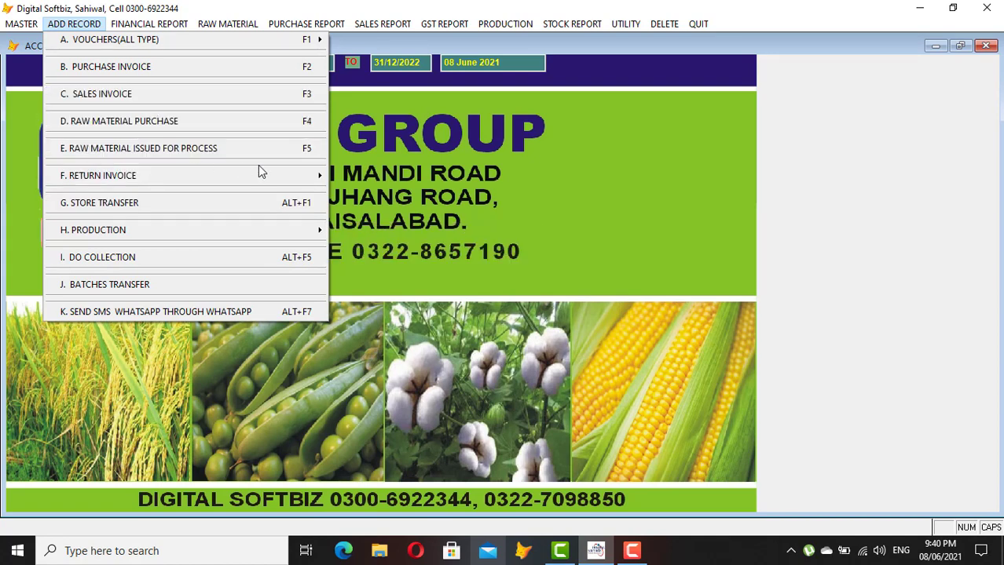
{"action": "left_click", "coordinate": [373, 171]}
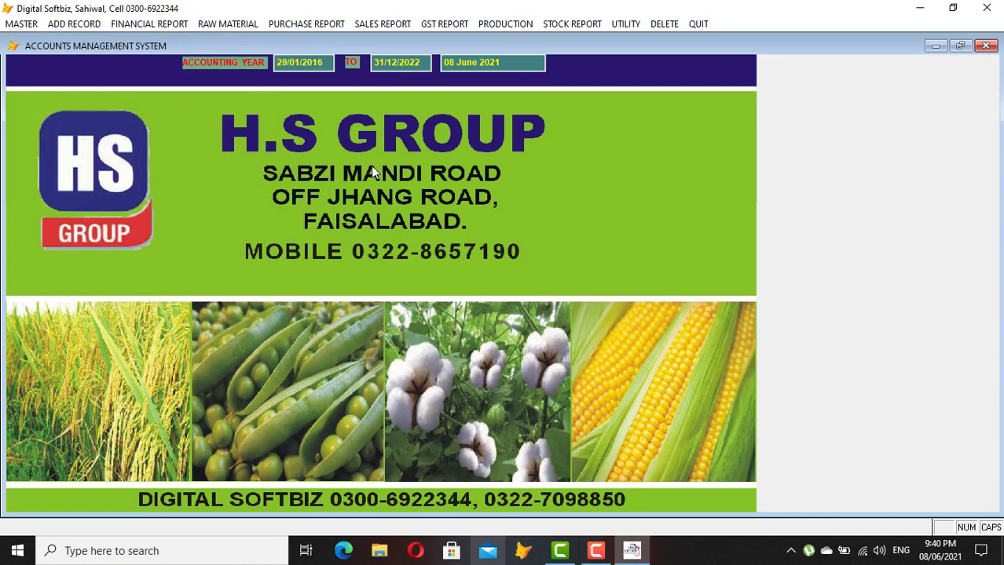
{"action": "left_click", "coordinate": [73, 23]}
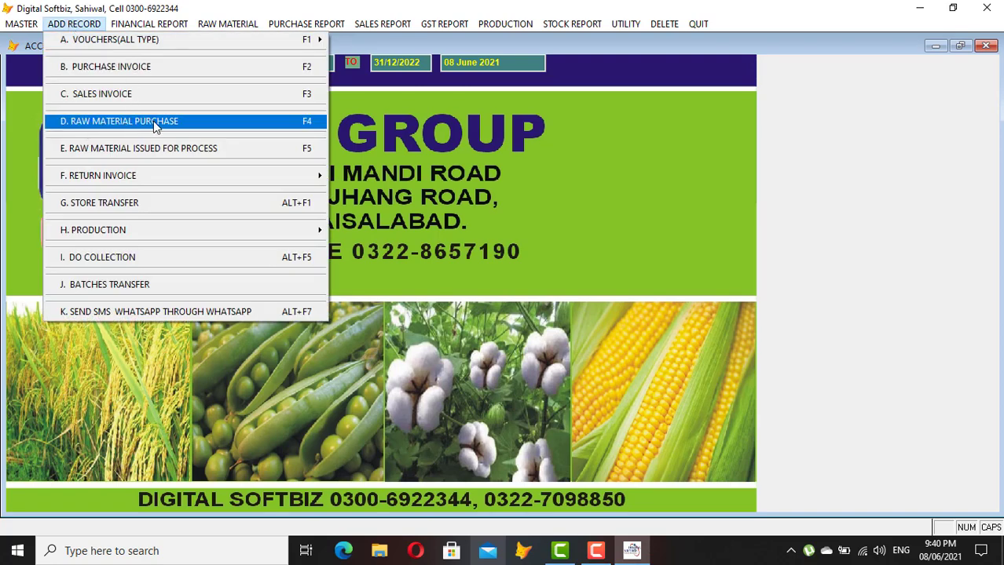
Start a raw material purchase bill from MASTER SPRAY CENTER with invoice number 95
{"action": "left_click", "coordinate": [153, 121]}
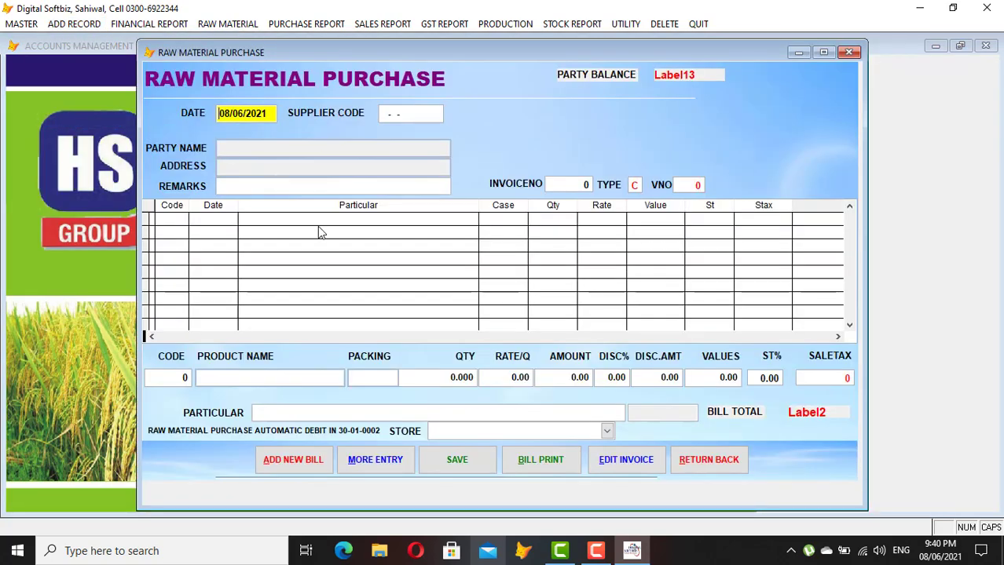
{"action": "key", "text": "Return"}
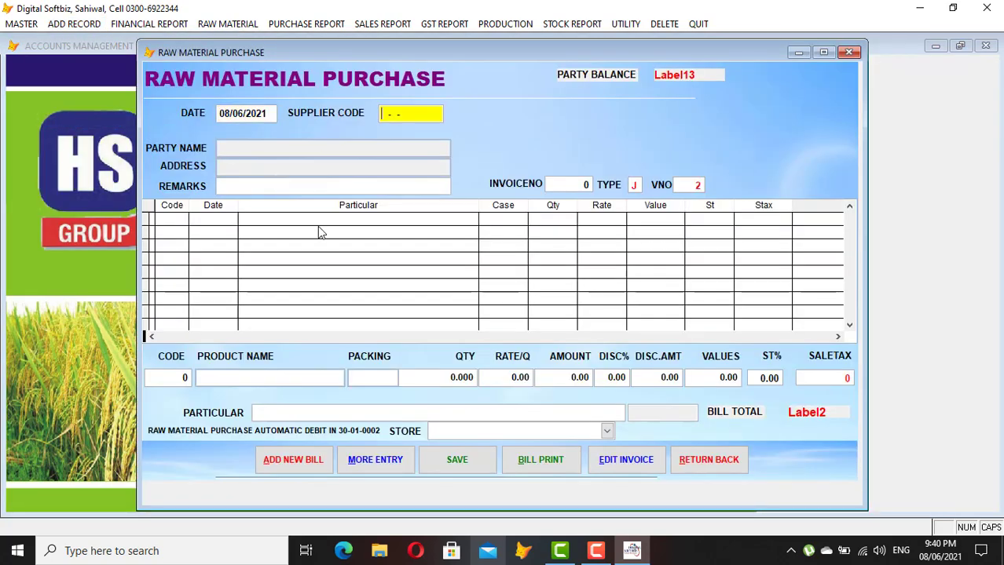
{"action": "key", "text": "Return"}
{"action": "type", "text": "M"}
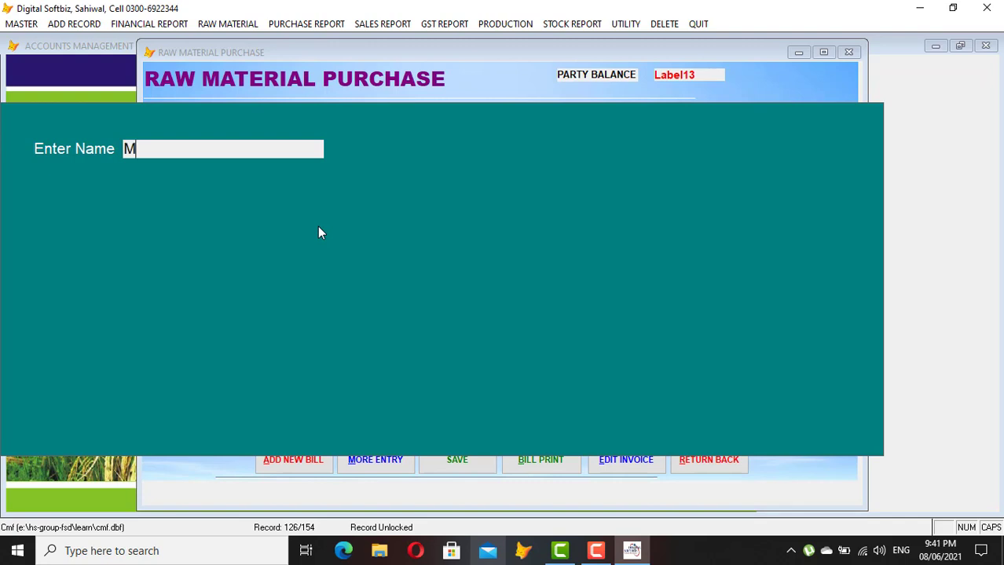
{"action": "key", "text": "Return"}
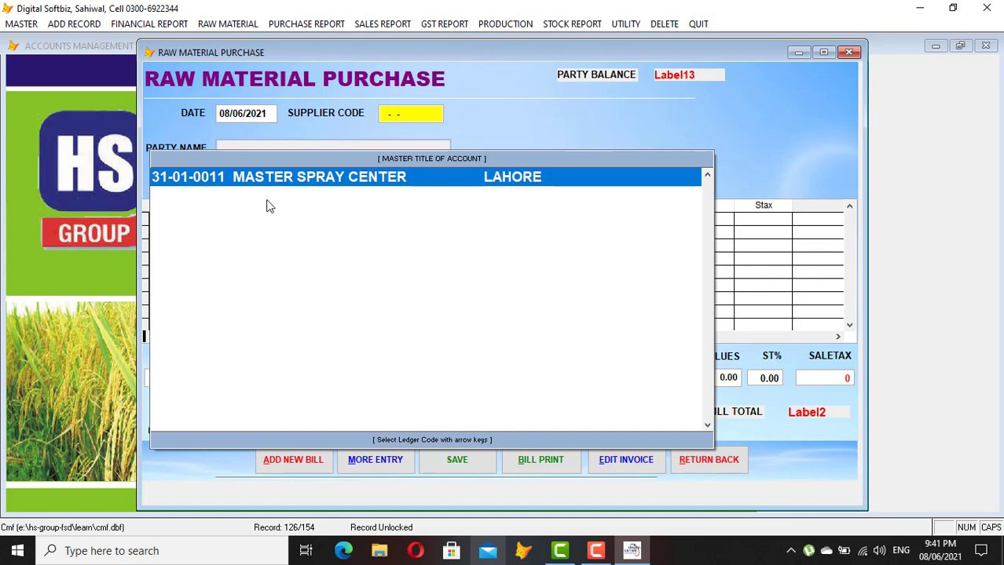
{"action": "key", "text": "Return"}
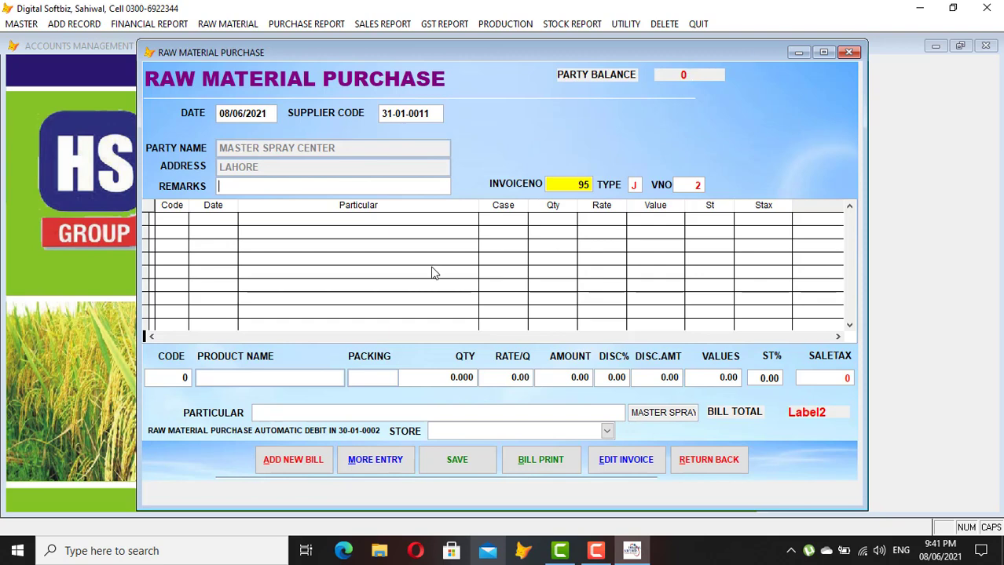
{"action": "key", "text": "Return"}
{"action": "key", "text": "Return"}
Search items for L and select LGK as the bill item
{"action": "key", "text": "Return"}
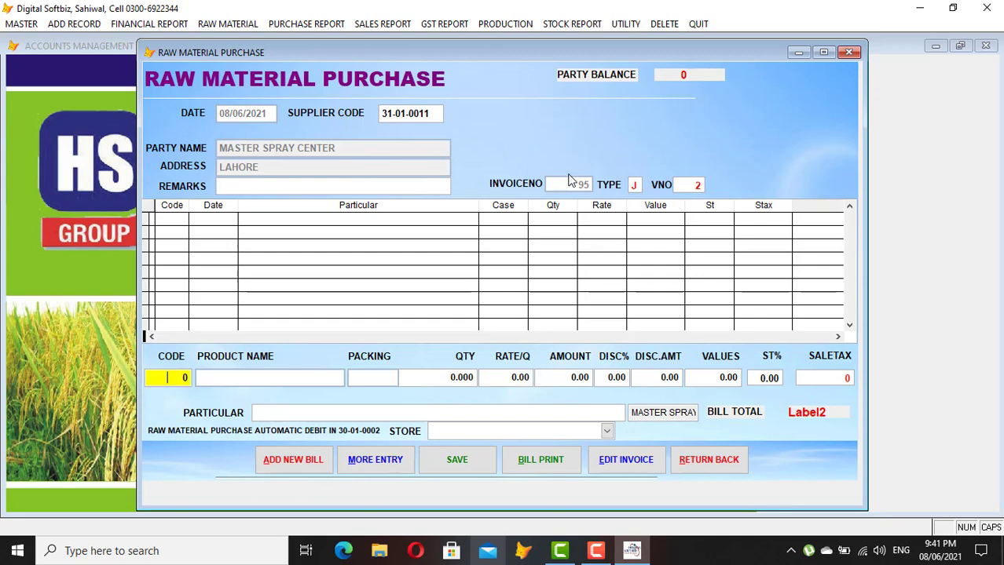
{"action": "key", "text": "Return"}
{"action": "type", "text": "L"}
{"action": "key", "text": "Return"}
{"action": "key", "text": "Down"}
{"action": "key", "text": "Down"}
{"action": "key", "text": "Down"}
{"action": "key", "text": "Down"}
{"action": "key", "text": "Down"}
{"action": "key", "text": "Down"}
{"action": "key", "text": "Down"}
{"action": "key", "text": "Down"}
{"action": "key", "text": "Down"}
{"action": "key", "text": "Down"}
{"action": "key", "text": "Down"}
{"action": "key", "text": "Down"}
{"action": "key", "text": "Down"}
{"action": "key", "text": "Down"}
{"action": "key", "text": "Down"}
{"action": "key", "text": "Down"}
{"action": "key", "text": "Down"}
{"action": "key", "text": "Down"}
{"action": "key", "text": "Down"}
{"action": "key", "text": "Down"}
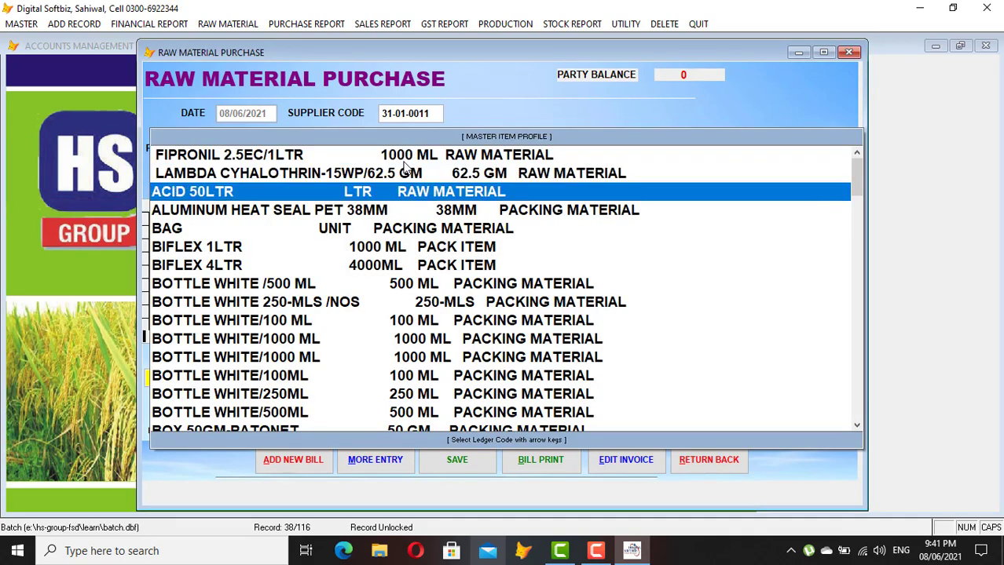
{"action": "key", "text": "Down"}
{"action": "key", "text": "Down"}
{"action": "key", "text": "Down"}
{"action": "key", "text": "Down"}
{"action": "key", "text": "Down"}
{"action": "key", "text": "Down"}
{"action": "key", "text": "Down"}
{"action": "key", "text": "Down"}
{"action": "key", "text": "Down"}
{"action": "key", "text": "Down"}
{"action": "key", "text": "Down"}
{"action": "key", "text": "Down"}
{"action": "key", "text": "Down"}
{"action": "key", "text": "Down"}
{"action": "key", "text": "Down"}
{"action": "key", "text": "Down"}
{"action": "key", "text": "Down"}
{"action": "key", "text": "Down"}
{"action": "key", "text": "Down"}
{"action": "key", "text": "Down"}
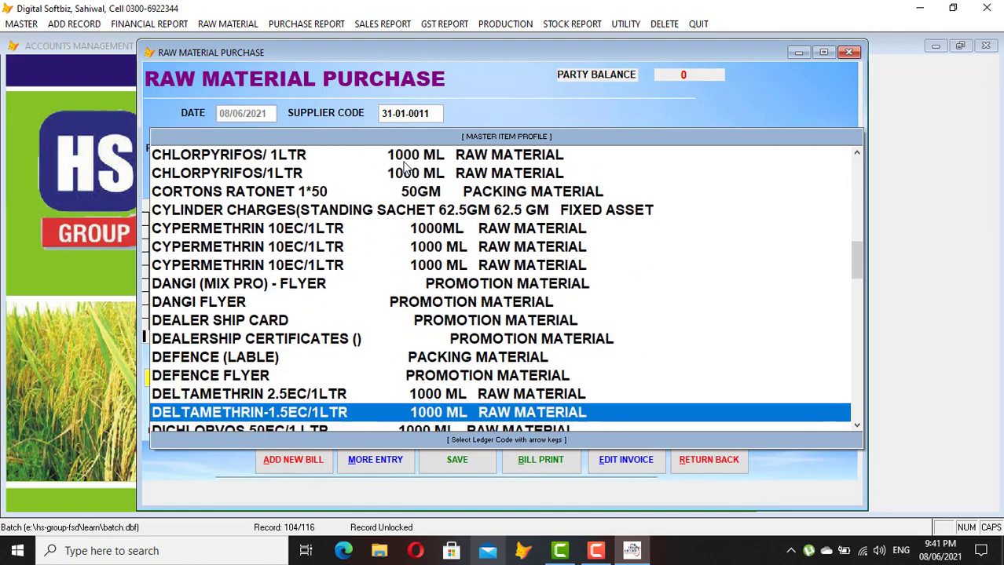
{"action": "key", "text": "Down"}
{"action": "key", "text": "Down"}
{"action": "key", "text": "Down"}
{"action": "key", "text": "Down"}
{"action": "key", "text": "Down"}
{"action": "key", "text": "Down"}
{"action": "key", "text": "Down"}
{"action": "key", "text": "Down"}
{"action": "key", "text": "Down"}
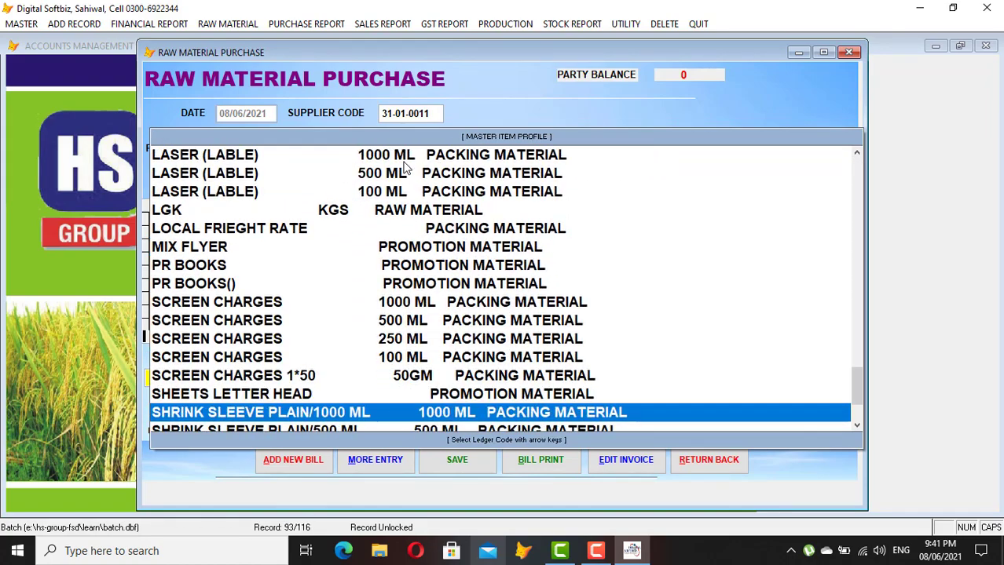
{"action": "key", "text": "Up"}
{"action": "key", "text": "Up"}
{"action": "key", "text": "Up"}
{"action": "key", "text": "Up"}
{"action": "key", "text": "Up"}
{"action": "key", "text": "Up"}
{"action": "key", "text": "Up"}
{"action": "key", "text": "Up"}
{"action": "key", "text": "Up"}
{"action": "key", "text": "Up"}
{"action": "key", "text": "Up"}
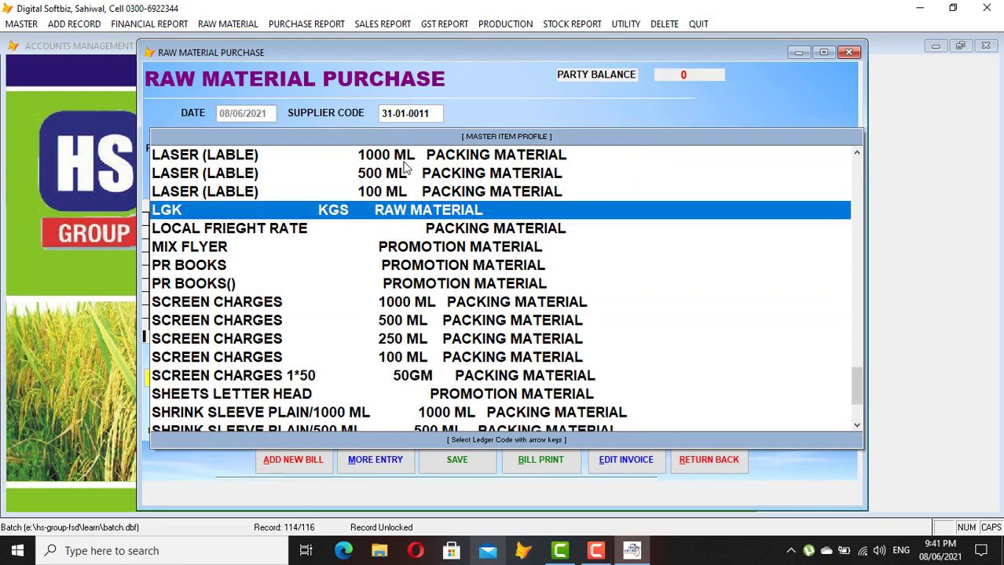
{"action": "key", "text": "Return"}
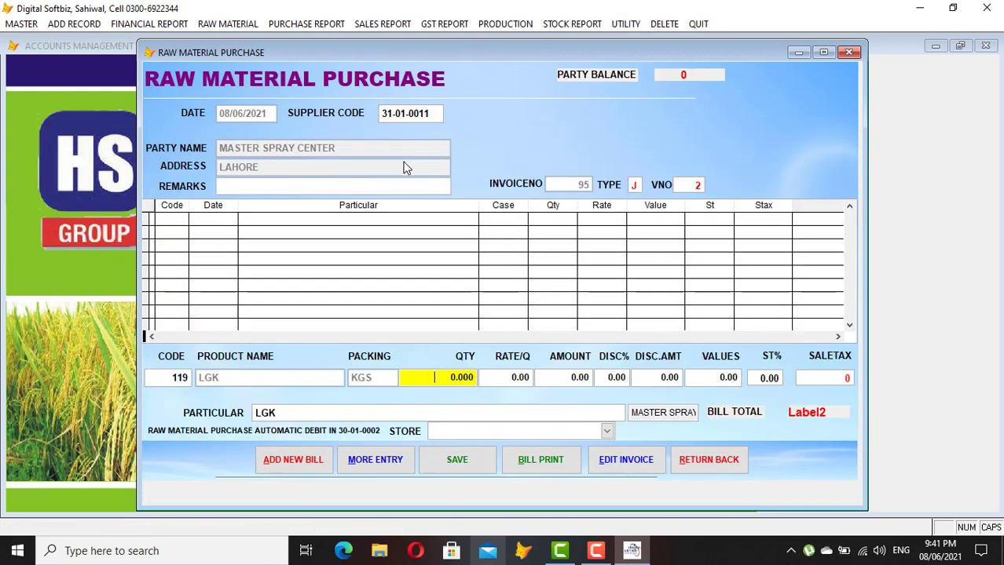
Enter quantity 10 at rate 2,000 into GODOWN 1 and save the line, totalling 20,000
{"action": "type", "text": "10"}
{"action": "key", "text": "Return"}
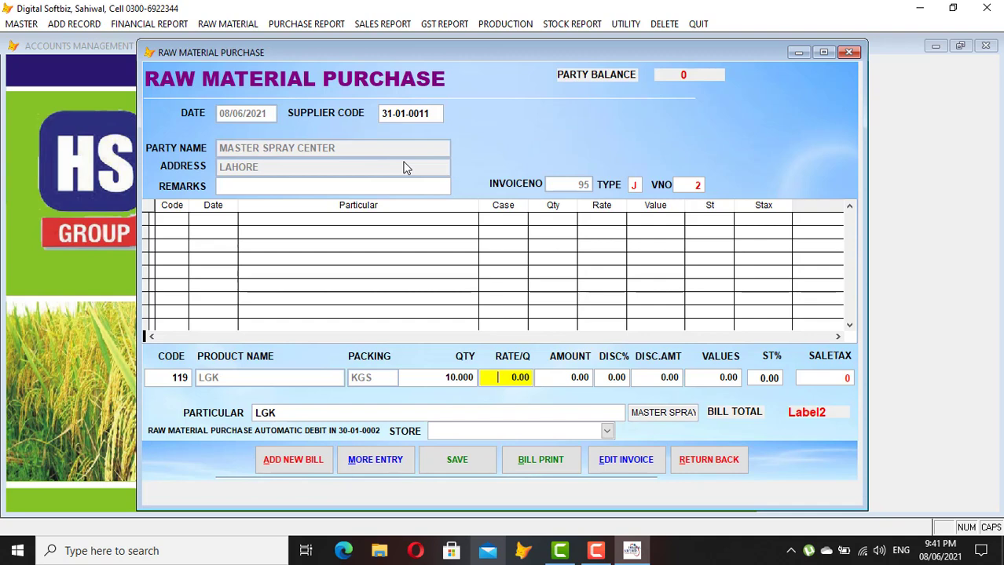
{"action": "type", "text": "2000"}
{"action": "key", "text": "Return"}
{"action": "key", "text": "Return"}
{"action": "key", "text": "Return"}
{"action": "key", "text": "Return"}
{"action": "key", "text": "Return"}
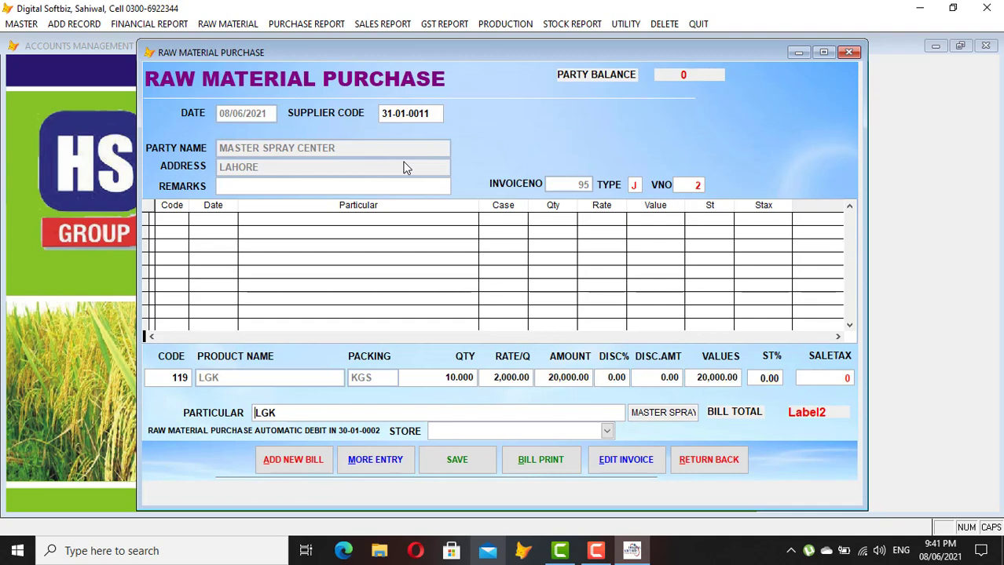
{"action": "key", "text": "Return"}
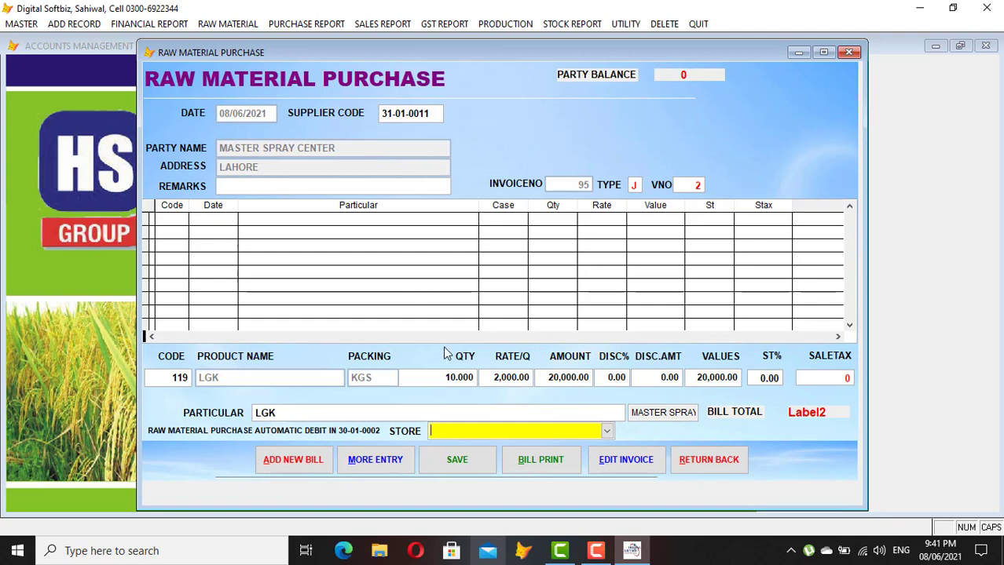
{"action": "left_click", "coordinate": [591, 432]}
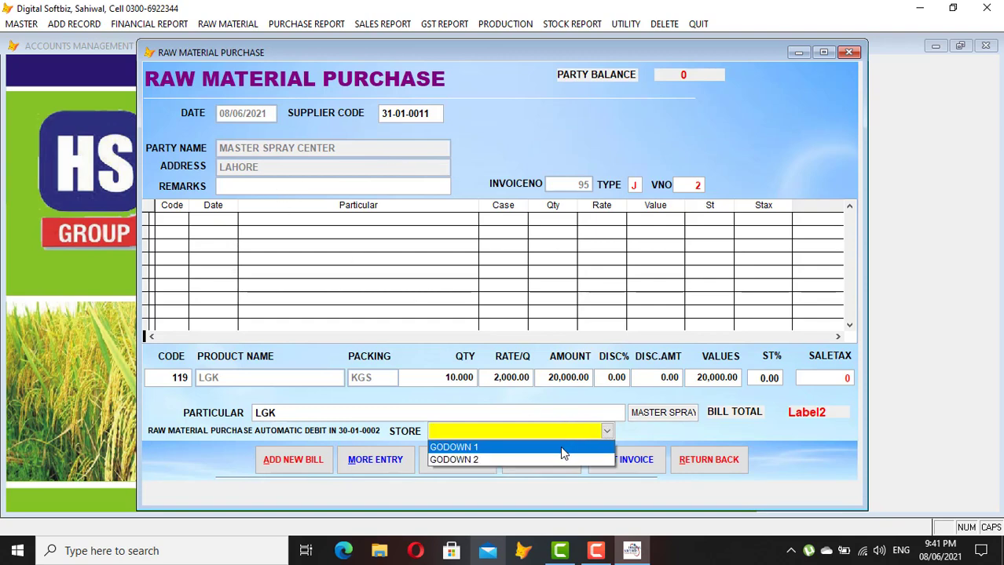
{"action": "left_click", "coordinate": [561, 447]}
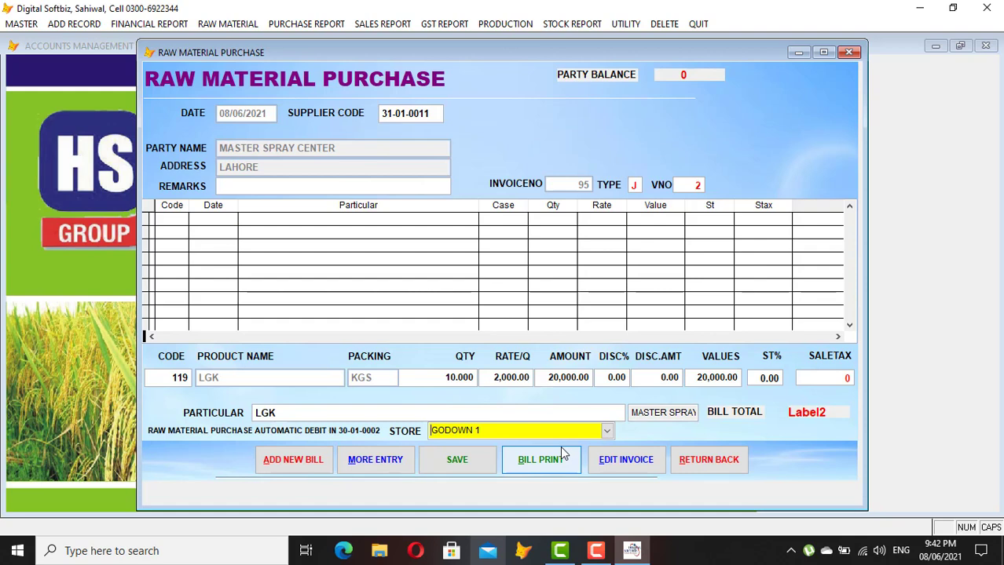
{"action": "key", "text": "Return"}
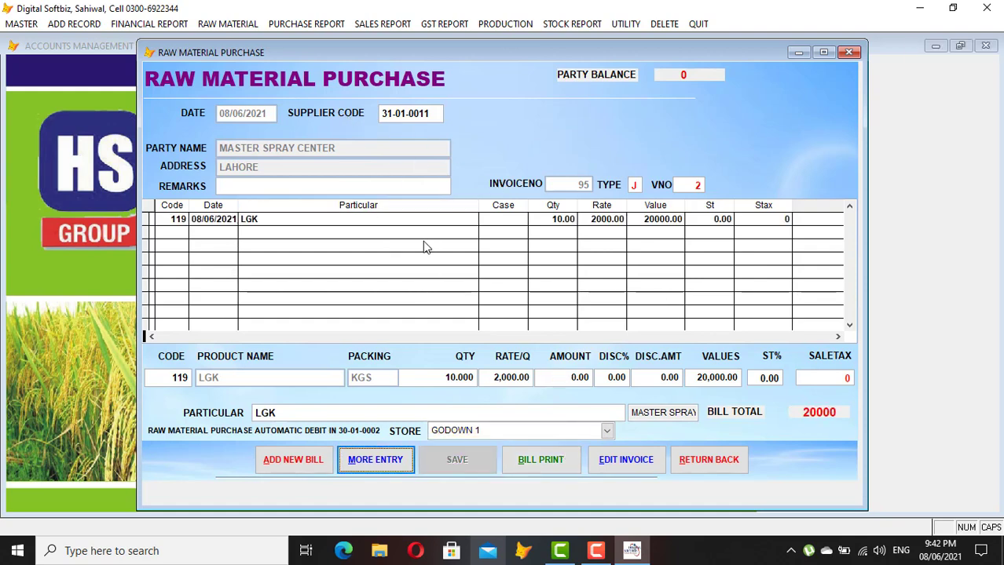
{"action": "left_click", "coordinate": [397, 462]}
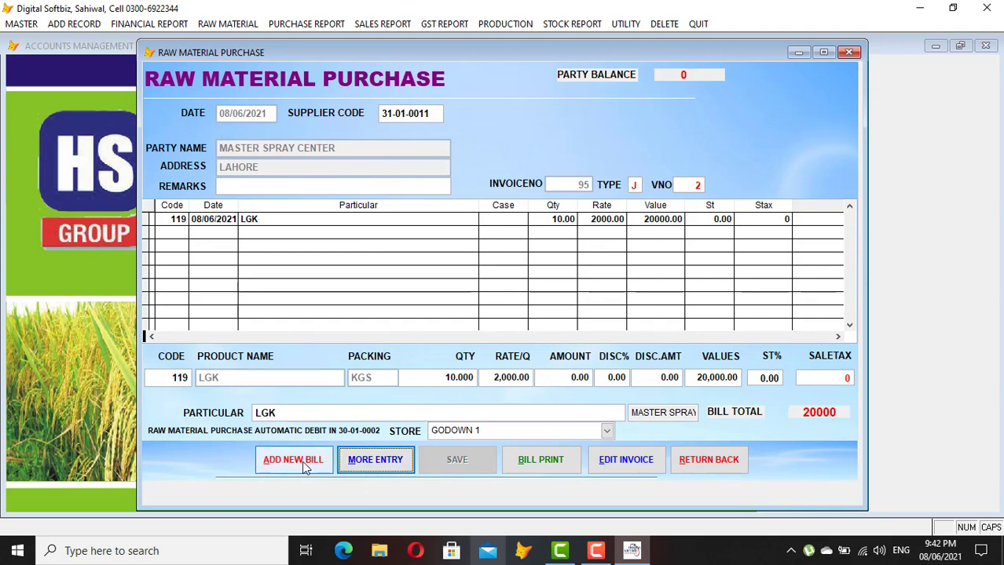
Search items for ACID and select ACID 50LTR as the second bill item
{"action": "left_click", "coordinate": [382, 464]}
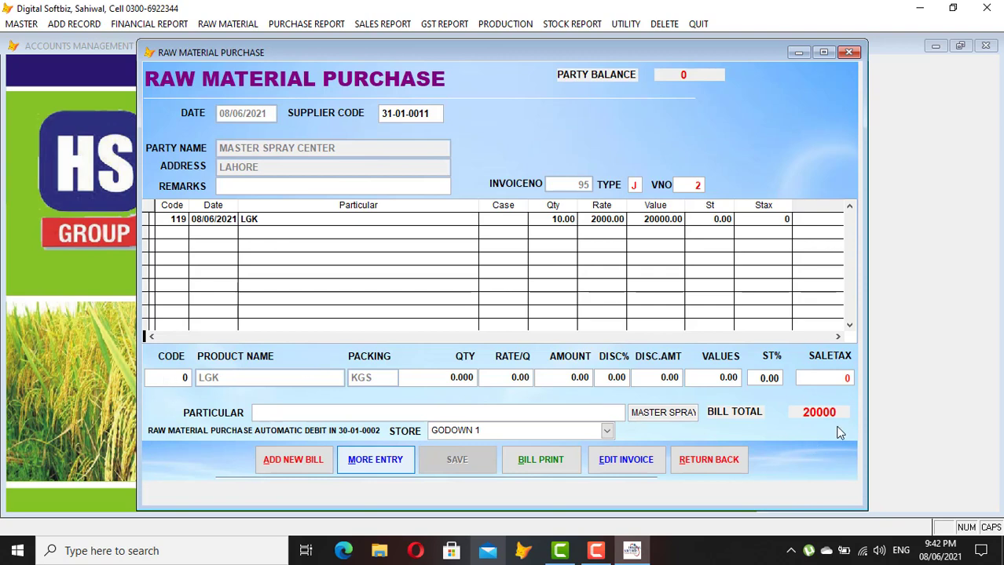
{"action": "type", "text": "A"}
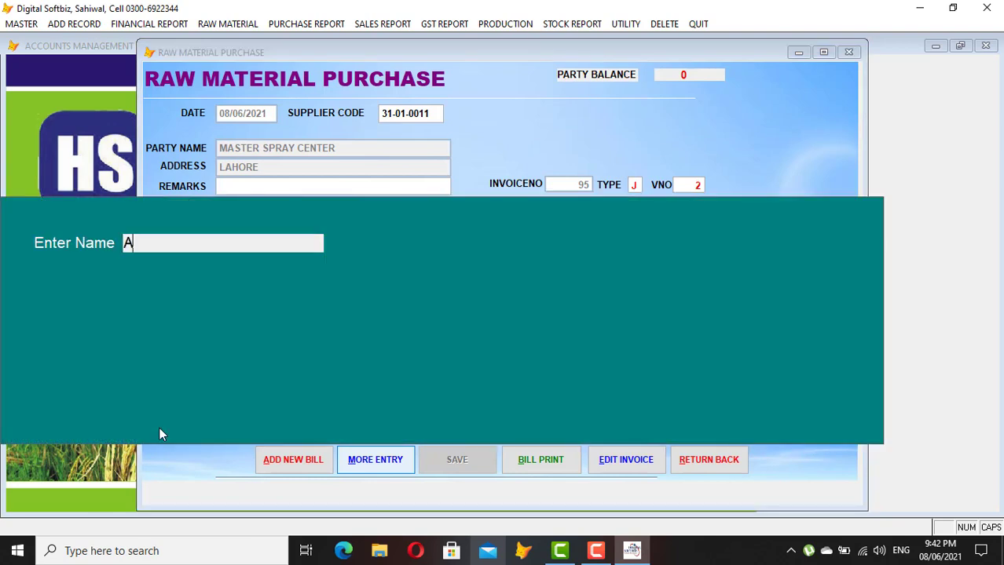
{"action": "type", "text": "CID"}
{"action": "key", "text": "Return"}
{"action": "key", "text": "Down"}
{"action": "key", "text": "Up"}
{"action": "key", "text": "Return"}
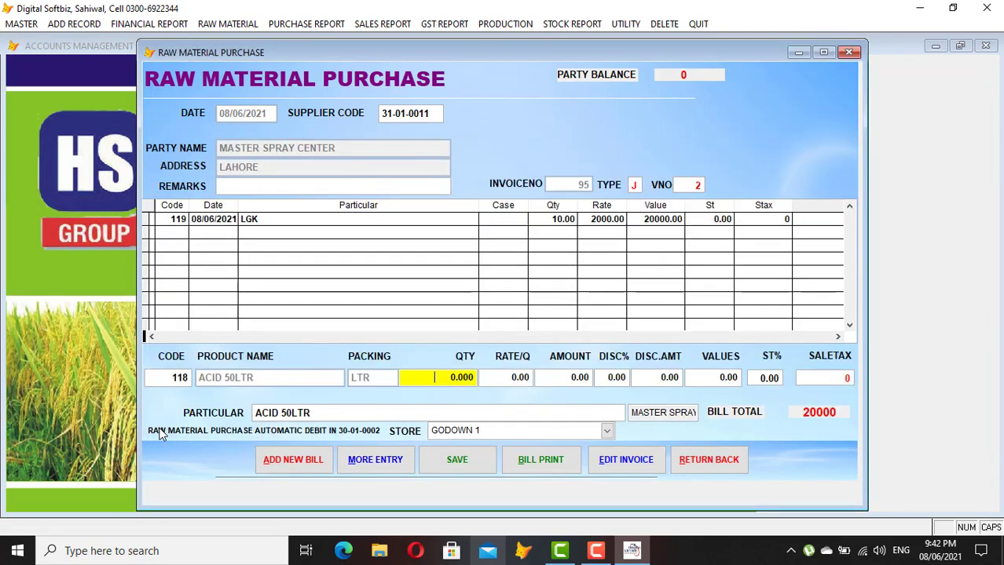
Enter quantity 10 at rate 2,500, save the line for a 45,000 total, and close the bill
{"action": "type", "text": "1"}
{"action": "key", "text": "Return"}
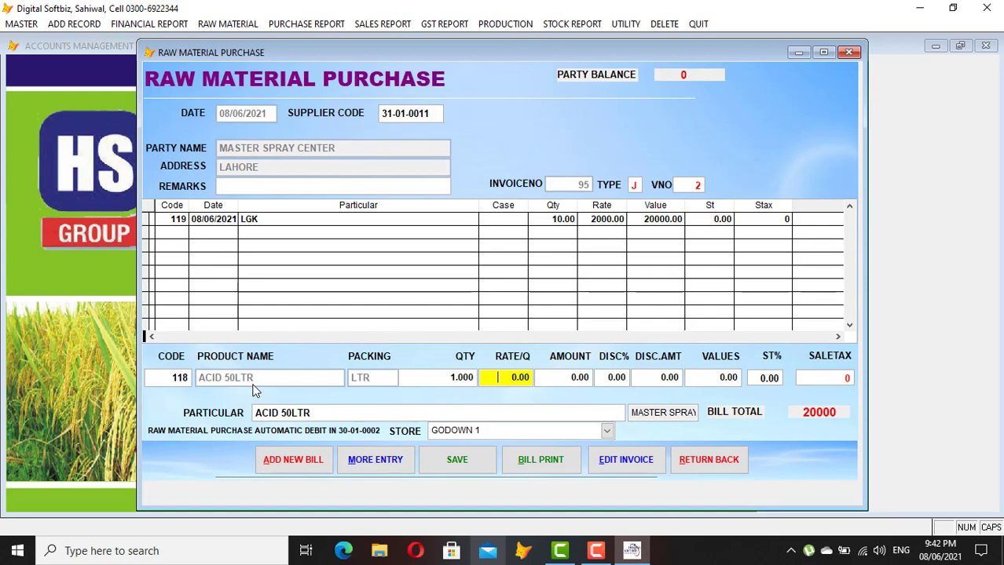
{"action": "key", "text": "shift+Tab"}
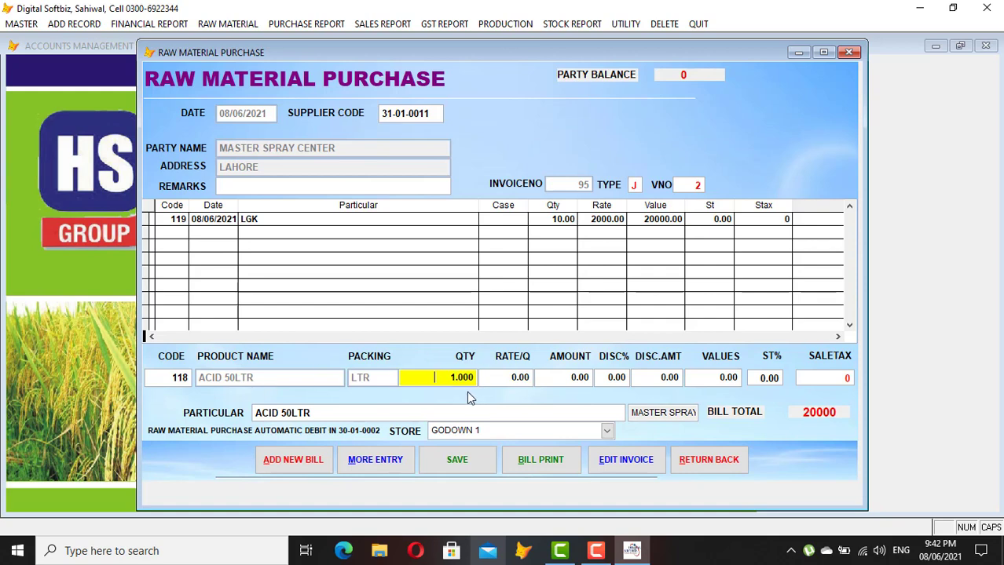
{"action": "key", "text": "Return"}
{"action": "type", "text": "200"}
{"action": "key", "text": "BackSpace"}
{"action": "key", "text": "BackSpace"}
{"action": "type", "text": "500"}
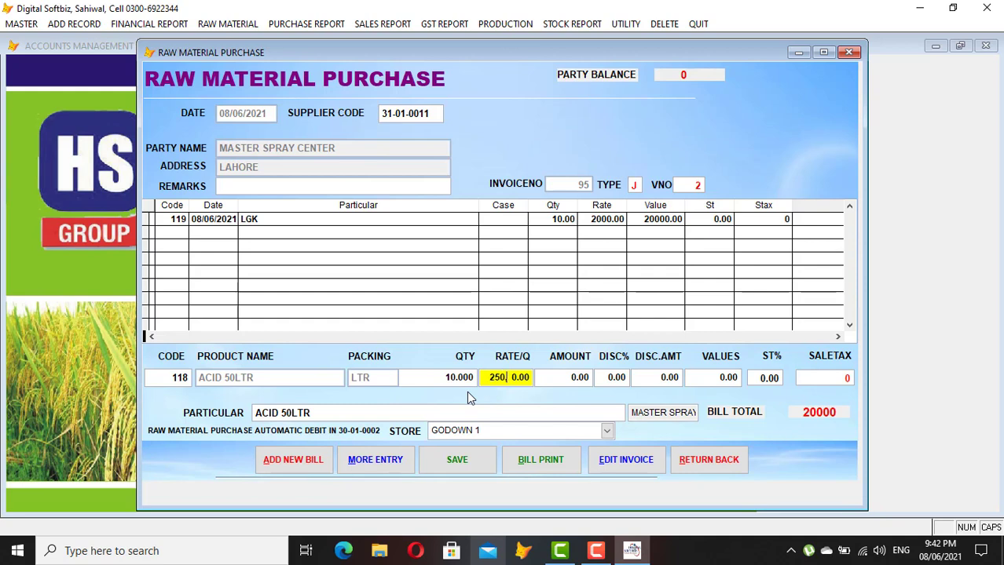
{"action": "key", "text": "Return"}
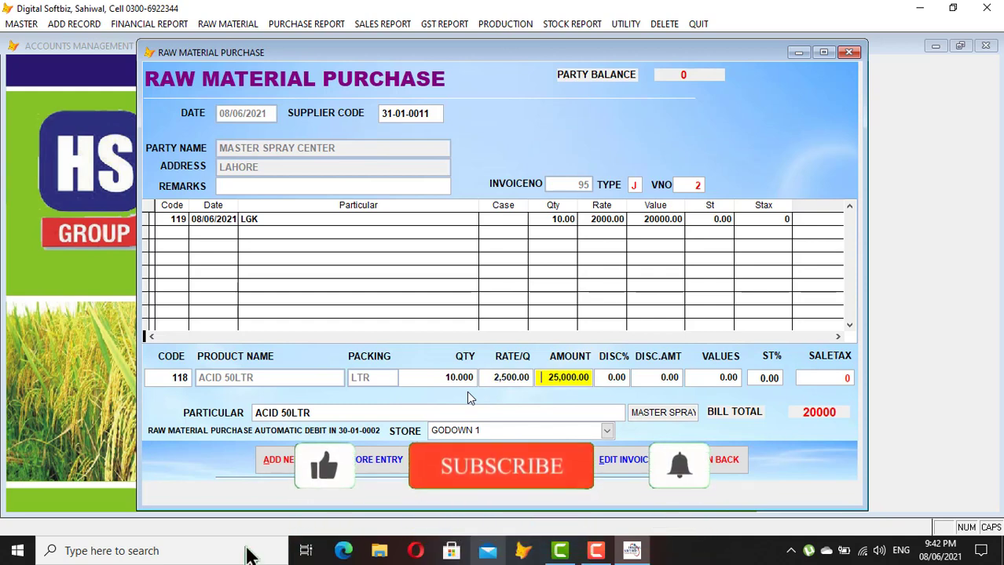
{"action": "key", "text": "Return"}
{"action": "key", "text": "Return"}
{"action": "key", "text": "Return"}
{"action": "key", "text": "Return"}
{"action": "key", "text": "Return"}
{"action": "key", "text": "Return"}
{"action": "key", "text": "Return"}
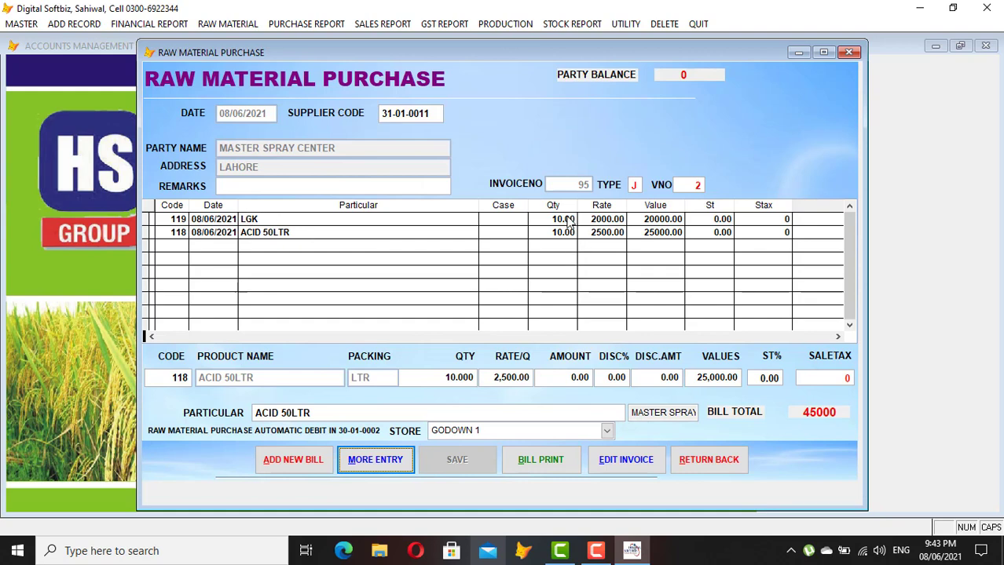
{"action": "left_click", "coordinate": [694, 468]}
{"action": "left_click", "coordinate": [577, 26]}
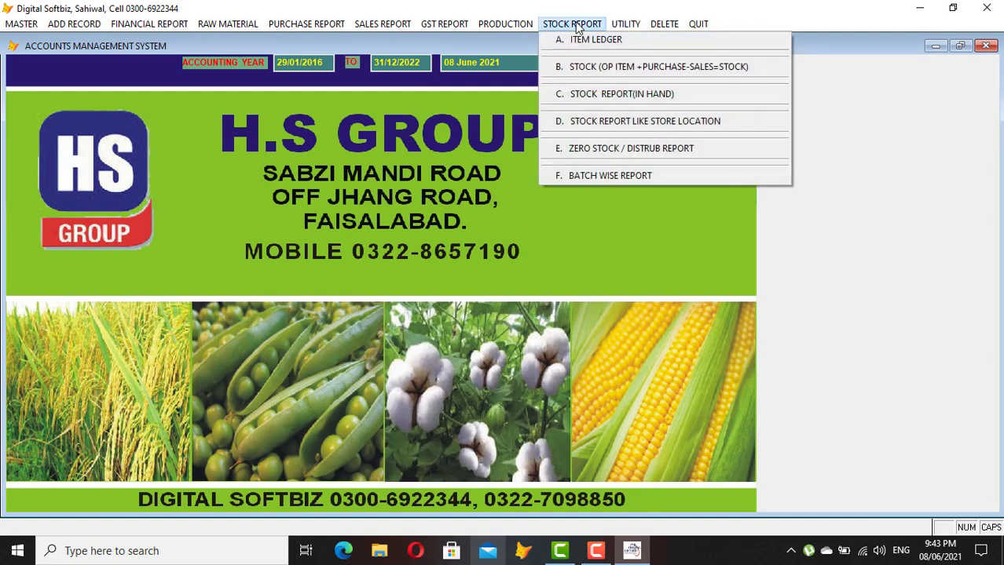
Preview the stock-in-hand report listing ACID 50LTR and LGK on screen
{"action": "left_click", "coordinate": [631, 94]}
{"action": "key", "text": "Return"}
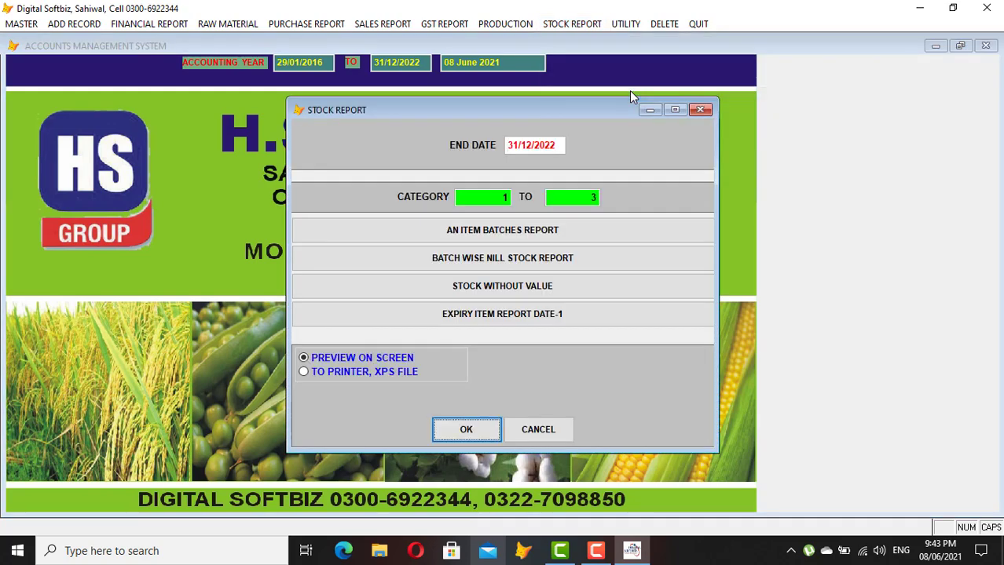
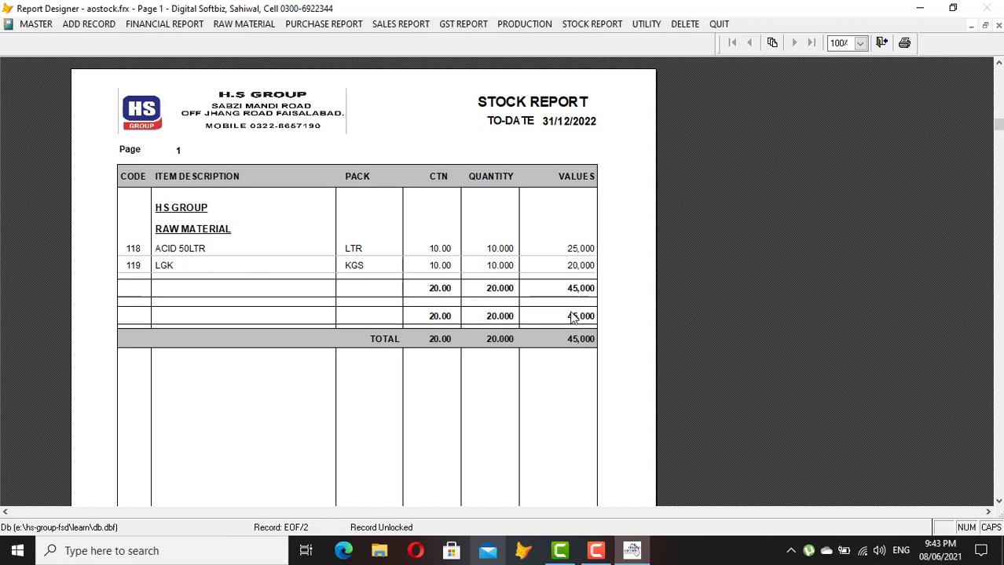
Close the 45,000 stock report preview and dismiss the STOCK REPORT settings dialog
{"action": "key", "text": "Escape"}
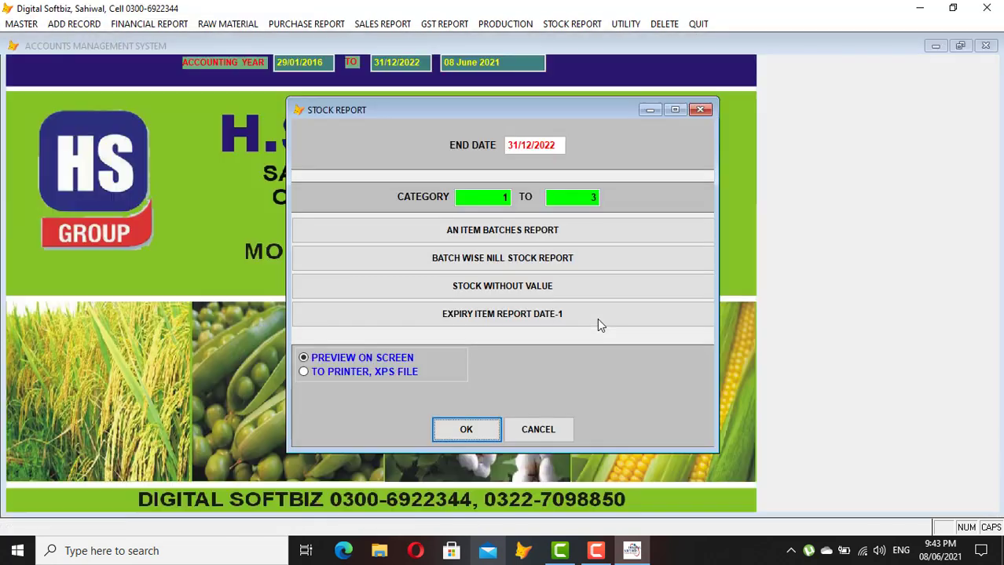
{"action": "left_click", "coordinate": [699, 110]}
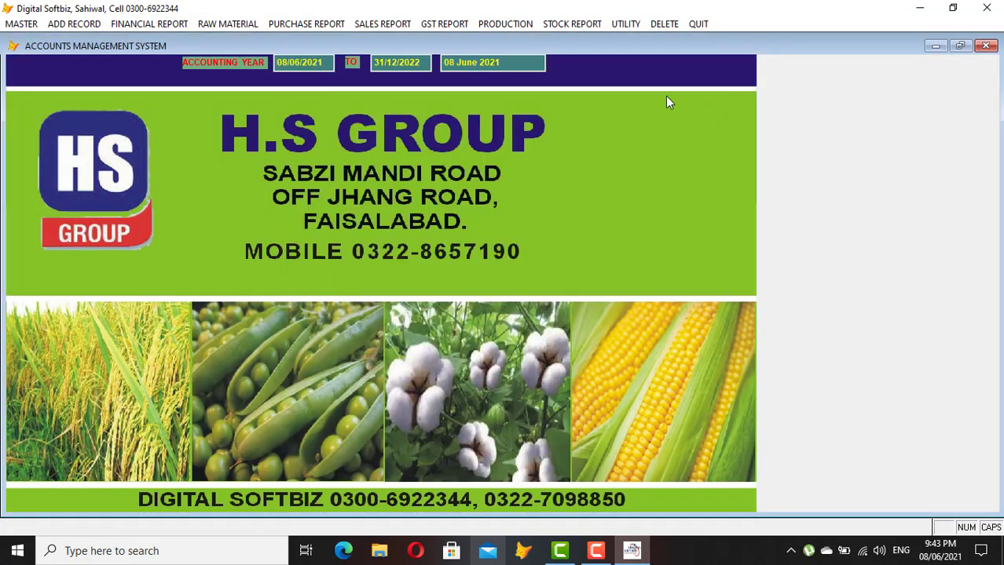
{"action": "left_click", "coordinate": [570, 27]}
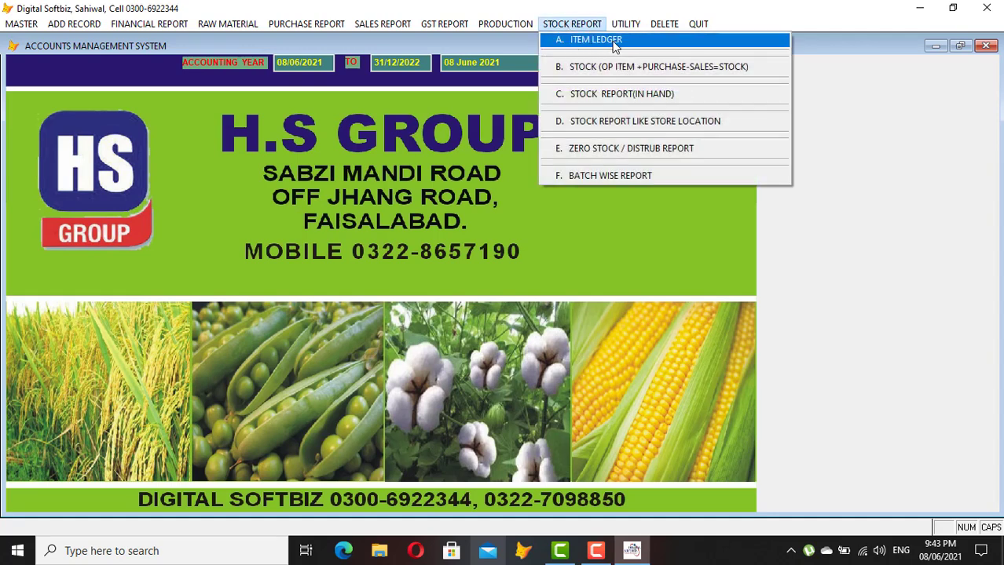
{"action": "left_click", "coordinate": [599, 41]}
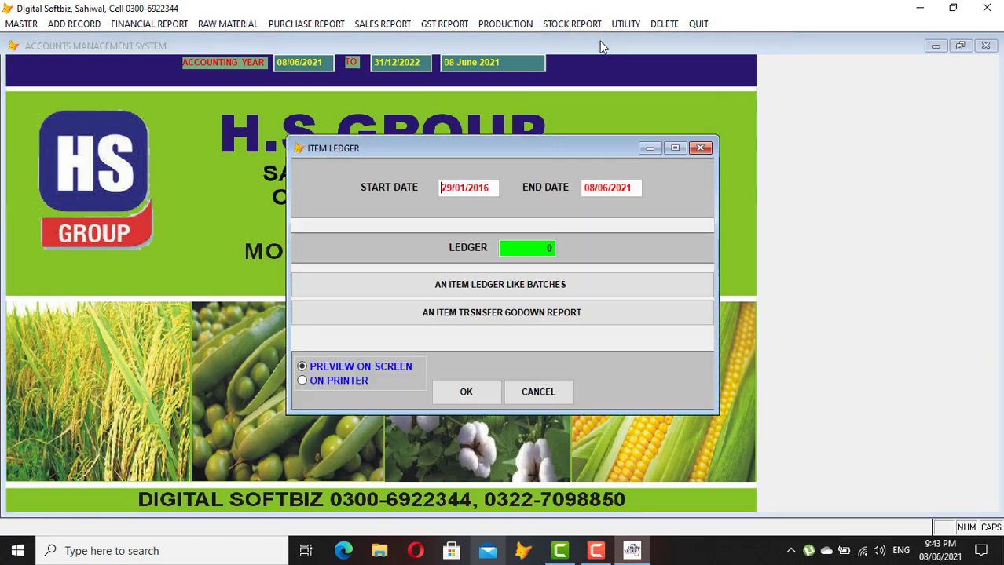
{"action": "type", "text": "LGK"}
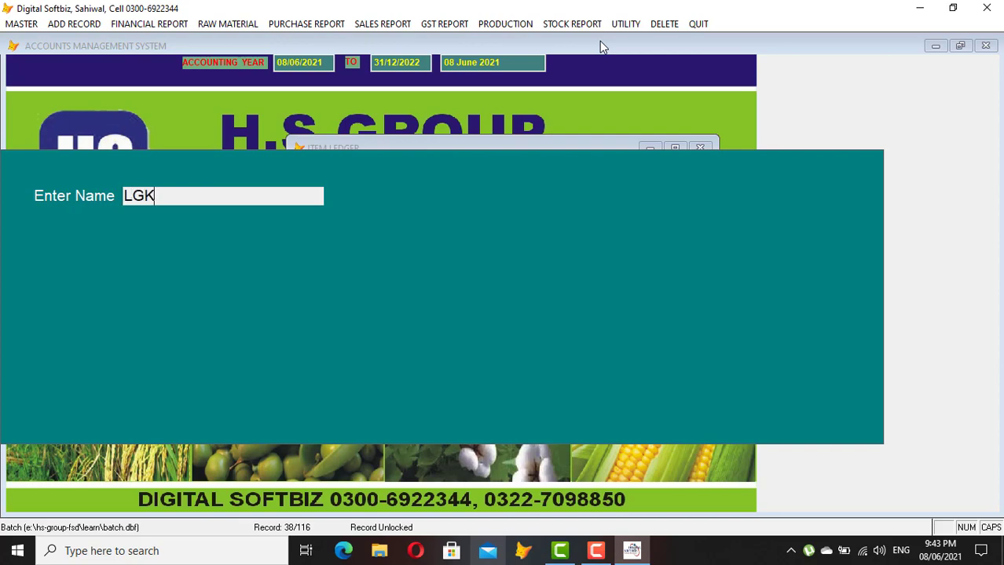
{"action": "key", "text": "Return"}
{"action": "key", "text": "Return"}
{"action": "key", "text": "Return"}
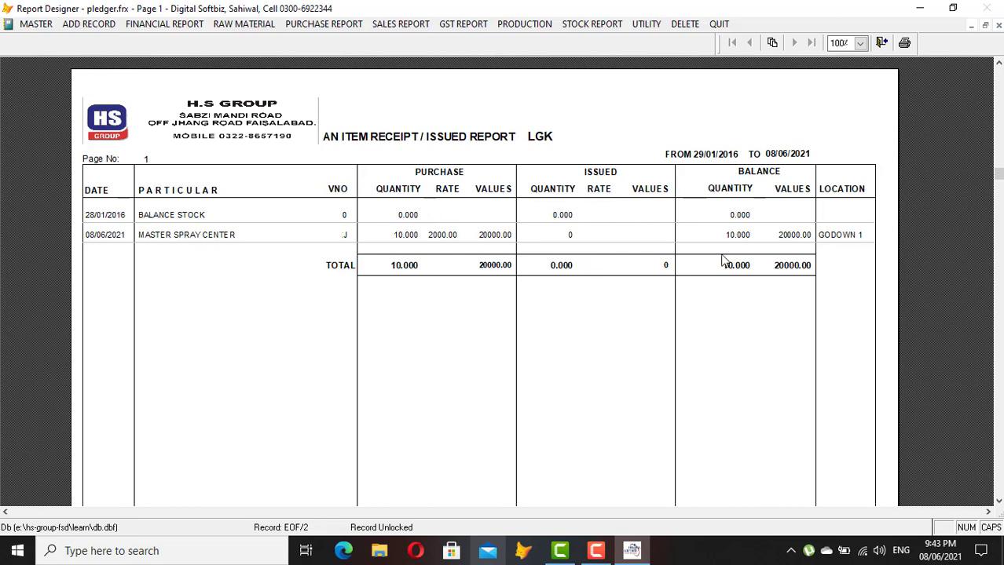
{"action": "key", "text": "Escape"}
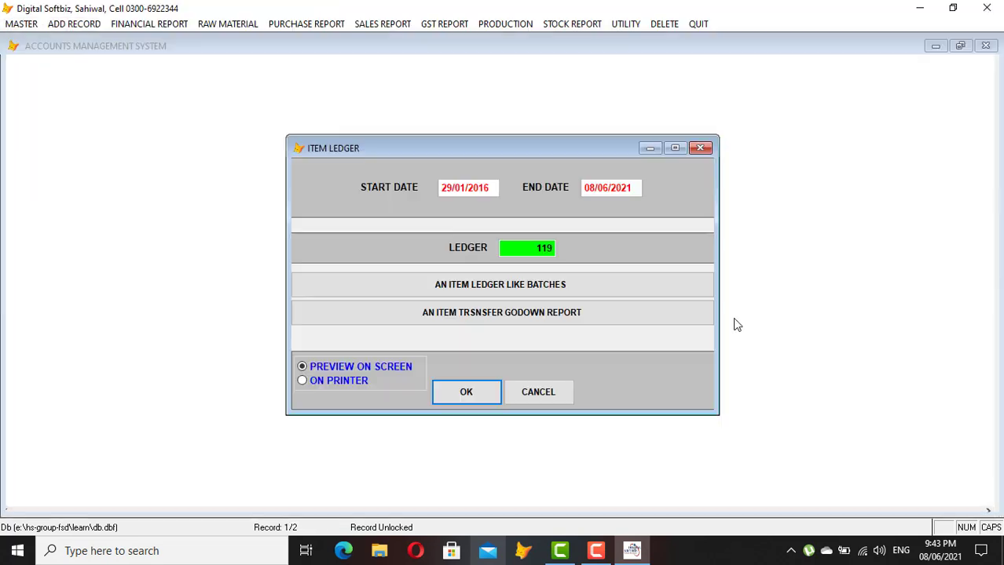
{"action": "key", "text": "Escape"}
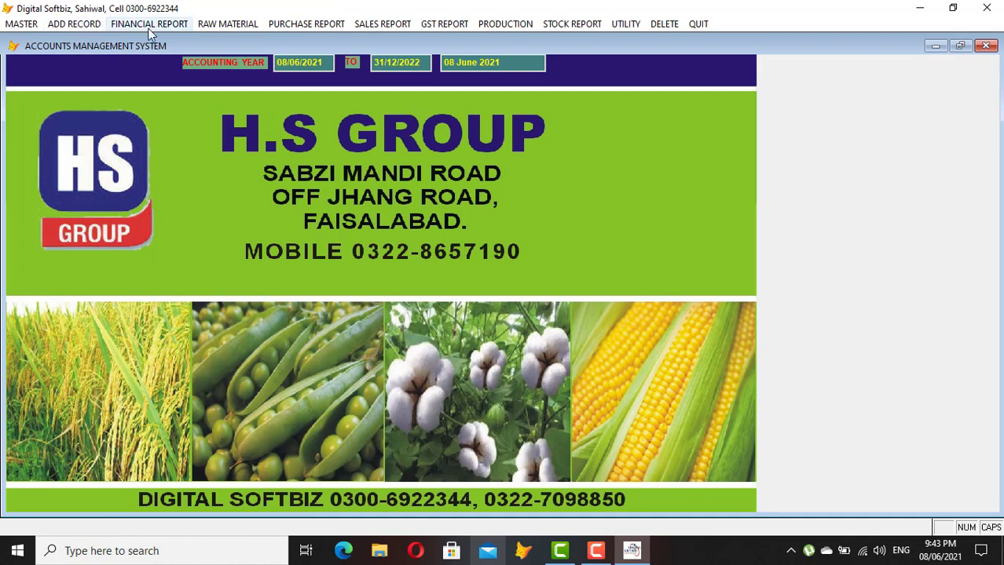
{"action": "left_click", "coordinate": [73, 24]}
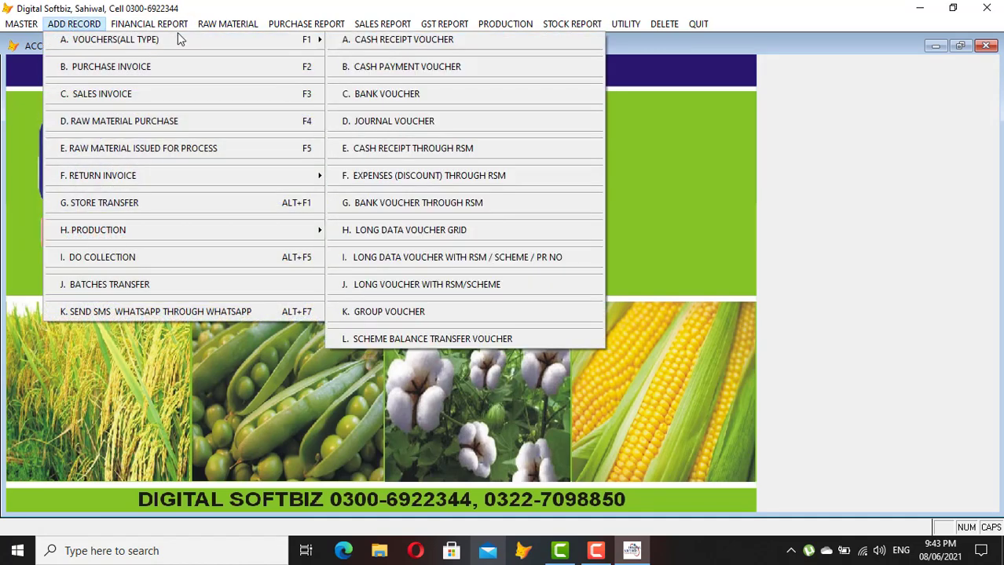
{"action": "left_click", "coordinate": [229, 24]}
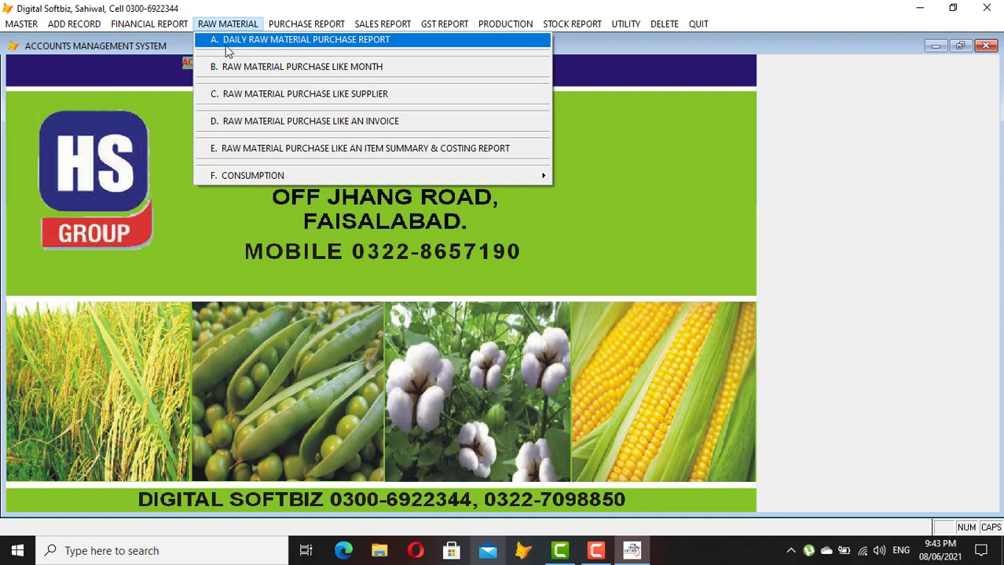
{"action": "left_click", "coordinate": [383, 41]}
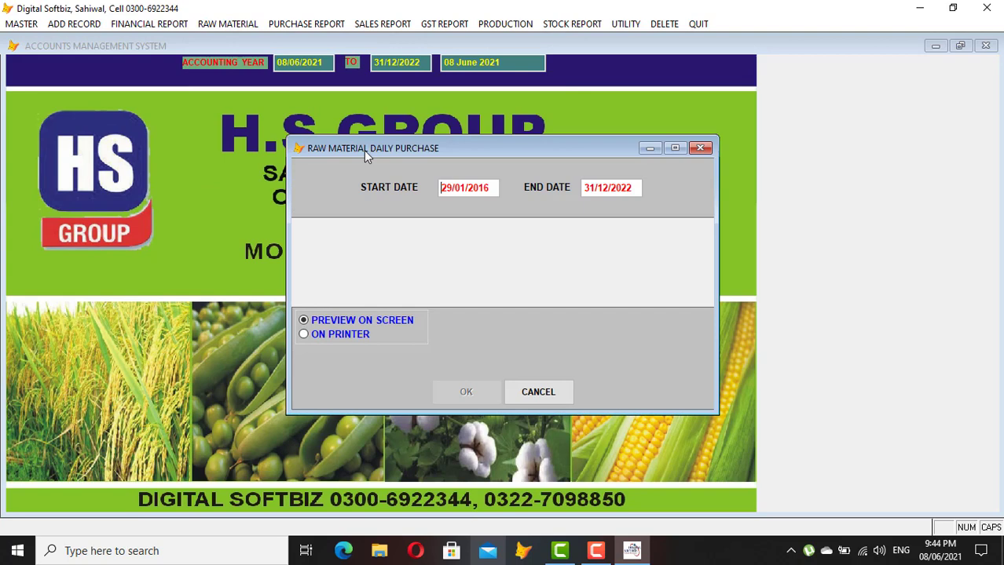
{"action": "type", "text": "08"}
{"action": "type", "text": "062"}
{"action": "type", "text": "021"}
{"action": "type", "text": "08"}
{"action": "type", "text": "062021"}
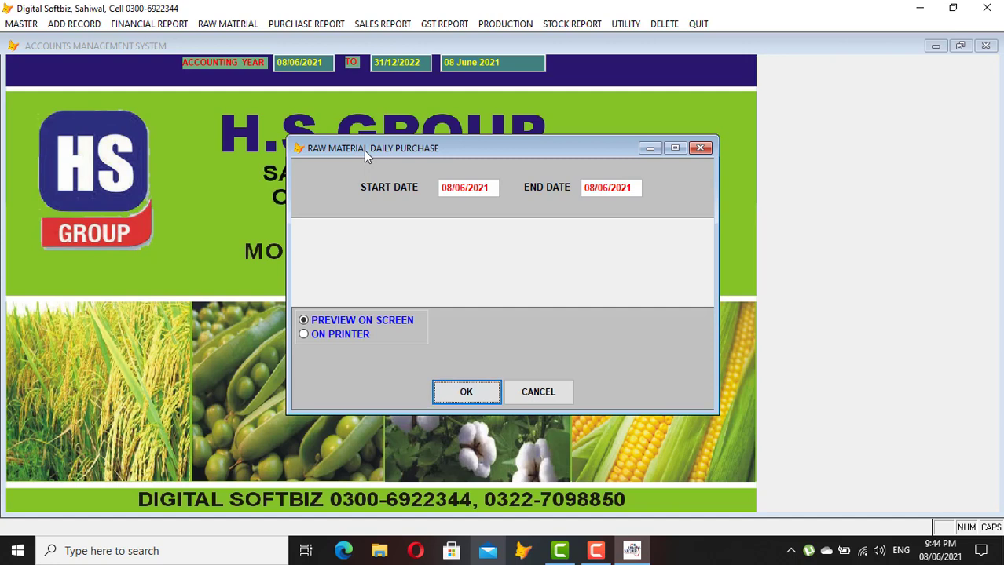
{"action": "key", "text": "Return"}
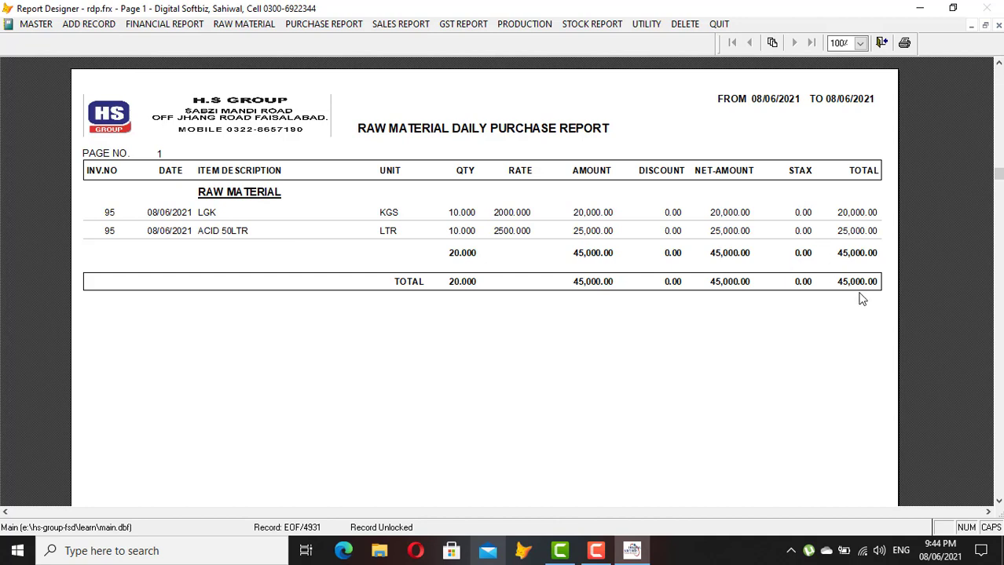
{"action": "key", "text": "Escape"}
{"action": "key", "text": "Escape"}
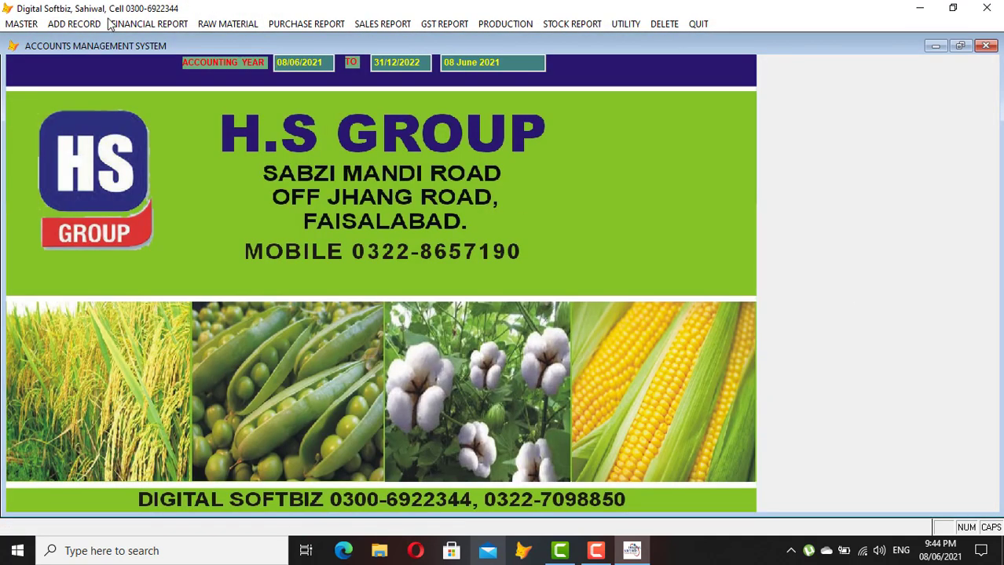
Start a new raw material issue for process, accepting the header and raw material purchase account
{"action": "left_click", "coordinate": [92, 25]}
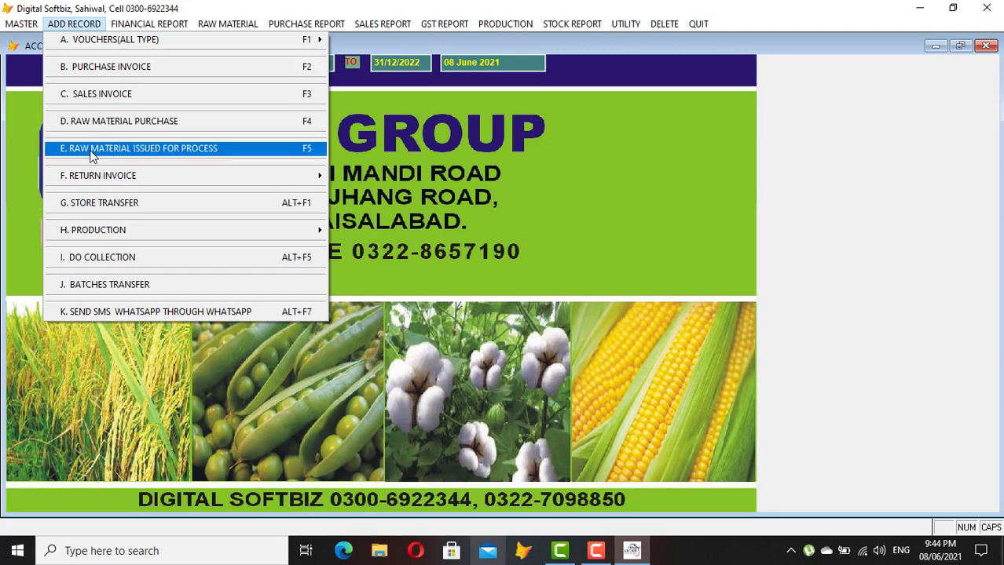
{"action": "left_click", "coordinate": [218, 149]}
{"action": "key", "text": "Return"}
{"action": "key", "text": "Return"}
{"action": "key", "text": "Return"}
{"action": "key", "text": "Return"}
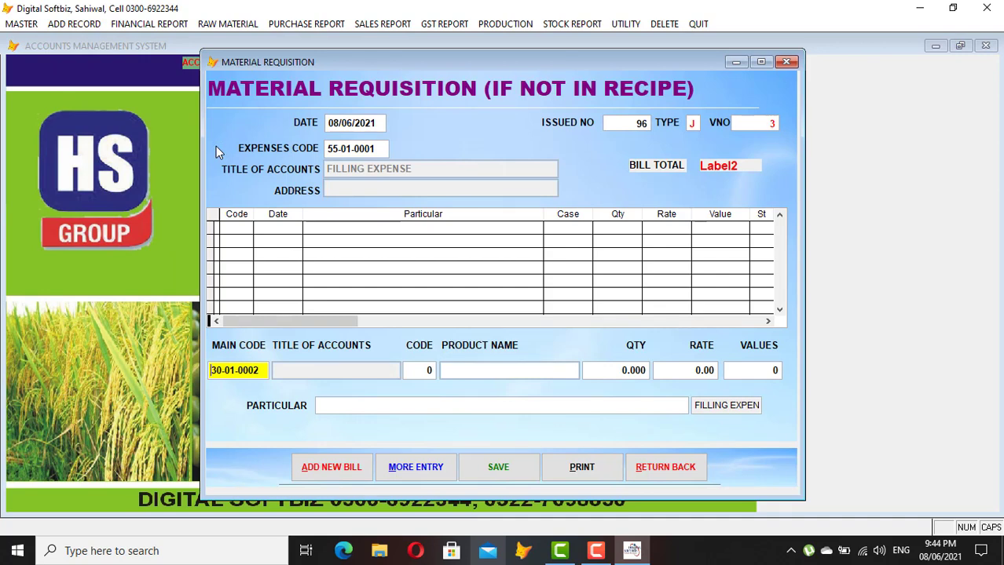
{"action": "key", "text": "Return"}
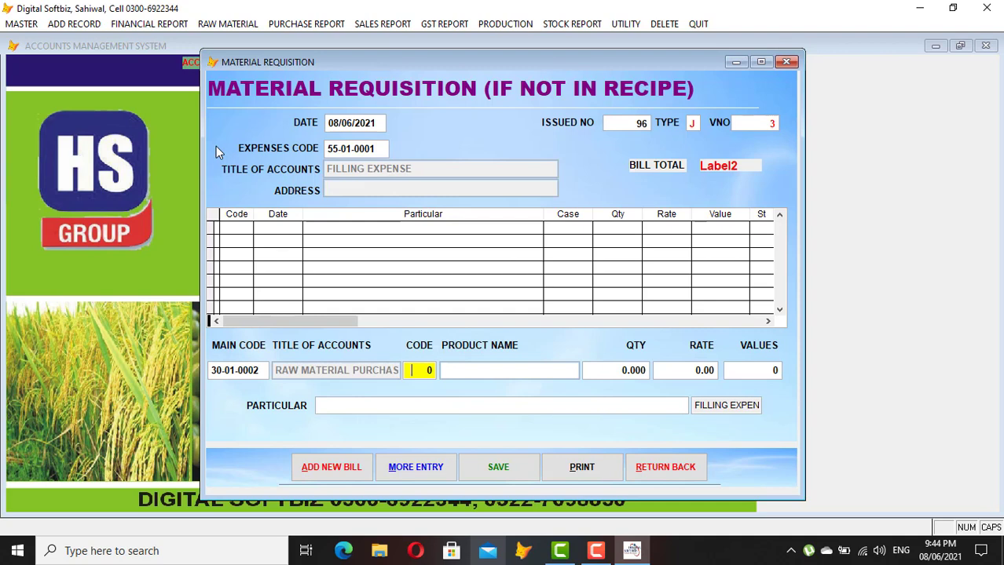
Add a line issuing 2 ACID 50LTR at 2,500, valued 5,000
{"action": "key", "text": "Return"}
{"action": "type", "text": "ACI"}
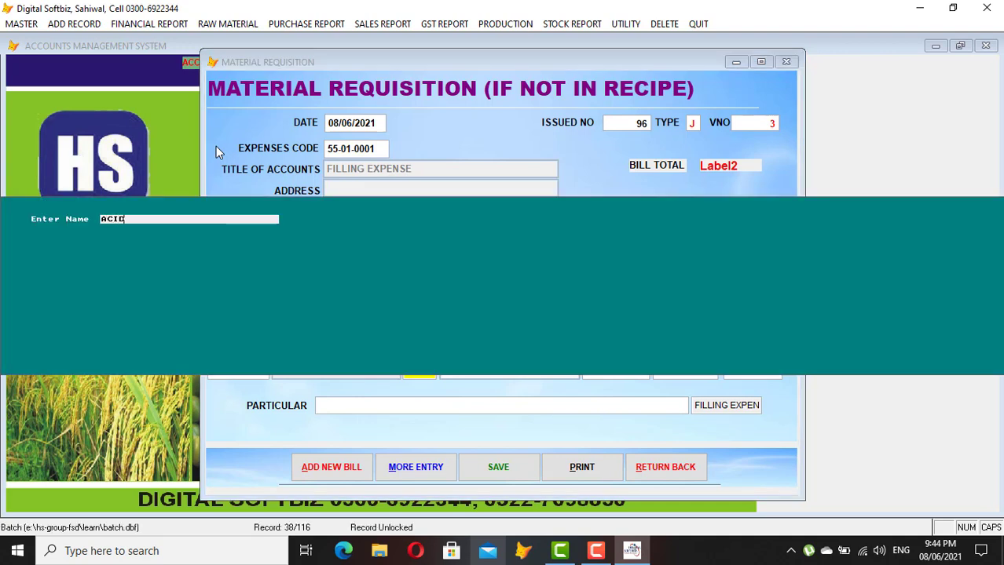
{"action": "type", "text": "D"}
{"action": "key", "text": "Return"}
{"action": "key", "text": "Return"}
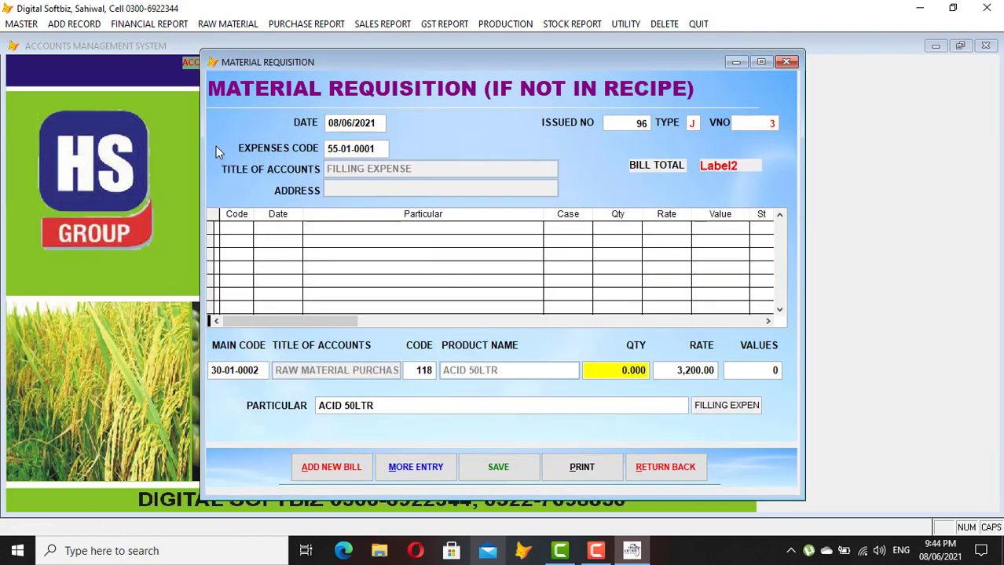
{"action": "type", "text": "2"}
{"action": "key", "text": "Return"}
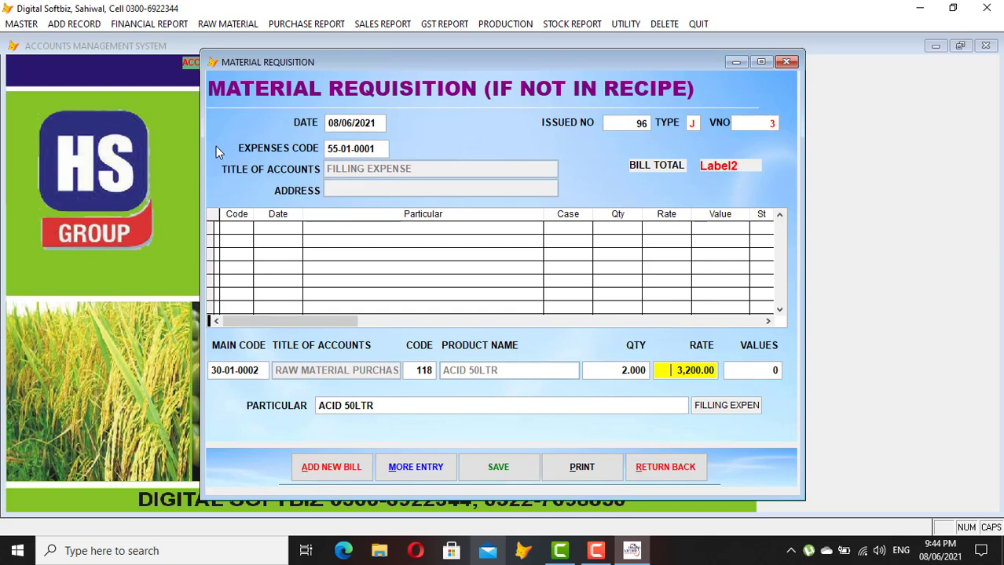
{"action": "type", "text": "2500"}
{"action": "key", "text": "Return"}
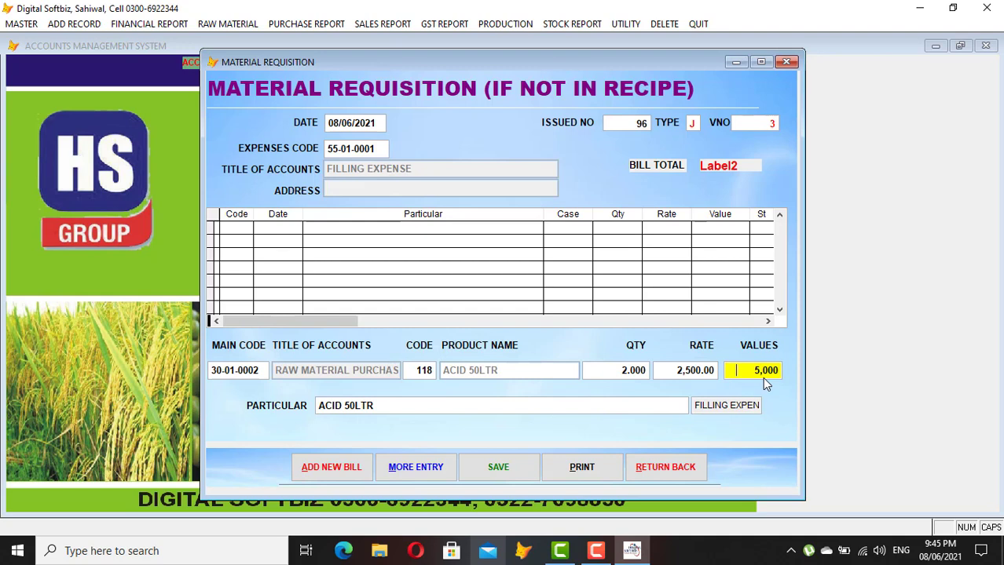
{"action": "key", "text": "Return"}
{"action": "key", "text": "Return"}
{"action": "key", "text": "Return"}
{"action": "key", "text": "Return"}
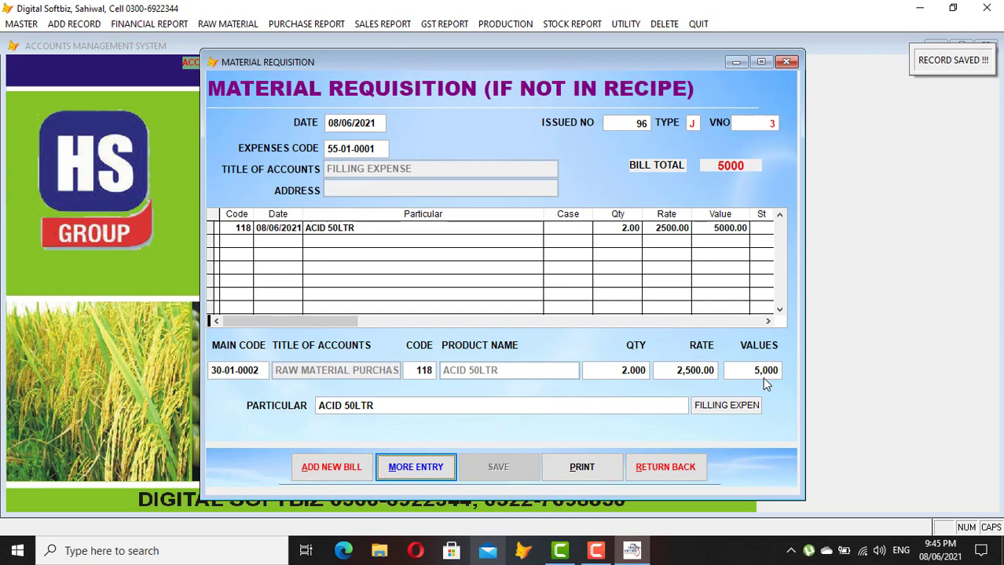
Add and save a second line of 5 LGK at 2,300 (11,500), bringing the bill to 16,500
{"action": "key", "text": "Return"}
{"action": "key", "text": "Return"}
{"action": "key", "text": "Return"}
{"action": "key", "text": "Return"}
{"action": "type", "text": "LGK"}
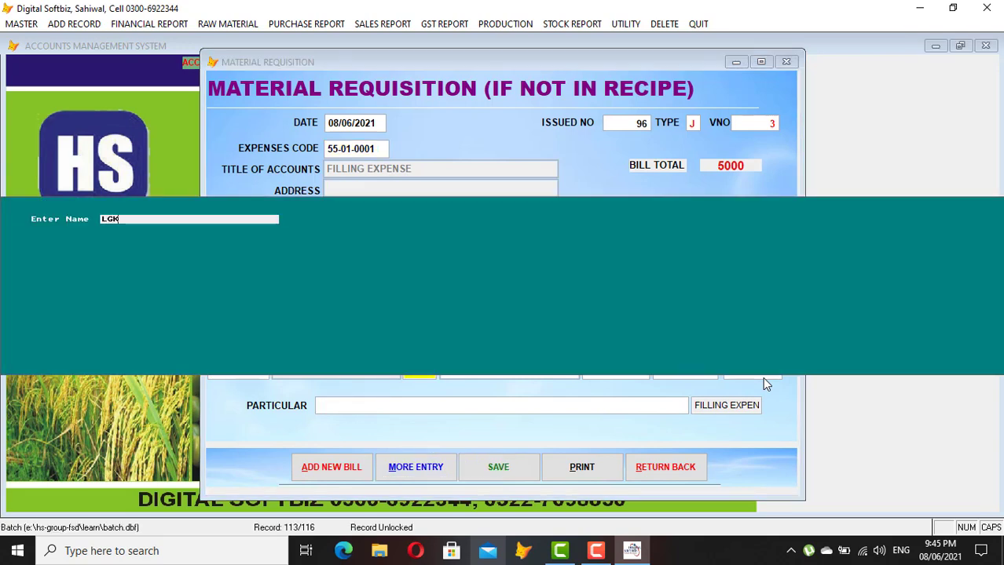
{"action": "key", "text": "Return"}
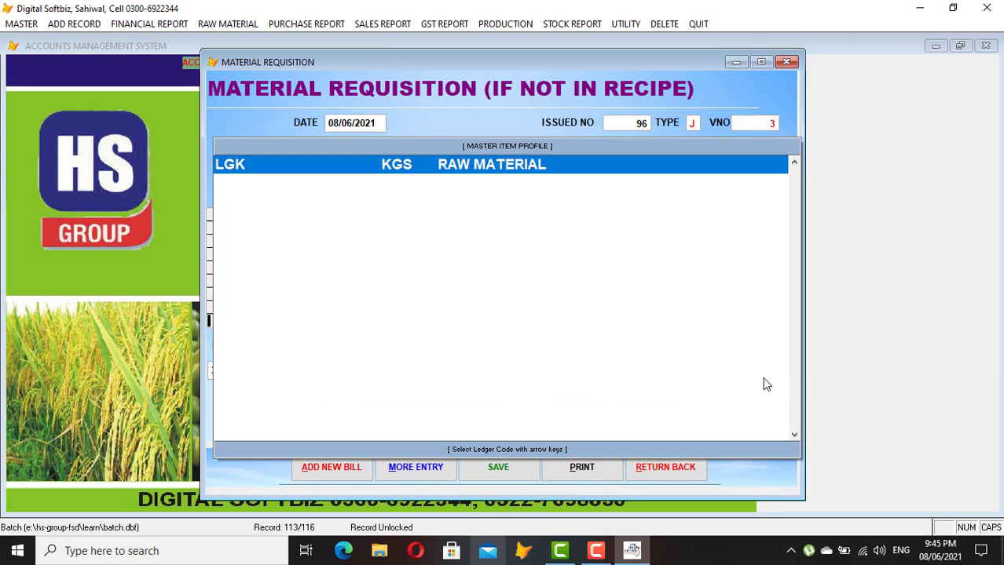
{"action": "key", "text": "Return"}
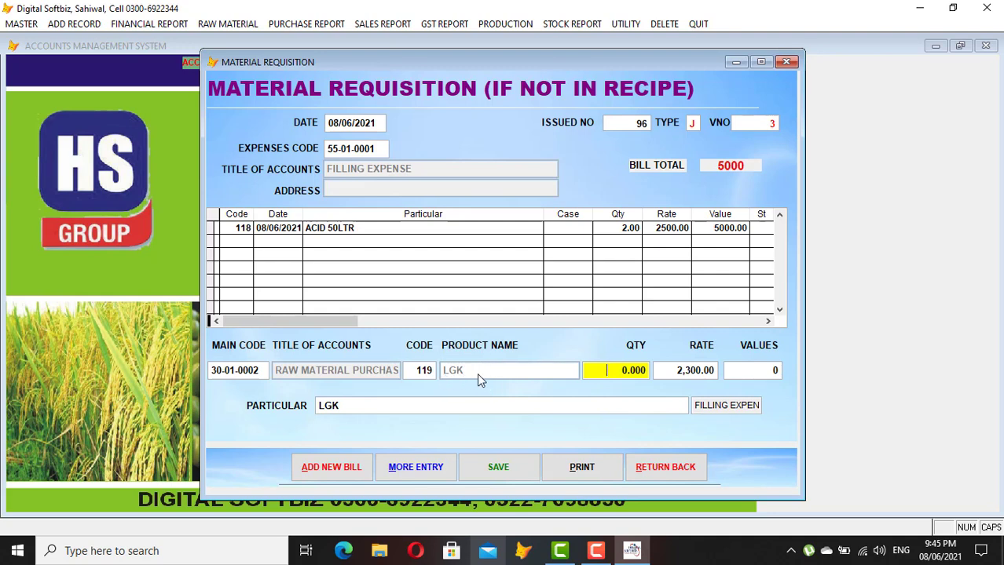
{"action": "type", "text": "5"}
{"action": "key", "text": "Return"}
{"action": "key", "text": "Return"}
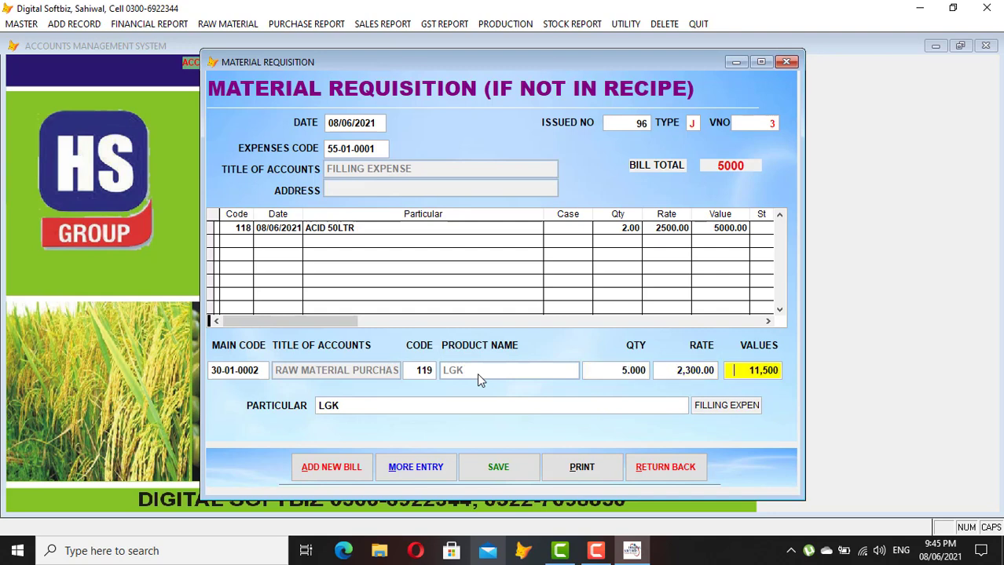
{"action": "key", "text": "Return"}
{"action": "key", "text": "Return"}
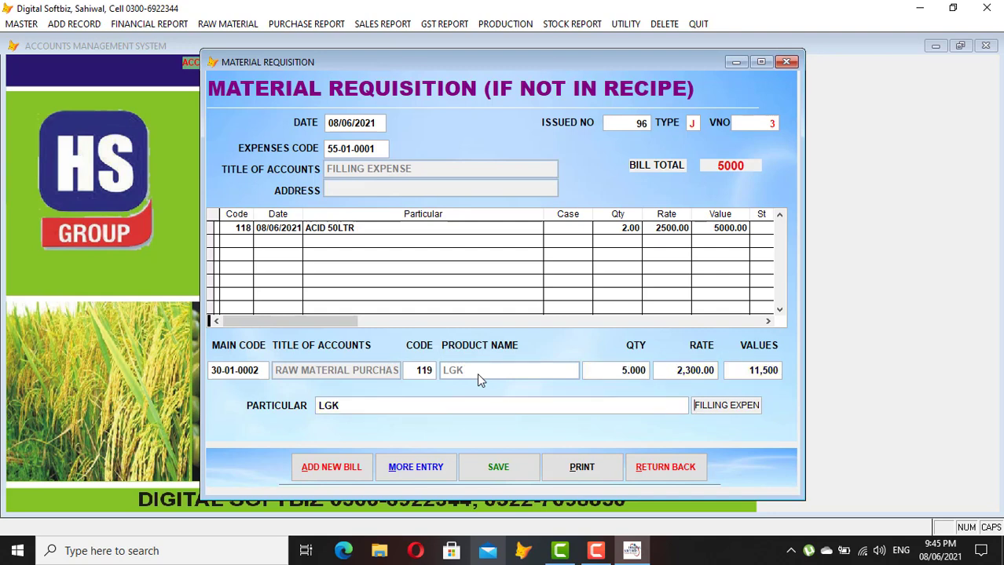
{"action": "key", "text": "Return"}
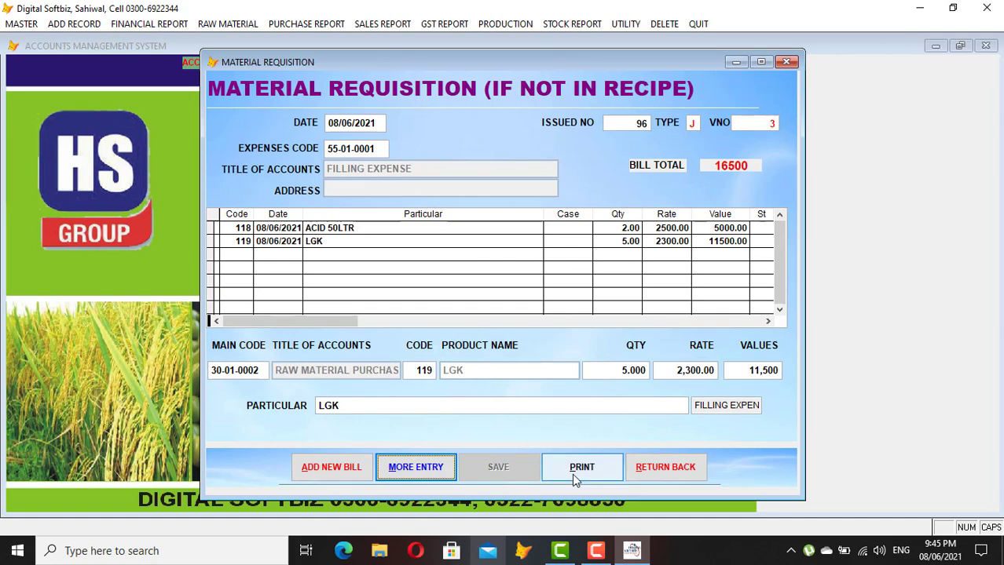
{"action": "left_click", "coordinate": [571, 474]}
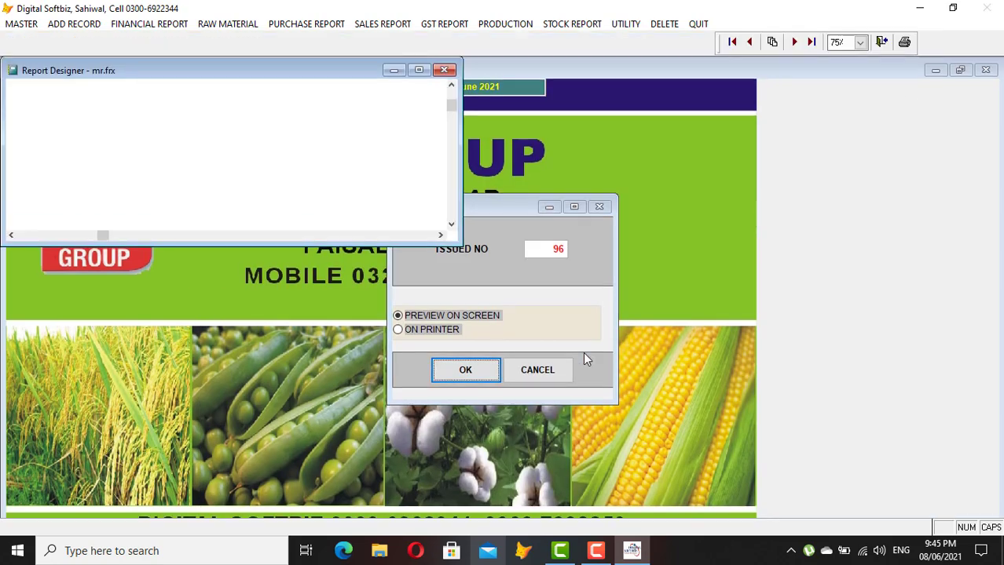
Review requisition issue 96 (2 items, 16,500) full screen, then close the preview and entry form
{"action": "left_click", "coordinate": [419, 71]}
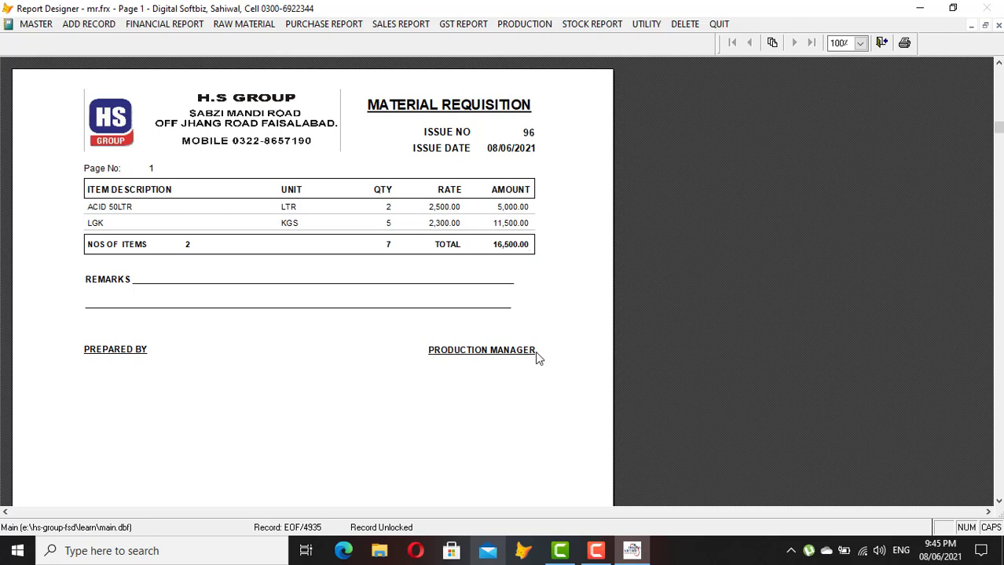
{"action": "key", "text": "Escape"}
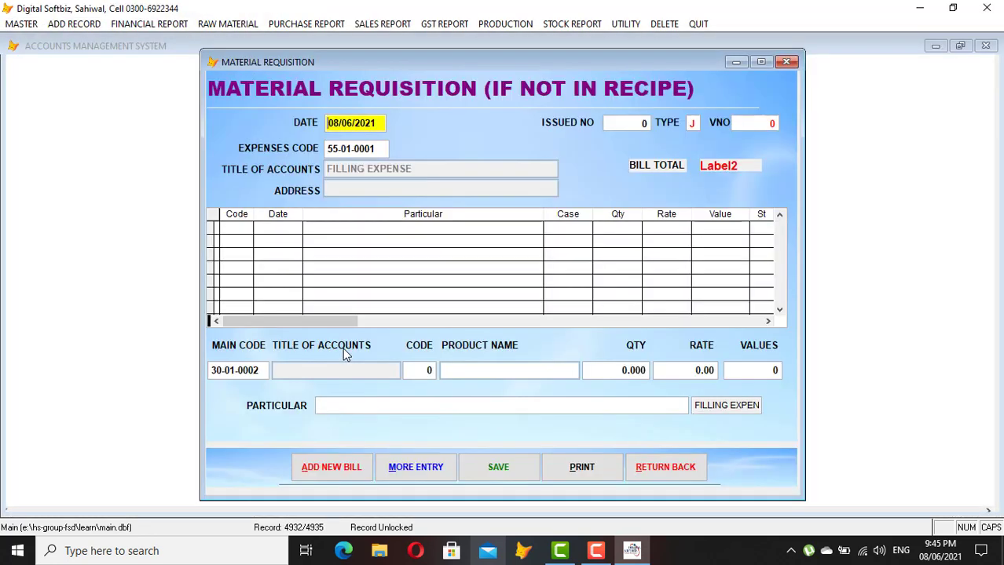
{"action": "left_click", "coordinate": [656, 469]}
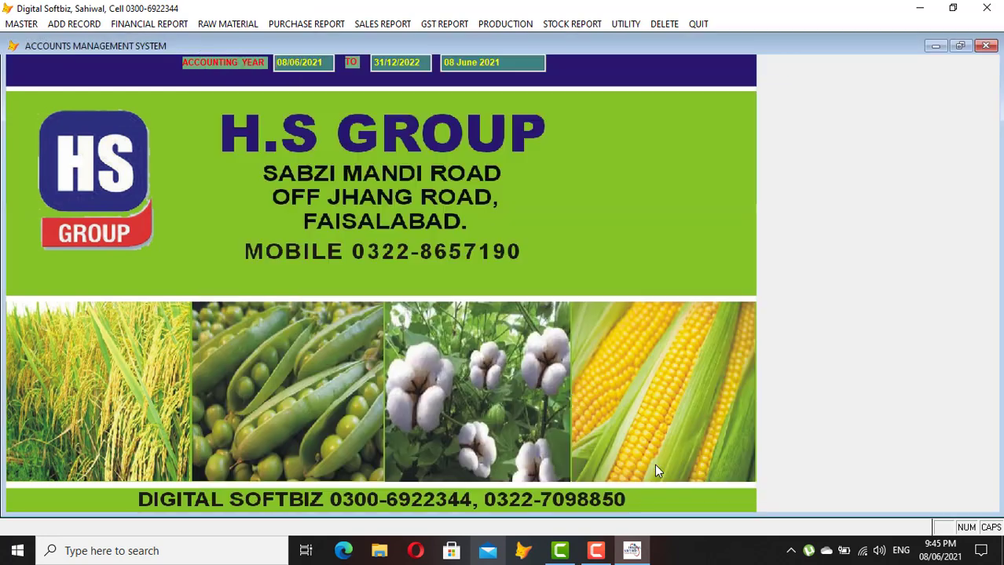
Preview the stock-on-hand report to 08/06/2021 showing 13 units worth 30,000, then dismiss it
{"action": "left_click", "coordinate": [572, 24]}
{"action": "left_click", "coordinate": [597, 93]}
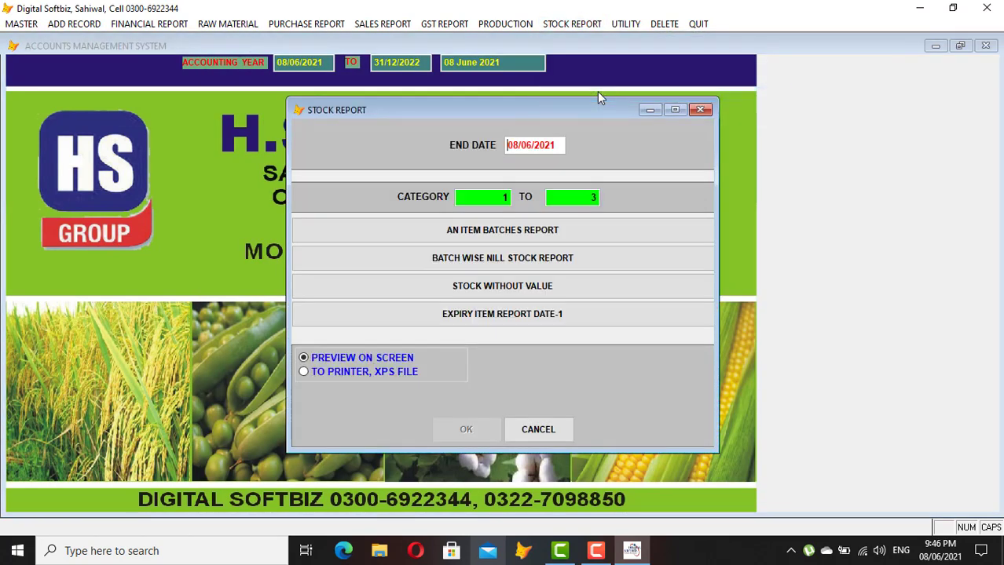
{"action": "key", "text": "Return"}
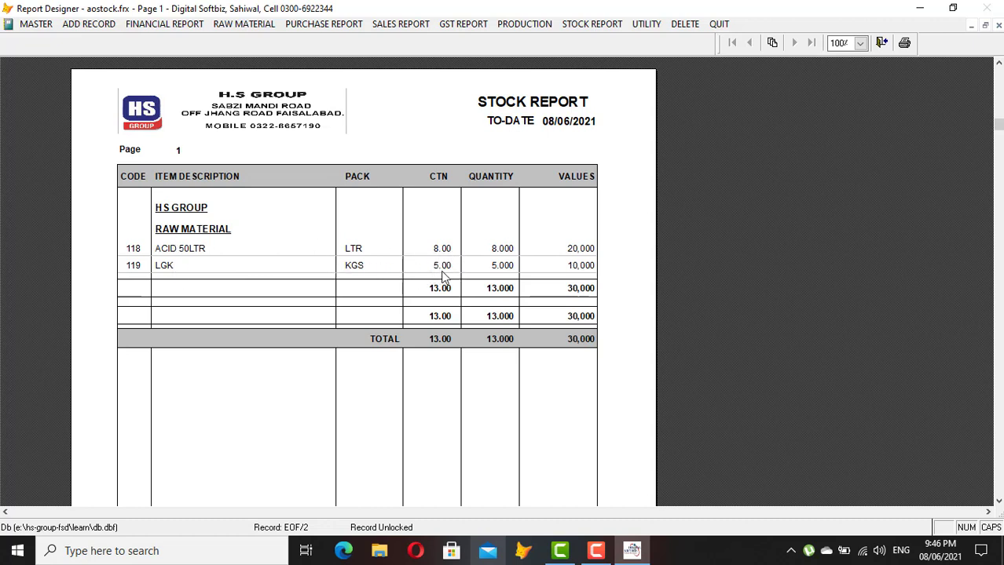
{"action": "key", "text": "Escape"}
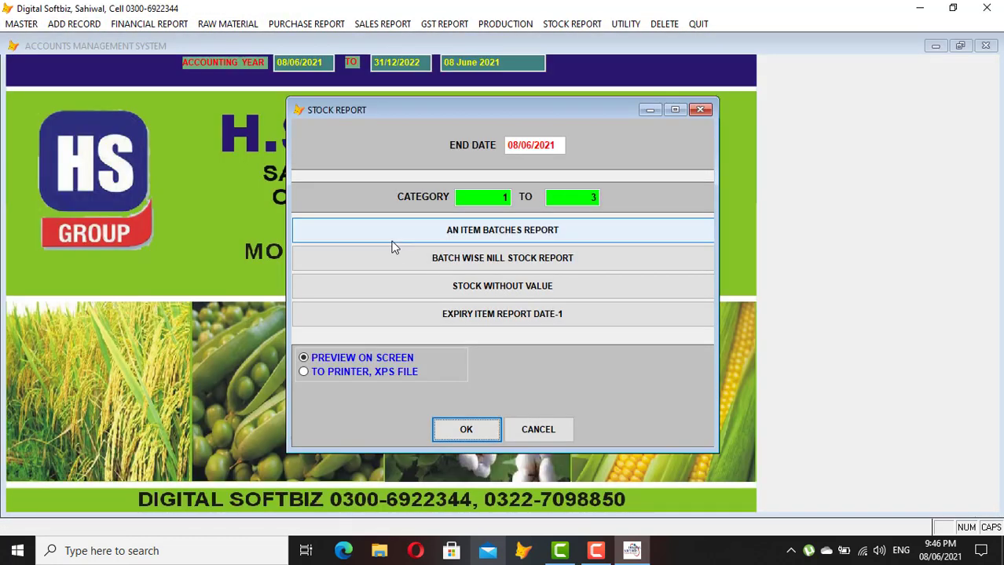
{"action": "left_click", "coordinate": [539, 431]}
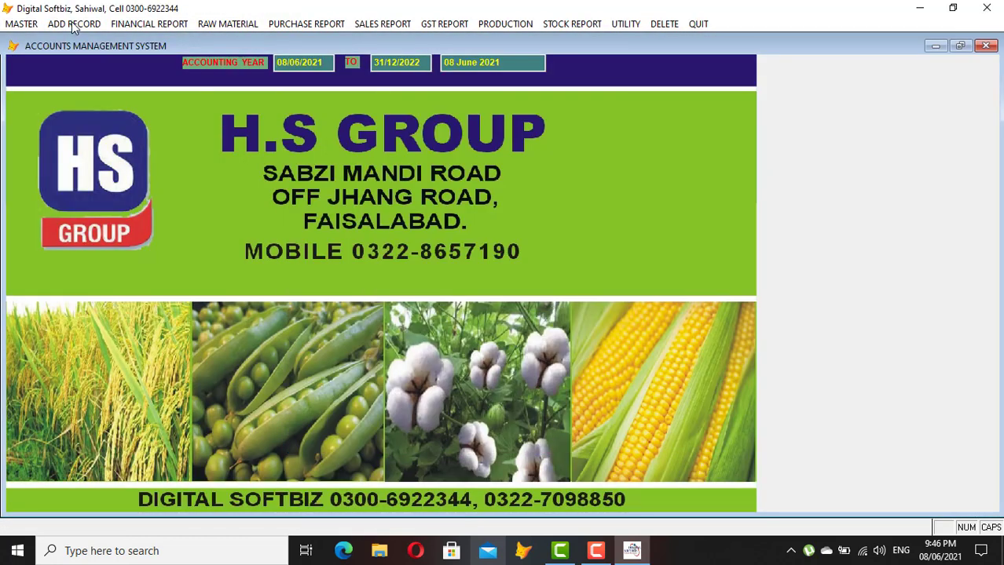
Start a new production slip number 1 dated 08/06/2021
{"action": "left_click", "coordinate": [74, 26]}
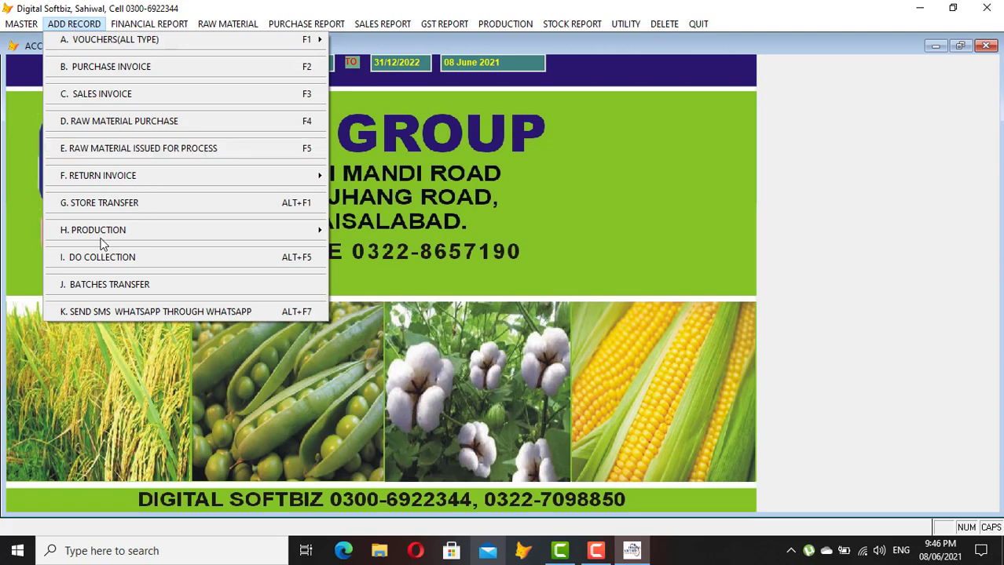
{"action": "mouse_move", "coordinate": [105, 239]}
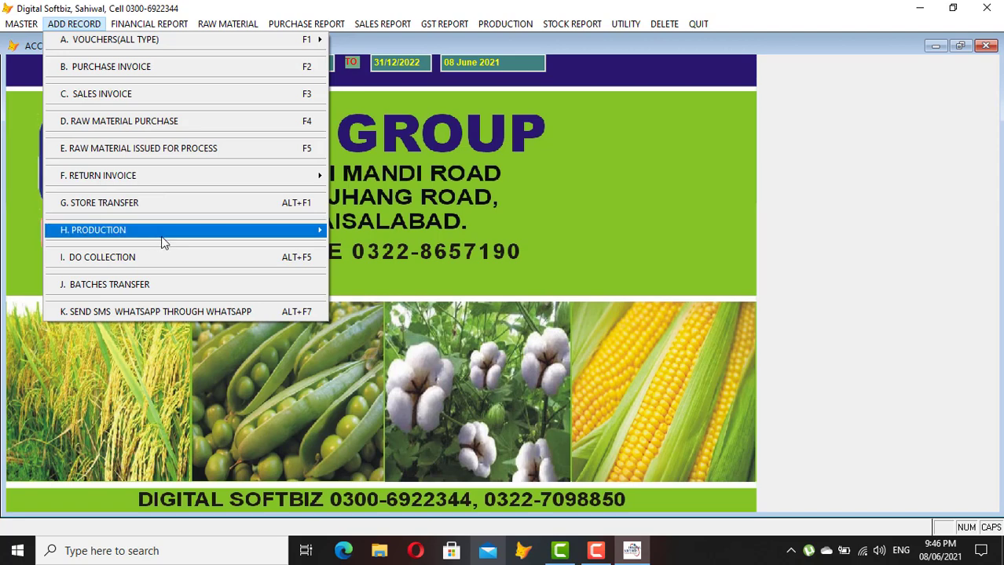
{"action": "mouse_move", "coordinate": [215, 239]}
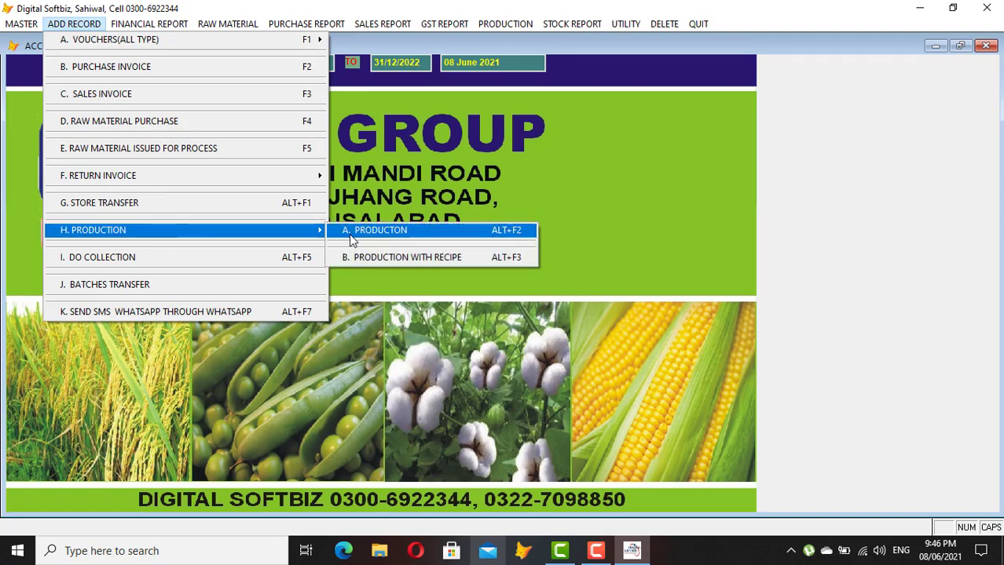
{"action": "left_click", "coordinate": [392, 232]}
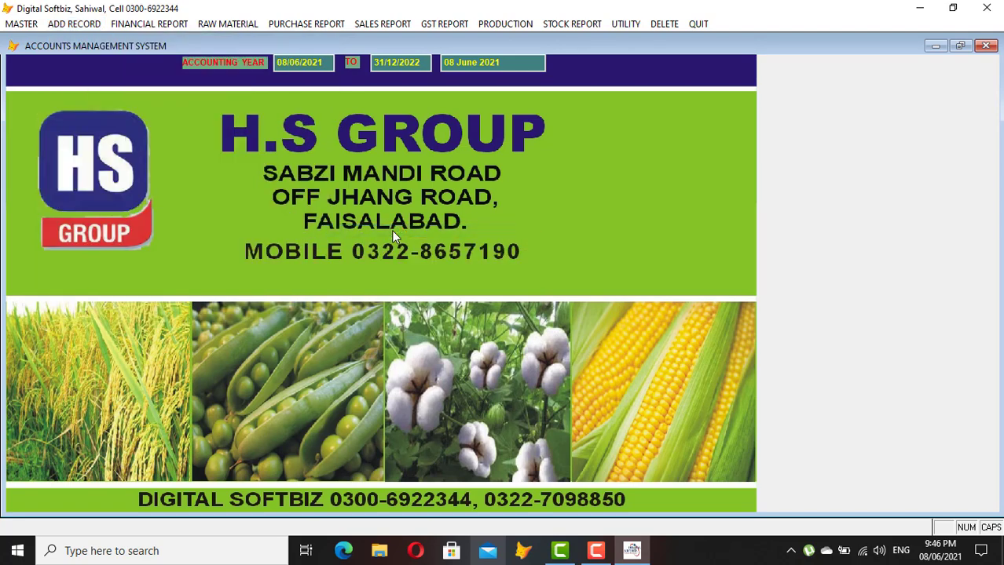
{"action": "key", "text": "Return"}
{"action": "type", "text": "1"}
{"action": "key", "text": "Return"}
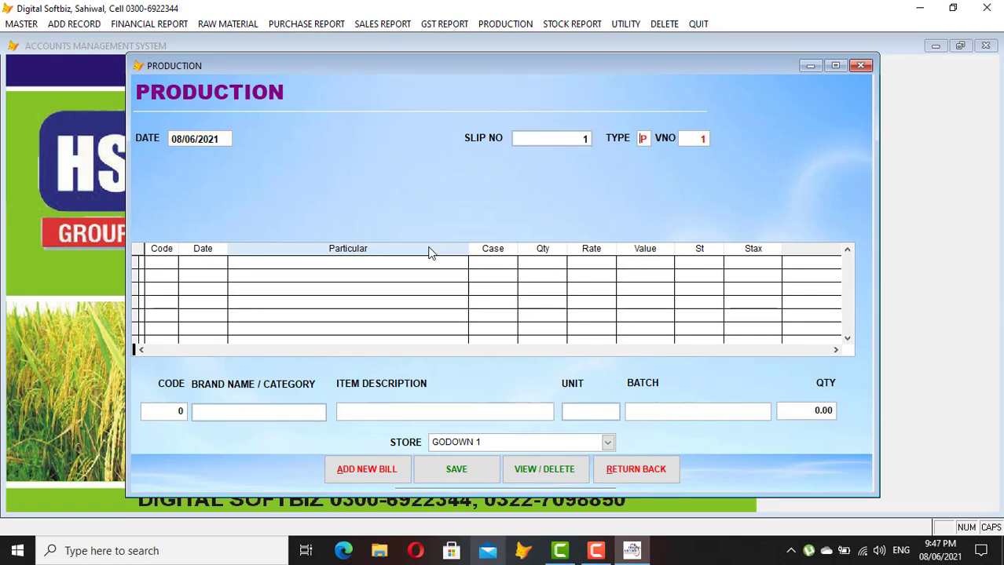
{"action": "key", "text": "Return"}
{"action": "key", "text": "Return"}
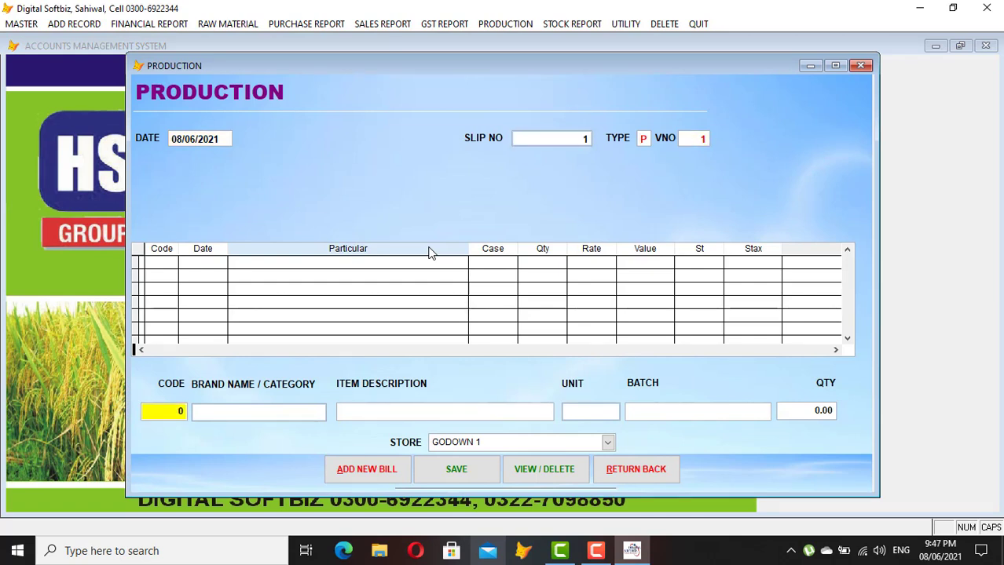
Select KD ACID as the produced item with batch 657483
{"action": "key", "text": "Return"}
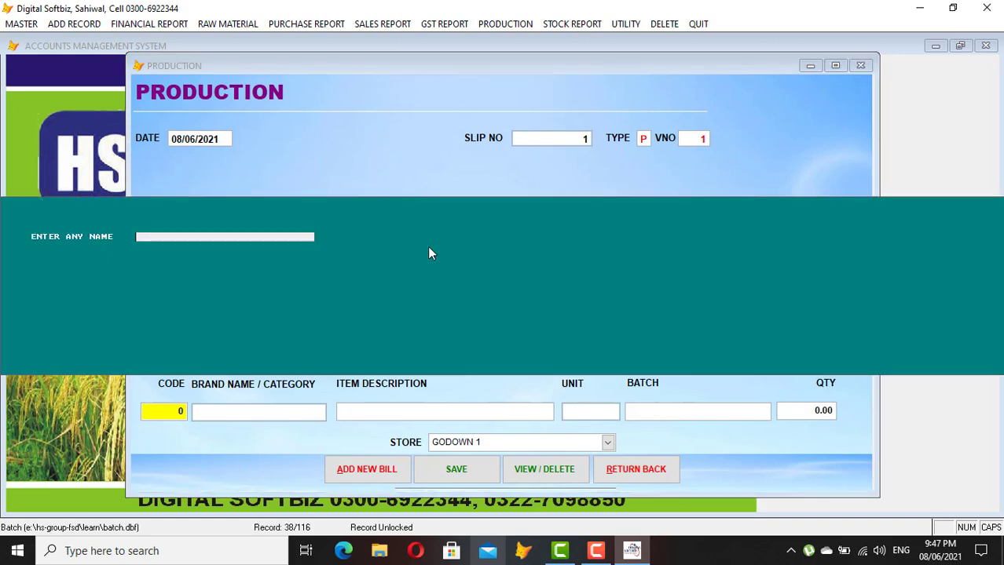
{"action": "key", "text": "Return"}
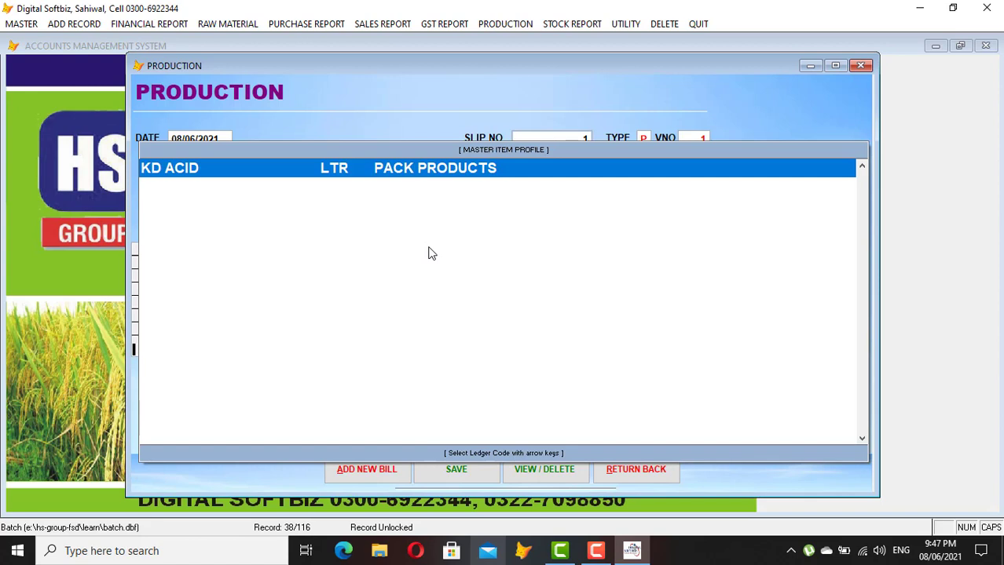
{"action": "key", "text": "Return"}
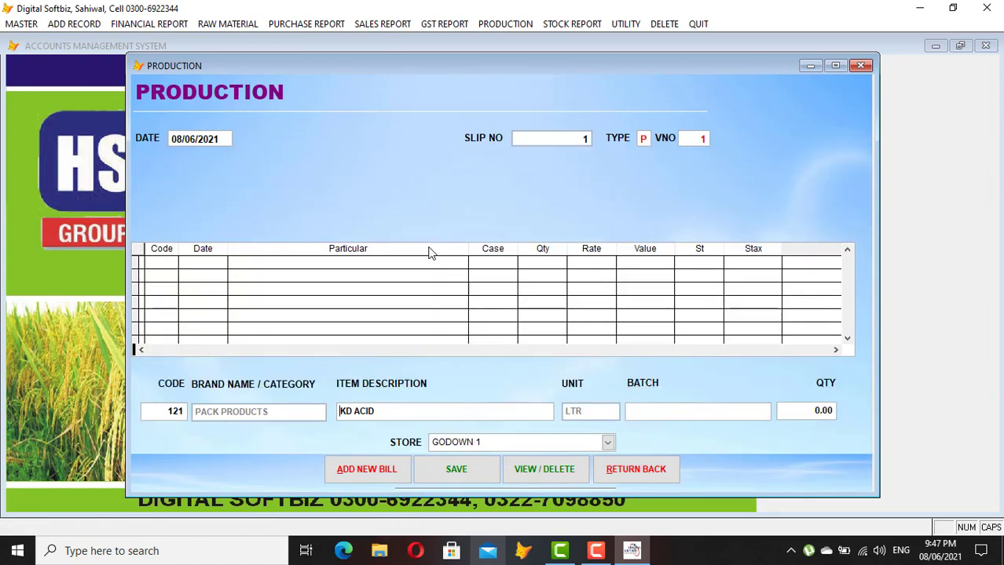
{"action": "key", "text": "Return"}
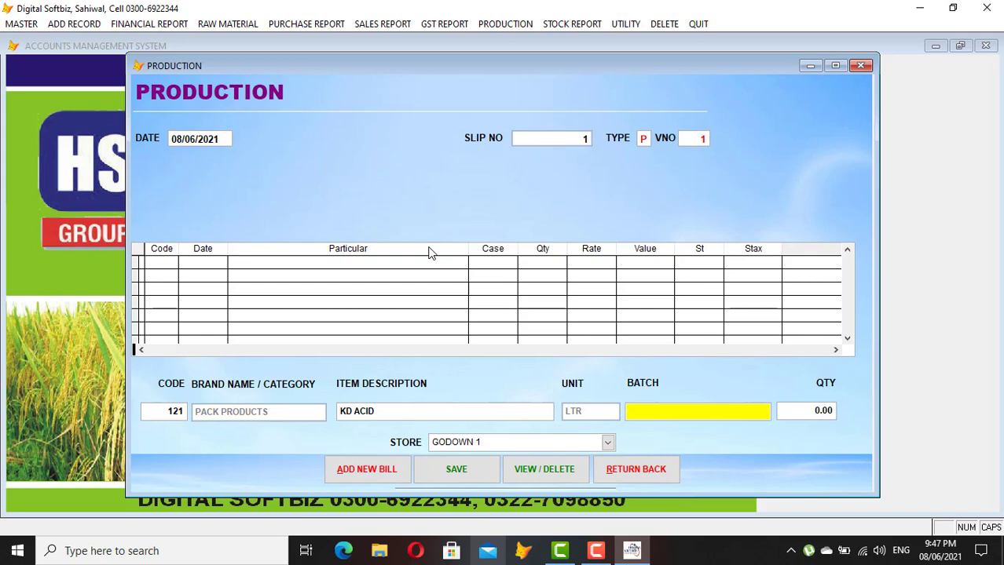
{"action": "key", "text": "Return"}
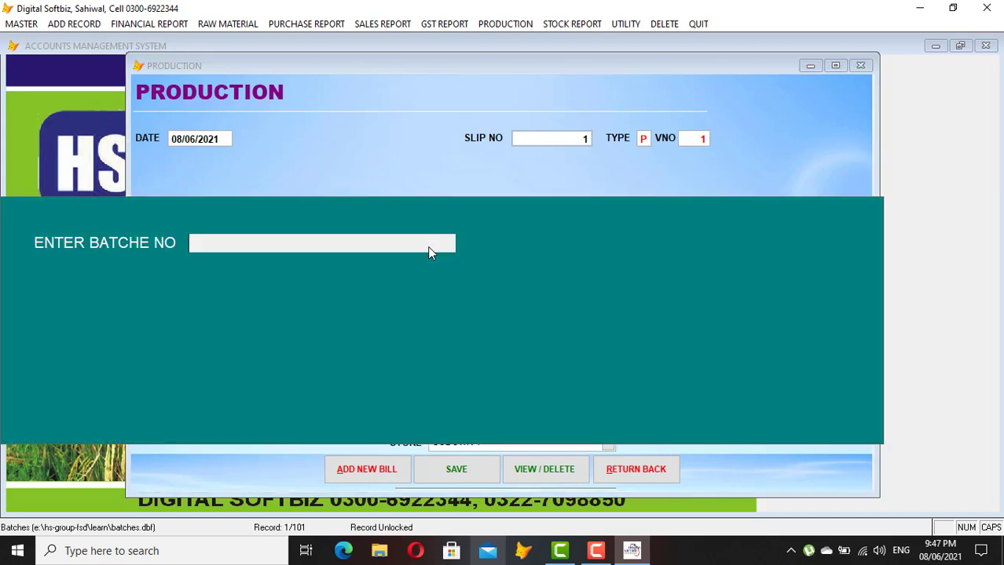
{"action": "type", "text": "KD"}
{"action": "key", "text": "Return"}
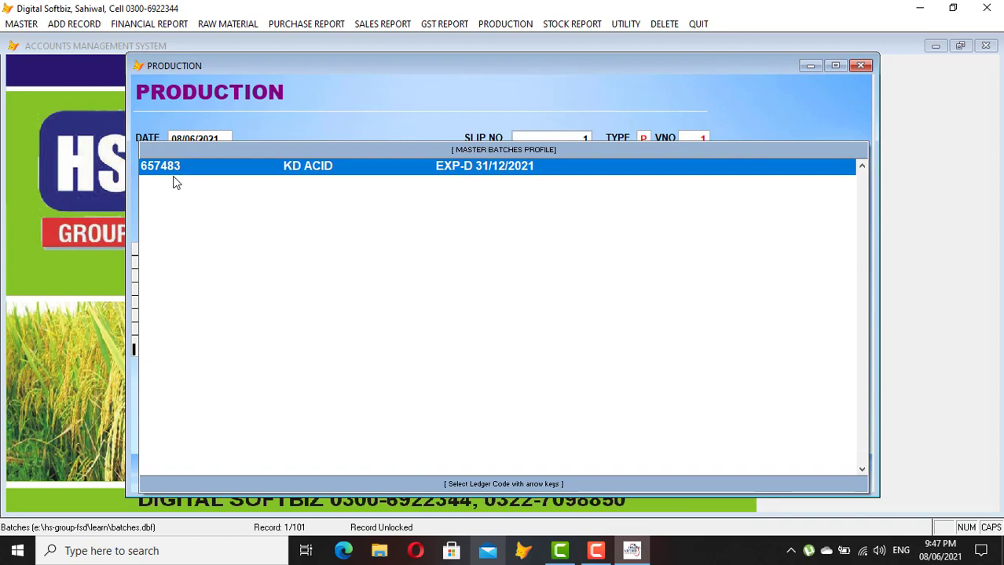
{"action": "left_click", "coordinate": [315, 165]}
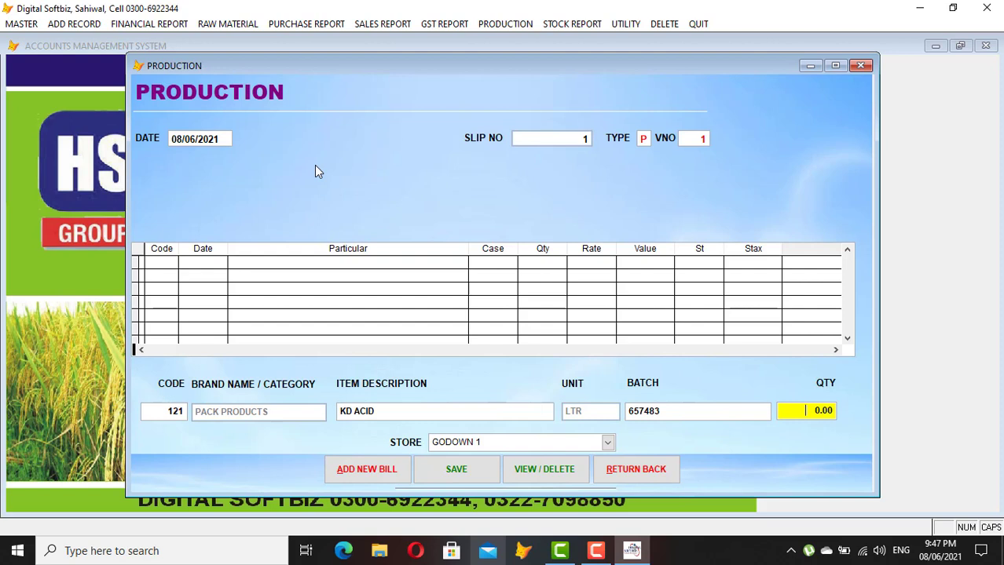
Enter quantity 10 LTR into GODOWN 1, save the production entry and close the form
{"action": "type", "text": "10"}
{"action": "key", "text": "Return"}
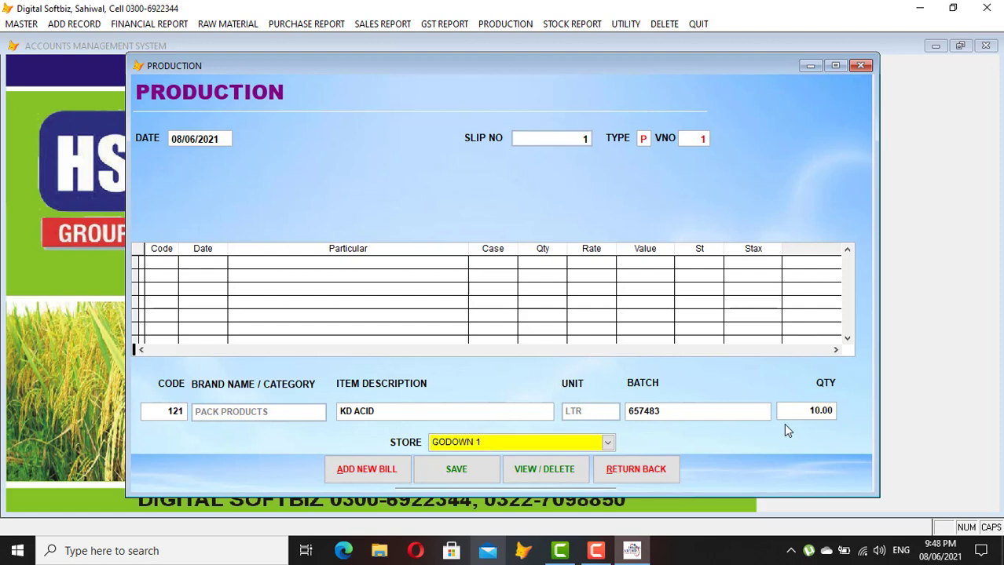
{"action": "key", "text": "Return"}
{"action": "key", "text": "Return"}
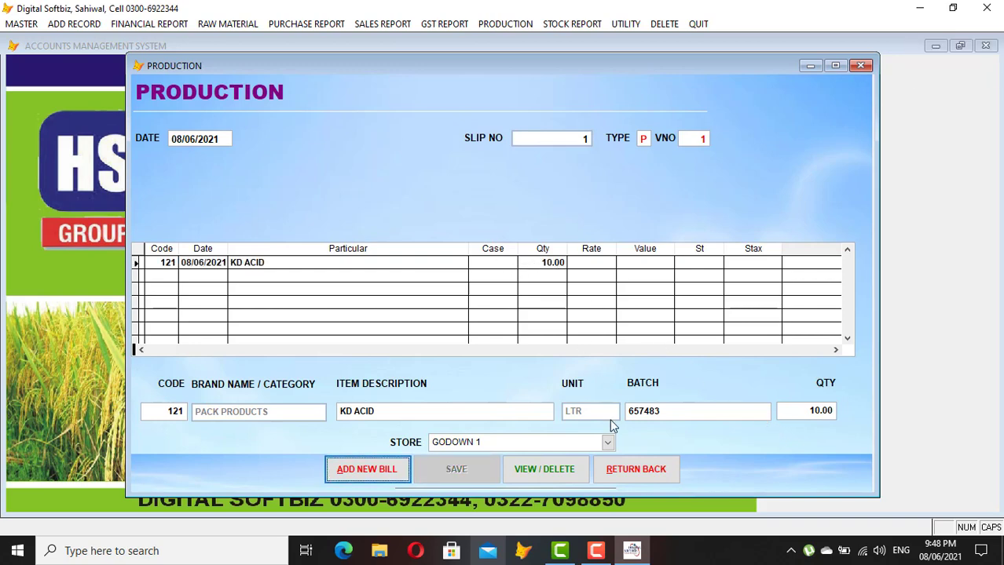
{"action": "left_click", "coordinate": [644, 468]}
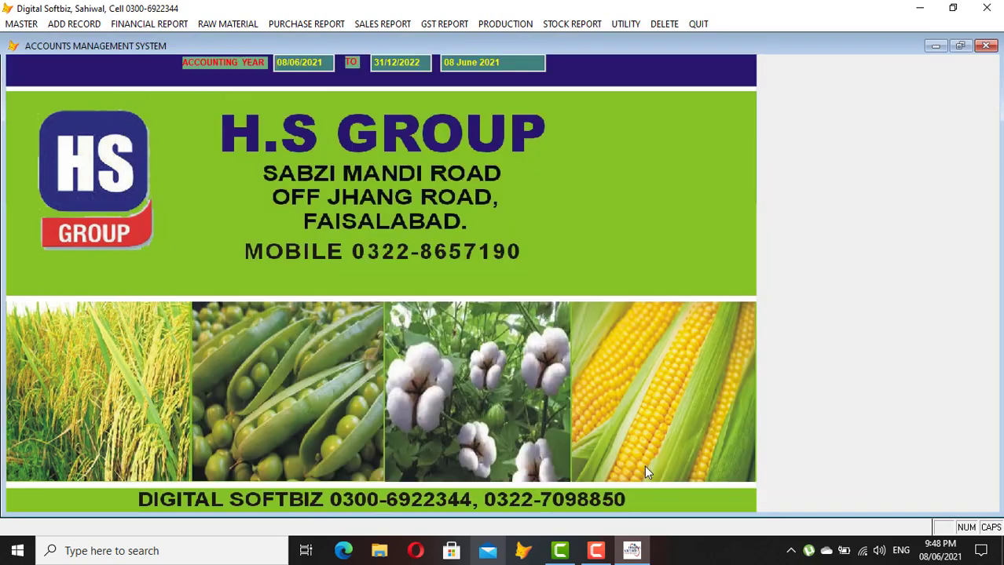
Preview the stock report to 08/06/2021 listing KD ACID 10 LTR worth 20,000, total 50,000
{"action": "left_click", "coordinate": [583, 24]}
{"action": "left_click", "coordinate": [633, 98]}
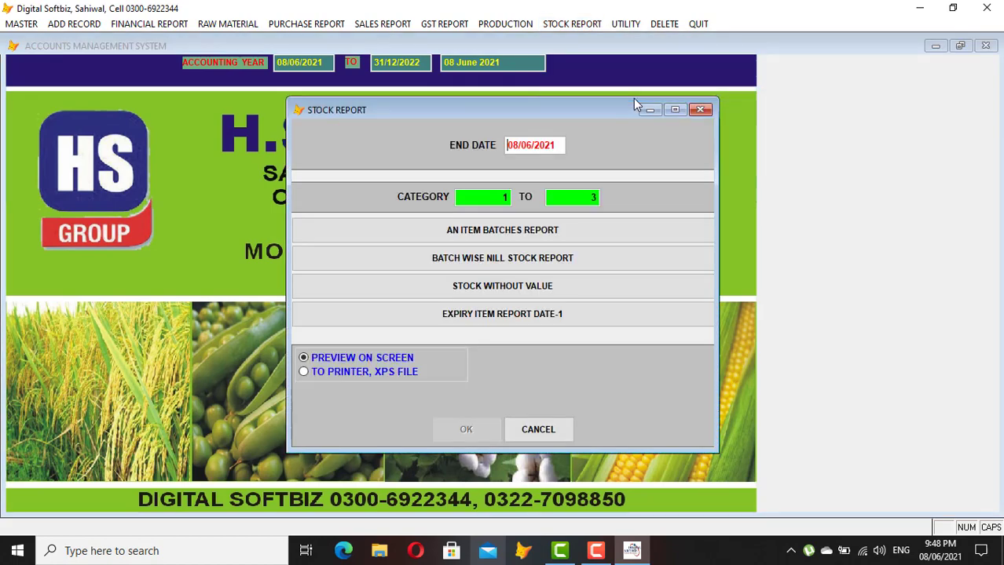
{"action": "key", "text": "Return"}
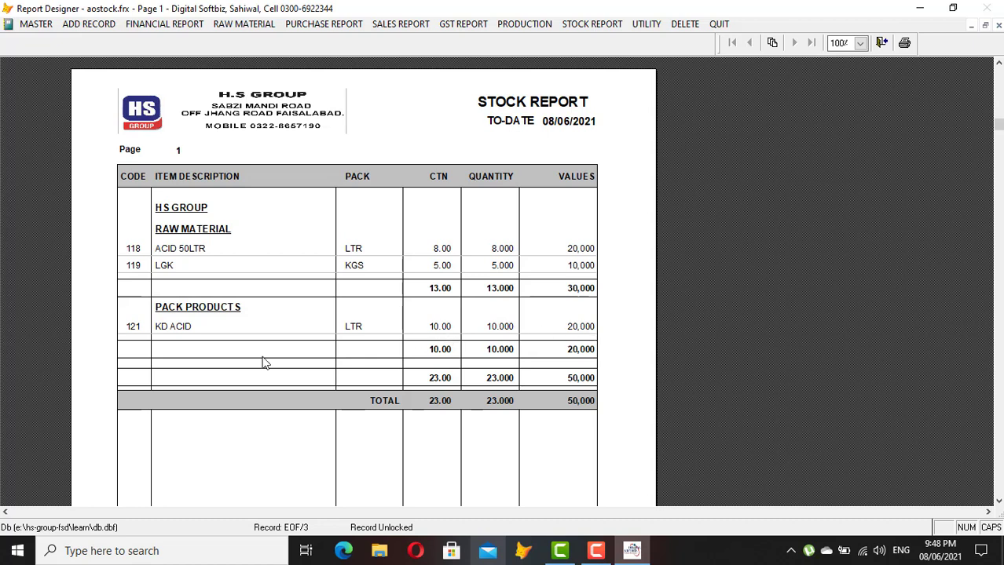
{"action": "key", "text": "Escape"}
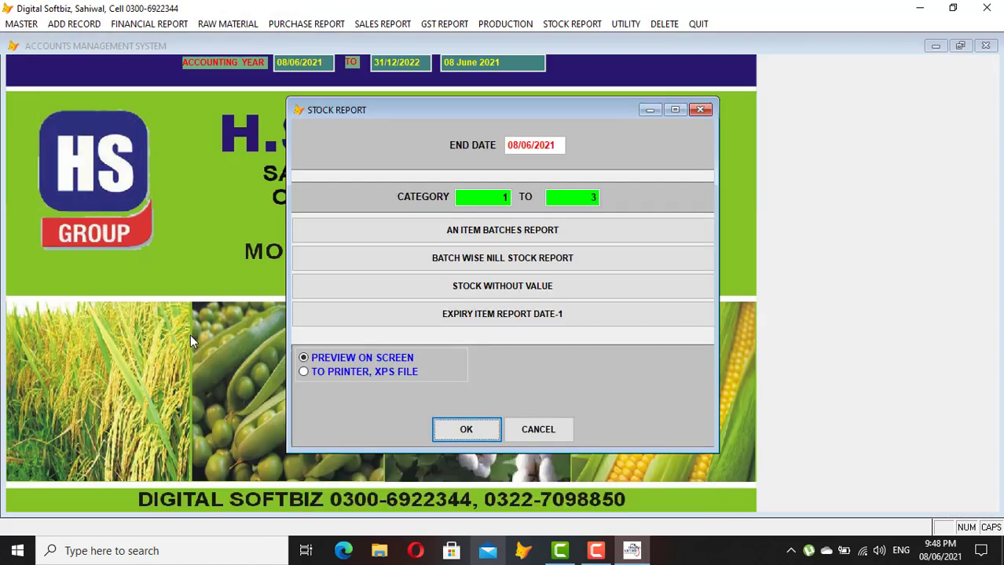
{"action": "left_click", "coordinate": [538, 429]}
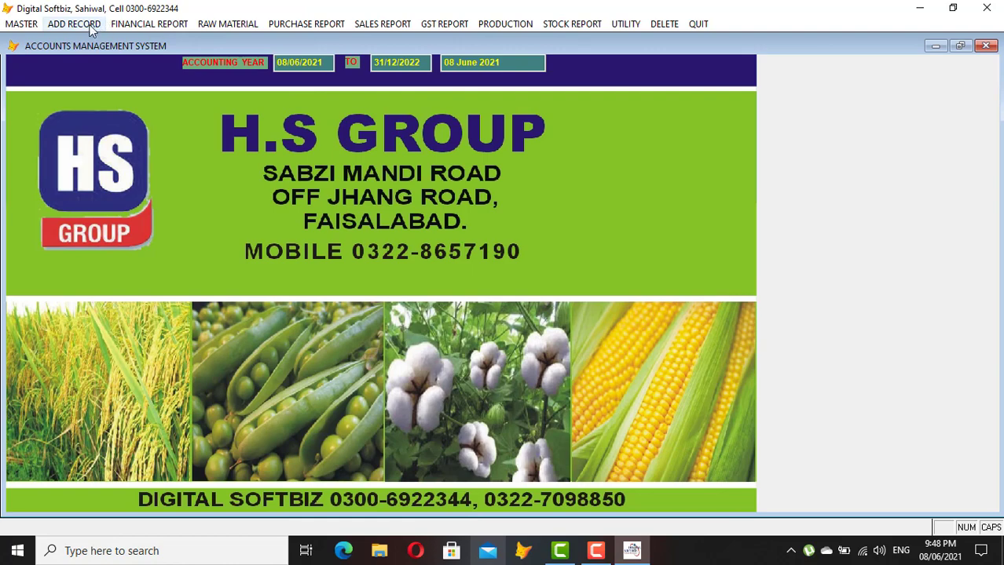
Start a new sales invoice and set RSM code 35-02 through the name lookup
{"action": "left_click", "coordinate": [83, 24]}
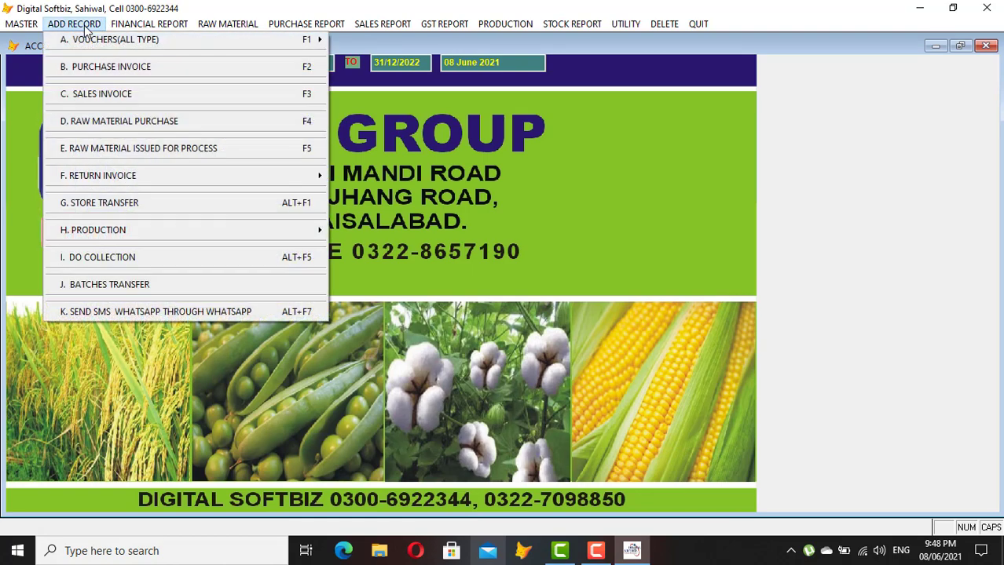
{"action": "left_click", "coordinate": [131, 93]}
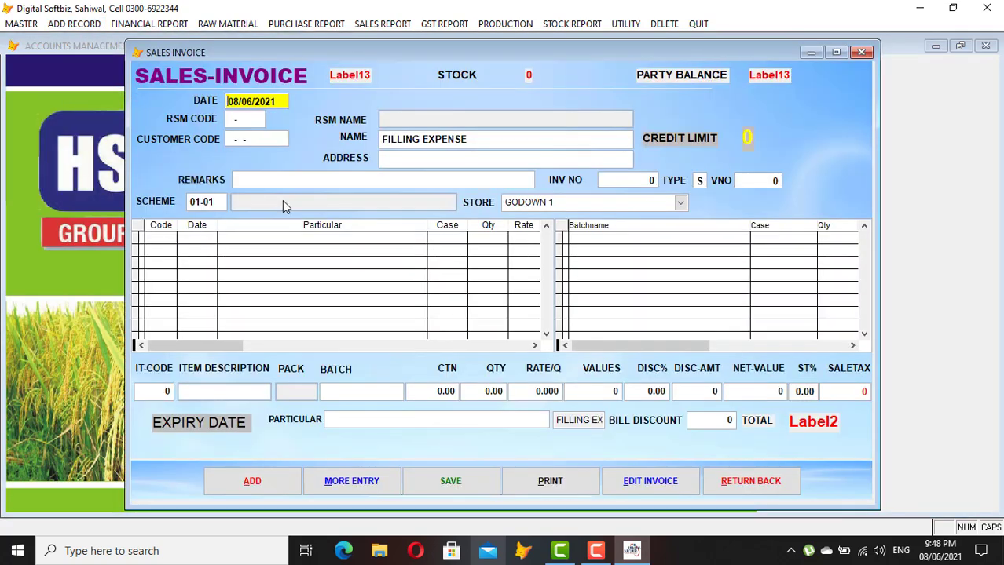
{"action": "key", "text": "Return"}
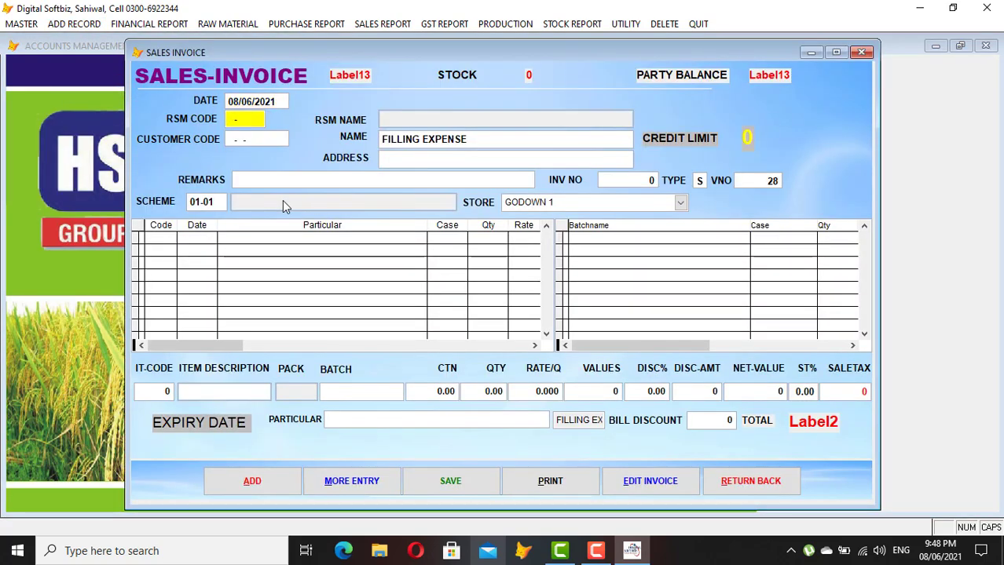
{"action": "type", "text": "3502"}
{"action": "key", "text": "Left"}
{"action": "key", "text": "Left"}
{"action": "key", "text": "Left"}
{"action": "key", "text": "Left"}
{"action": "key", "text": "Return"}
{"action": "type", "text": "AL"}
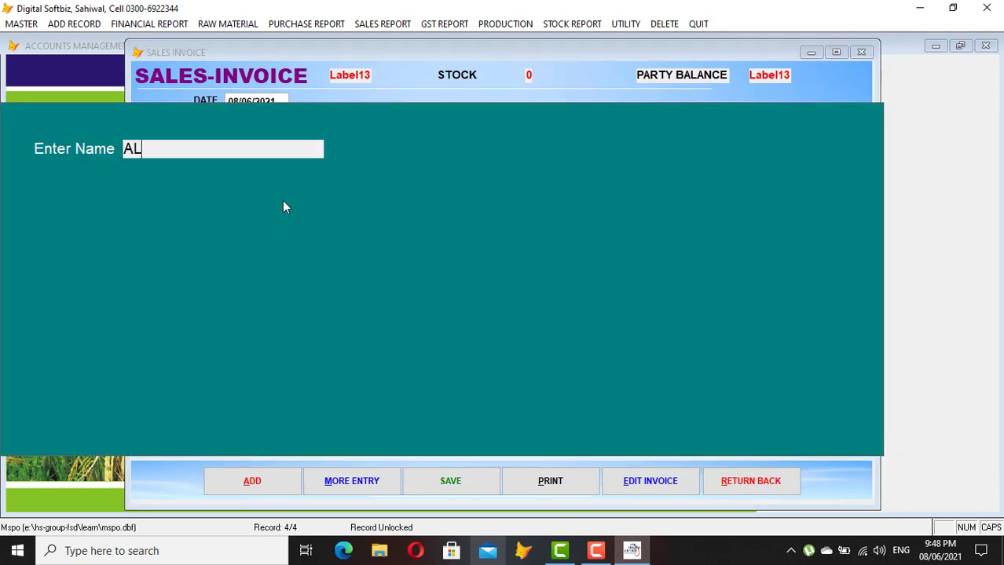
{"action": "key", "text": "Return"}
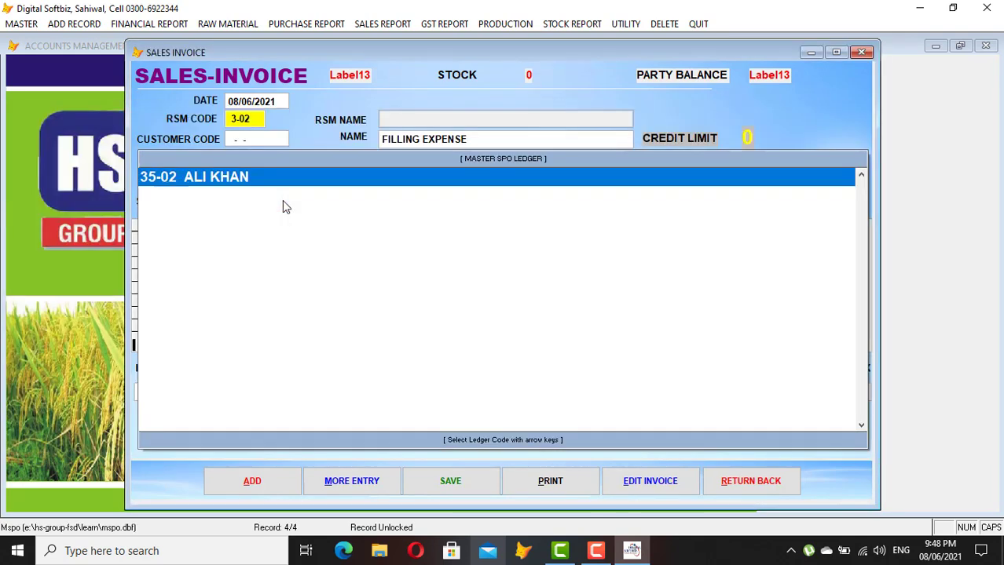
{"action": "key", "text": "Return"}
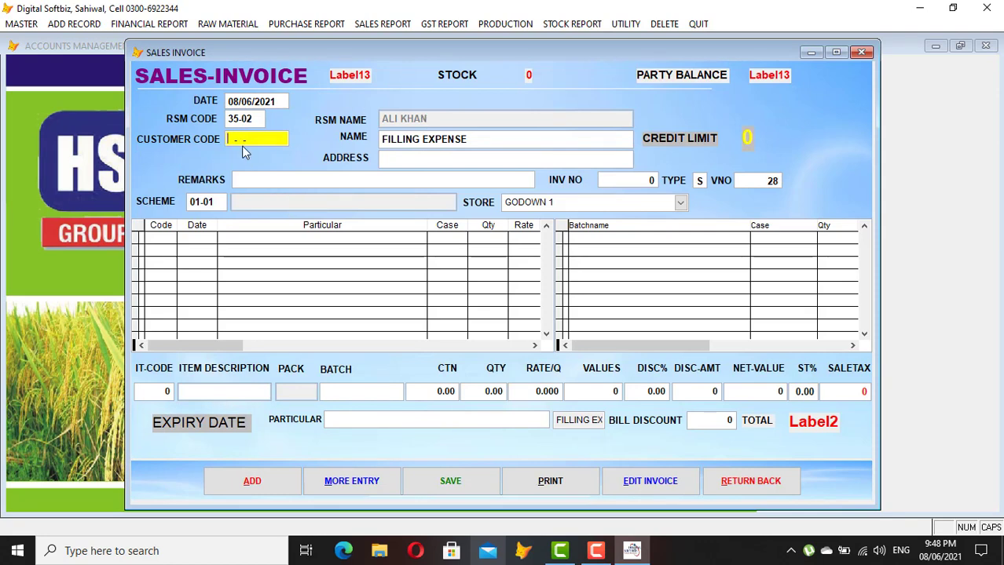
Select customer USMAN AND CO and accept invoice 863, NORMAL SALE scheme and GODOWN 1 store
{"action": "key", "text": "Return"}
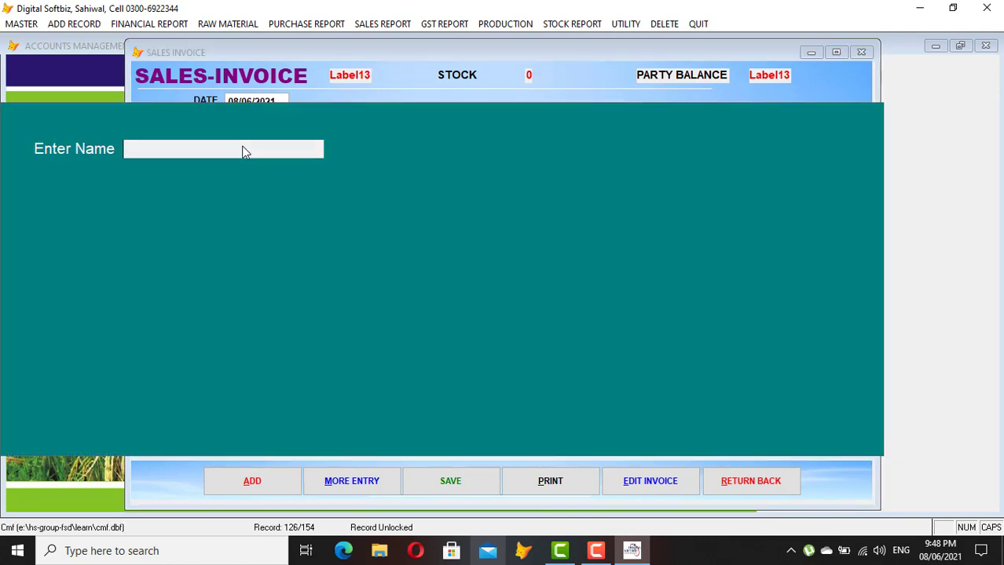
{"action": "type", "text": "US"}
{"action": "key", "text": "Return"}
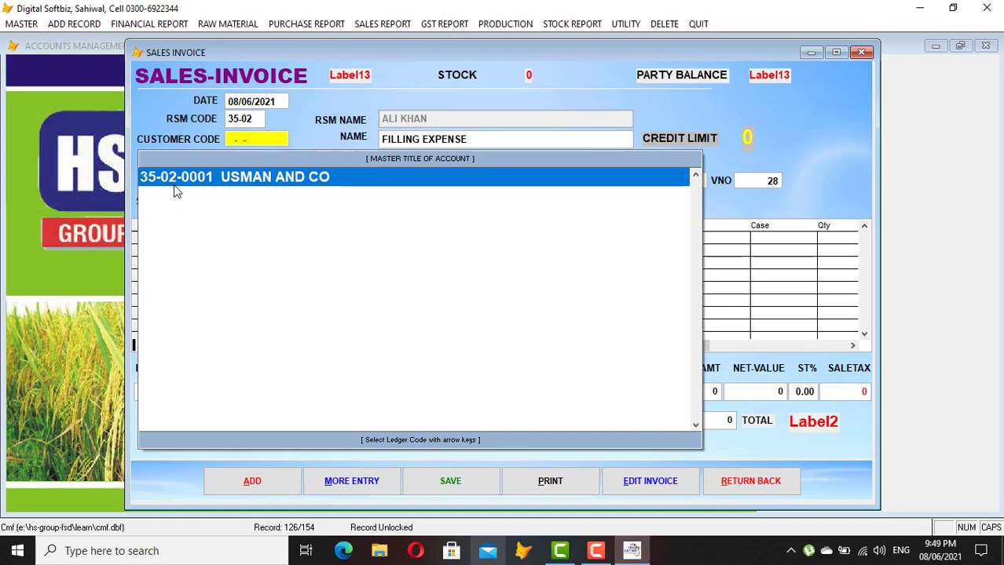
{"action": "double_click", "coordinate": [241, 189]}
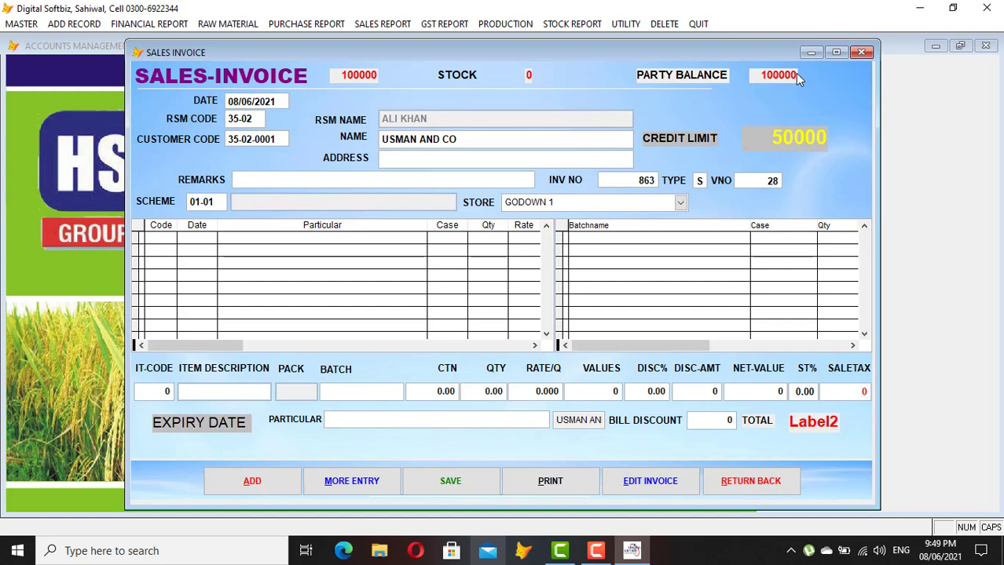
{"action": "key", "text": "Return"}
{"action": "key", "text": "Return"}
{"action": "key", "text": "Return"}
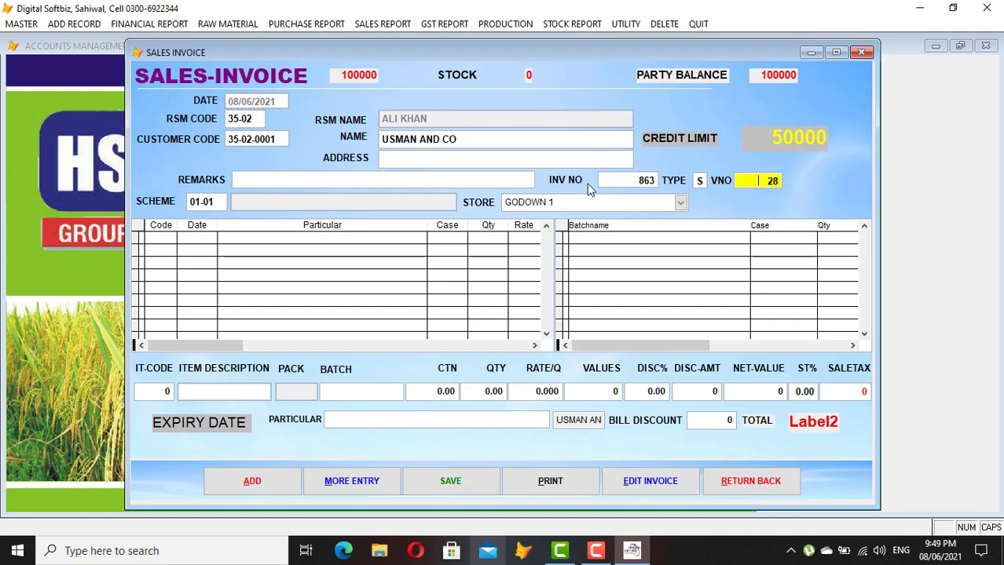
{"action": "key", "text": "Return"}
{"action": "key", "text": "Return"}
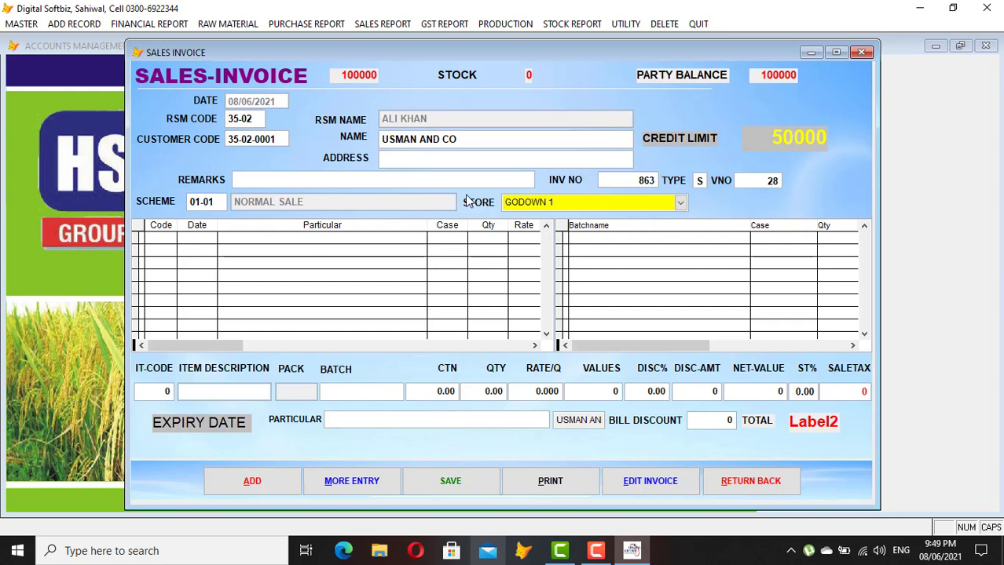
{"action": "key", "text": "Return"}
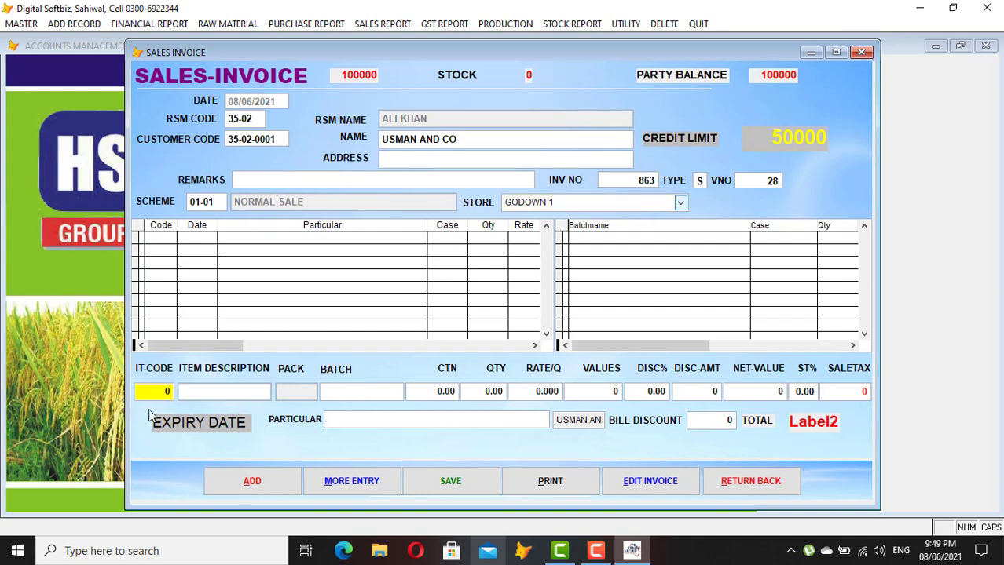
Enter KD ACID from batch 657483, 5 cartons at 3,500 for 17,500, past the credit limit warning
{"action": "key", "text": "Return"}
{"action": "type", "text": "KD"}
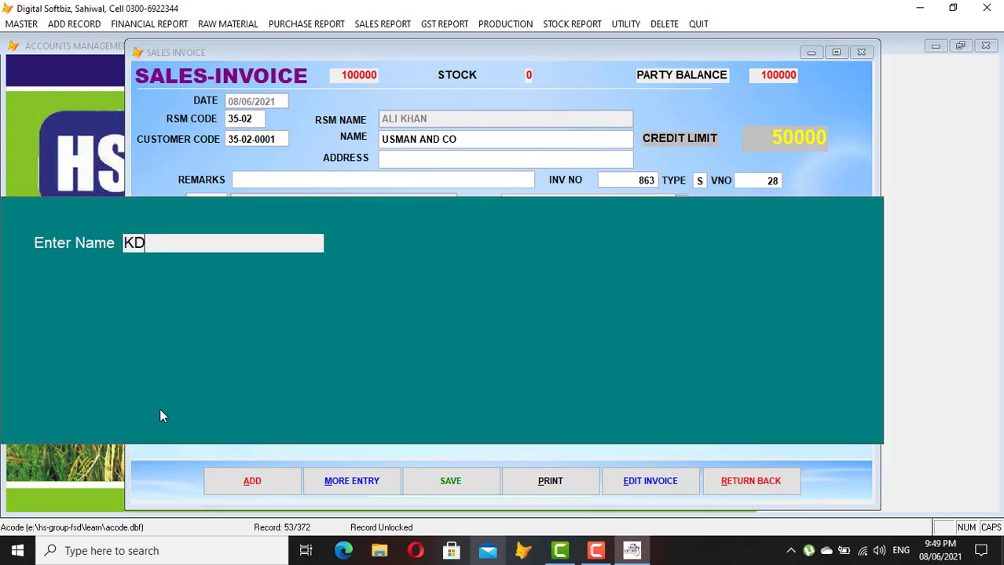
{"action": "key", "text": "Return"}
{"action": "key", "text": "Return"}
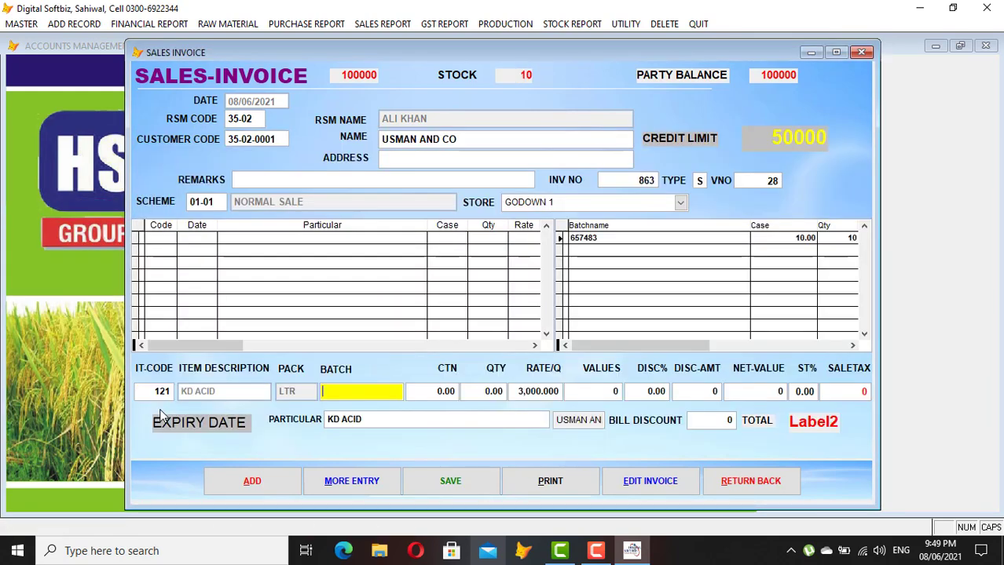
{"action": "key", "text": "Return"}
{"action": "type", "text": "KD"}
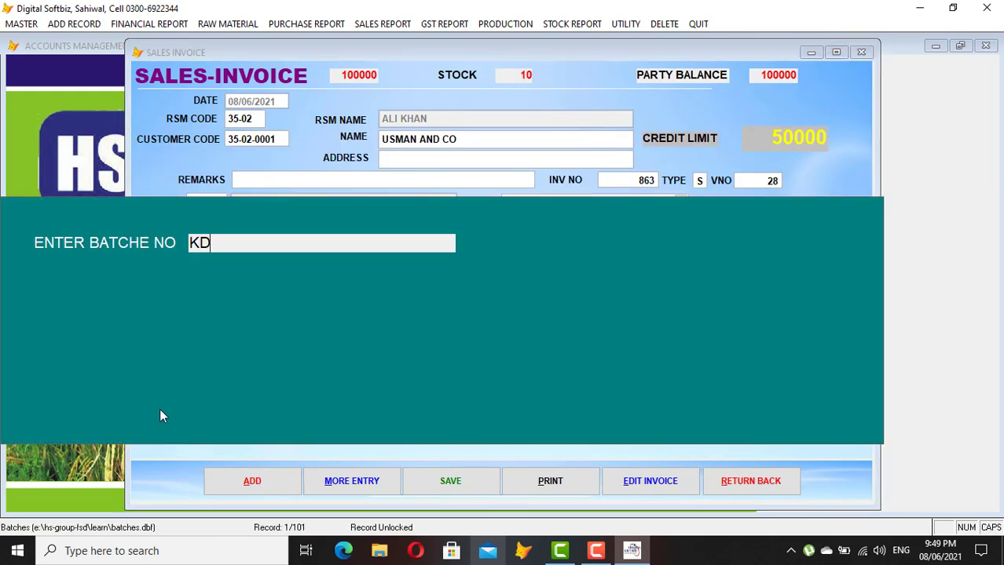
{"action": "key", "text": "Return"}
{"action": "key", "text": "Return"}
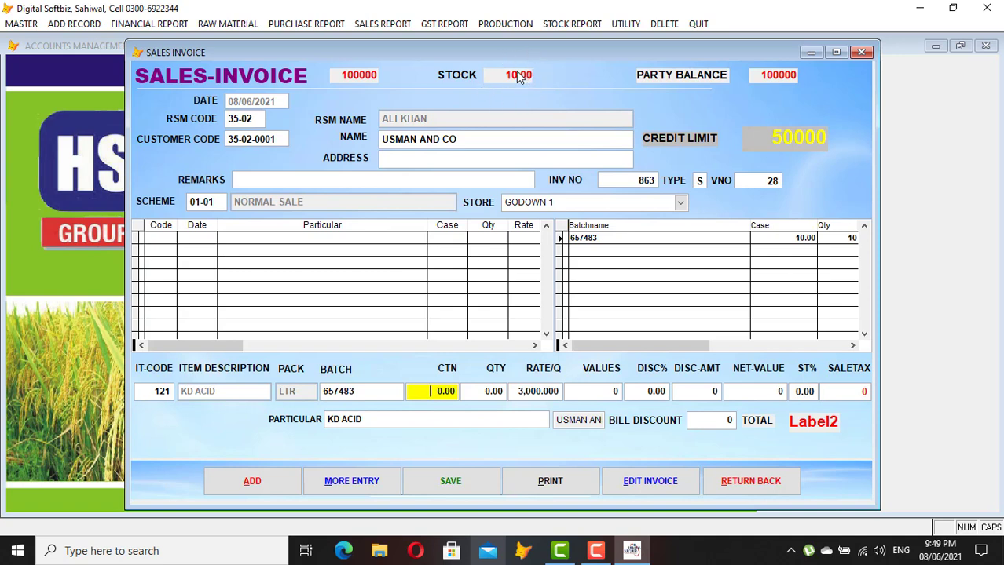
{"action": "type", "text": "5"}
{"action": "key", "text": "Return"}
{"action": "key", "text": "Return"}
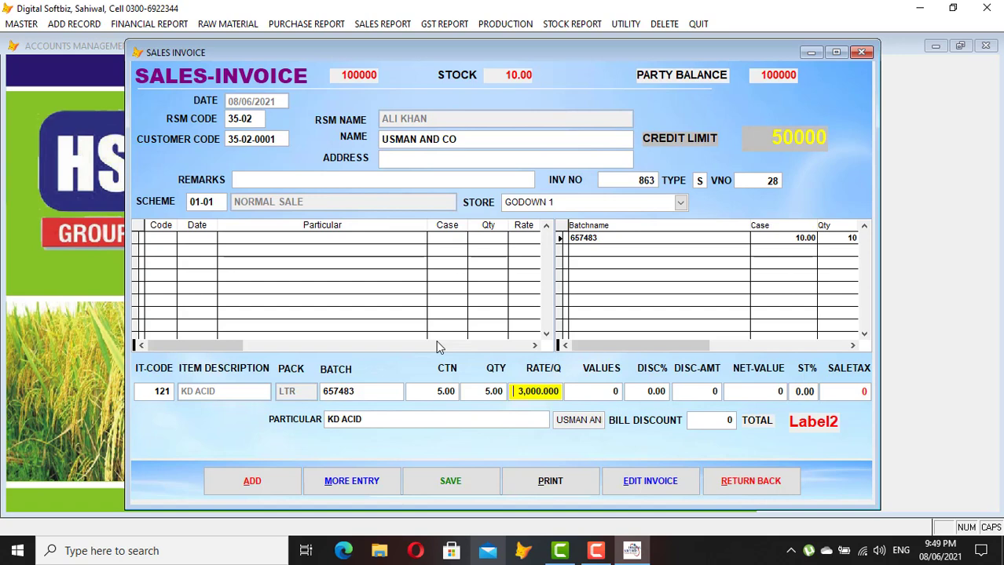
{"action": "type", "text": "3500"}
{"action": "key", "text": "Return"}
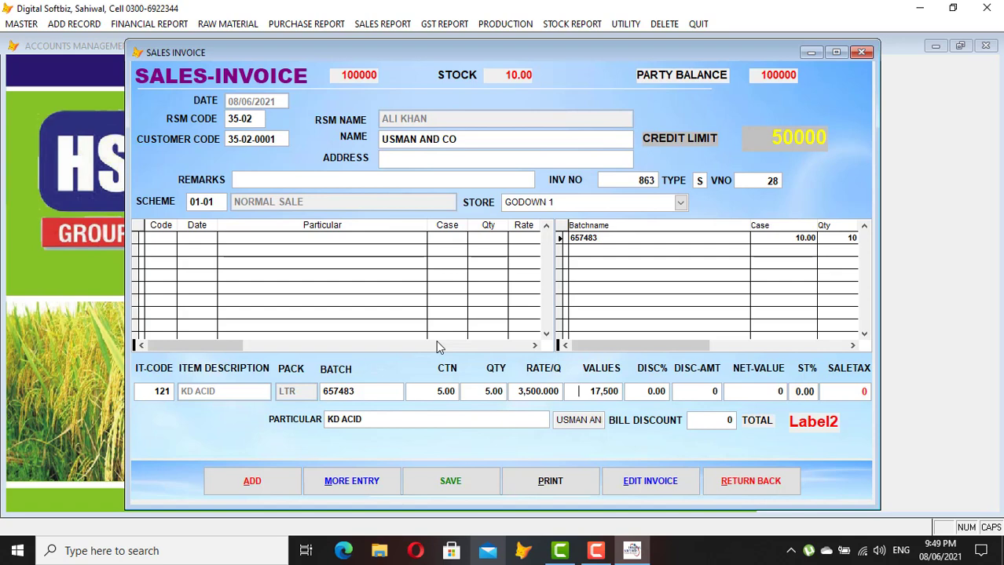
{"action": "key", "text": "Return"}
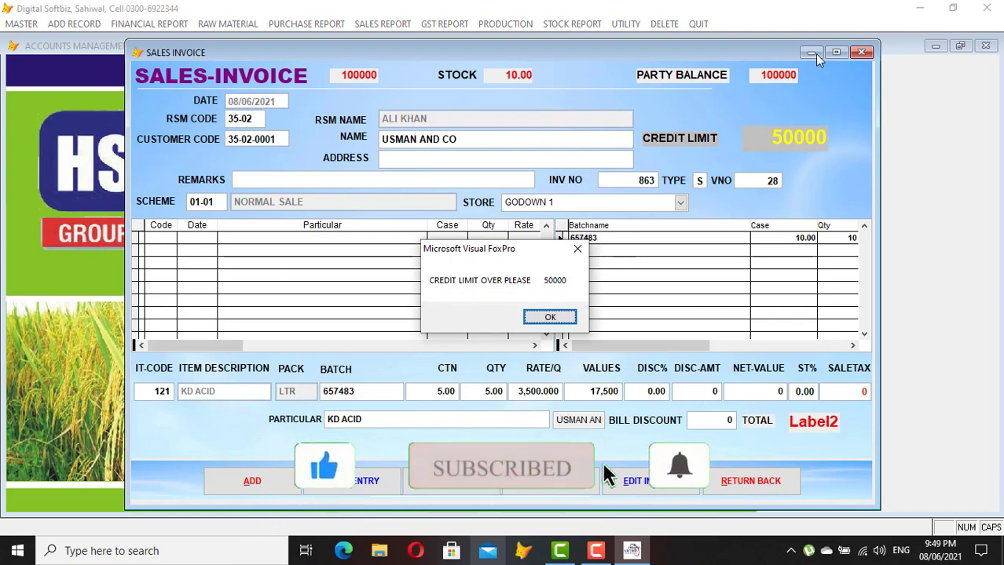
{"action": "left_click", "coordinate": [550, 318]}
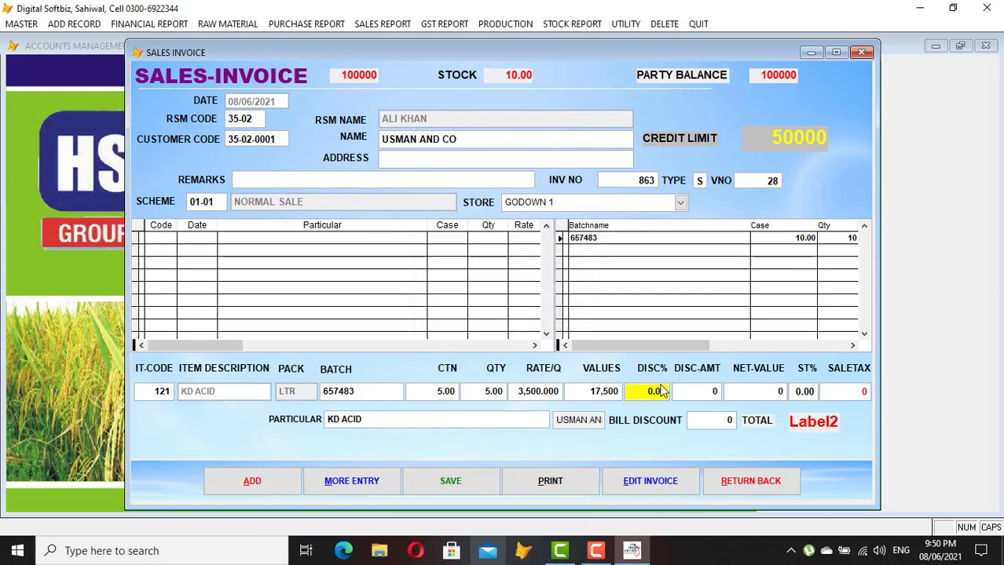
Set the line's discount and sales tax to zero and save the KD ACID line
{"action": "type", "text": "1"}
{"action": "key", "text": "Return"}
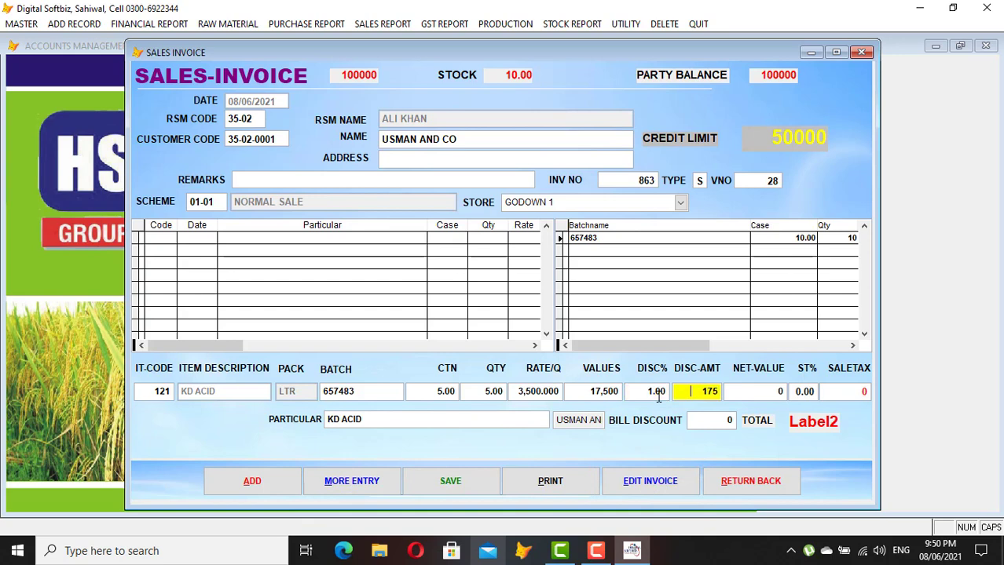
{"action": "left_click", "coordinate": [659, 397]}
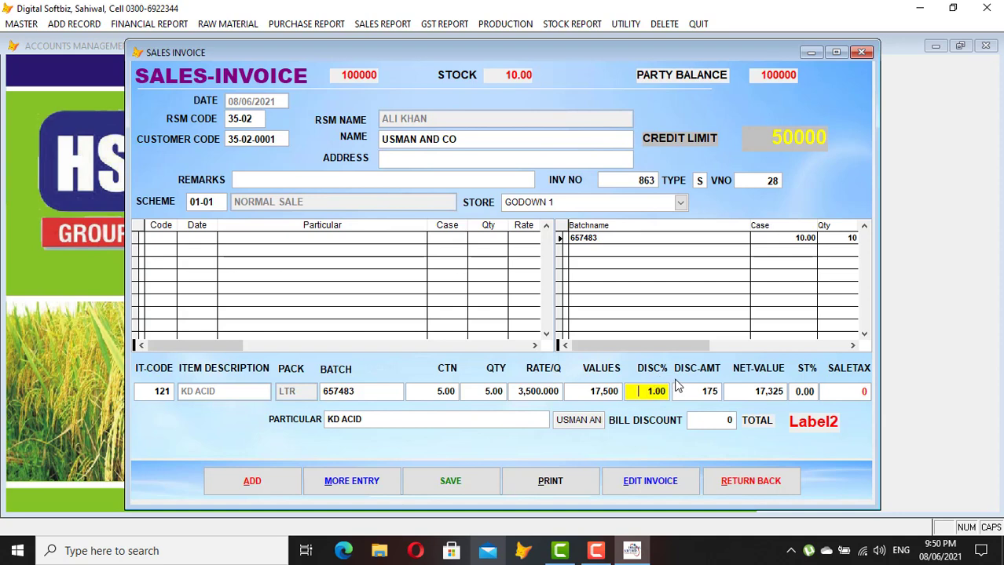
{"action": "key", "text": "Delete"}
{"action": "key", "text": "Return"}
{"action": "key", "text": "Return"}
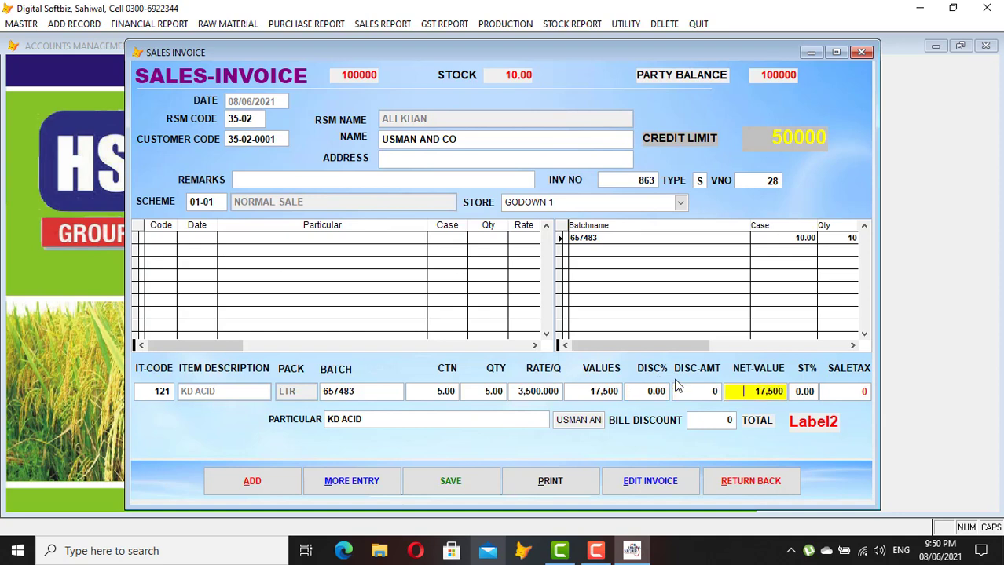
{"action": "key", "text": "Return"}
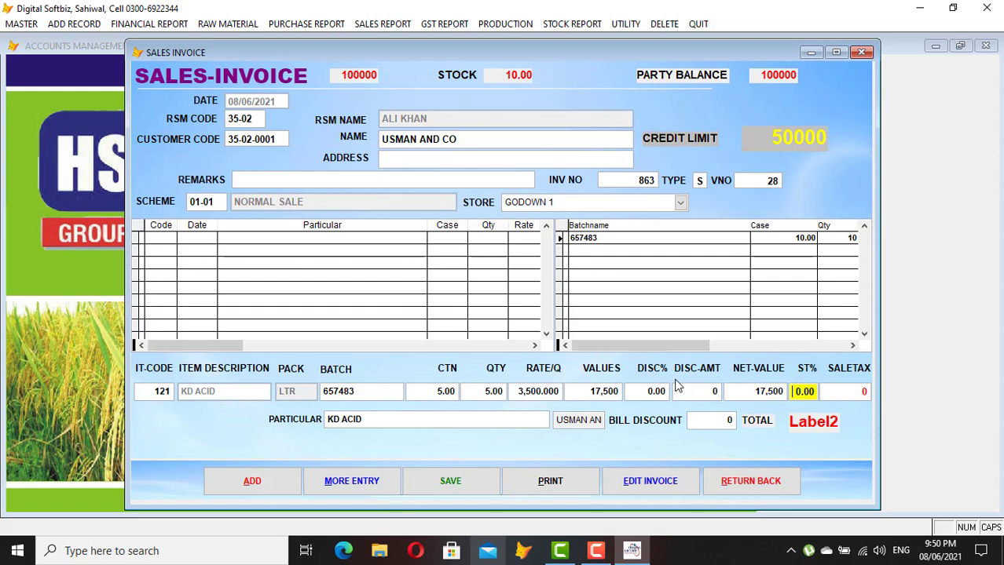
{"action": "type", "text": "17"}
{"action": "key", "text": "Return"}
{"action": "key", "text": "Up"}
{"action": "type", "text": "0"}
{"action": "key", "text": "Return"}
{"action": "key", "text": "Return"}
{"action": "key", "text": "Return"}
{"action": "key", "text": "Return"}
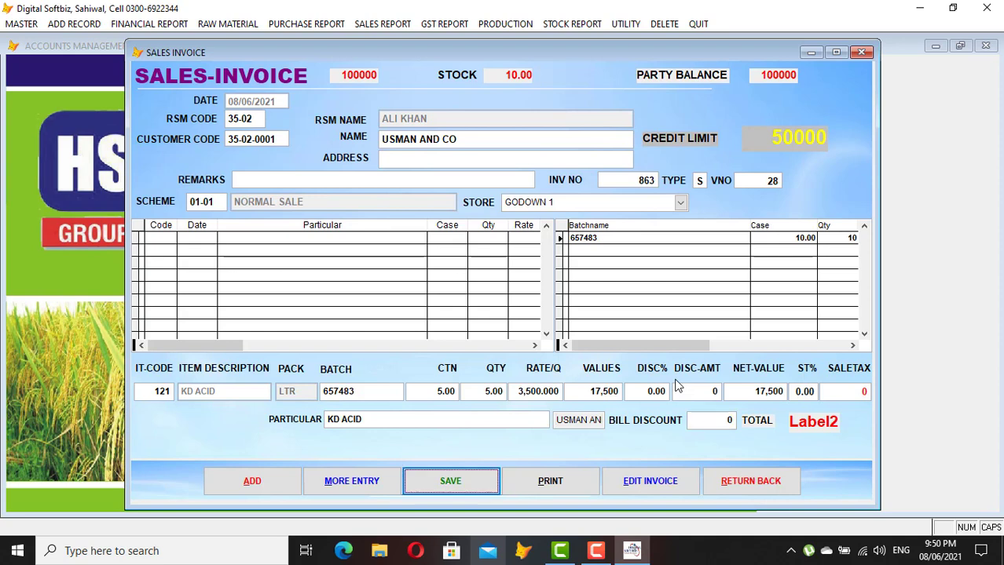
{"action": "key", "text": "Return"}
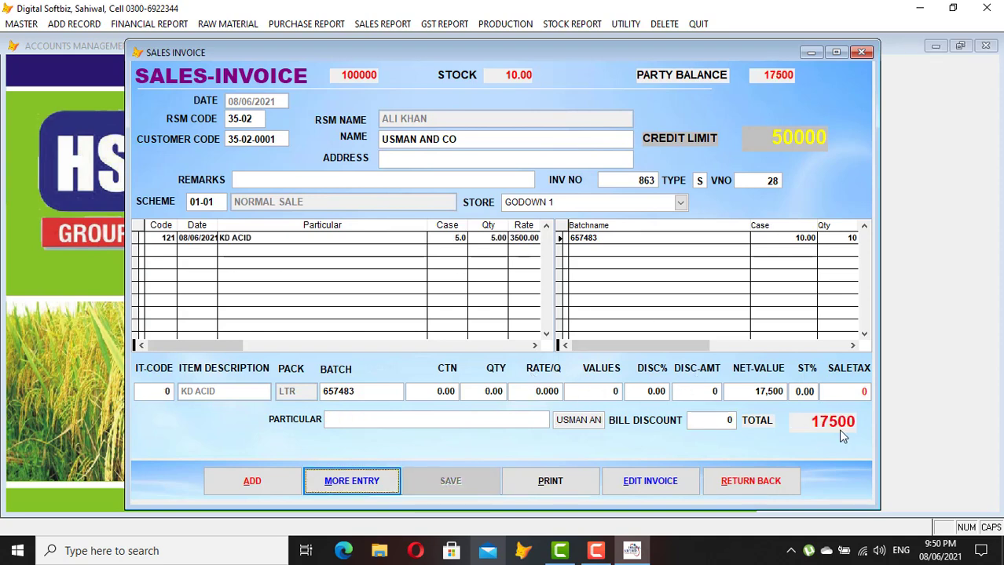
Preview invoice 863 on screen with the party balance printed, checking the totals
{"action": "left_click", "coordinate": [551, 483]}
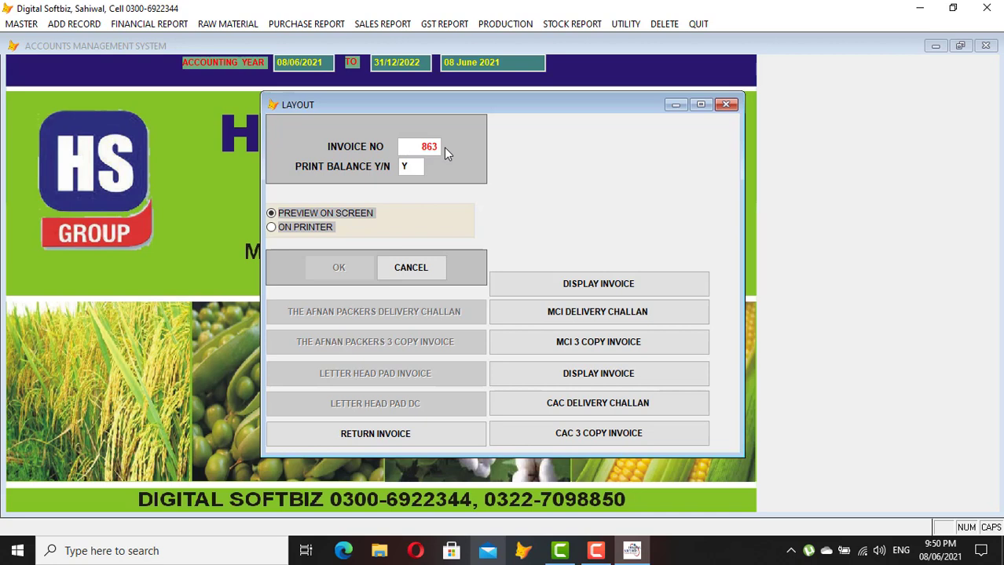
{"action": "key", "text": "Return"}
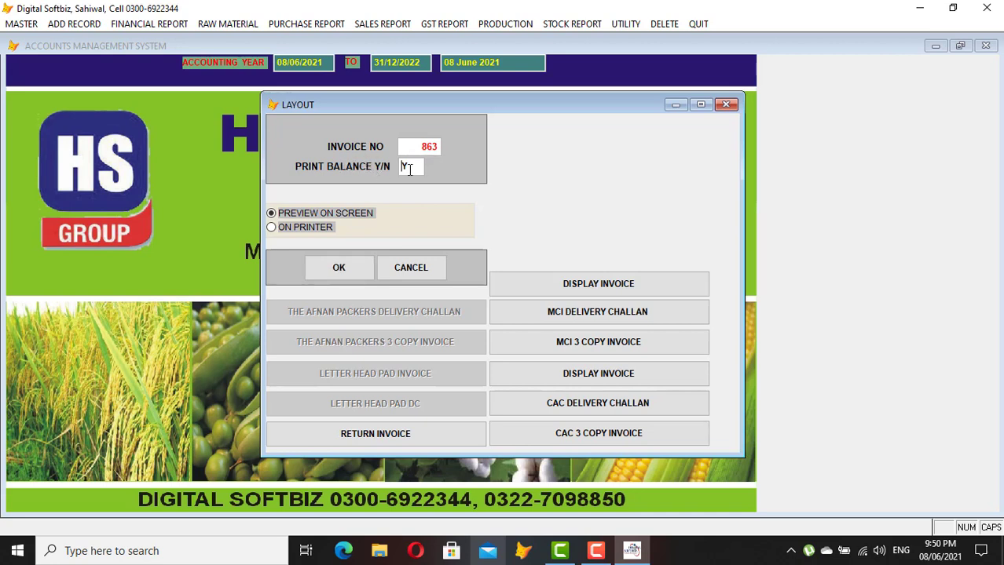
{"action": "key", "text": "Return"}
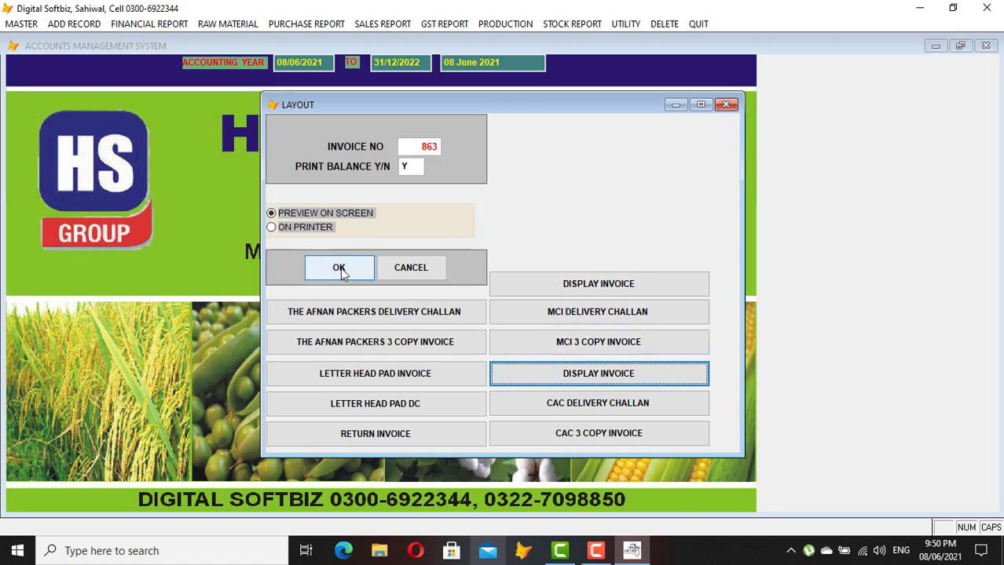
{"action": "left_click", "coordinate": [585, 378]}
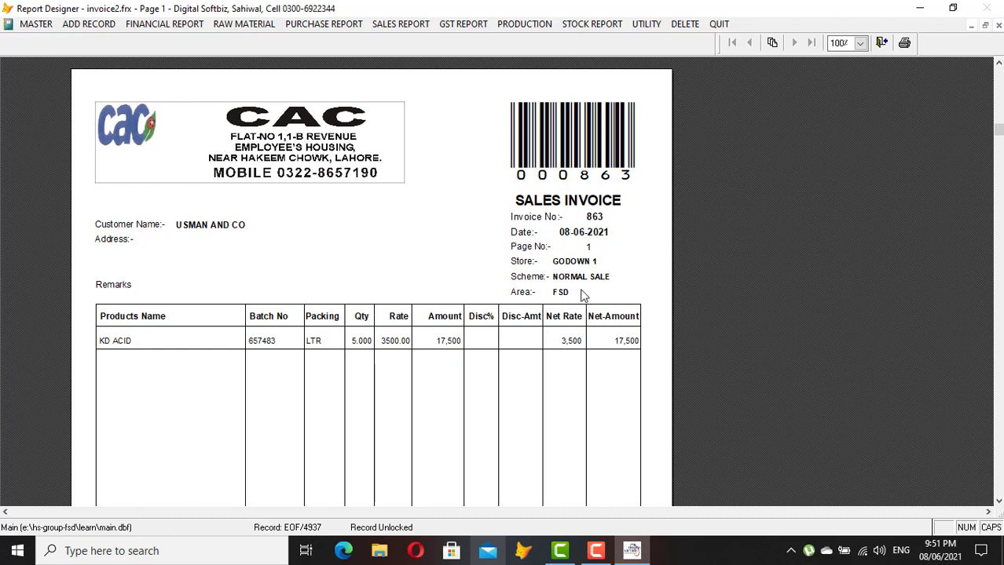
{"action": "left_click", "coordinate": [641, 345]}
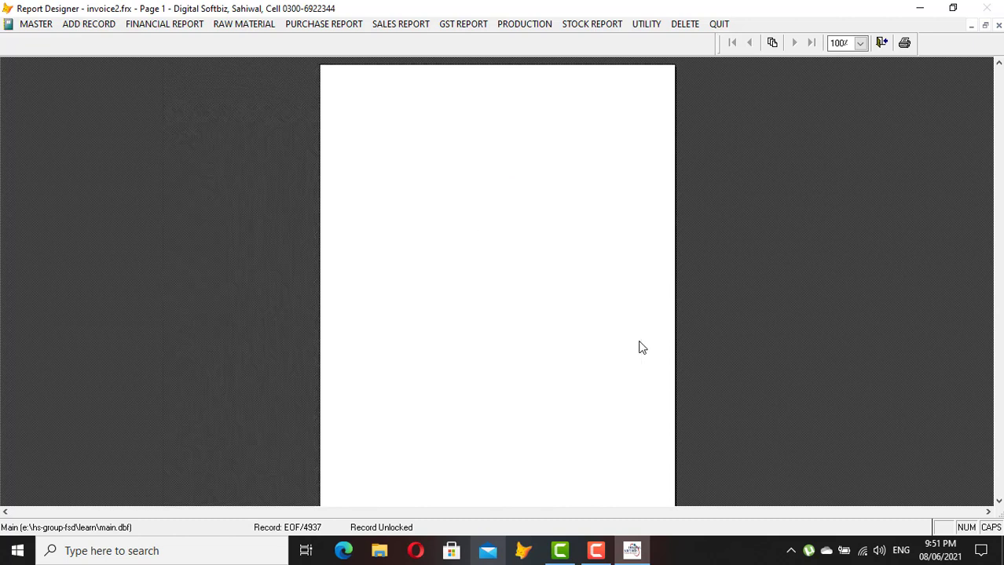
{"action": "left_click", "coordinate": [649, 431]}
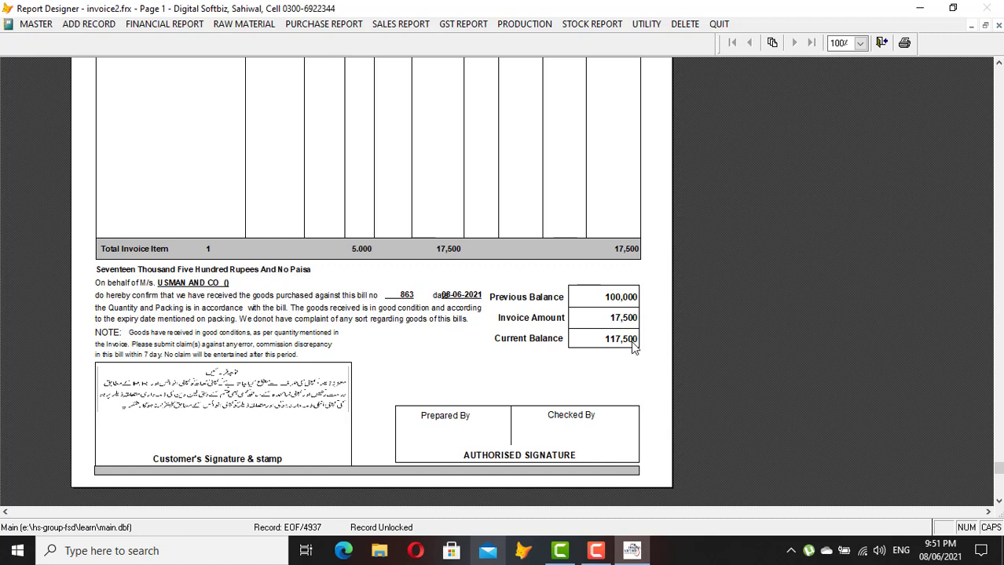
{"action": "key", "text": "Escape"}
Start a new sales invoice and bring up its print options
{"action": "left_click", "coordinate": [73, 28]}
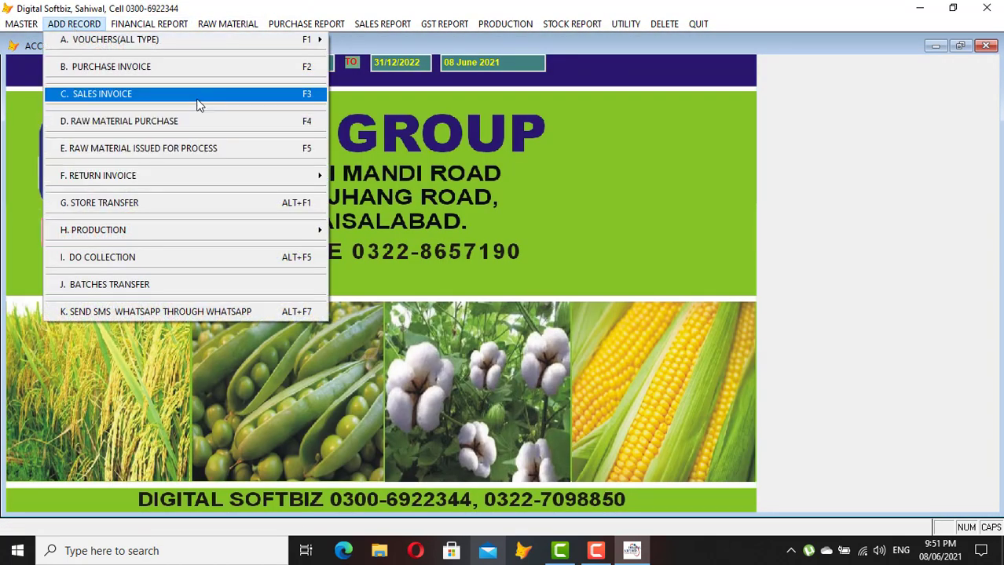
{"action": "left_click", "coordinate": [164, 96]}
{"action": "left_click", "coordinate": [554, 479]}
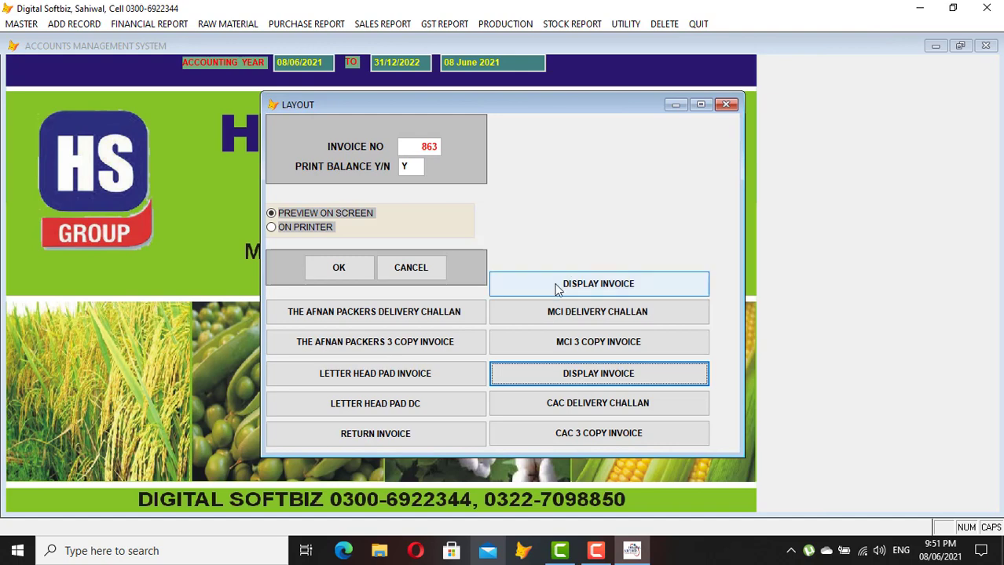
Preview invoice 863 for USMAN AND CO in the MCI layout and check its totals
{"action": "left_click", "coordinate": [593, 289]}
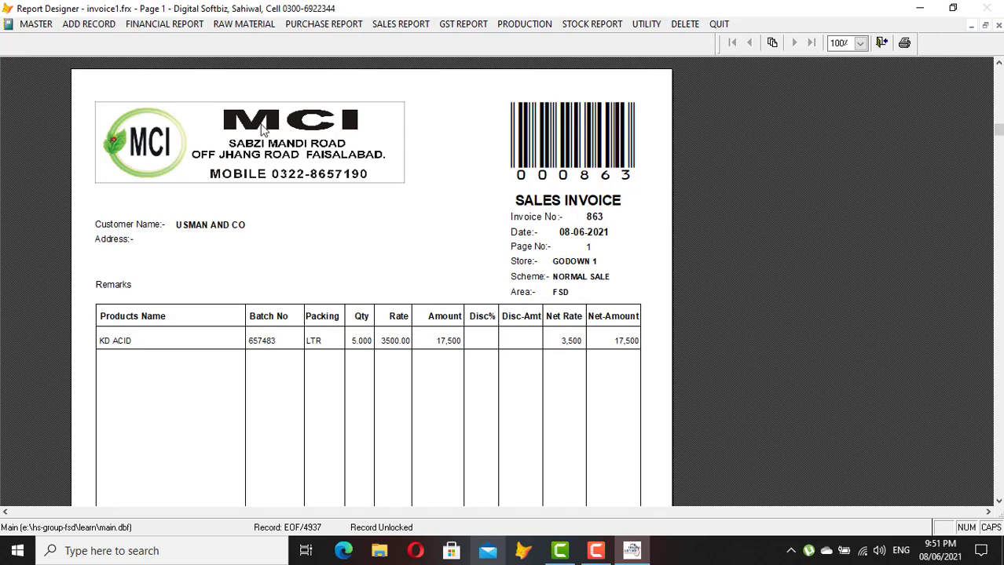
{"action": "left_click", "coordinate": [417, 279]}
{"action": "left_click", "coordinate": [569, 390]}
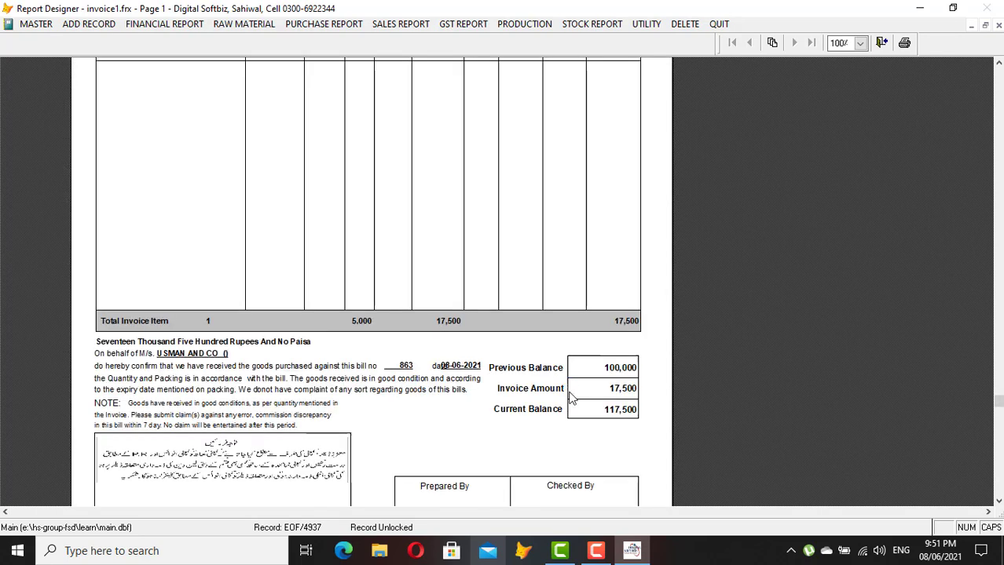
{"action": "key", "text": "Escape"}
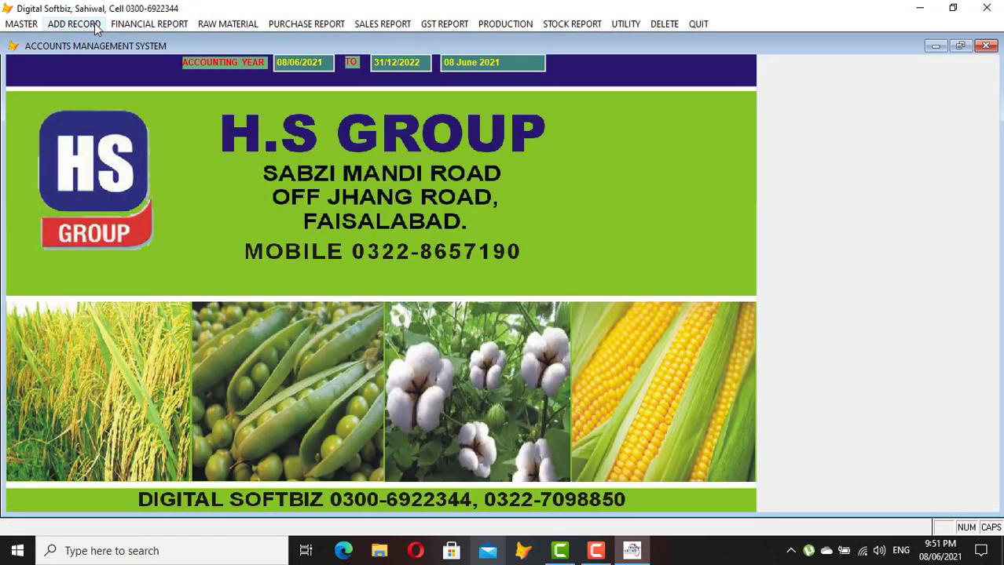
Print-preview invoice 863 from the Sales Invoice form in The Afnan Packers layout, reviewing totals and signature area
{"action": "left_click", "coordinate": [93, 24]}
{"action": "left_click", "coordinate": [154, 106]}
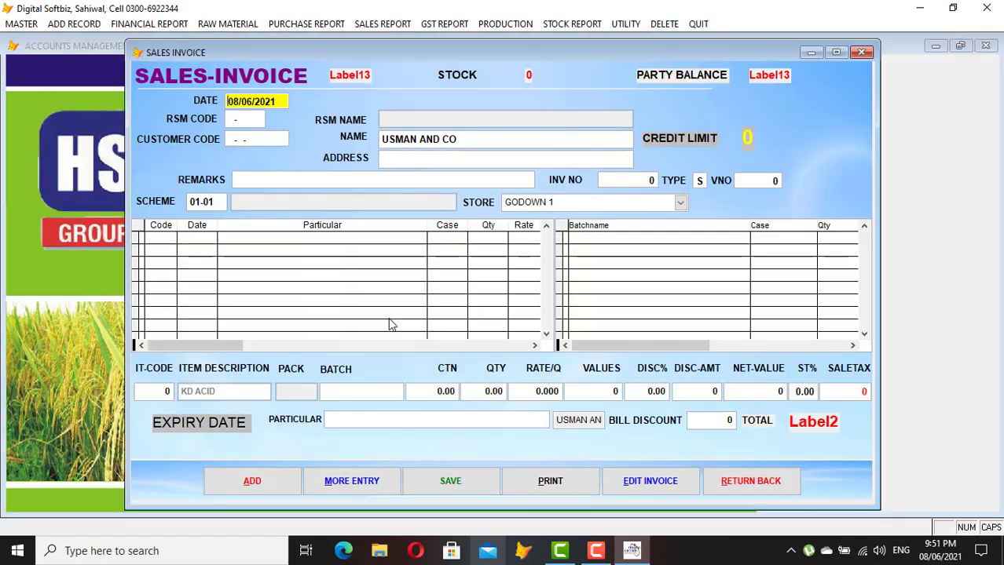
{"action": "left_click", "coordinate": [582, 479]}
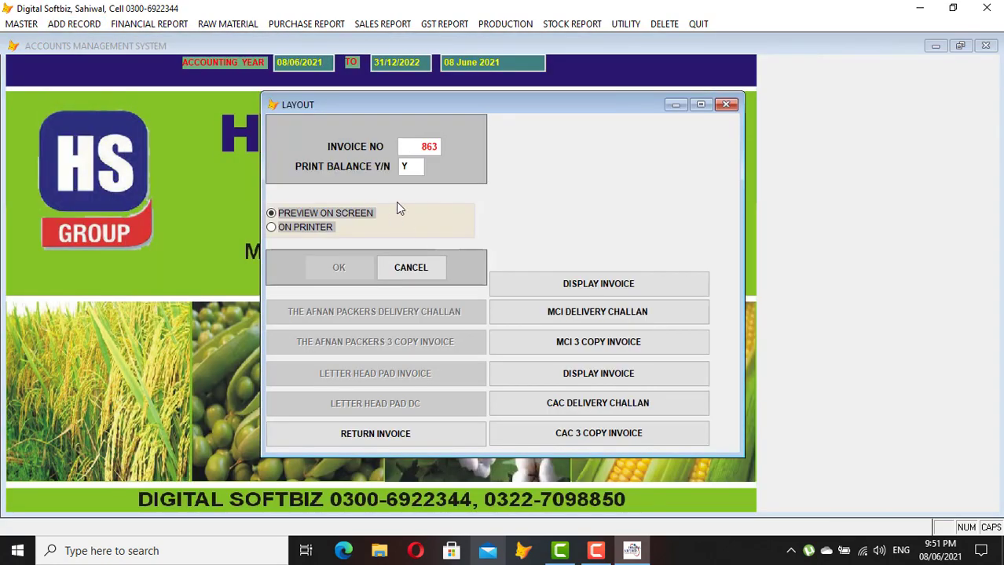
{"action": "key", "text": "Return"}
{"action": "key", "text": "Return"}
{"action": "left_click", "coordinate": [366, 268]}
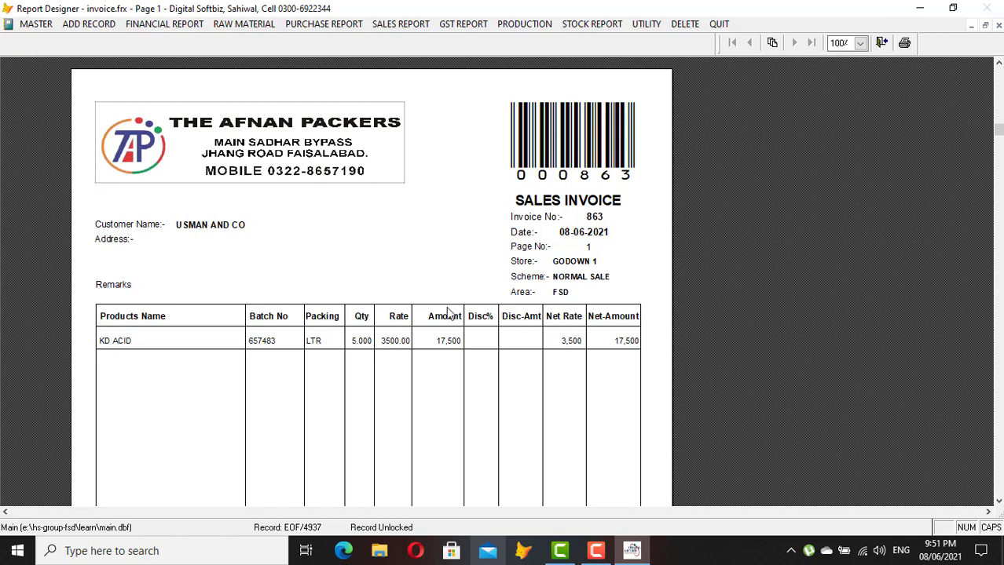
{"action": "left_click", "coordinate": [559, 326]}
{"action": "left_click", "coordinate": [632, 401]}
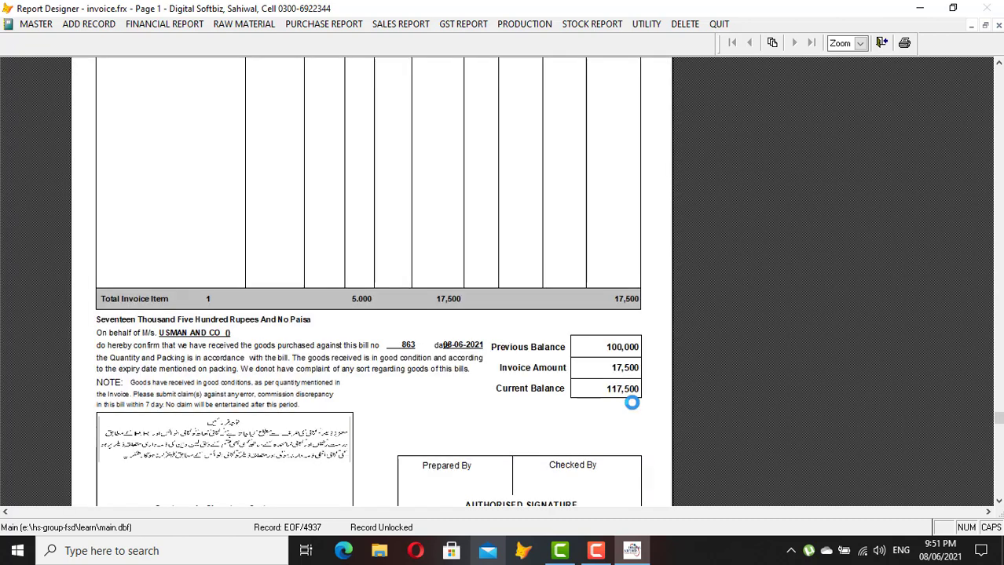
{"action": "left_click", "coordinate": [617, 409]}
{"action": "left_click", "coordinate": [617, 449]}
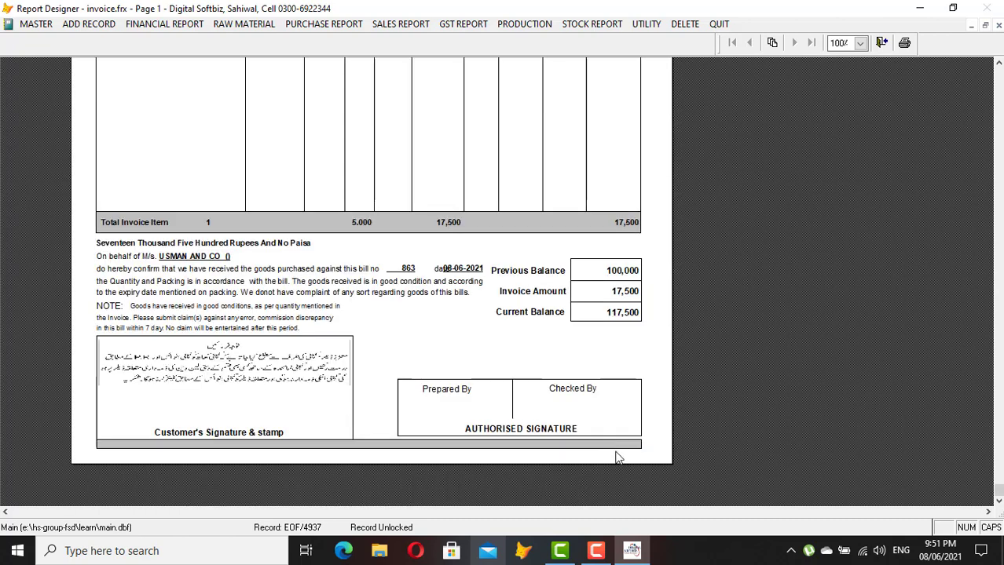
{"action": "key", "text": "Escape"}
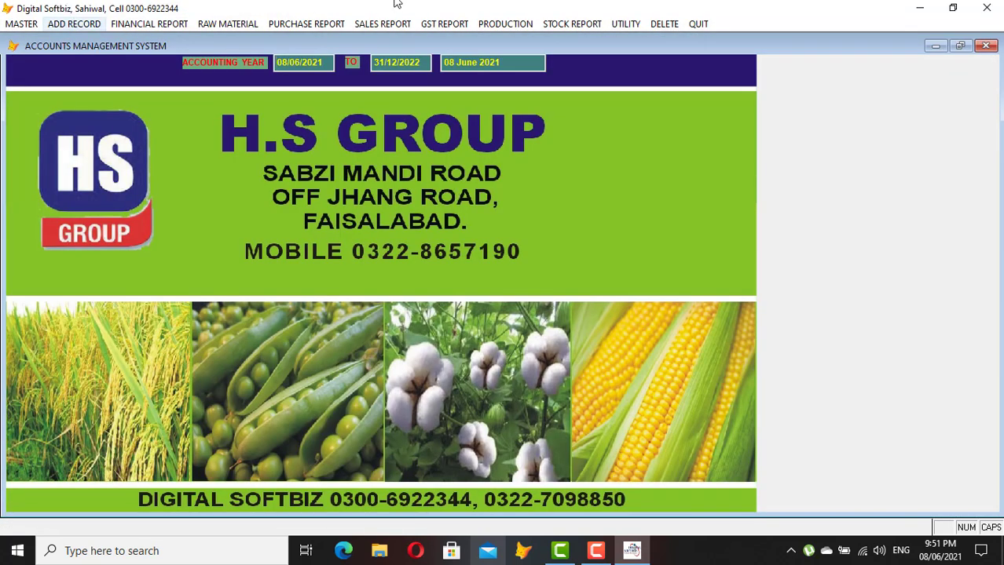
{"action": "left_click", "coordinate": [559, 23]}
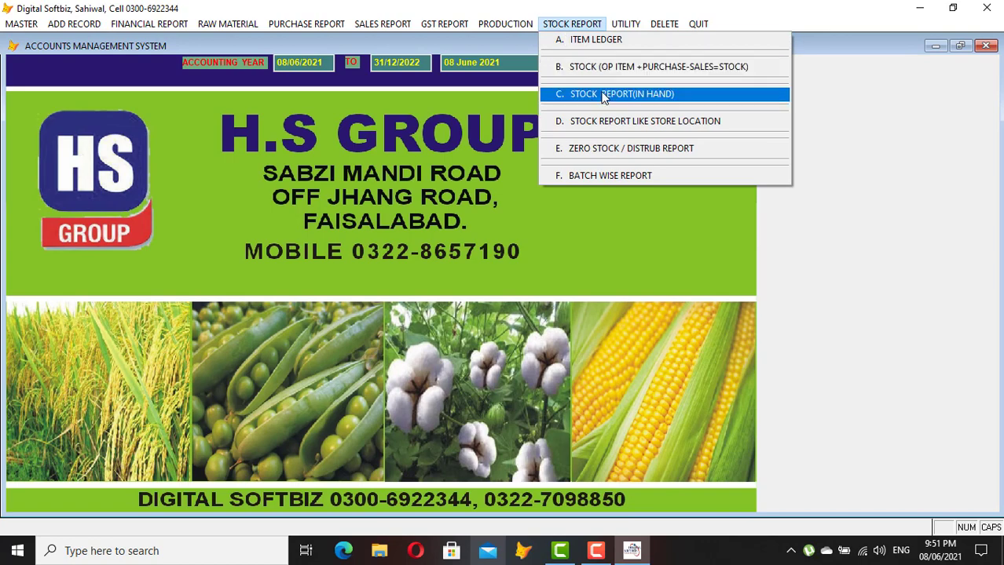
{"action": "left_click", "coordinate": [643, 95]}
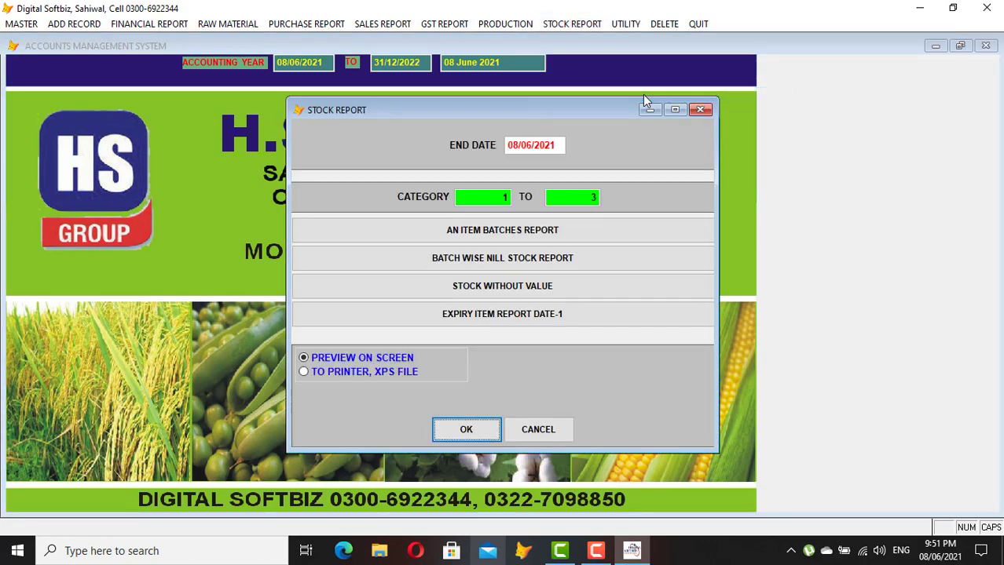
{"action": "key", "text": "Return"}
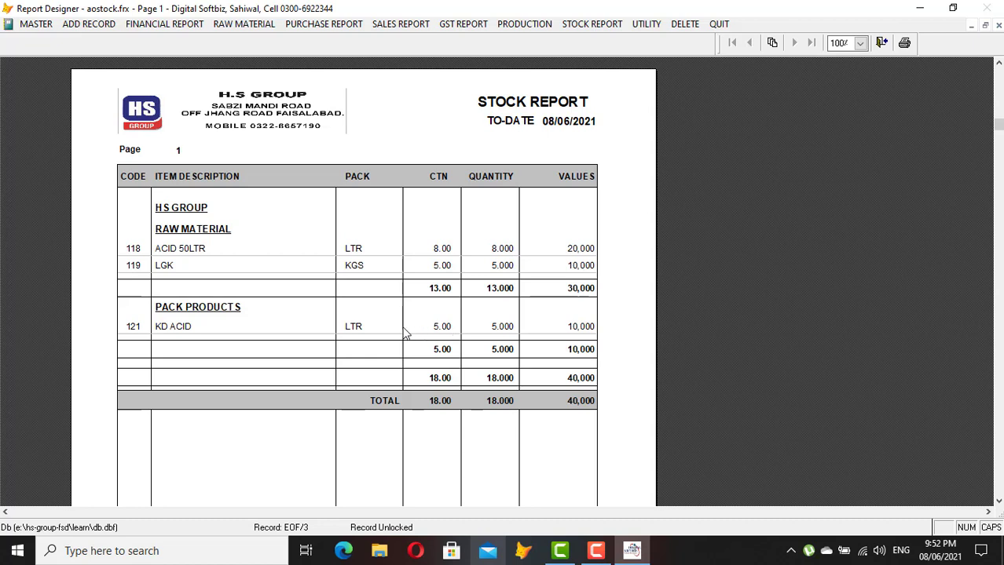
{"action": "key", "text": "Escape"}
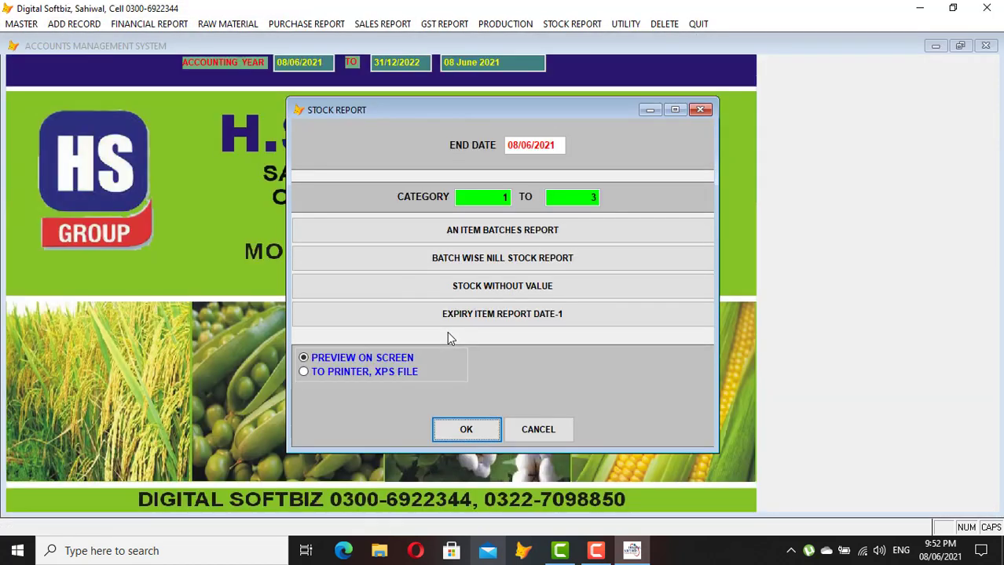
{"action": "left_click", "coordinate": [539, 428]}
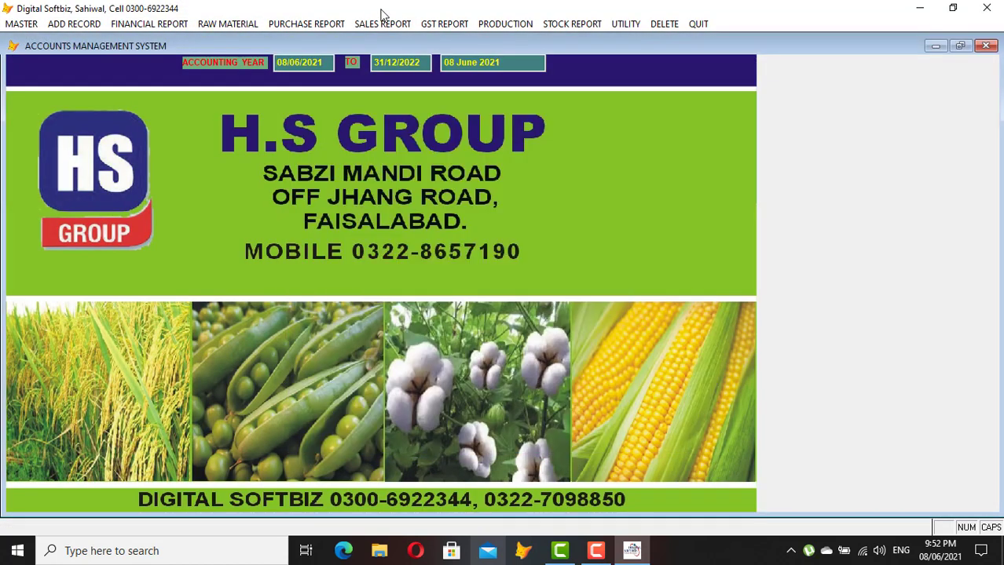
{"action": "left_click", "coordinate": [382, 22]}
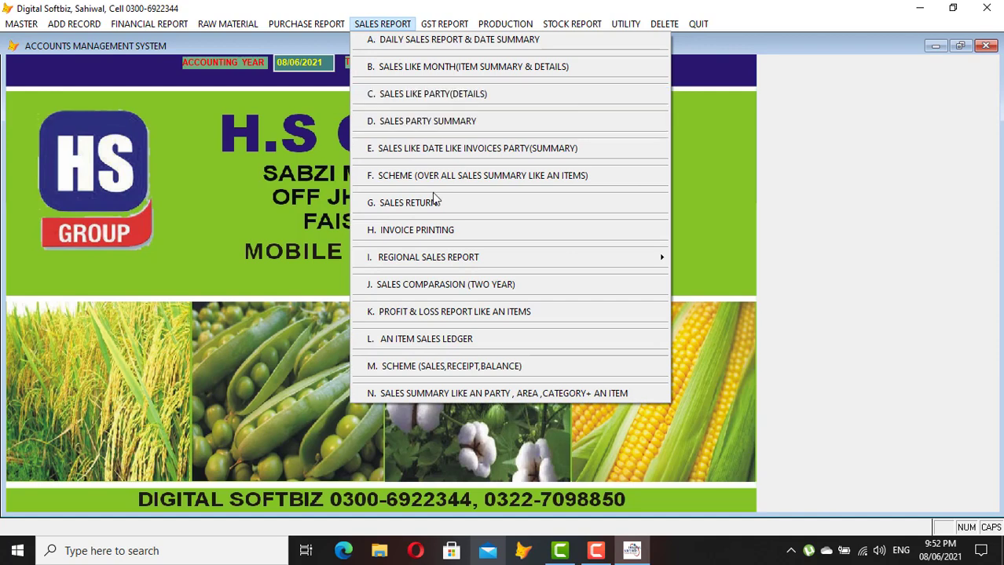
Preview the RSM report for 35-02, found by searching 'ALI', showing net sales 17,500 and balance 117,500
{"action": "mouse_move", "coordinate": [479, 259]}
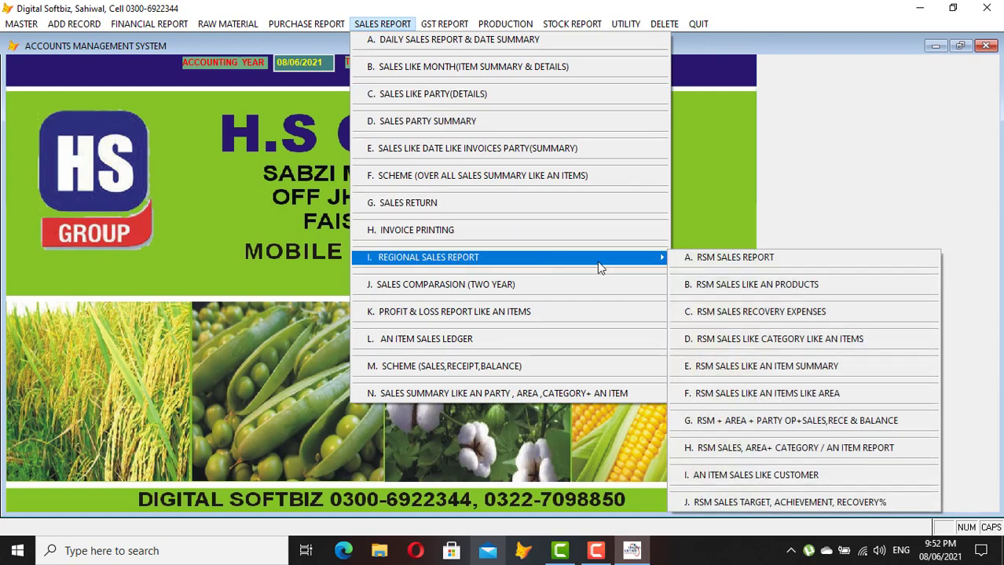
{"action": "left_click", "coordinate": [730, 260]}
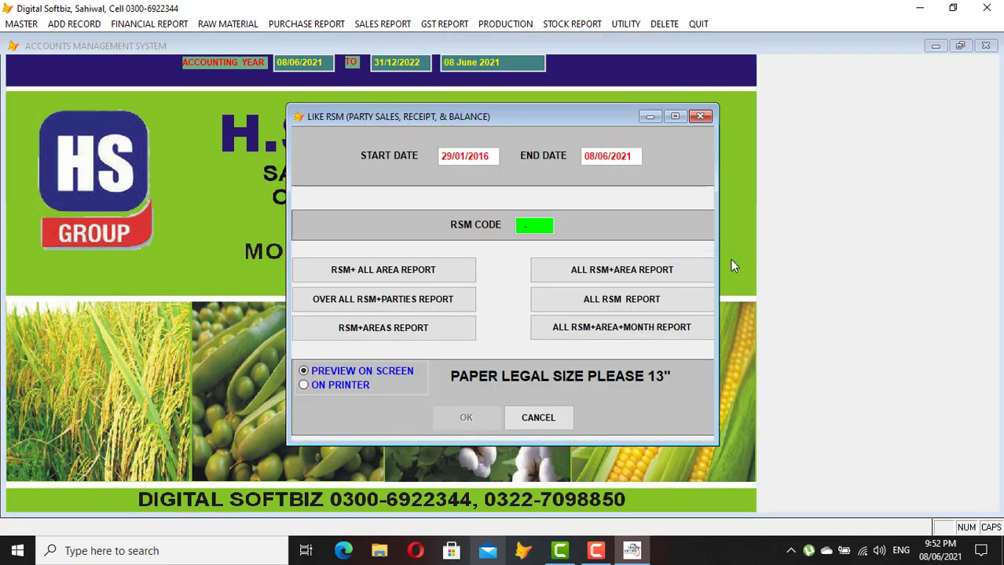
{"action": "key", "text": "Return"}
{"action": "key", "text": "Return"}
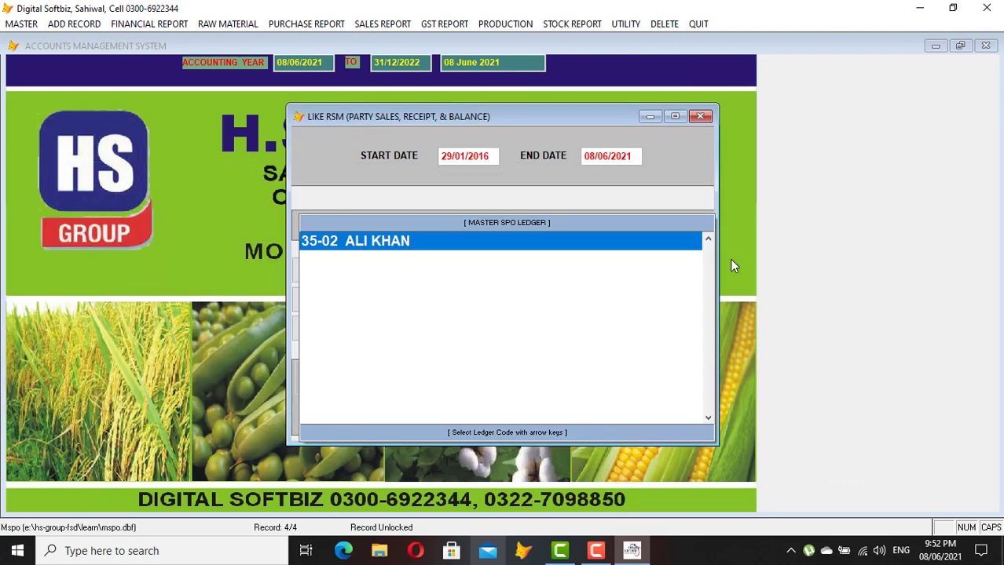
{"action": "key", "text": "Return"}
{"action": "key", "text": "Return"}
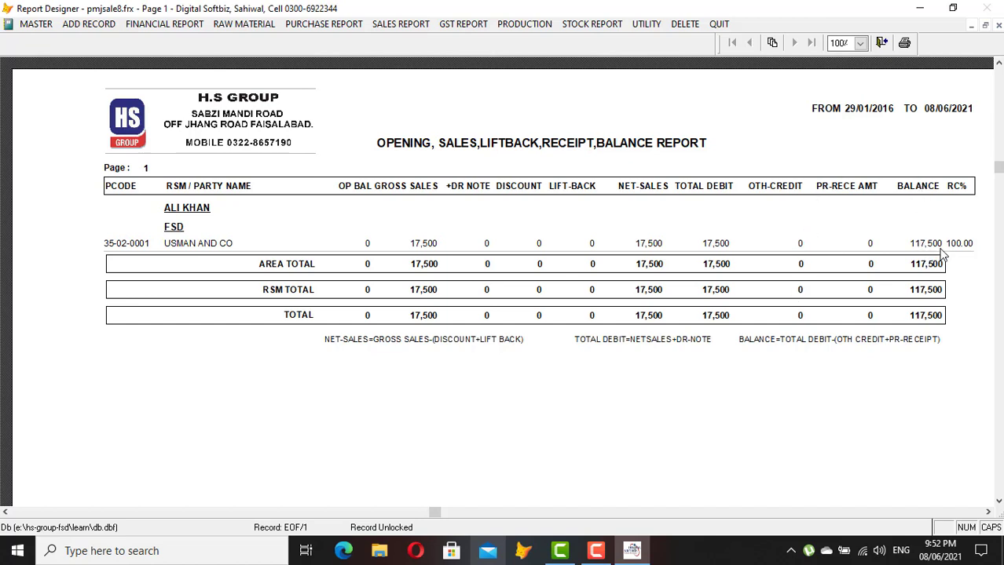
{"action": "key", "text": "Escape"}
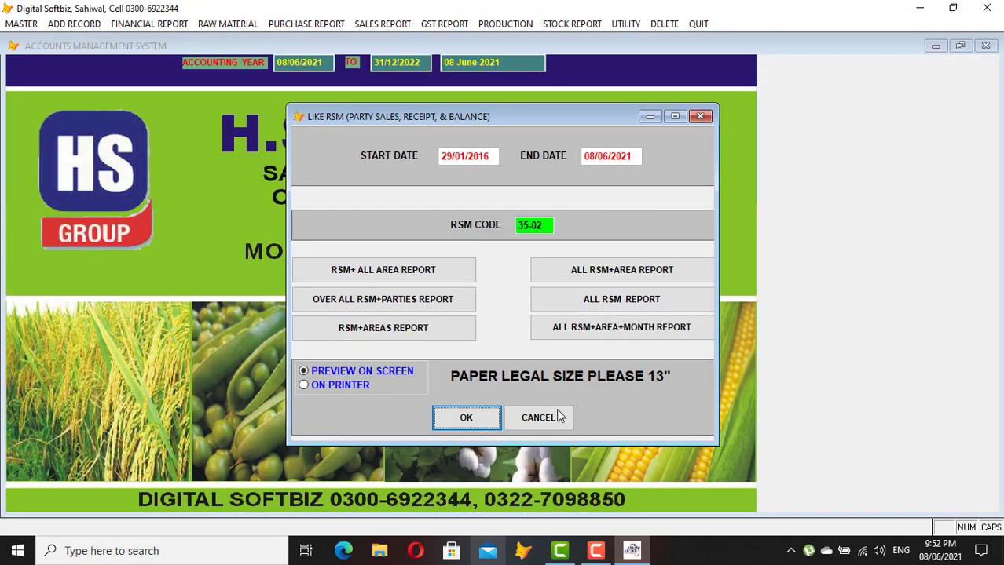
{"action": "left_click", "coordinate": [538, 417]}
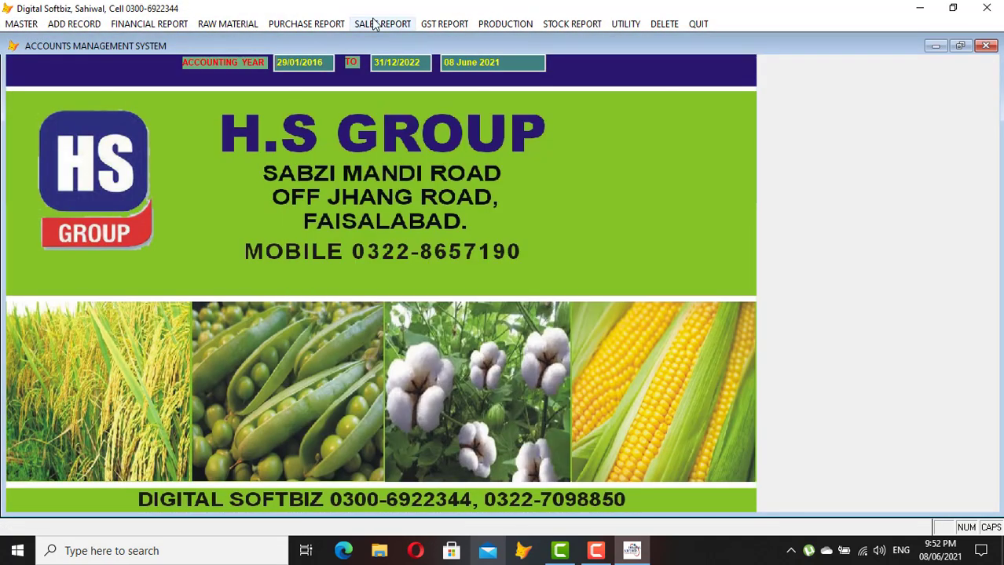
Preview the daily sales report from 08/06/2021, showing invoice 863's KD ACID sale of 17,500
{"action": "left_click", "coordinate": [374, 21]}
{"action": "mouse_move", "coordinate": [641, 258]}
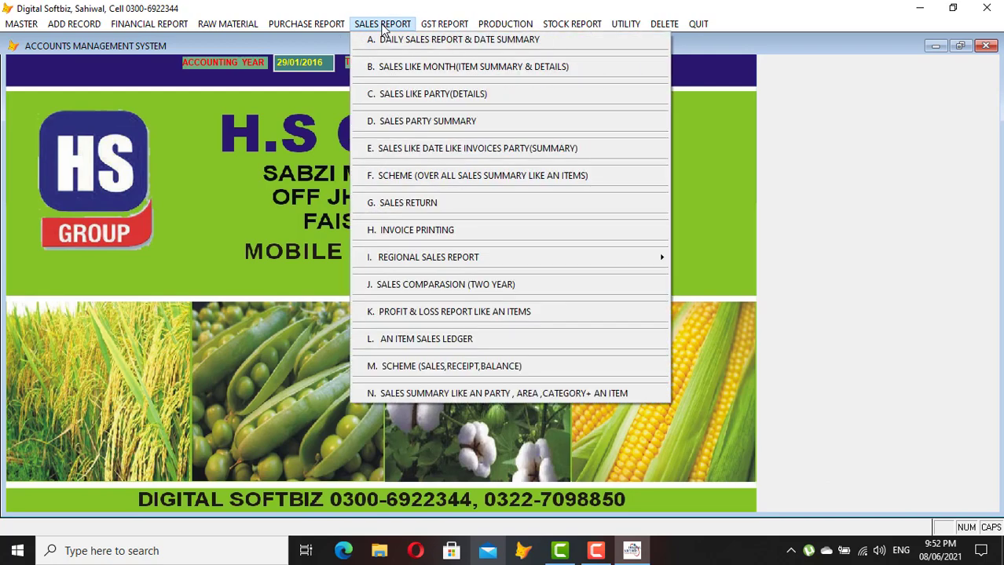
{"action": "left_click", "coordinate": [423, 42]}
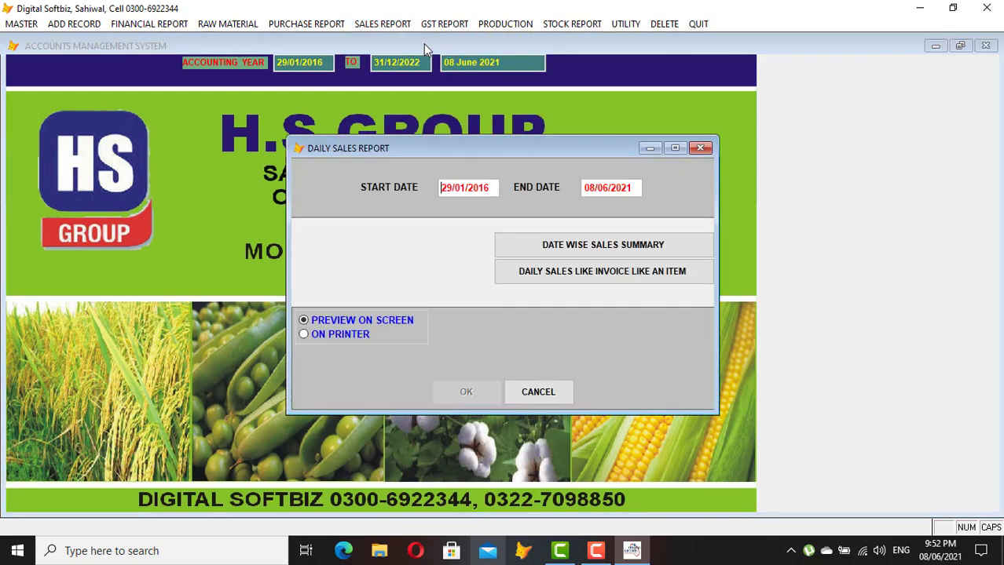
{"action": "type", "text": "08/06/2021"}
{"action": "key", "text": "Return"}
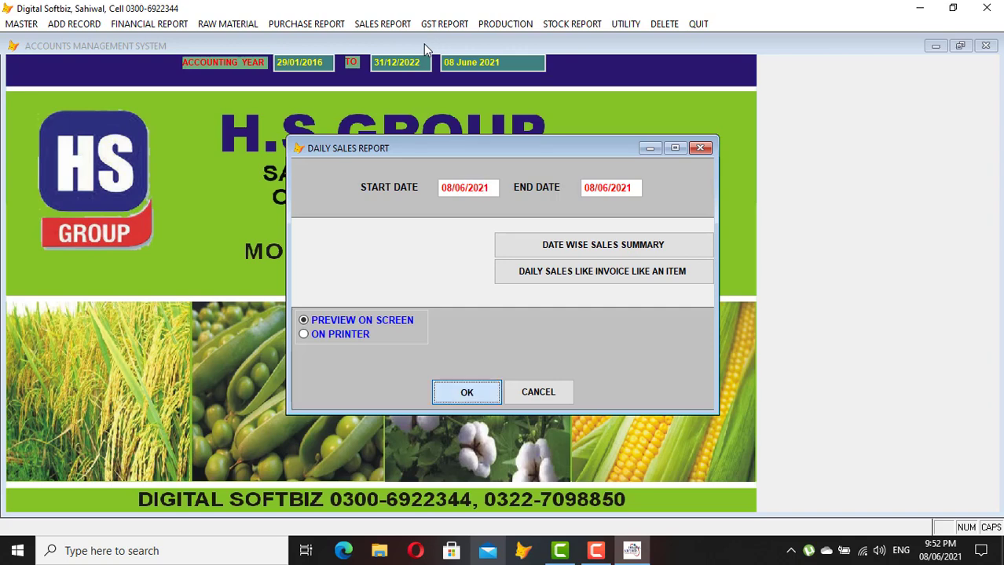
{"action": "key", "text": "Return"}
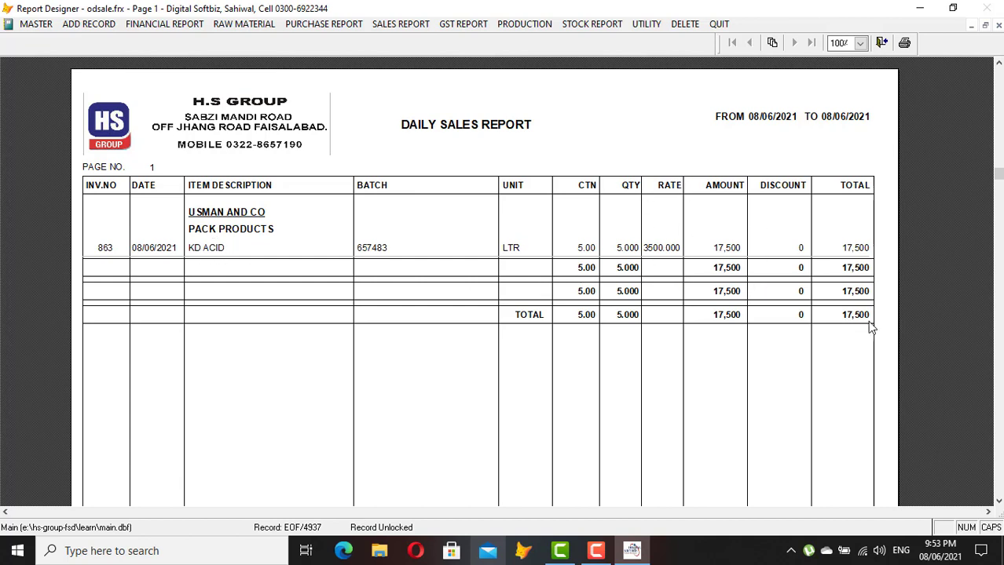
{"action": "key", "text": "Escape"}
{"action": "key", "text": "Escape"}
{"action": "left_click", "coordinate": [150, 24]}
Preview the Daily Raw Material Consumption report showing issue 96 of ACID 50LTR and LGK, then close it
{"action": "mouse_move", "coordinate": [79, 25]}
{"action": "mouse_move", "coordinate": [96, 45]}
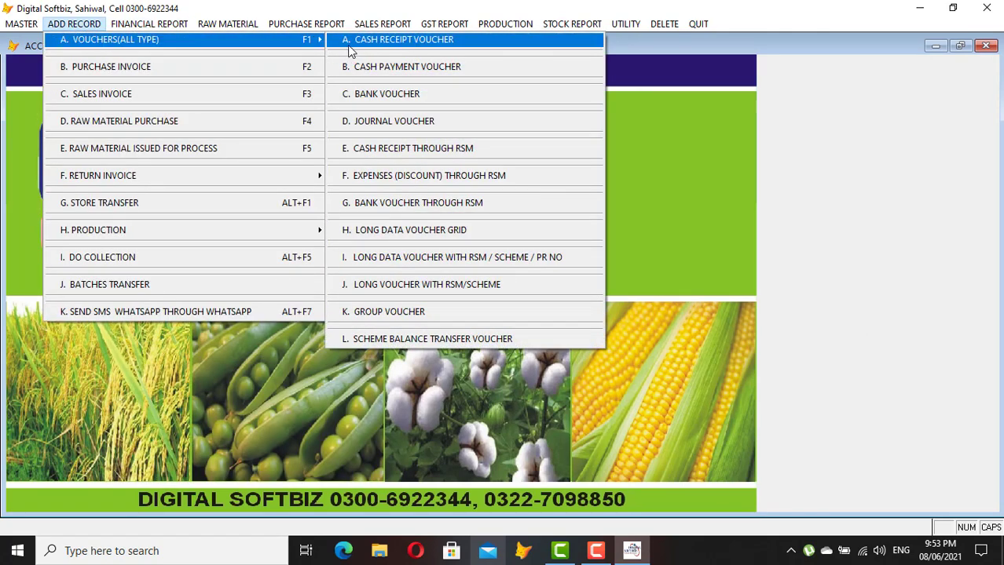
{"action": "mouse_move", "coordinate": [228, 25]}
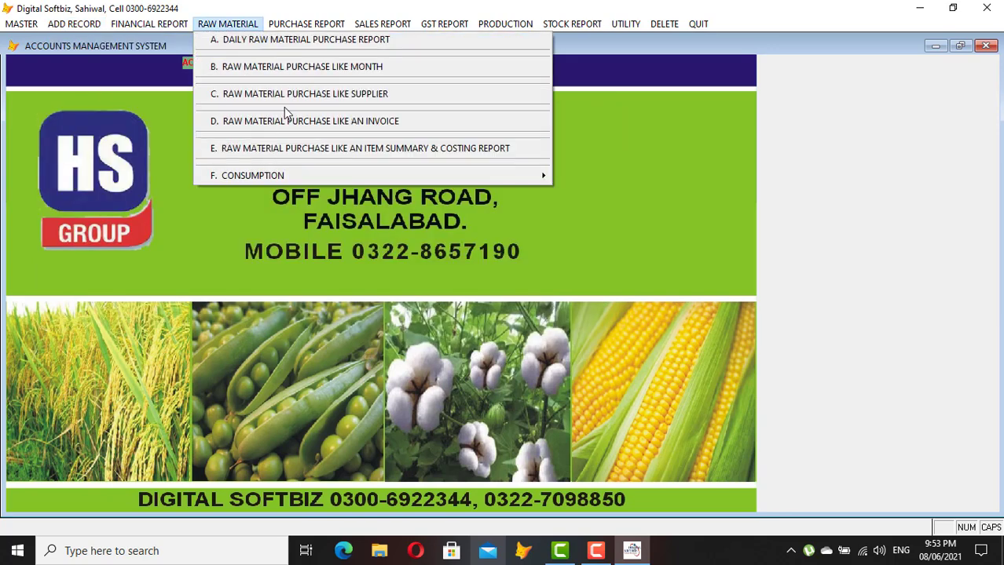
{"action": "mouse_move", "coordinate": [268, 174]}
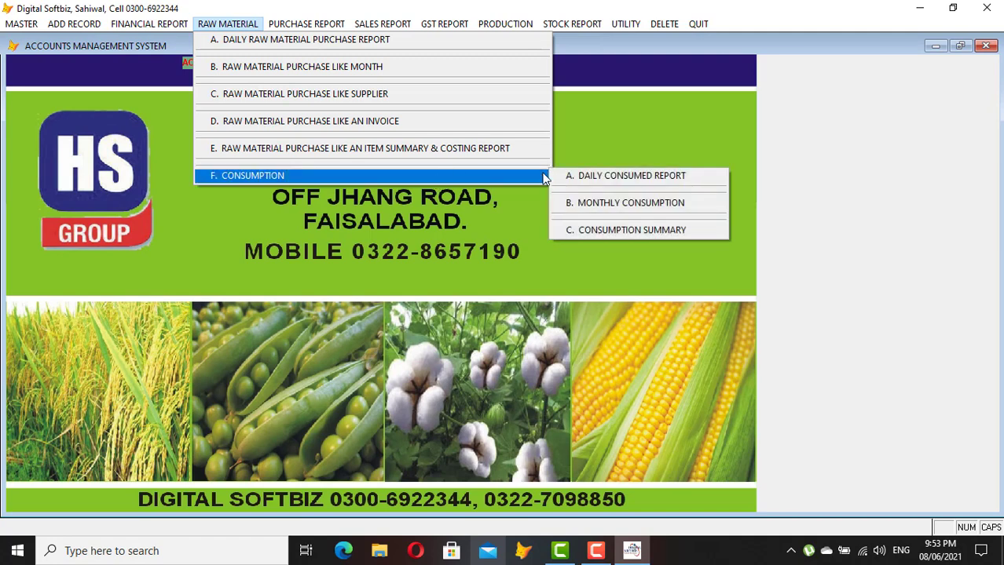
{"action": "left_click", "coordinate": [644, 175]}
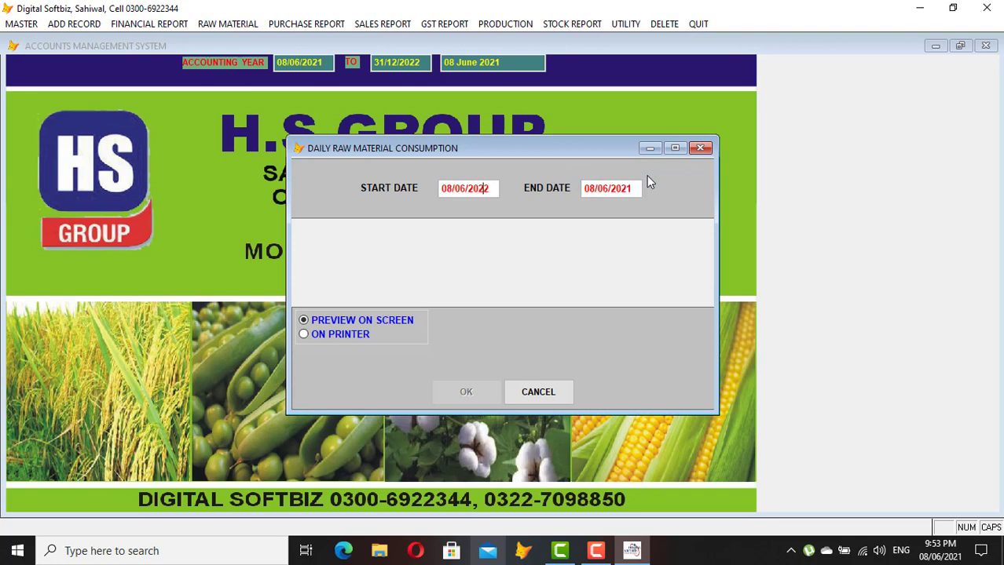
{"action": "key", "text": "Return"}
{"action": "key", "text": "Return"}
{"action": "key", "text": "Return"}
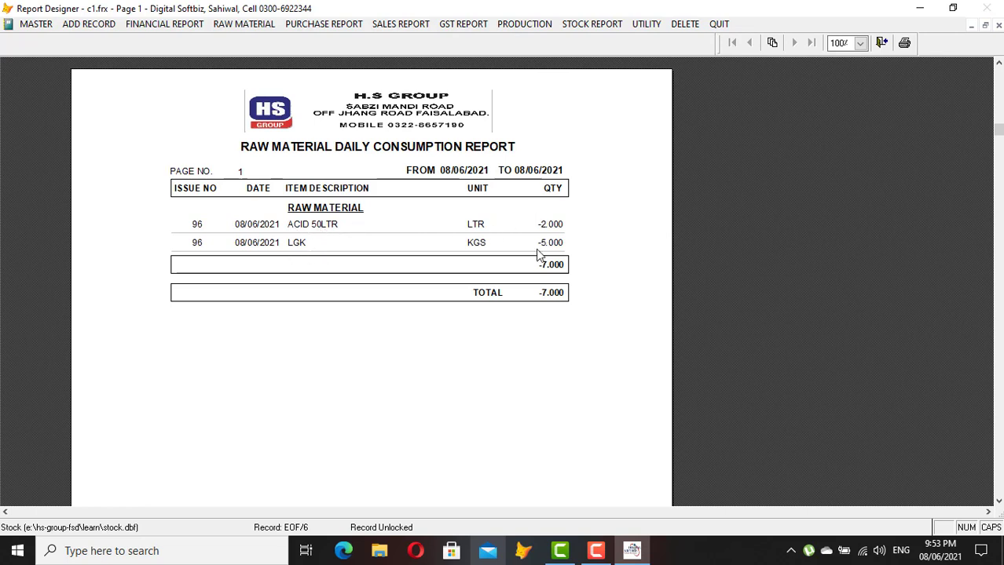
{"action": "key", "text": "Escape"}
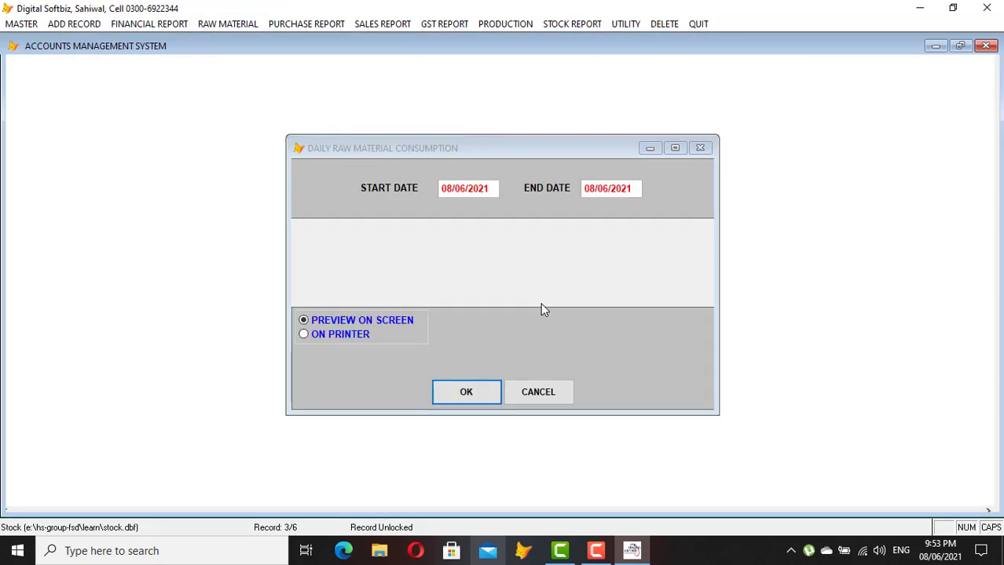
{"action": "key", "text": "Escape"}
{"action": "left_click", "coordinate": [271, 25]}
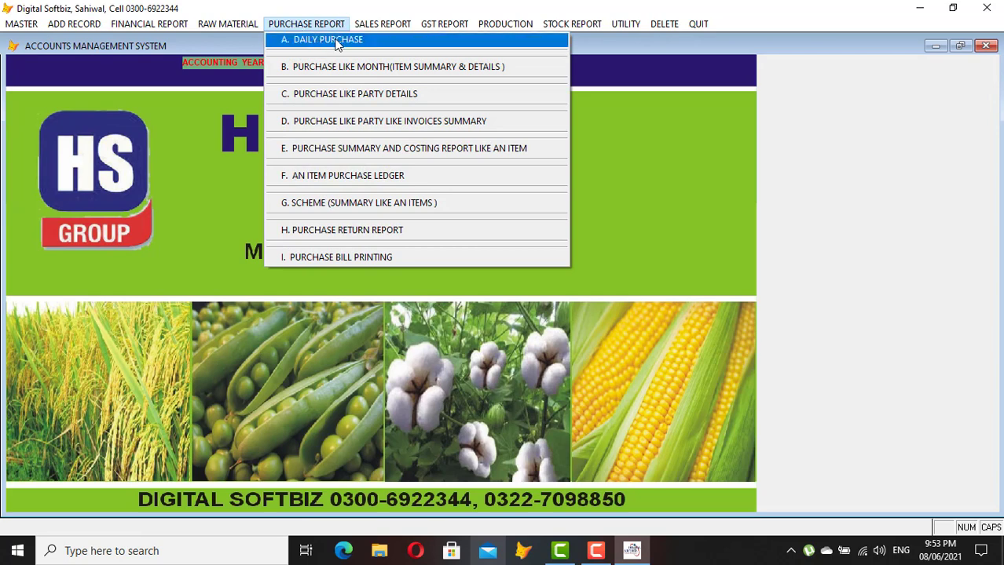
Preview the daily production report from 08/06/2021, showing KD ACID 10 LTR worth 20,000, then close it
{"action": "mouse_move", "coordinate": [373, 26]}
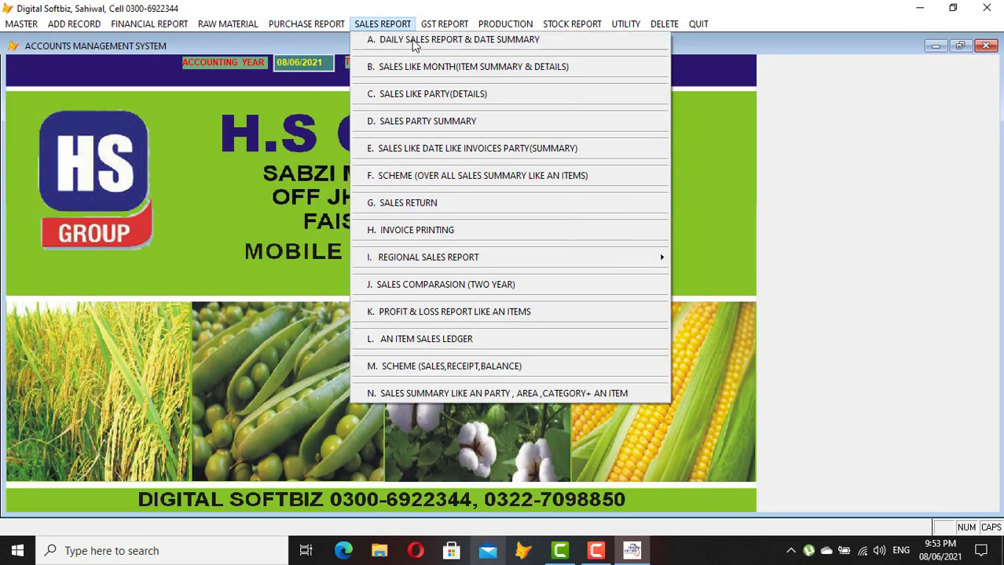
{"action": "mouse_move", "coordinate": [444, 23]}
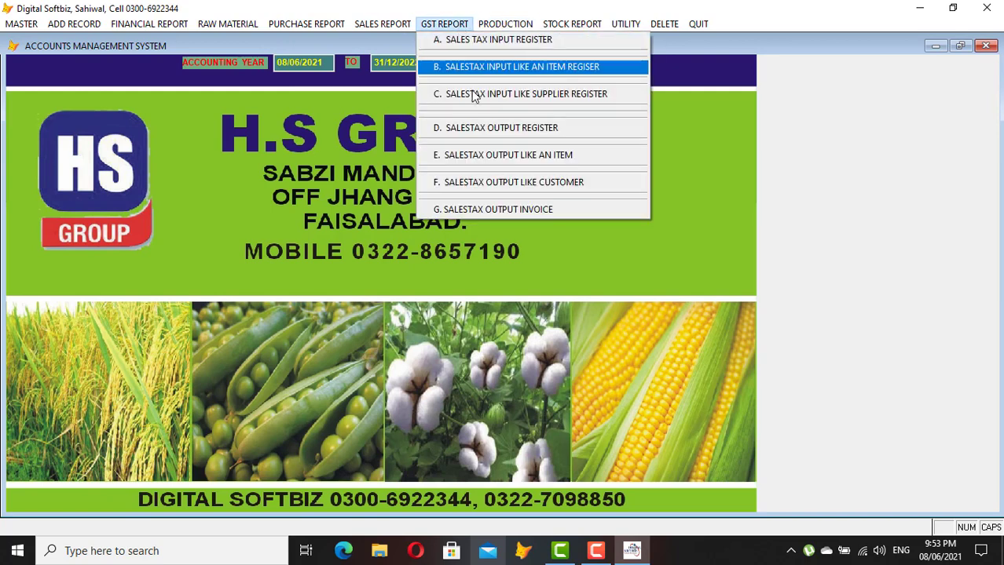
{"action": "mouse_move", "coordinate": [509, 29]}
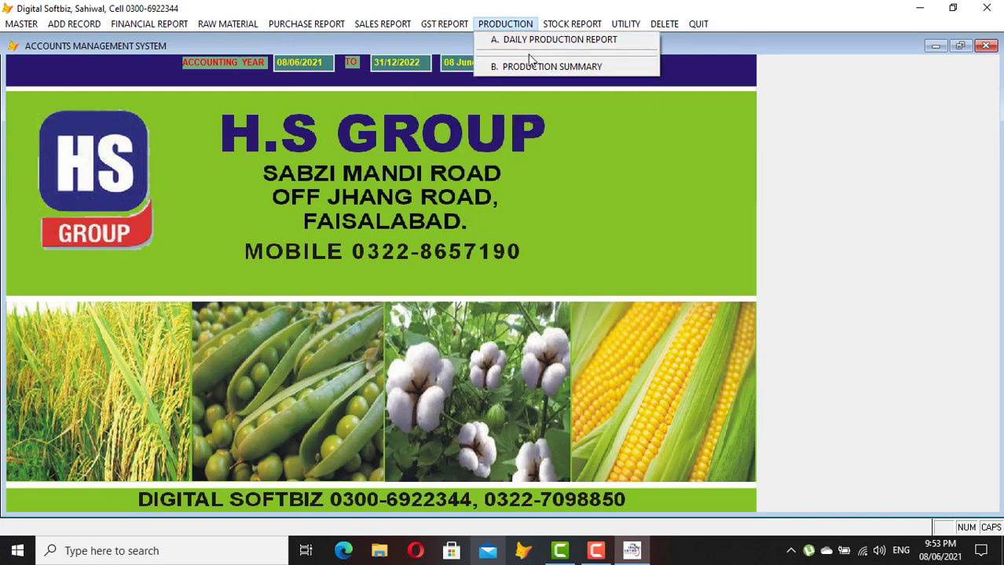
{"action": "left_click", "coordinate": [539, 41]}
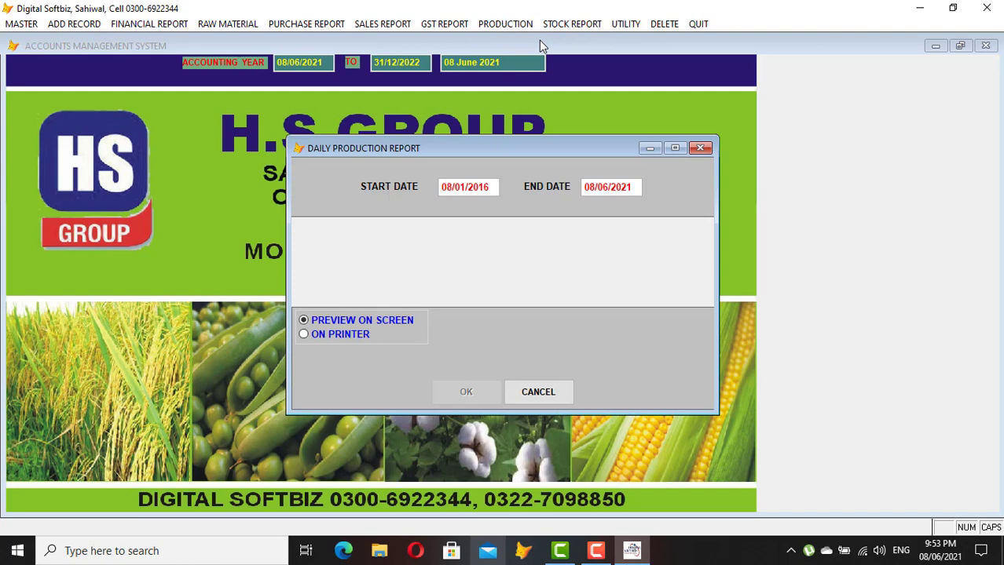
{"action": "type", "text": "62022"}
{"action": "type", "text": "1"}
{"action": "key", "text": "Return"}
{"action": "key", "text": "Return"}
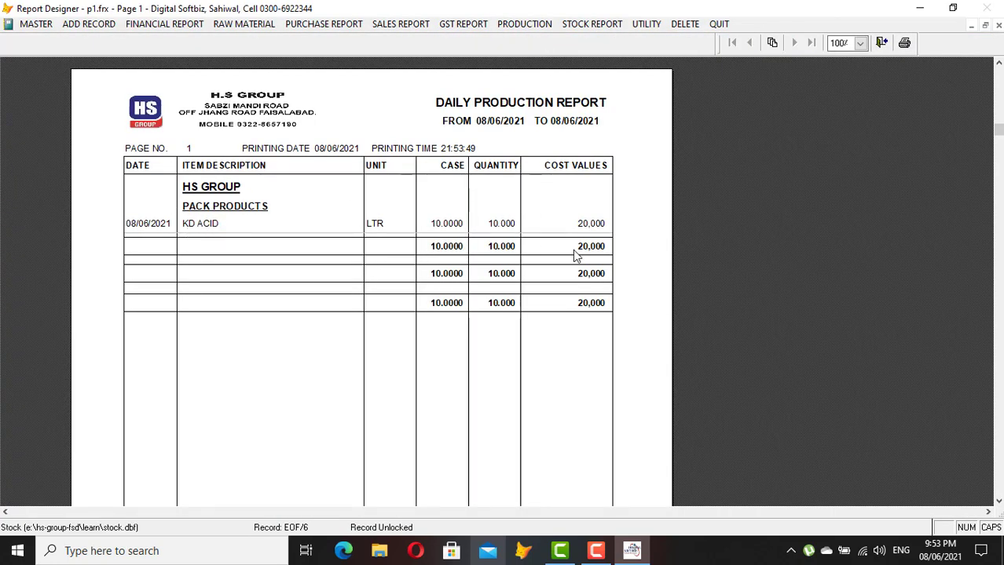
{"action": "key", "text": "Escape"}
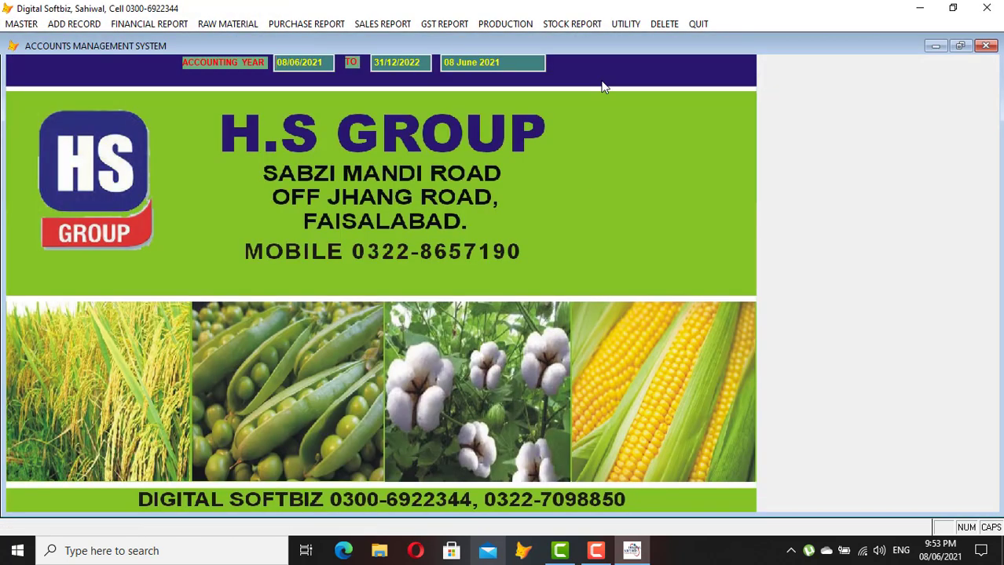
Preview the batch-wise report for KD ACID batch 657483: 10 produced, 5 issued, balance 5
{"action": "left_click", "coordinate": [572, 24]}
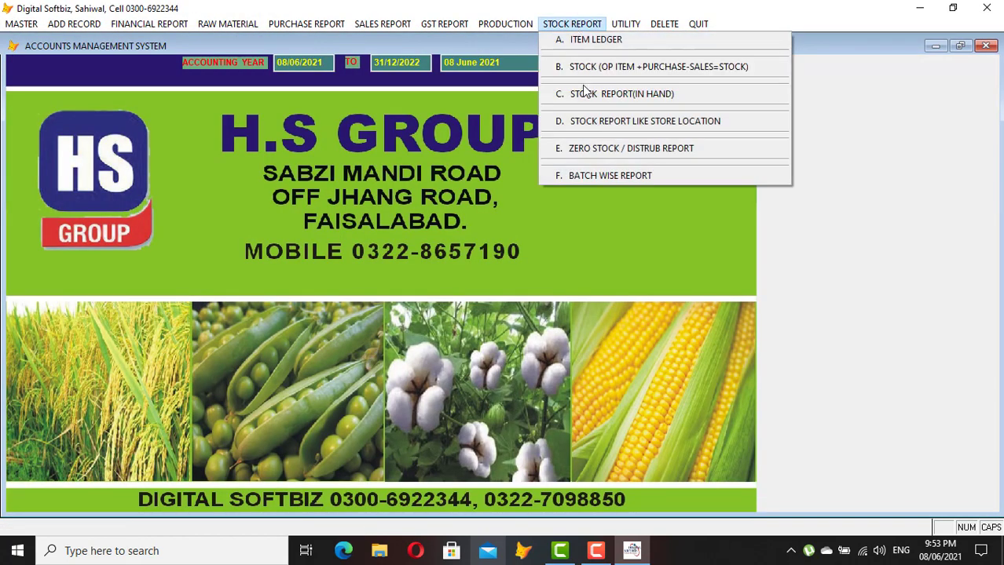
{"action": "left_click", "coordinate": [625, 176]}
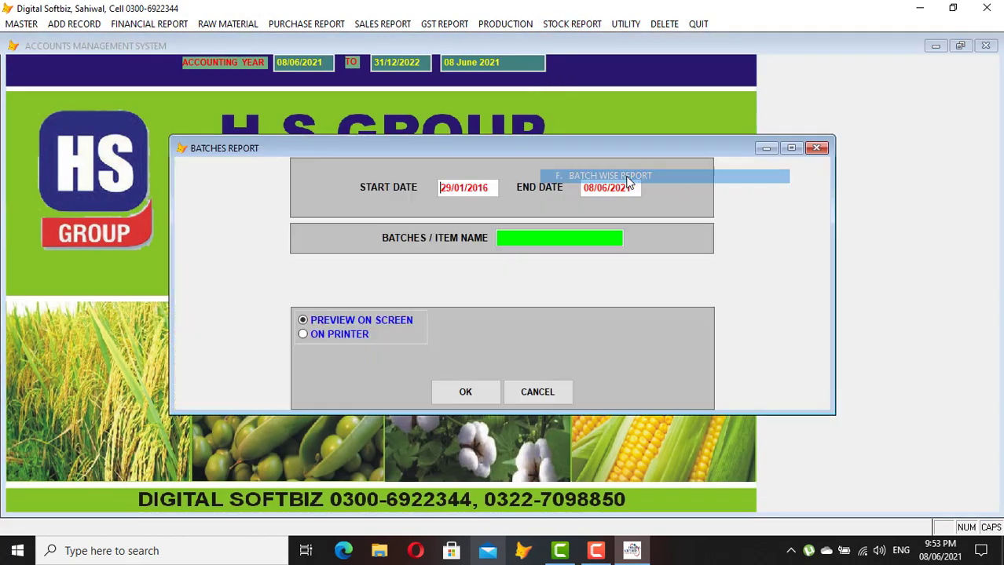
{"action": "key", "text": "Return"}
{"action": "type", "text": "KD"}
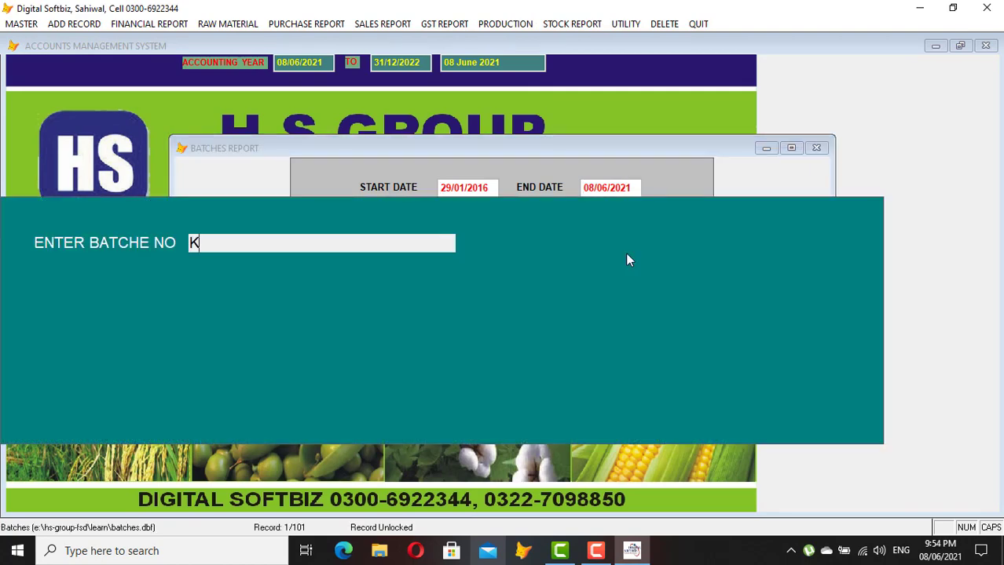
{"action": "key", "text": "Return"}
{"action": "key", "text": "Return"}
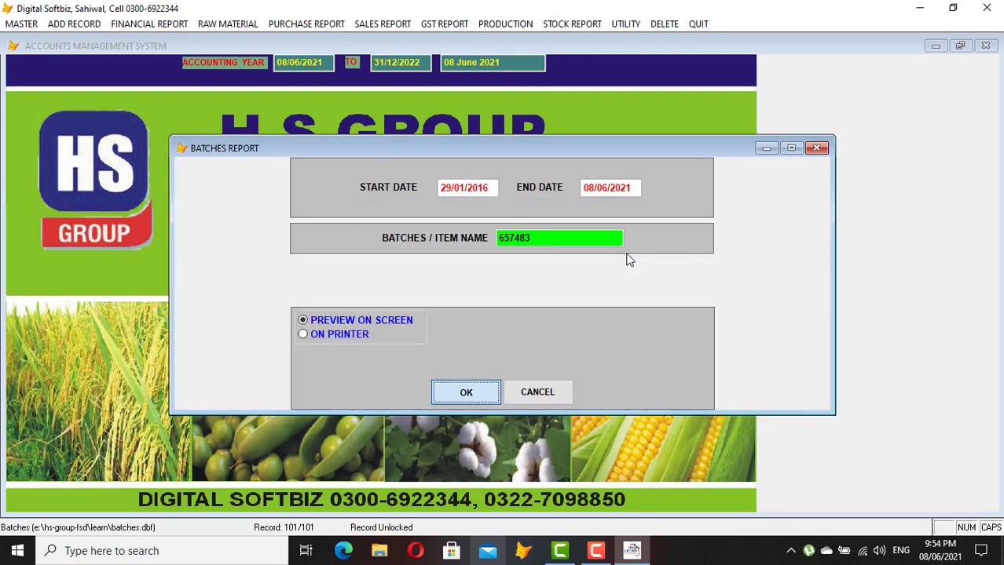
{"action": "key", "text": "Return"}
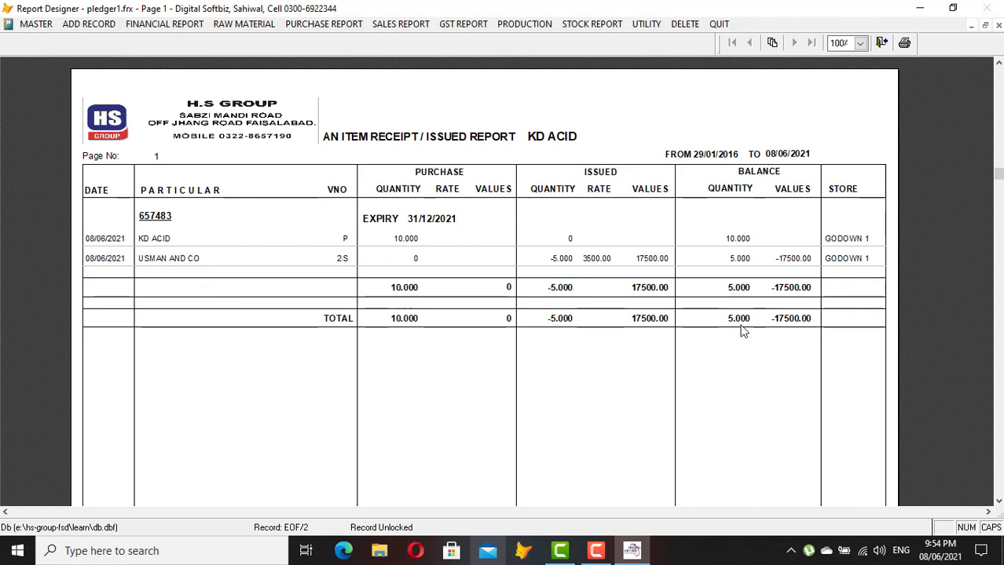
{"action": "key", "text": "Escape"}
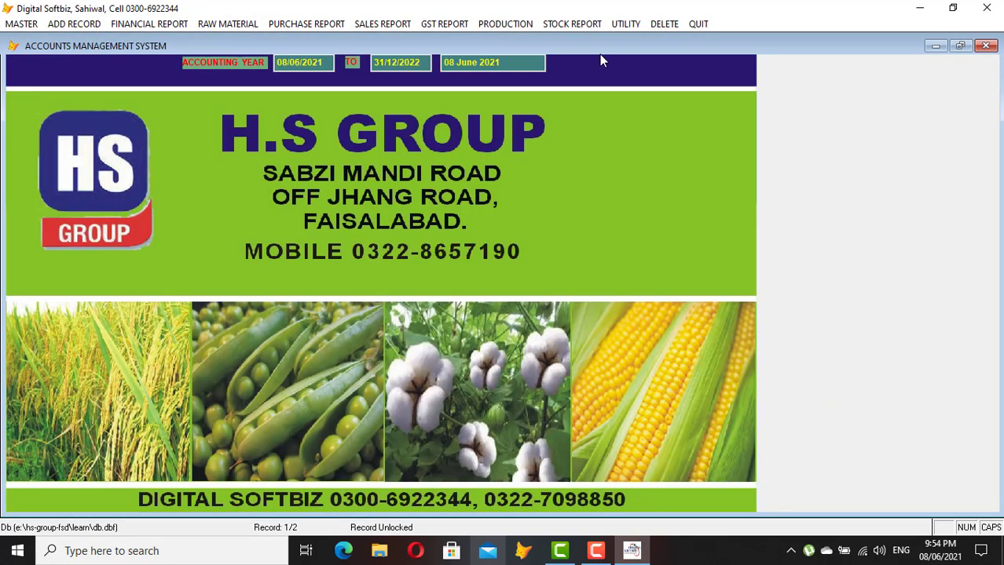
{"action": "left_click", "coordinate": [572, 23]}
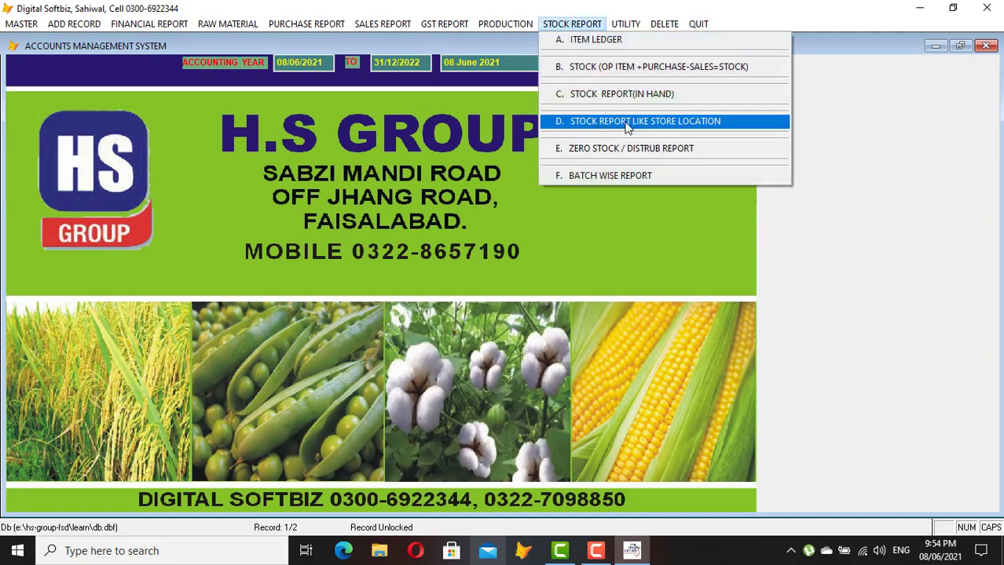
Preview the store-location stock report for GODOWN 1 full-screen, showing 25 units worth 55,000, then close it
{"action": "left_click", "coordinate": [656, 122]}
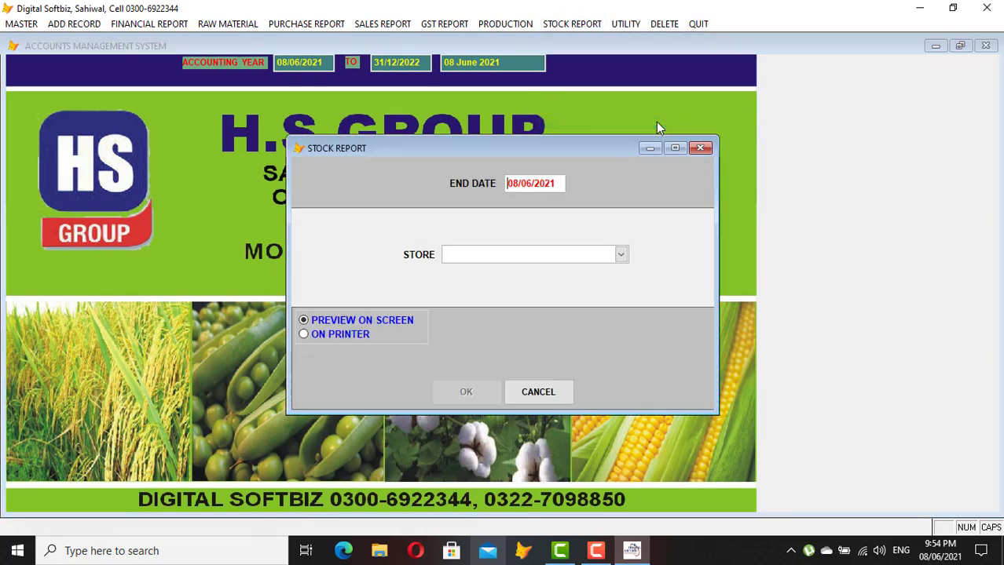
{"action": "key", "text": "Return"}
{"action": "left_click", "coordinate": [621, 255]}
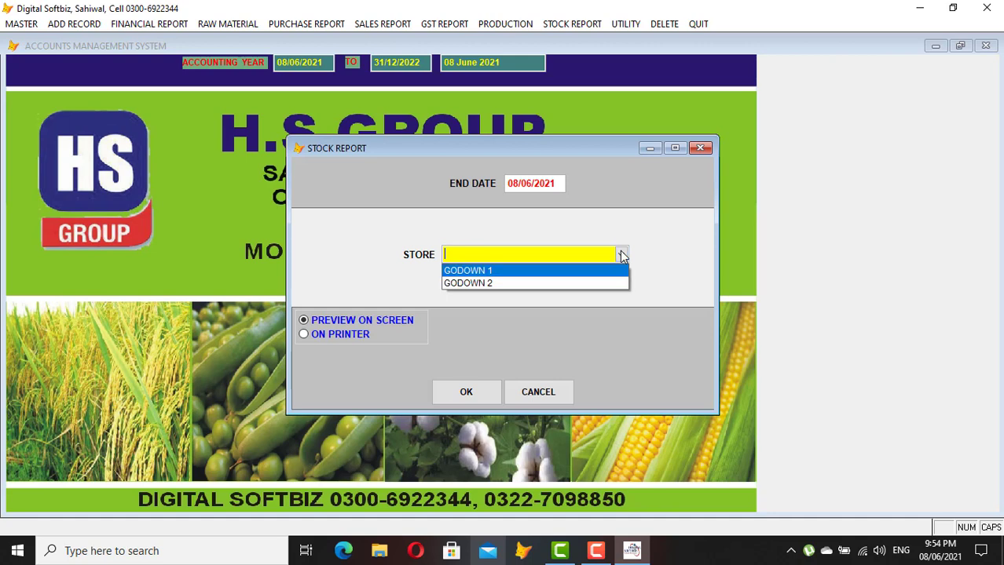
{"action": "left_click", "coordinate": [595, 270]}
{"action": "key", "text": "Return"}
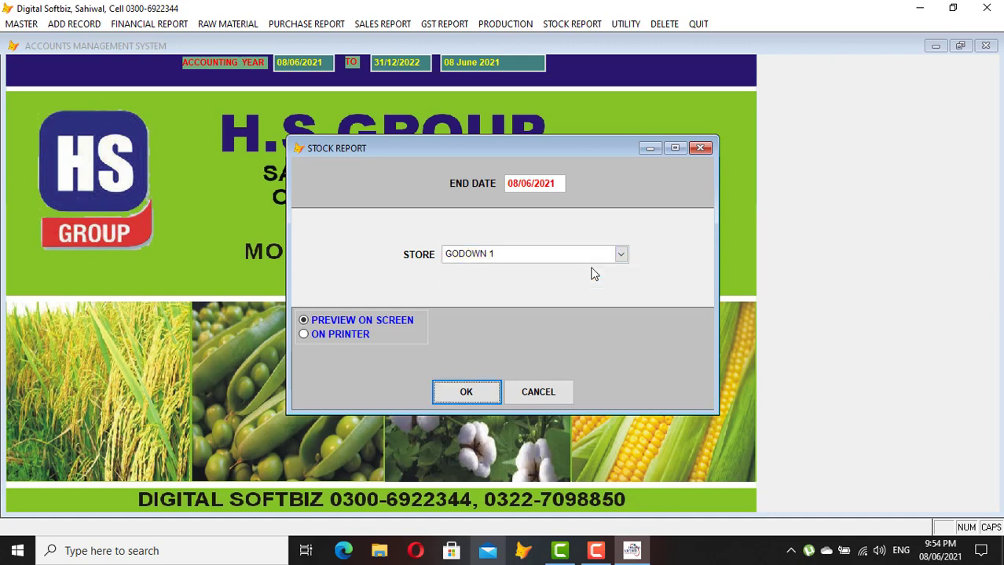
{"action": "key", "text": "Return"}
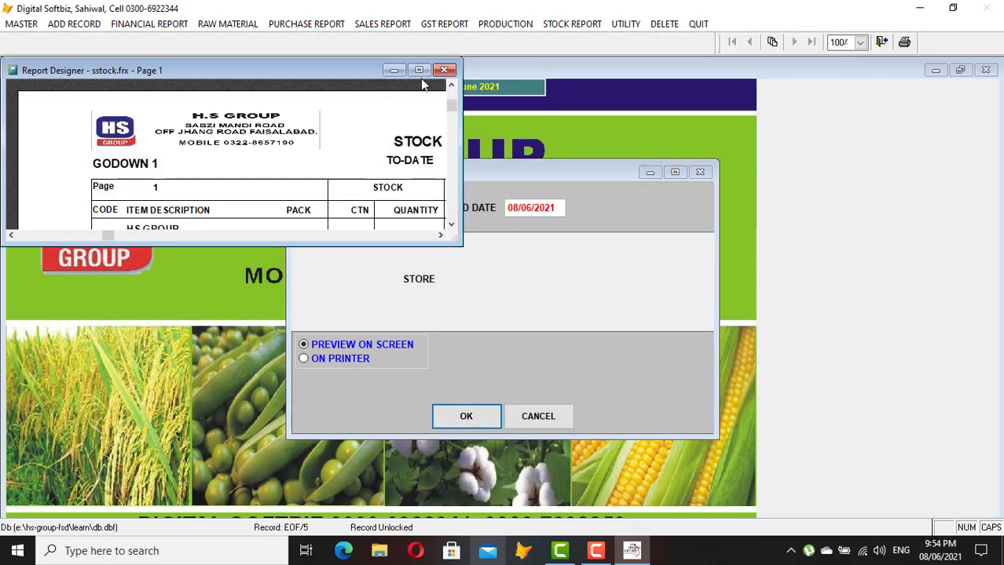
{"action": "left_click", "coordinate": [418, 70]}
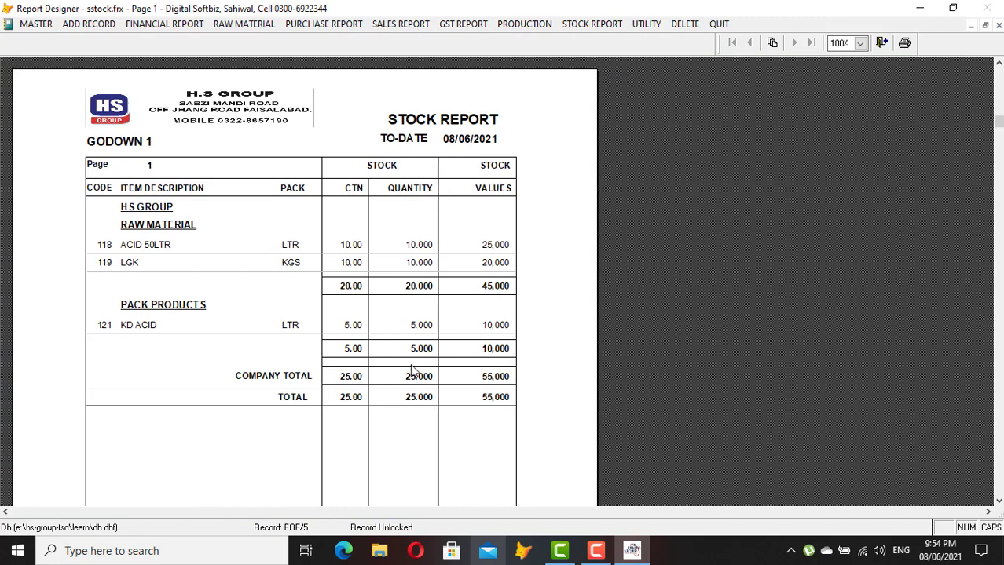
{"action": "key", "text": "Escape"}
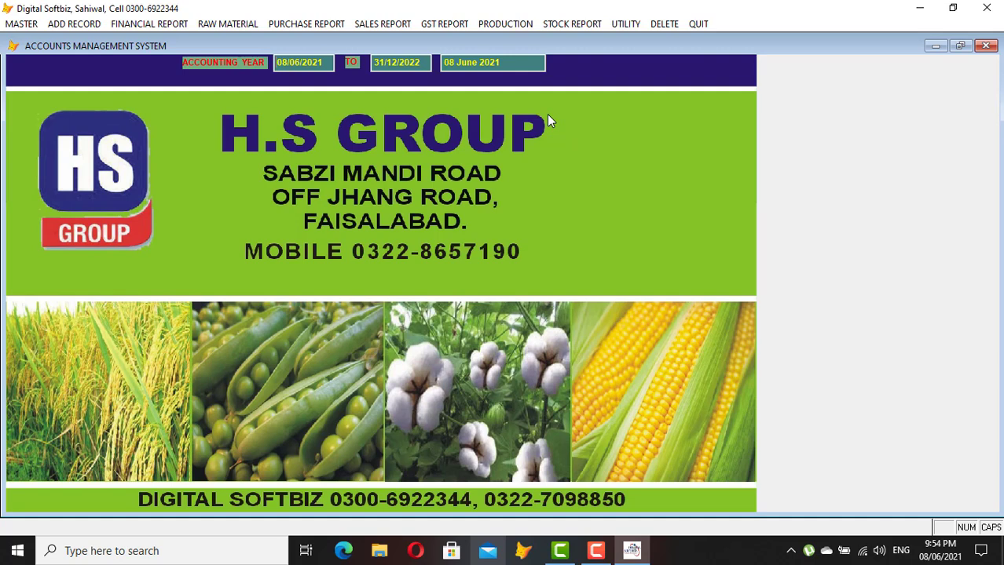
Run A. Reindexing from the Utility menu, accepting the close-all-users warning
{"action": "left_click", "coordinate": [624, 24]}
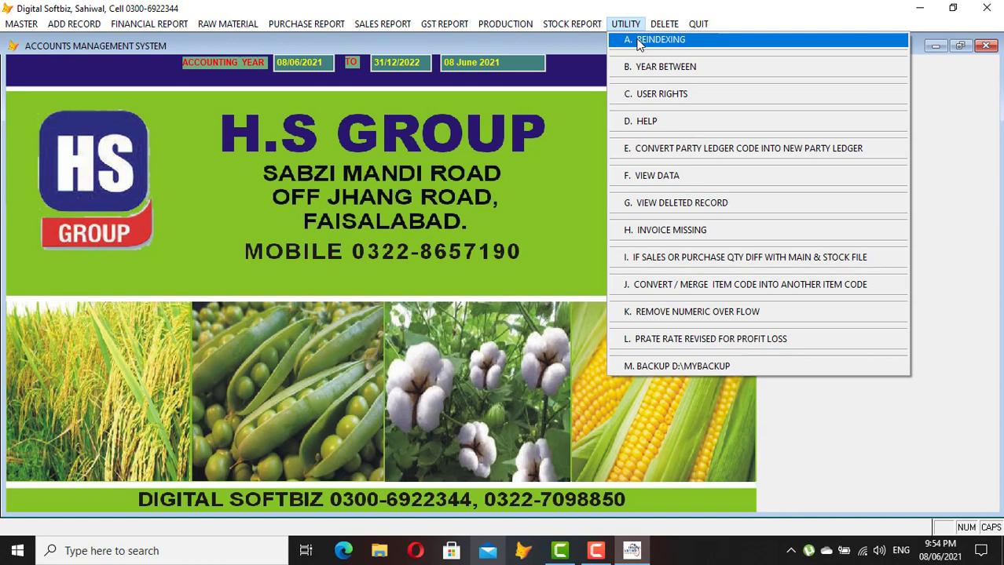
{"action": "left_click", "coordinate": [638, 41]}
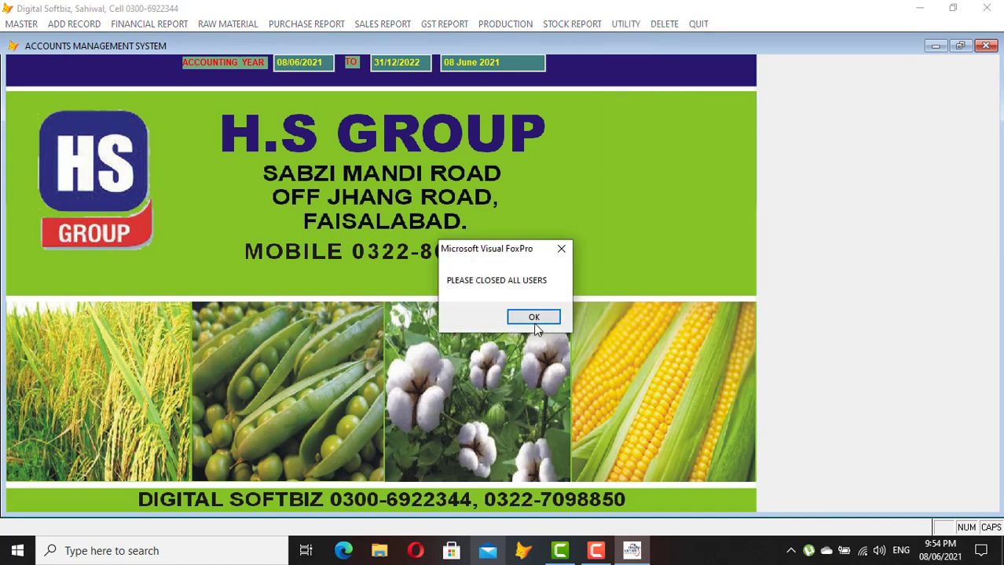
{"action": "left_click", "coordinate": [534, 318]}
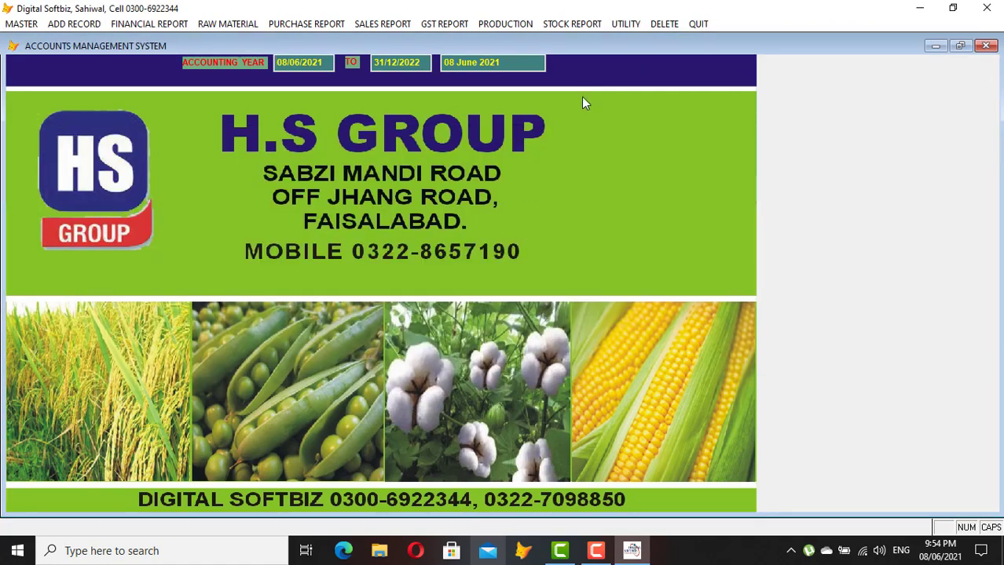
{"action": "left_click", "coordinate": [629, 24]}
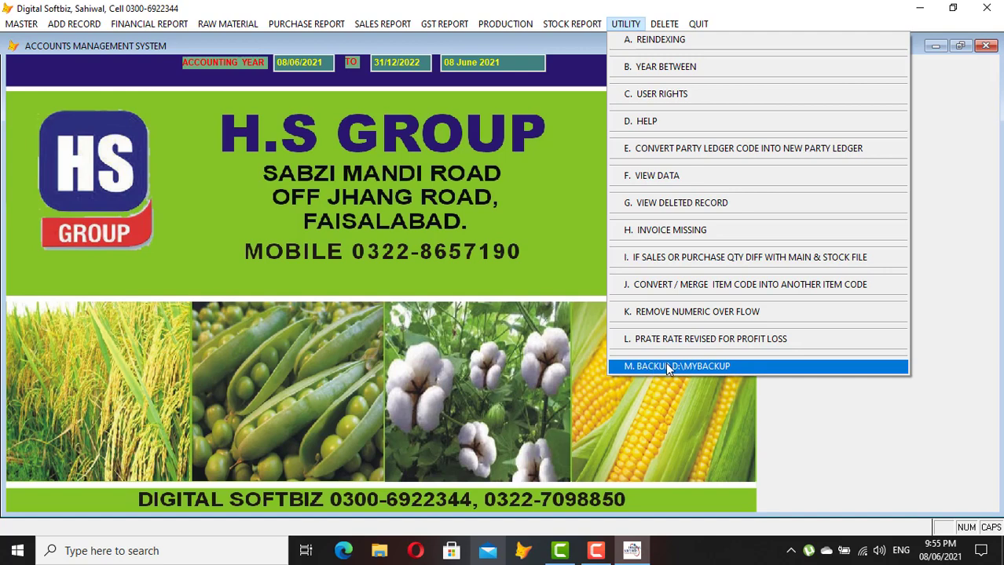
{"action": "left_click", "coordinate": [533, 233]}
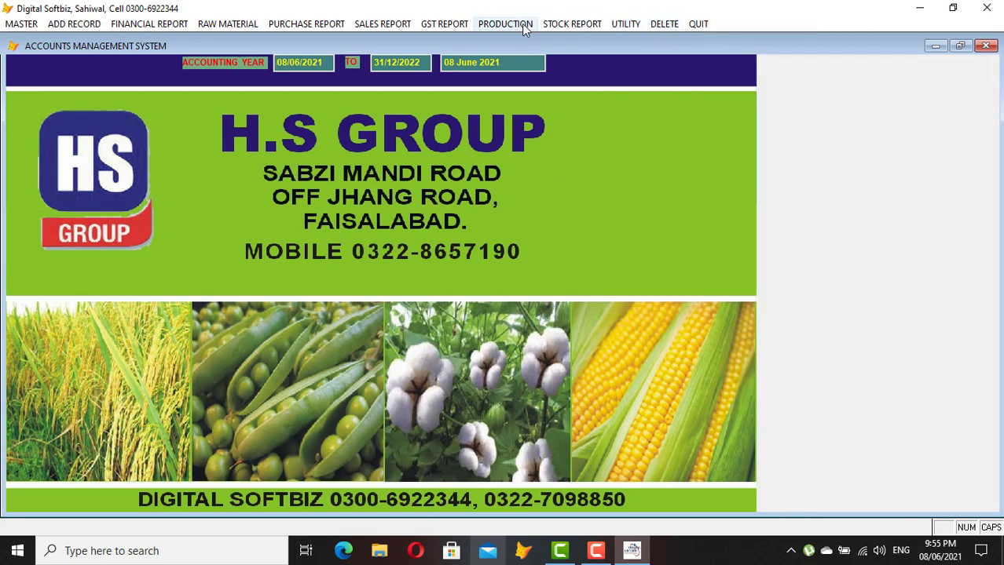
{"action": "left_click", "coordinate": [151, 24]}
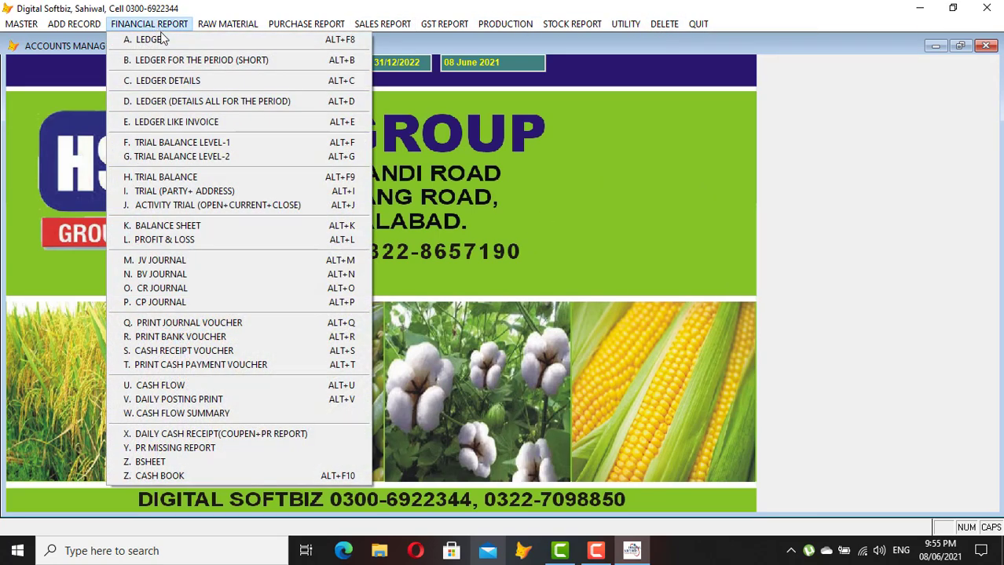
{"action": "left_click", "coordinate": [165, 43]}
{"action": "key", "text": "Return"}
{"action": "key", "text": "Return"}
{"action": "type", "text": "MAS"}
{"action": "key", "text": "Return"}
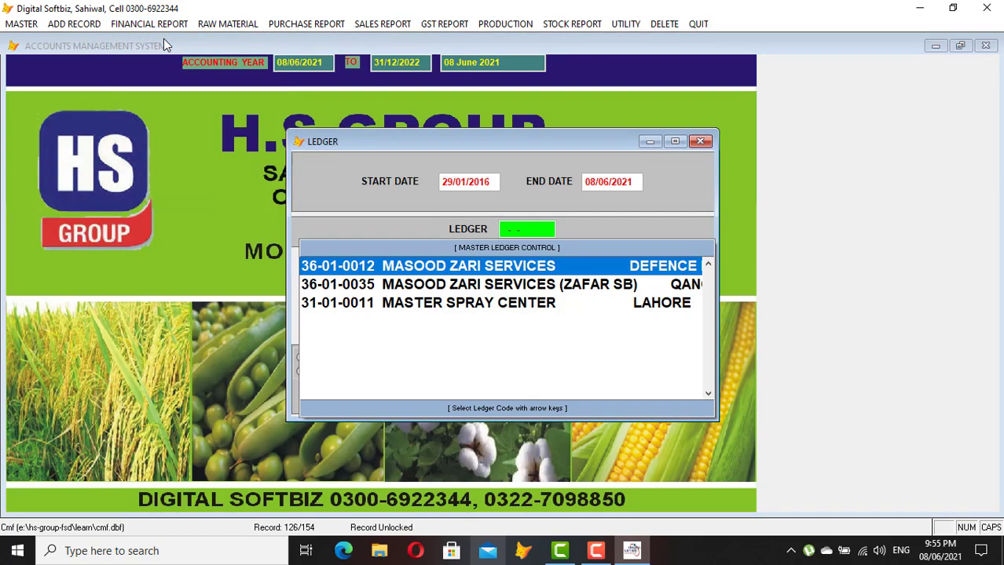
{"action": "key", "text": "Down"}
{"action": "key", "text": "Down"}
{"action": "key", "text": "Return"}
{"action": "key", "text": "Return"}
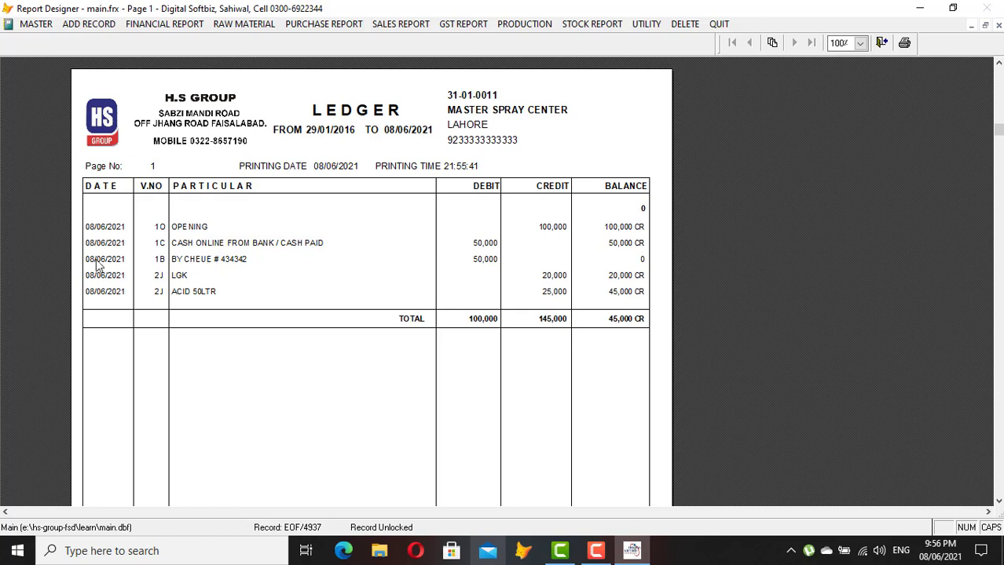
{"action": "key", "text": "Escape"}
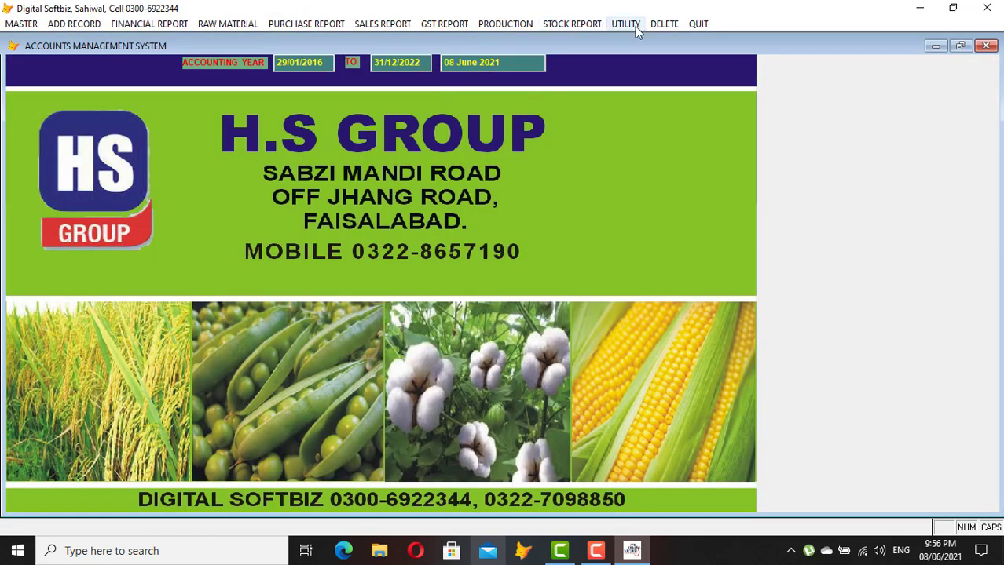
Start voucher deletion and specify bank voucher B 1 dated 08/06/2021
{"action": "left_click", "coordinate": [663, 25]}
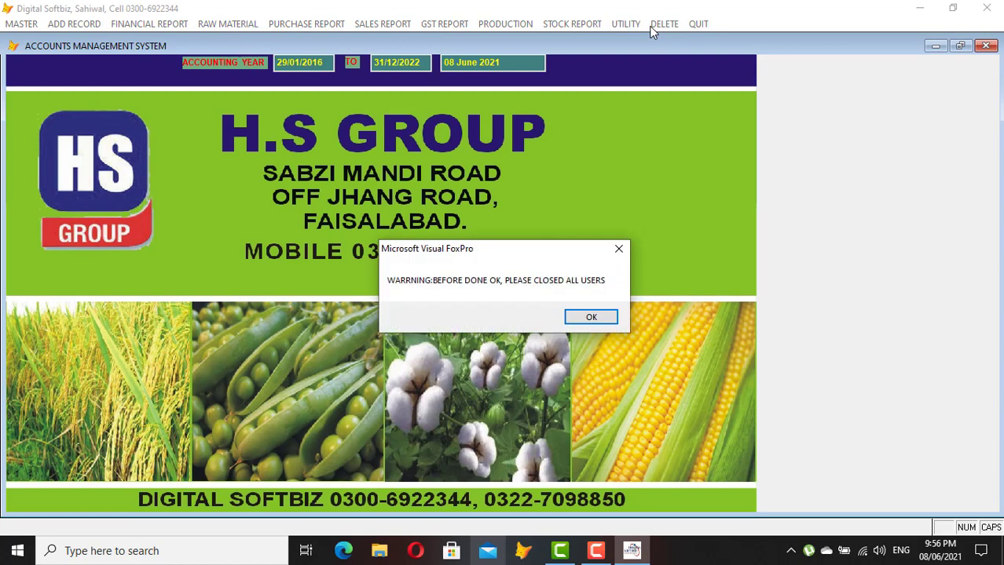
{"action": "left_click", "coordinate": [608, 314]}
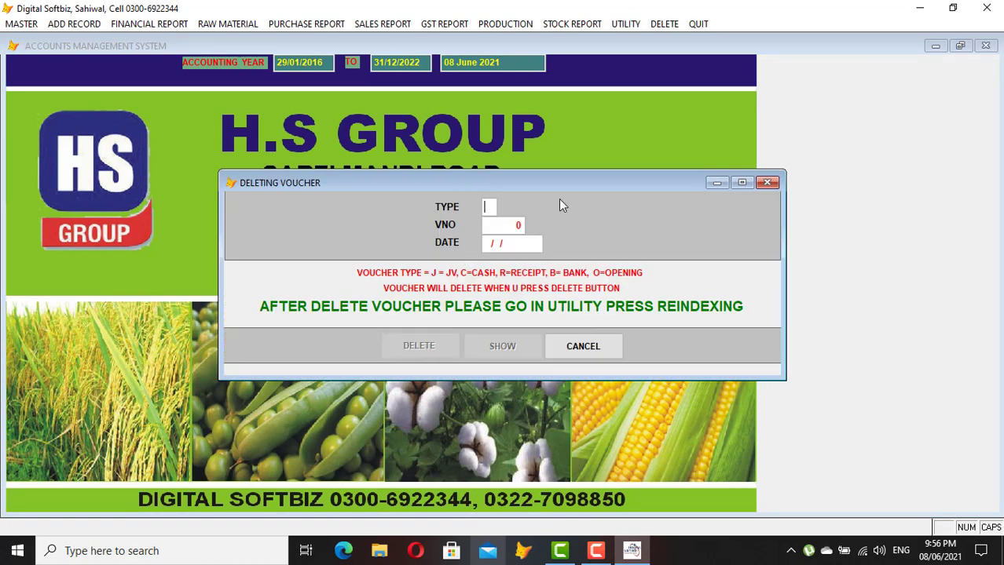
{"action": "type", "text": "B"}
{"action": "type", "text": "1"}
{"action": "key", "text": "Return"}
{"action": "type", "text": "08/06/2021"}
{"action": "key", "text": "Return"}
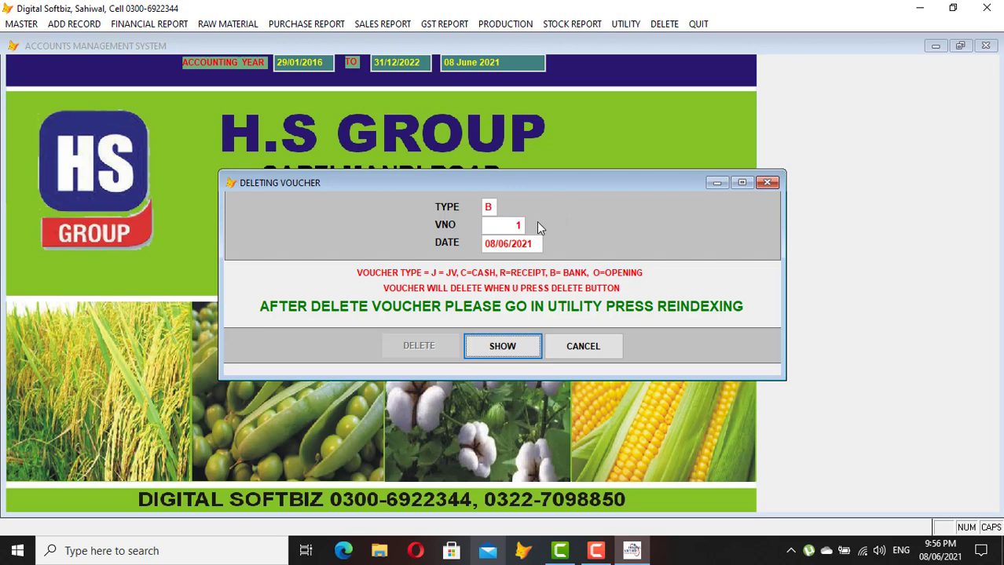
Review the voucher's two cheque entries, then delete bank voucher 1
{"action": "left_click", "coordinate": [513, 349]}
{"action": "key", "text": "Return"}
{"action": "key", "text": "Return"}
{"action": "key", "text": "Return"}
{"action": "key", "text": "Return"}
{"action": "key", "text": "Return"}
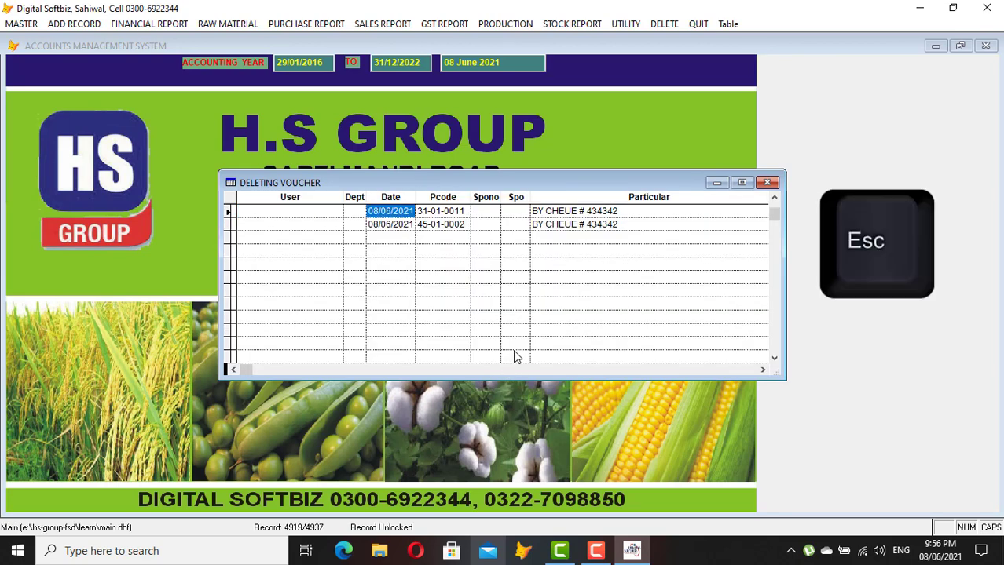
{"action": "key", "text": "Return"}
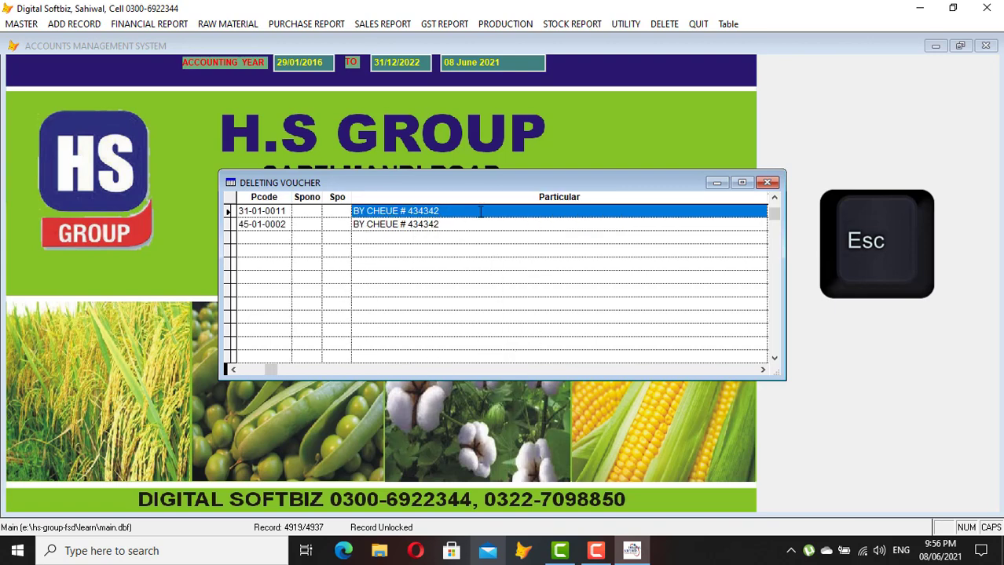
{"action": "key", "text": "Escape"}
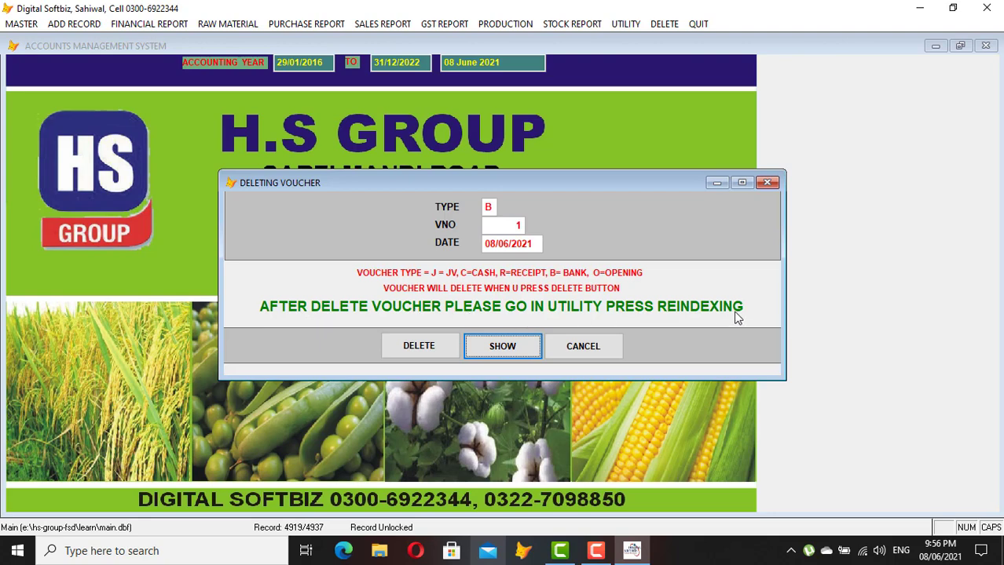
{"action": "left_click", "coordinate": [419, 344]}
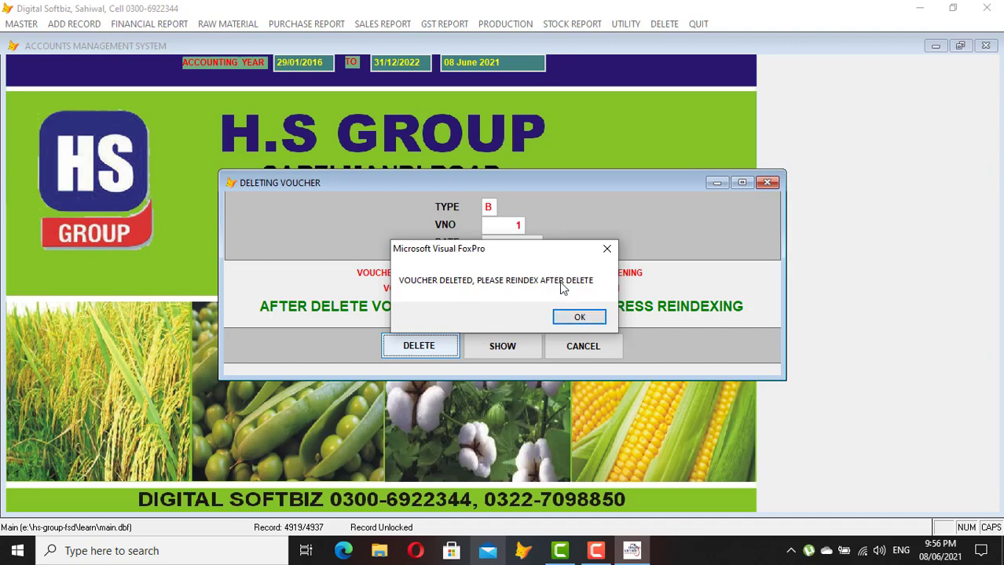
{"action": "left_click", "coordinate": [579, 317]}
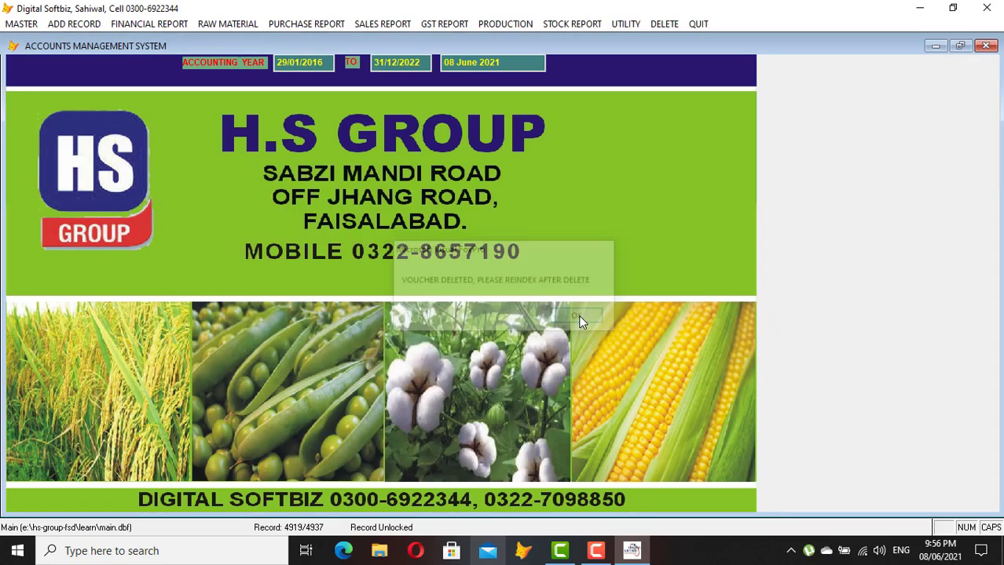
{"action": "left_click", "coordinate": [617, 24]}
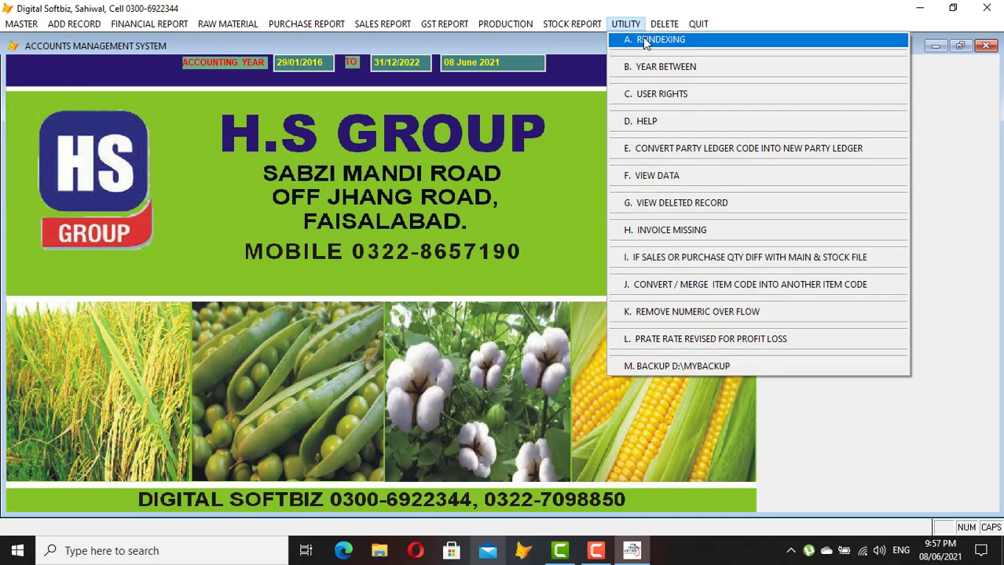
Reindex the data, then preview the MASTER SPRAY CENTER ledger found by searching 'MAS'
{"action": "left_click", "coordinate": [644, 39]}
{"action": "left_click", "coordinate": [542, 316]}
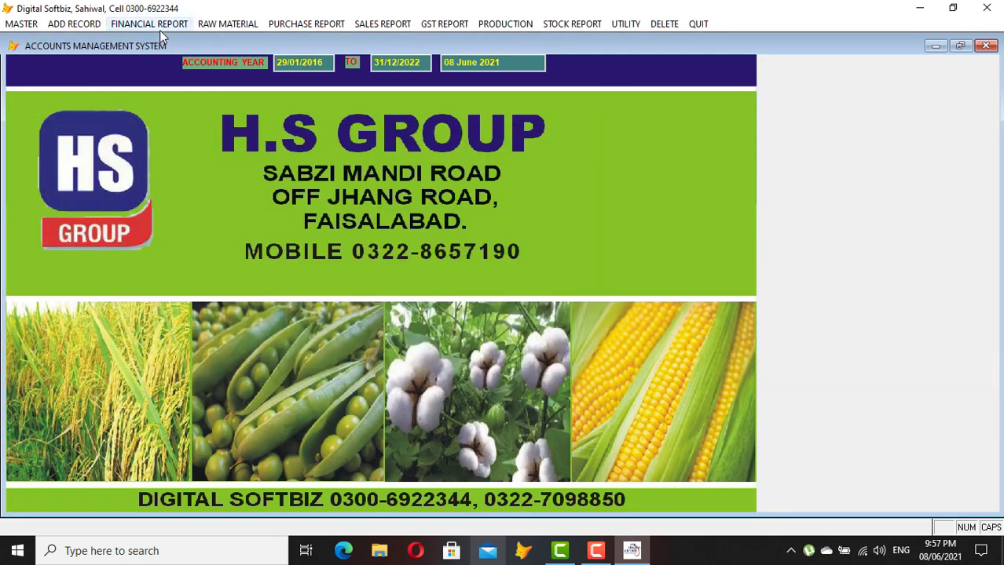
{"action": "left_click", "coordinate": [159, 27]}
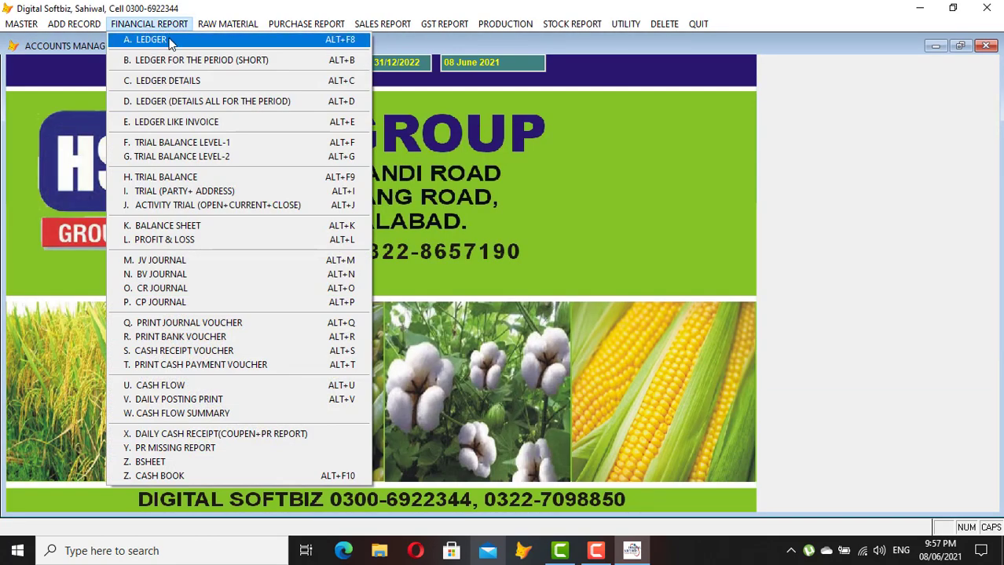
{"action": "left_click", "coordinate": [168, 37]}
{"action": "key", "text": "Return"}
{"action": "key", "text": "Return"}
{"action": "type", "text": "MAS"}
{"action": "key", "text": "Return"}
{"action": "key", "text": "Down"}
{"action": "key", "text": "Down"}
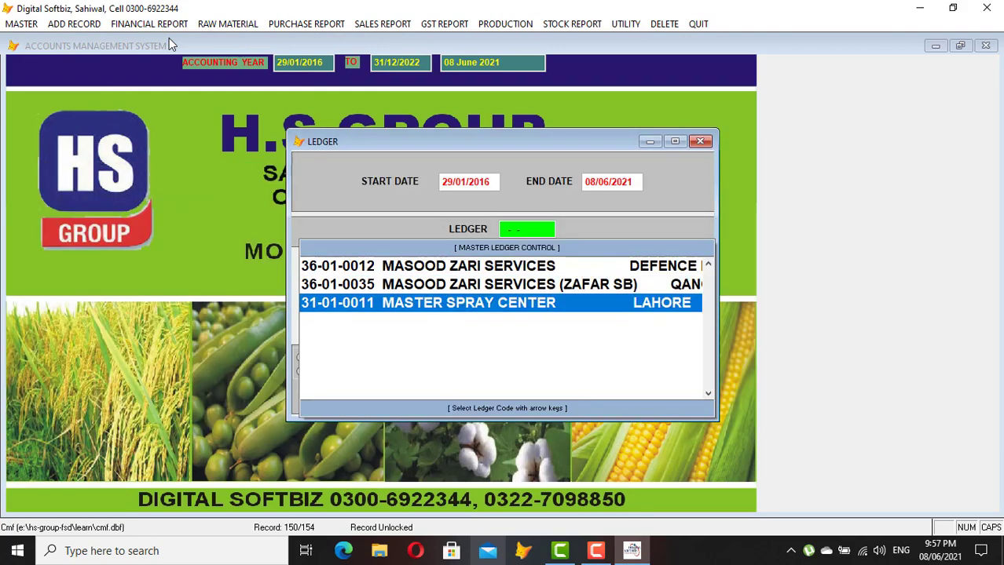
{"action": "key", "text": "Return"}
{"action": "key", "text": "Return"}
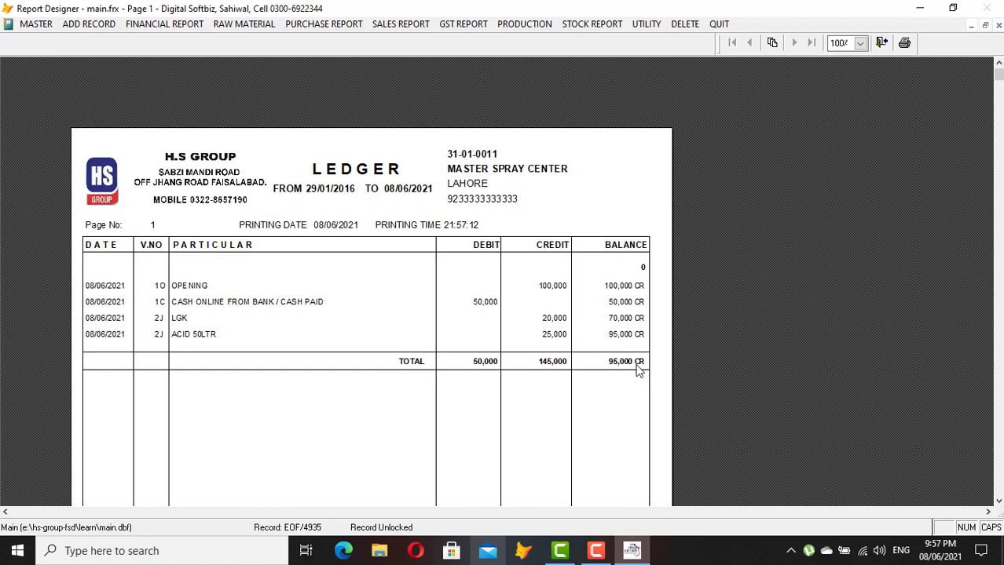
{"action": "key", "text": "Escape"}
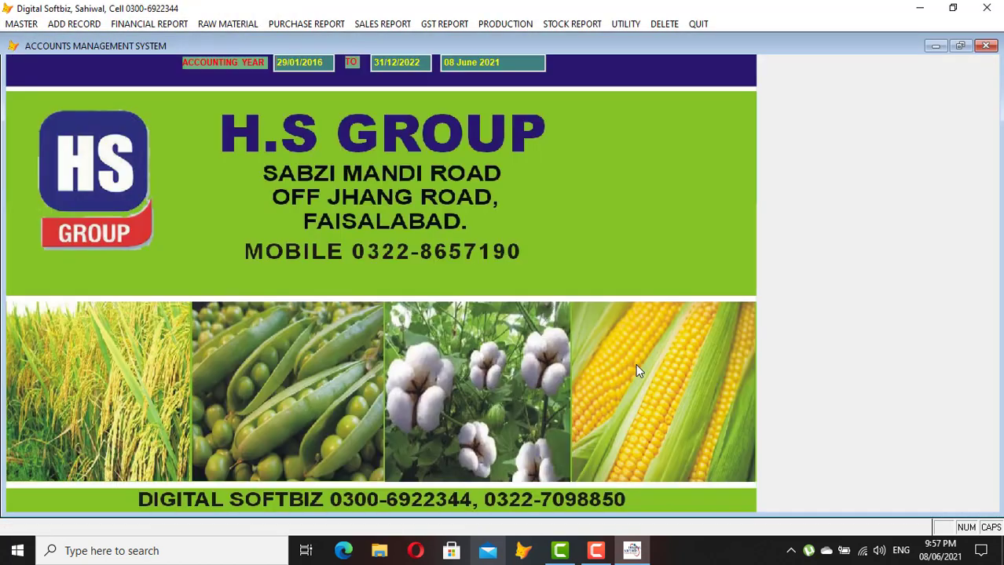
Preview the Alflah bank ledger 45-01-0002, now showing only the 500,000 opening entry
{"action": "left_click", "coordinate": [150, 24]}
{"action": "left_click", "coordinate": [147, 39]}
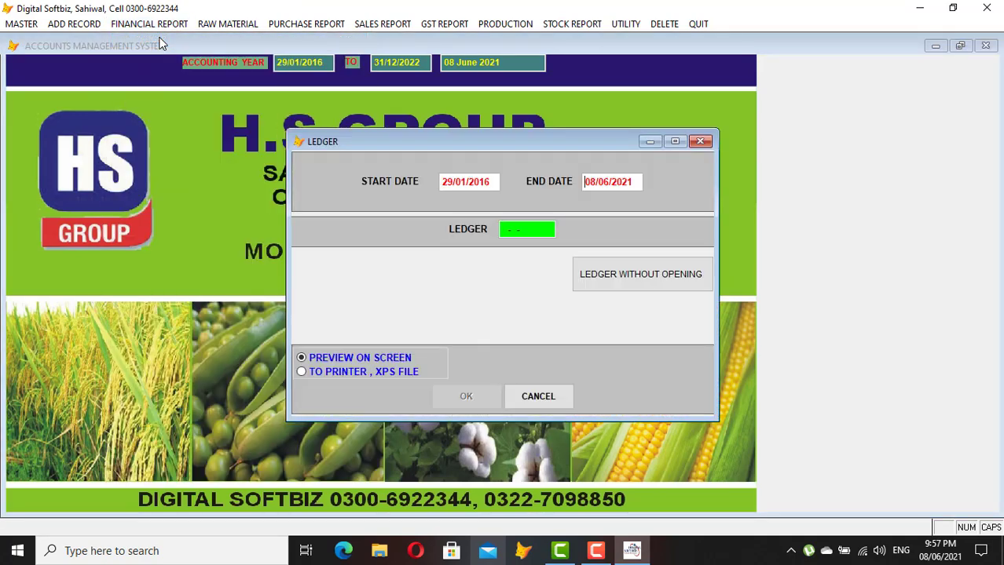
{"action": "type", "text": "ALH"}
{"action": "key", "text": "Return"}
{"action": "key", "text": "Return"}
{"action": "key", "text": "Return"}
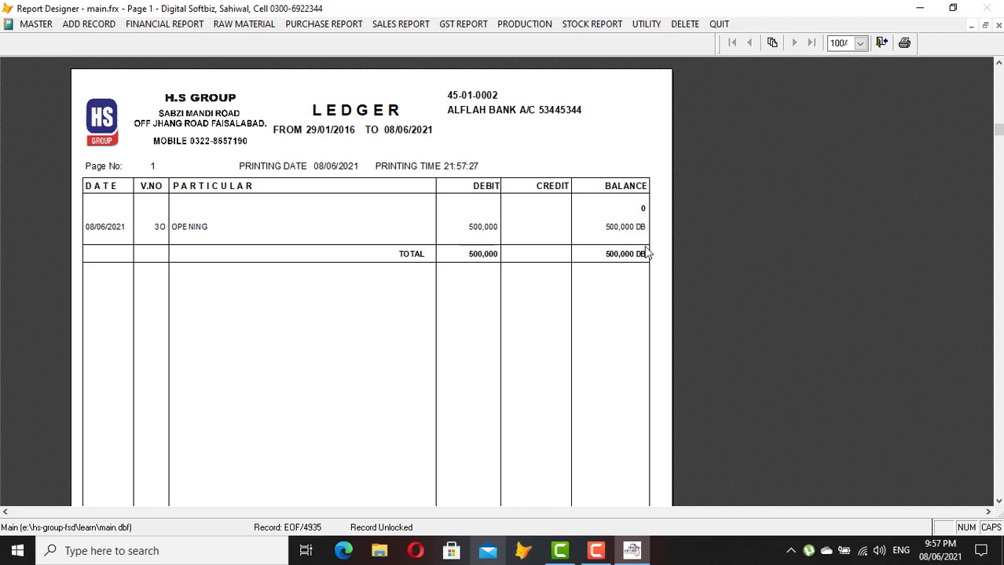
{"action": "key", "text": "Escape"}
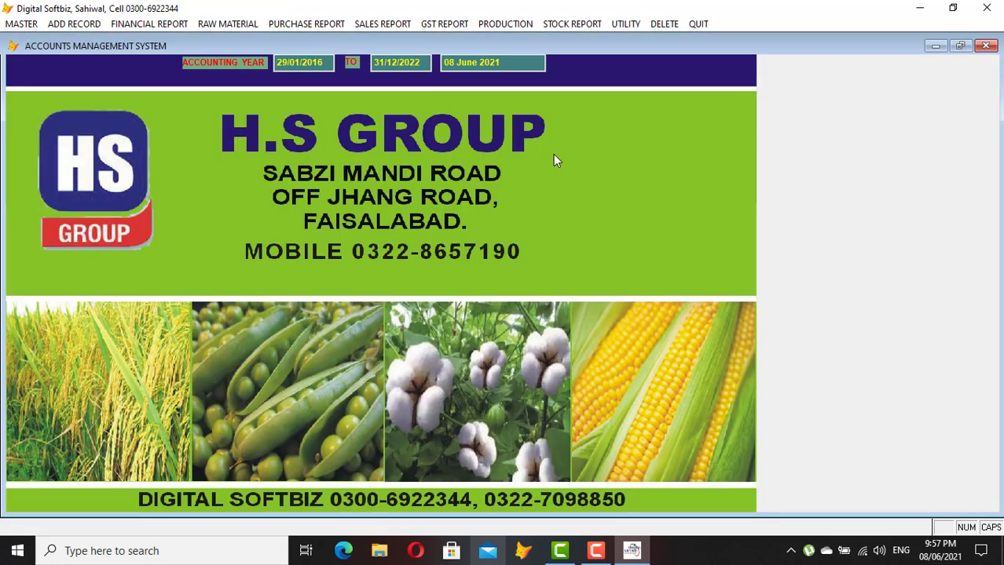
Preview the KD ACID item ledger from 29/01/2016 to 08/06/2021, showing 10 received, 5 issued and balance 5
{"action": "left_click", "coordinate": [582, 28]}
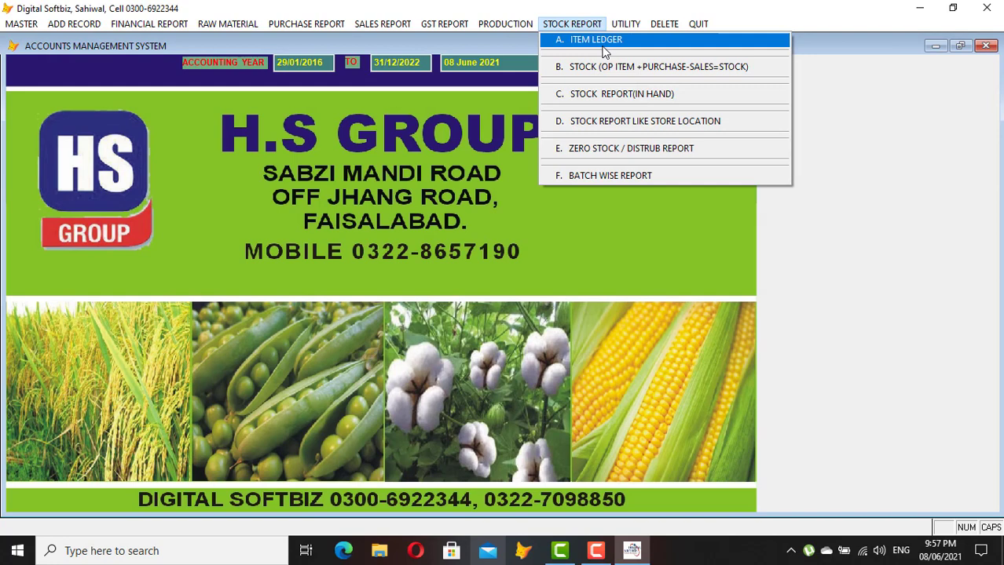
{"action": "left_click", "coordinate": [595, 40]}
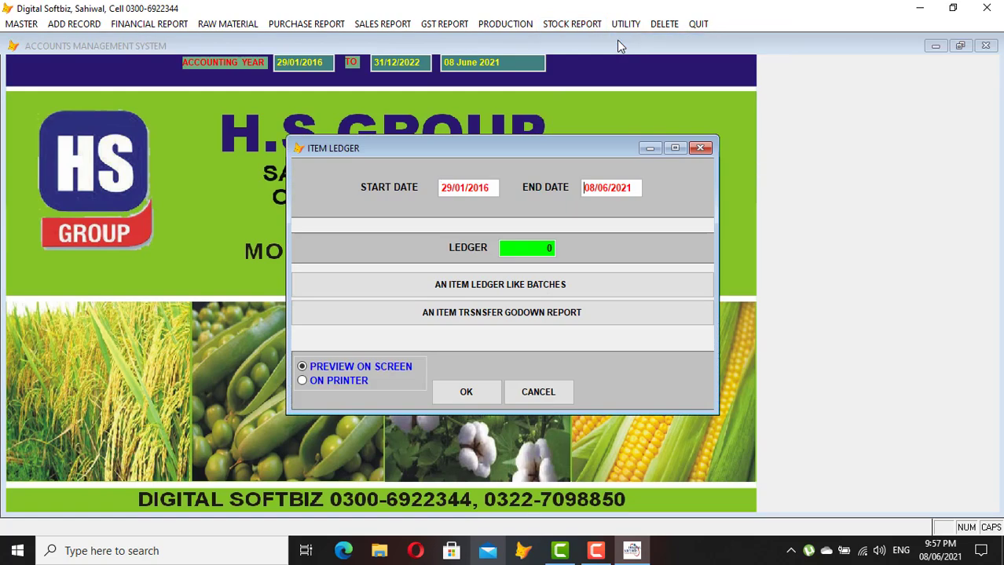
{"action": "key", "text": "Return"}
{"action": "type", "text": "KD"}
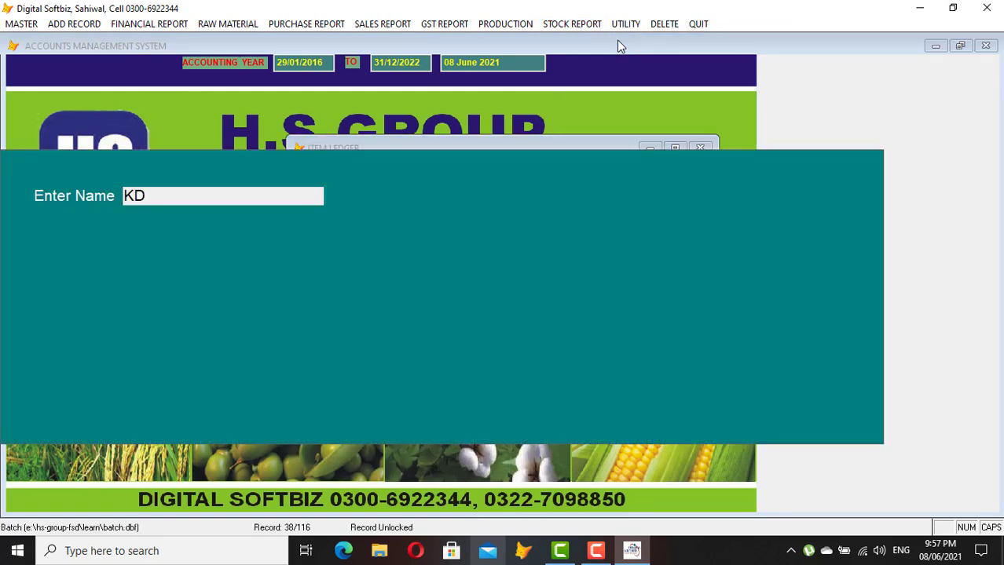
{"action": "key", "text": "Return"}
{"action": "key", "text": "Return"}
{"action": "key", "text": "Return"}
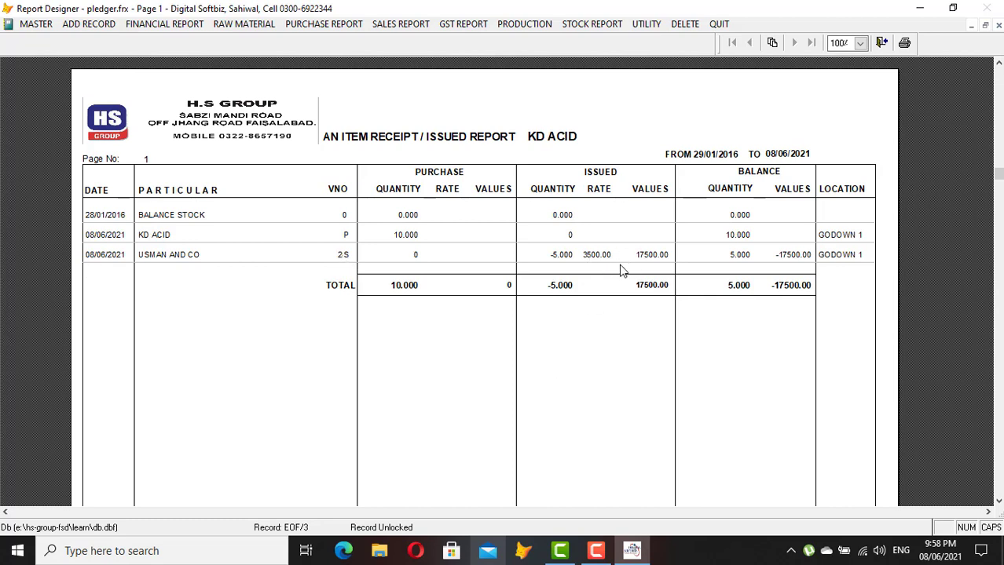
{"action": "key", "text": "Escape"}
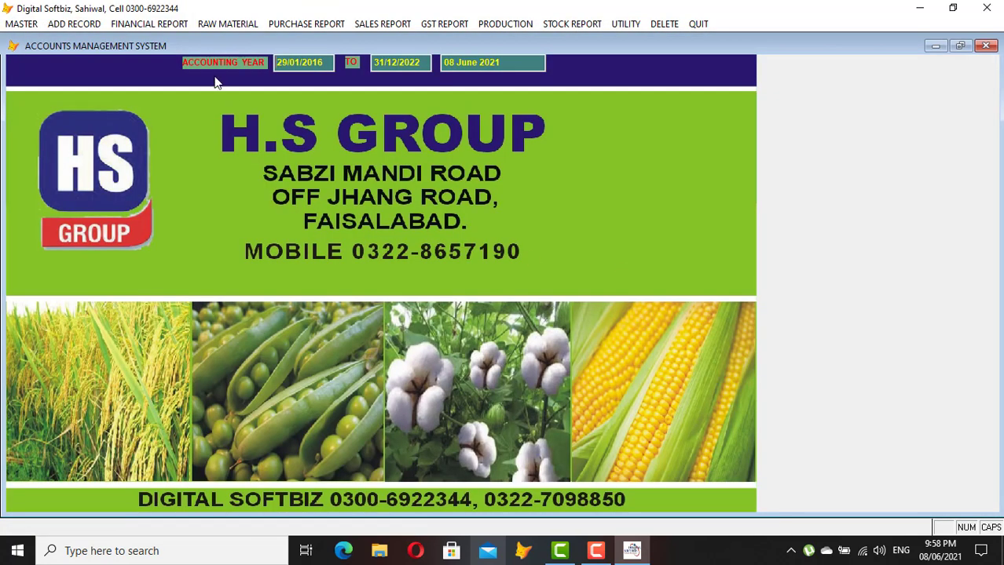
Back up the accounts data to the D:\MYBACKUP folder
{"action": "left_click", "coordinate": [149, 24]}
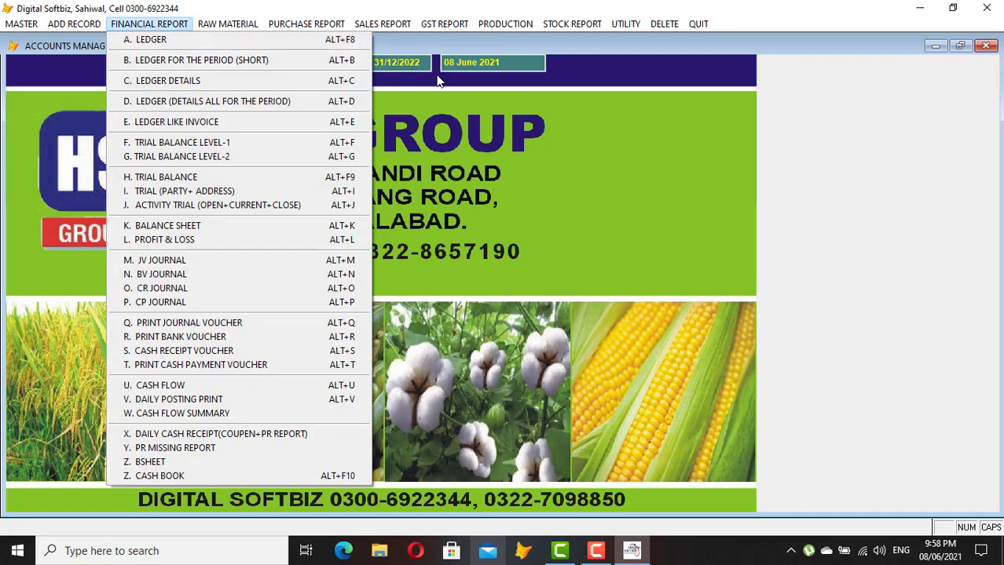
{"action": "left_click", "coordinate": [456, 155]}
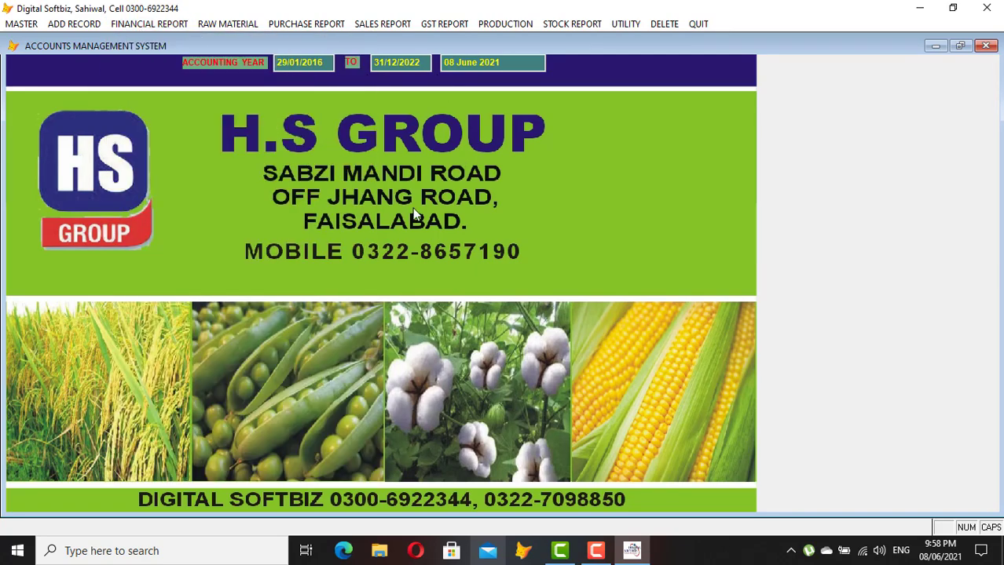
{"action": "left_click", "coordinate": [614, 25]}
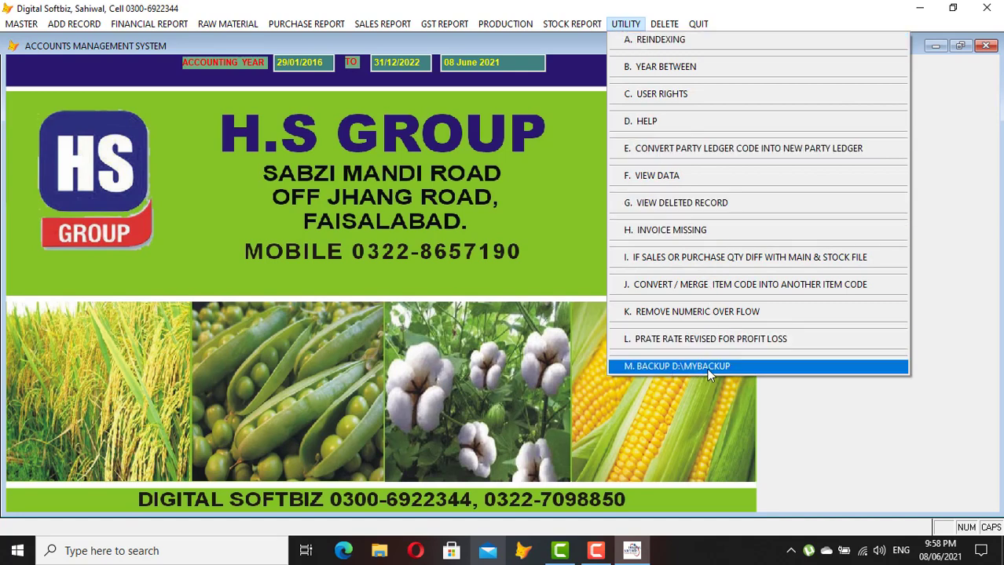
{"action": "left_click", "coordinate": [660, 366]}
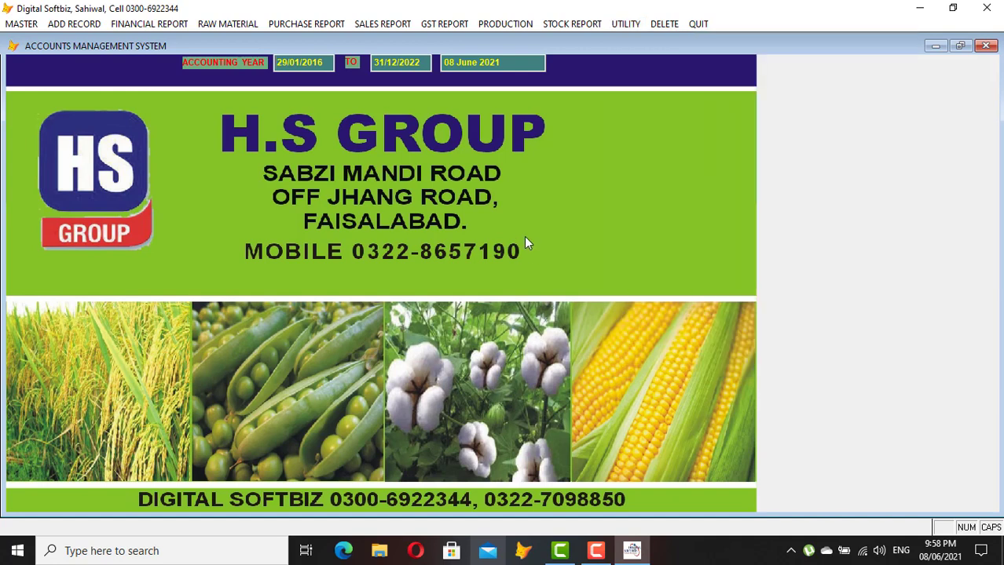